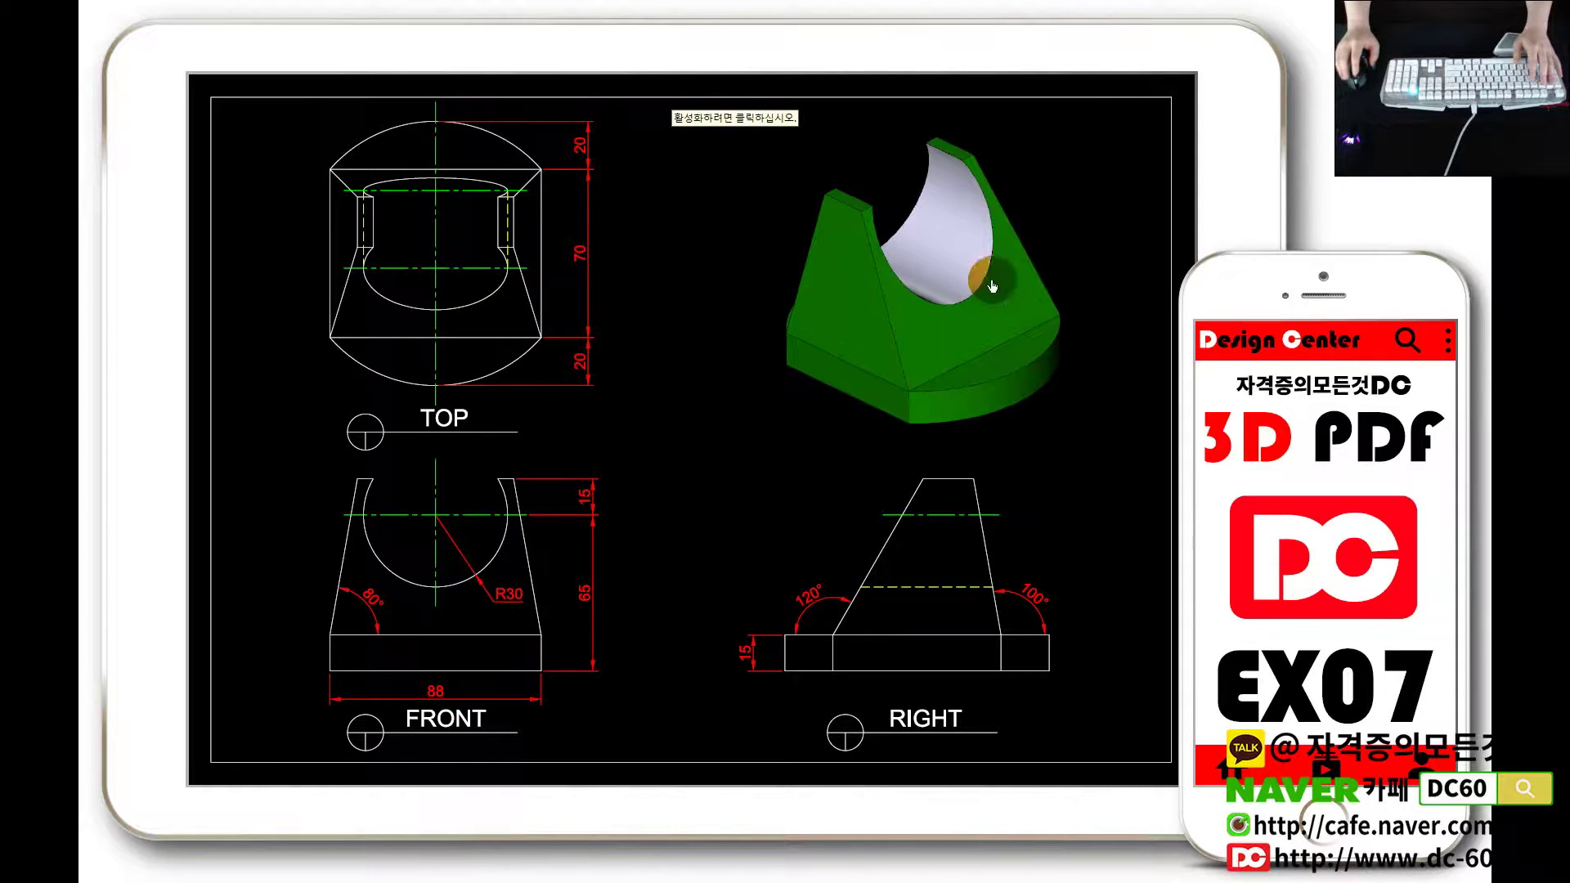
- Orbit the green 3D cradle block model in the PDF to view it from another side
{"action": "mouse_move", "coordinate": [887, 285]}
{"action": "left_mouse_down"}
{"action": "mouse_move", "coordinate": [857, 282]}
{"action": "mouse_move", "coordinate": [886, 280]}
{"action": "mouse_move", "coordinate": [959, 331]}
{"action": "mouse_move", "coordinate": [836, 282]}
{"action": "mouse_move", "coordinate": [890, 267]}
{"action": "mouse_move", "coordinate": [796, 241]}
{"action": "mouse_move", "coordinate": [975, 267]}
{"action": "mouse_move", "coordinate": [939, 265]}
{"action": "left_mouse_up"}
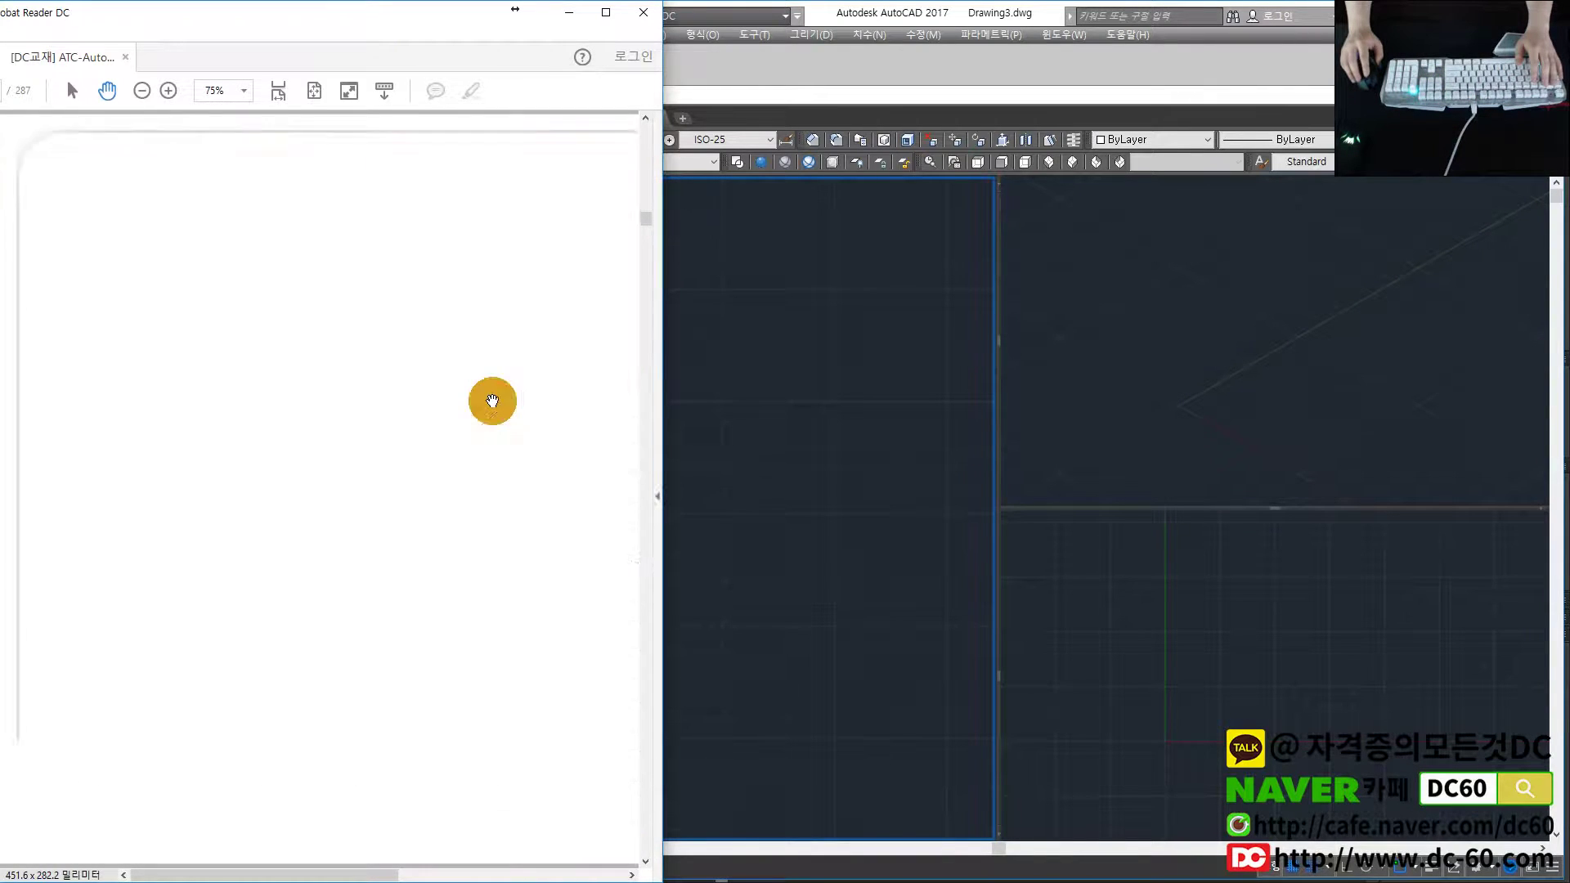
- Draw an 88 by 110 rectangle starting at 0,0
{"action": "scroll", "coordinate": [491, 401], "scroll_direction": "down", "scroll_amount": 5}
{"action": "left_click", "coordinate": [733, 448]}
{"action": "type", "text": "rec"}
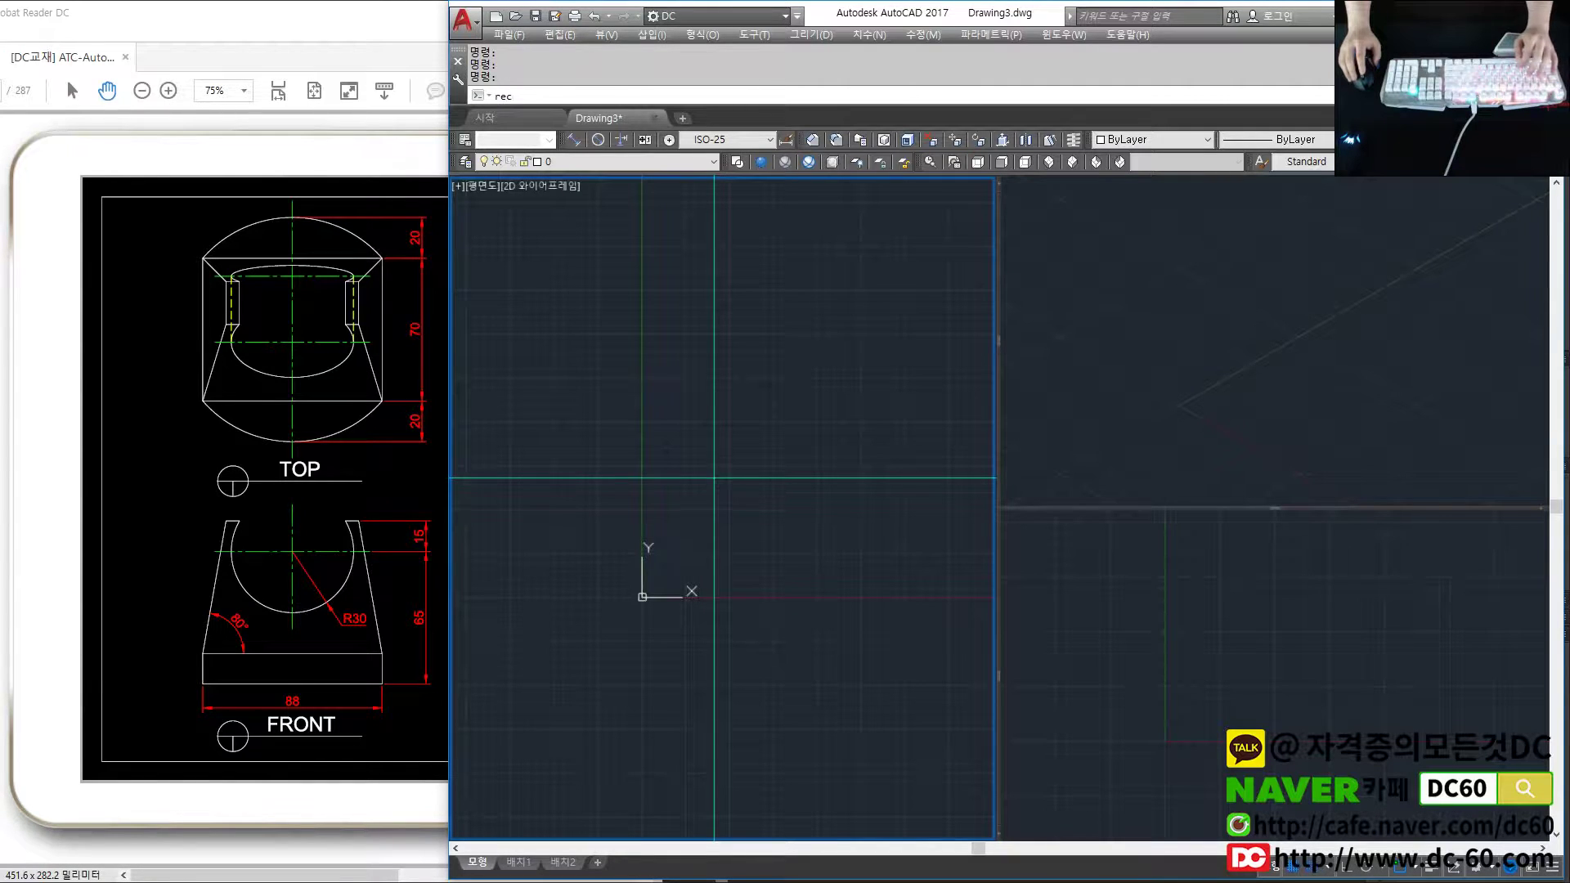
{"action": "key", "text": "Return"}
{"action": "left_click", "coordinate": [714, 478]}
{"action": "key", "text": "Escape"}
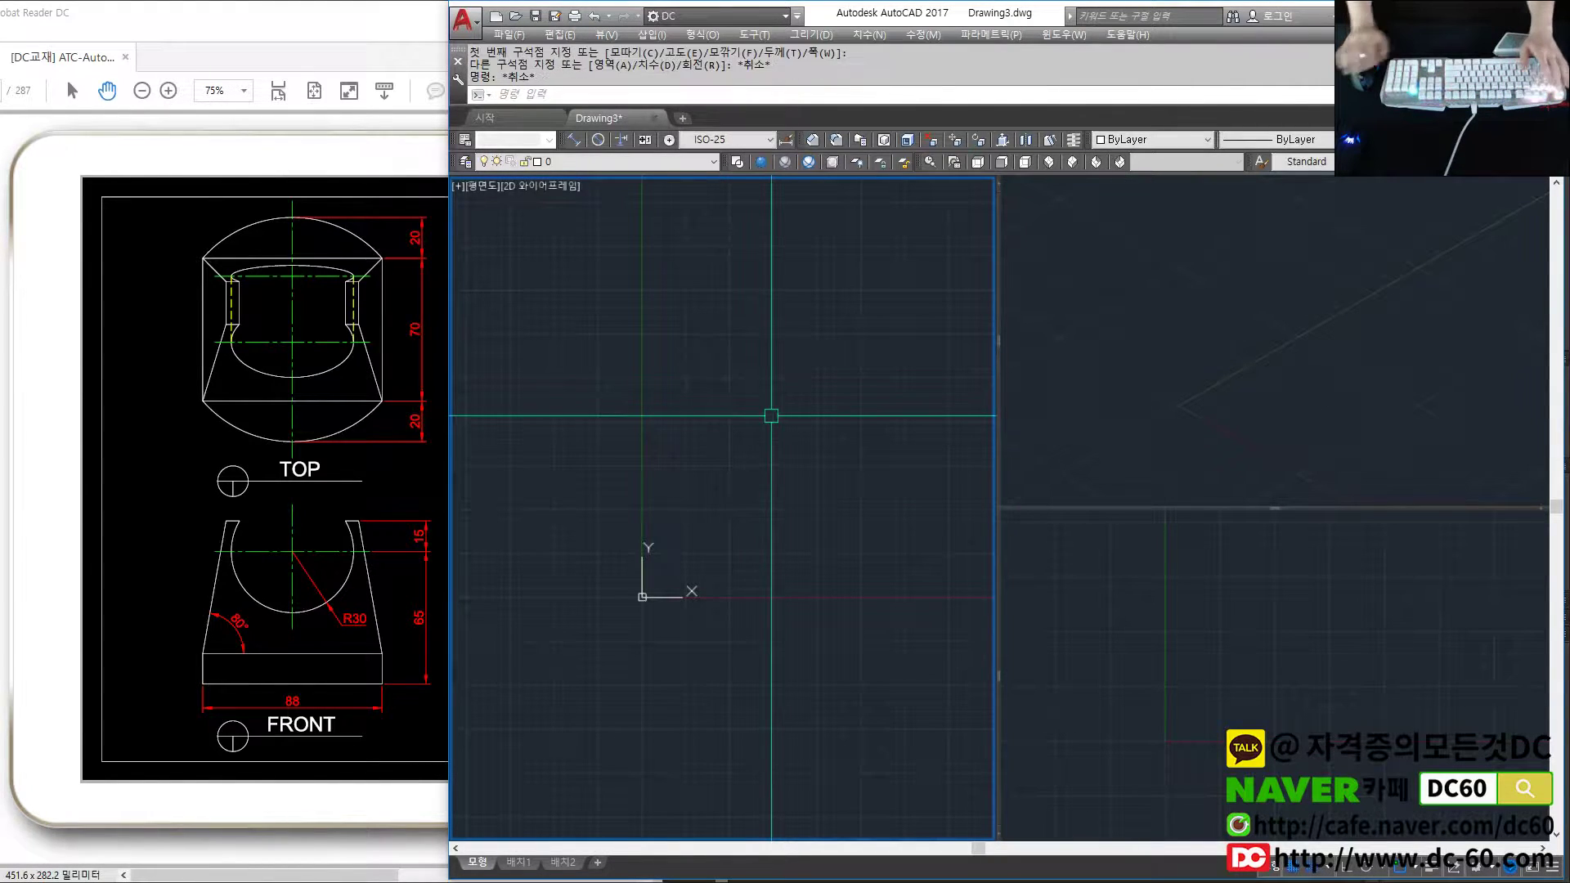
{"action": "type", "text": "rec"}
{"action": "key", "text": "Return"}
{"action": "type", "text": "0,0"}
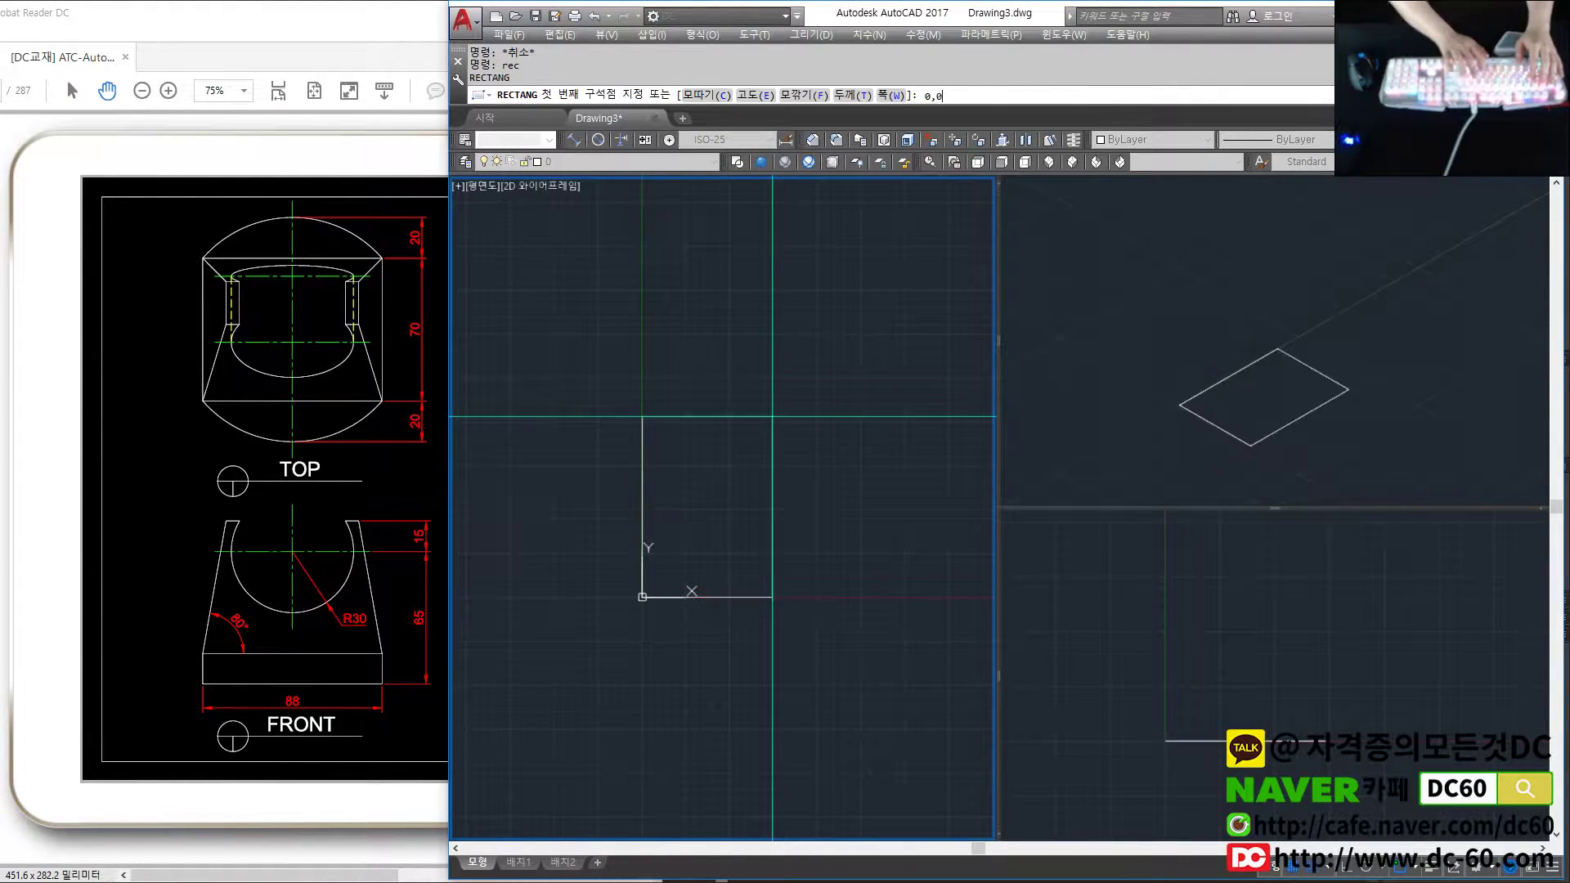
{"action": "key", "text": "Return"}
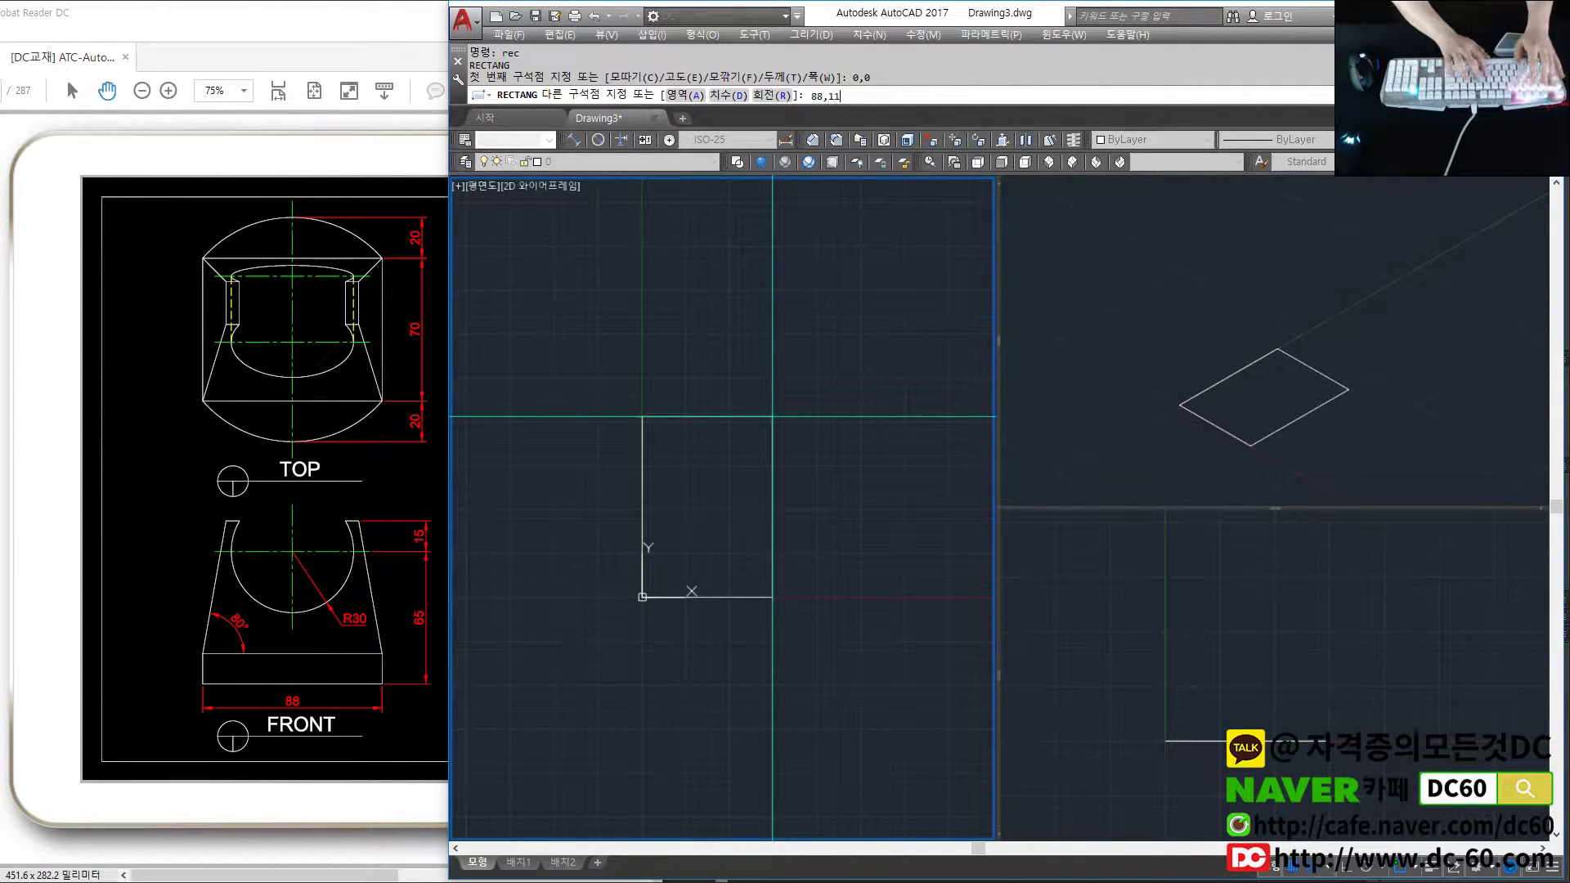
{"action": "key", "text": "Return"}
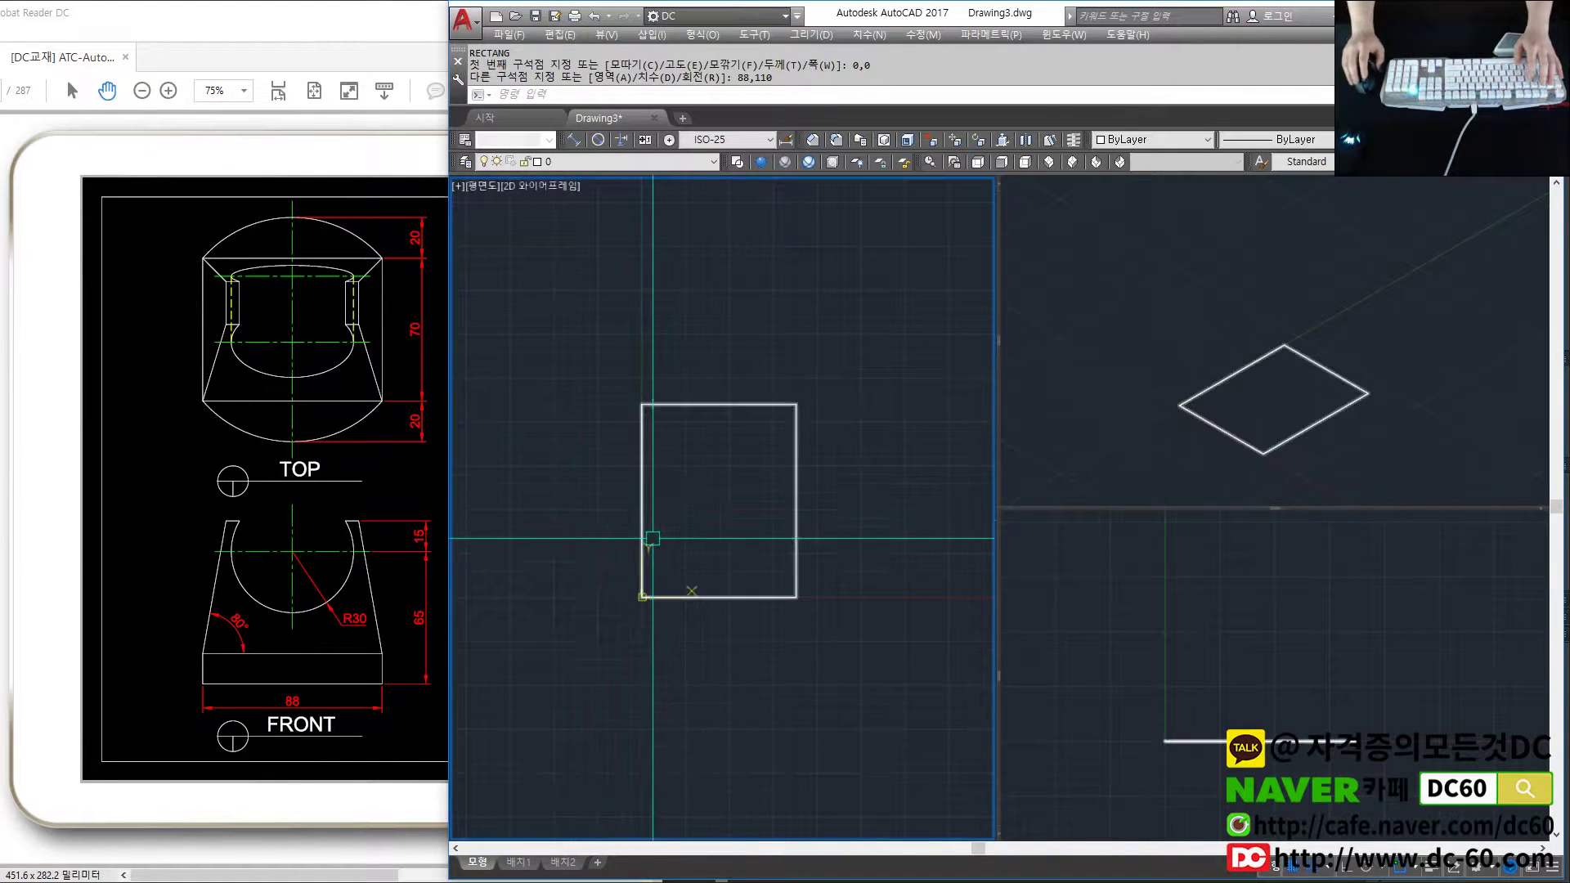
{"action": "scroll", "coordinate": [716, 522], "scroll_direction": "up", "scroll_amount": 2}
{"action": "scroll", "coordinate": [716, 522], "scroll_direction": "down", "scroll_amount": 2}
- Draw a vertical centre line between the bottom and top edge midpoints
{"action": "type", "text": "l"}
{"action": "key", "text": "Return"}
{"action": "right_click", "coordinate": [714, 561], "text": "shift"}
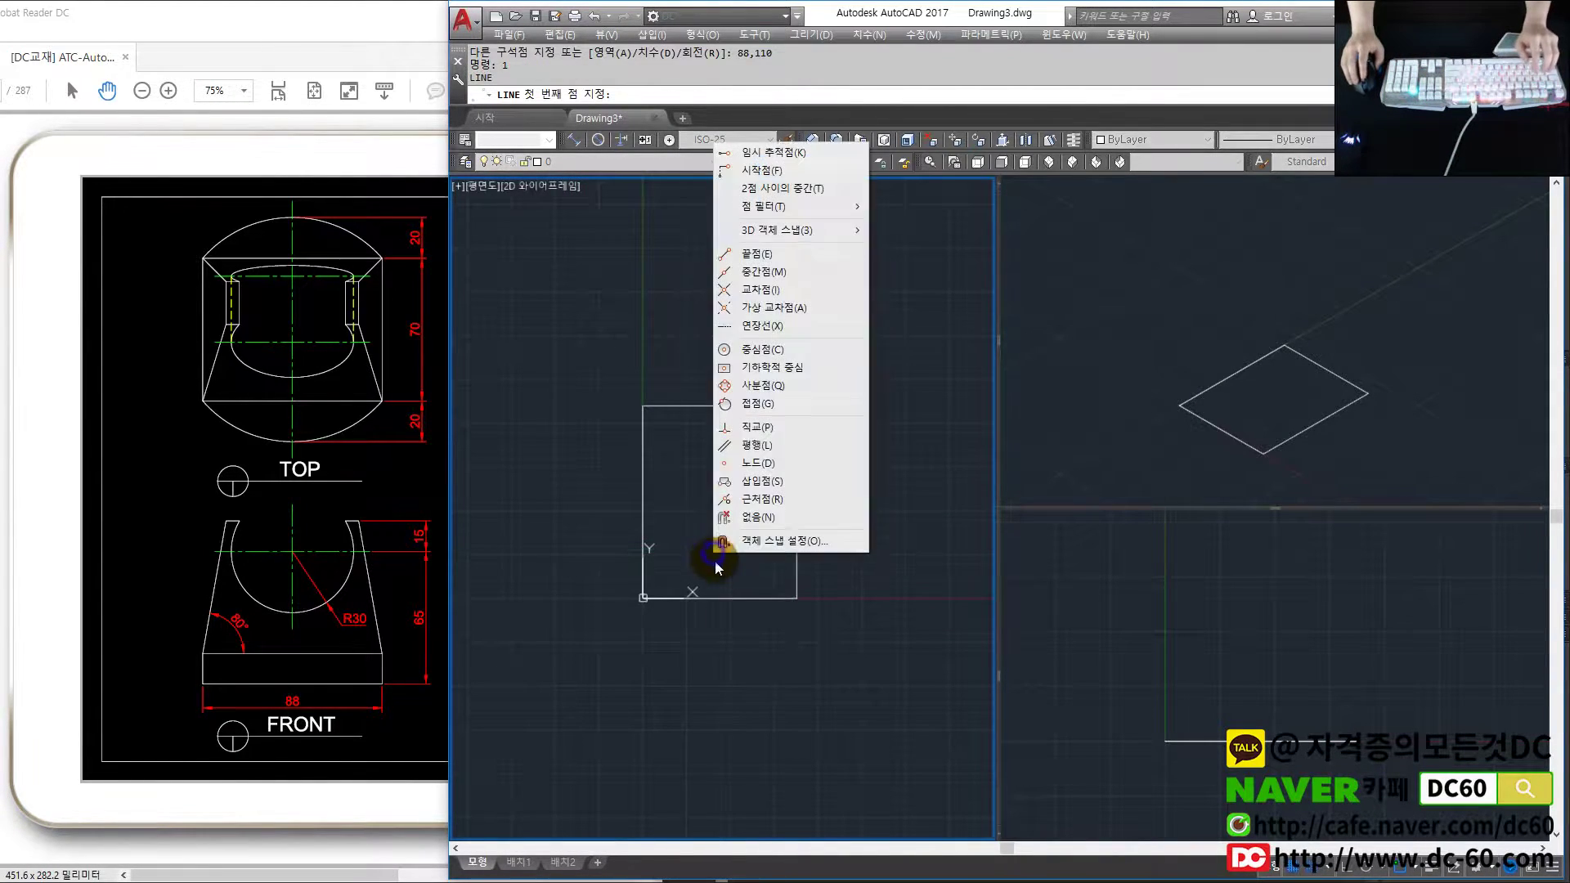
{"action": "key", "text": "m"}
{"action": "left_click", "coordinate": [719, 596]}
{"action": "right_click", "coordinate": [710, 449], "text": "shift"}
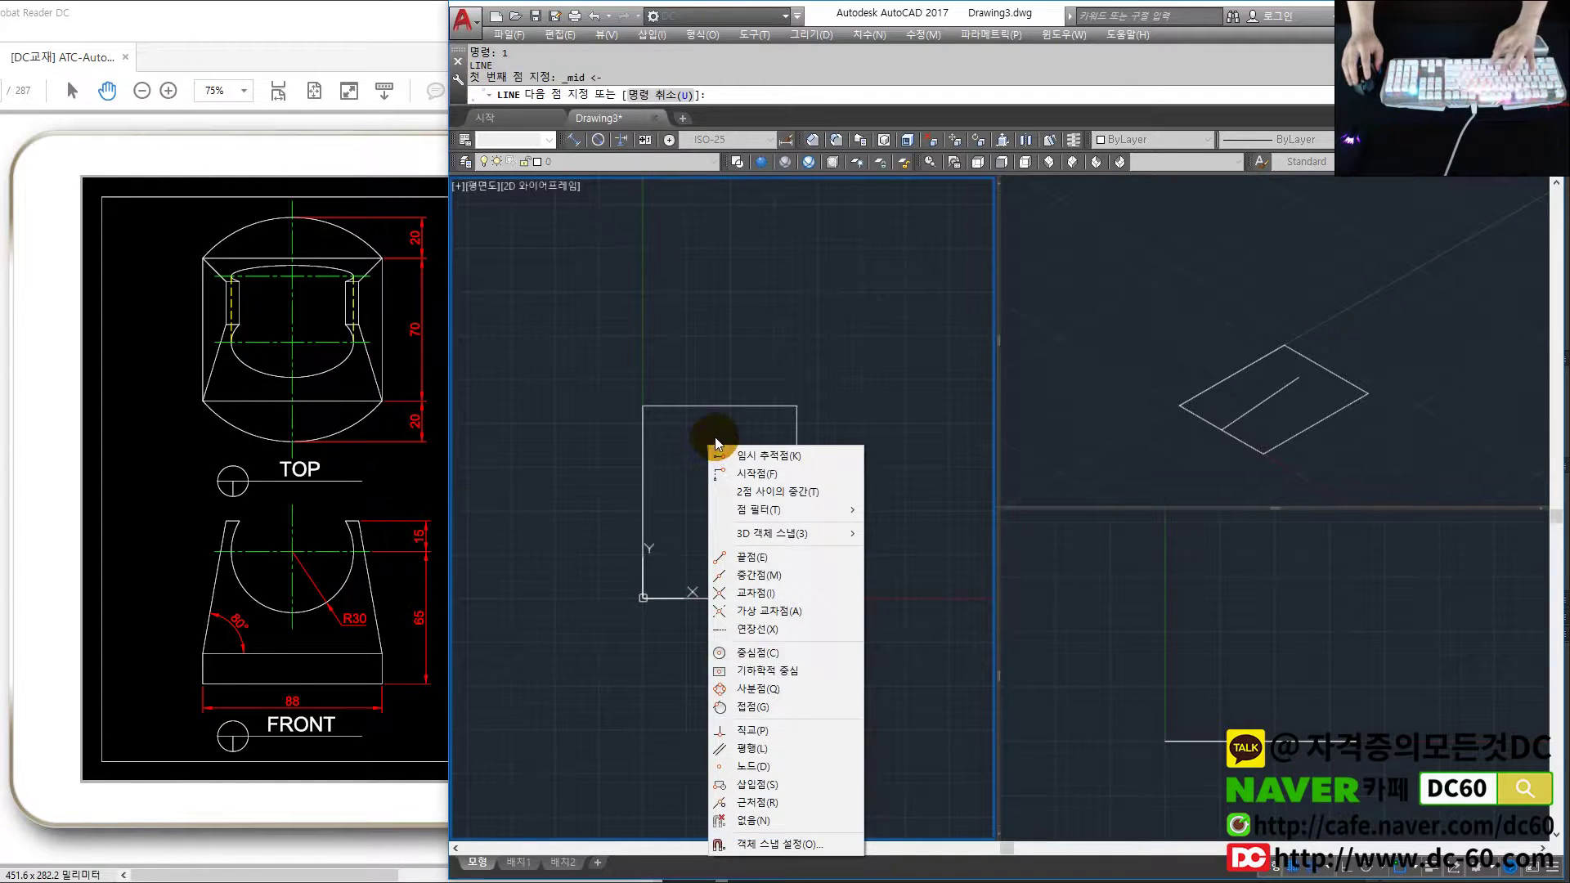
{"action": "key", "text": "m"}
{"action": "left_click", "coordinate": [720, 405]}
{"action": "key", "text": "Return"}
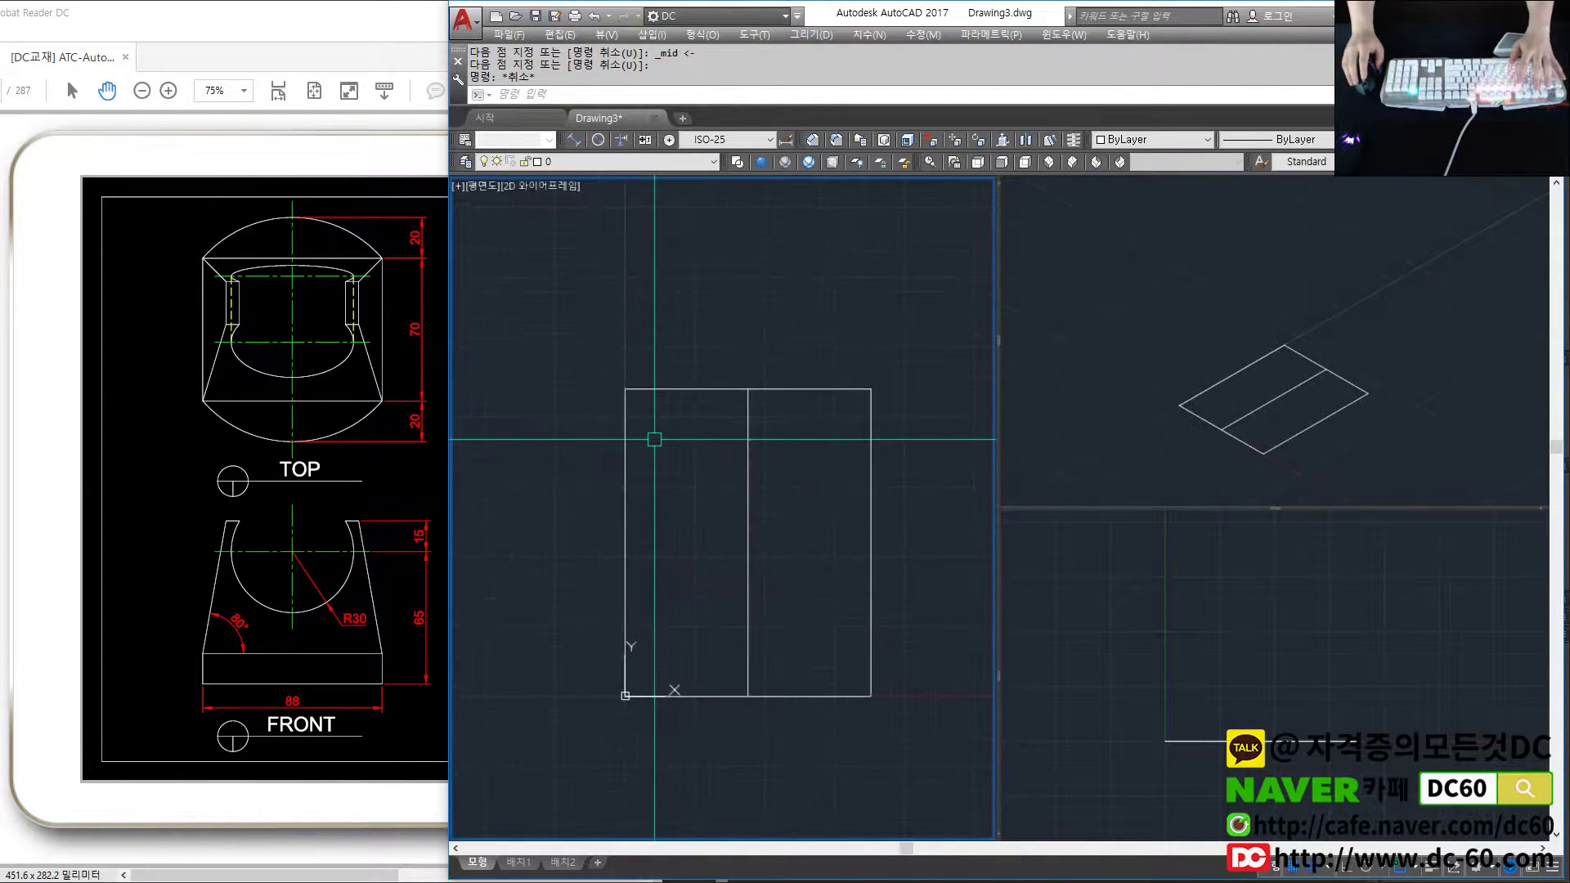
- Move the rectangle and centre line so the bottom midpoint sits at the origin
{"action": "type", "text": "m"}
{"action": "key", "text": "Return"}
{"action": "left_click", "coordinate": [624, 400]}
{"action": "left_click", "coordinate": [842, 664]}
{"action": "scroll", "coordinate": [685, 571], "scroll_direction": "up", "scroll_amount": 2}
{"action": "key", "text": "Return"}
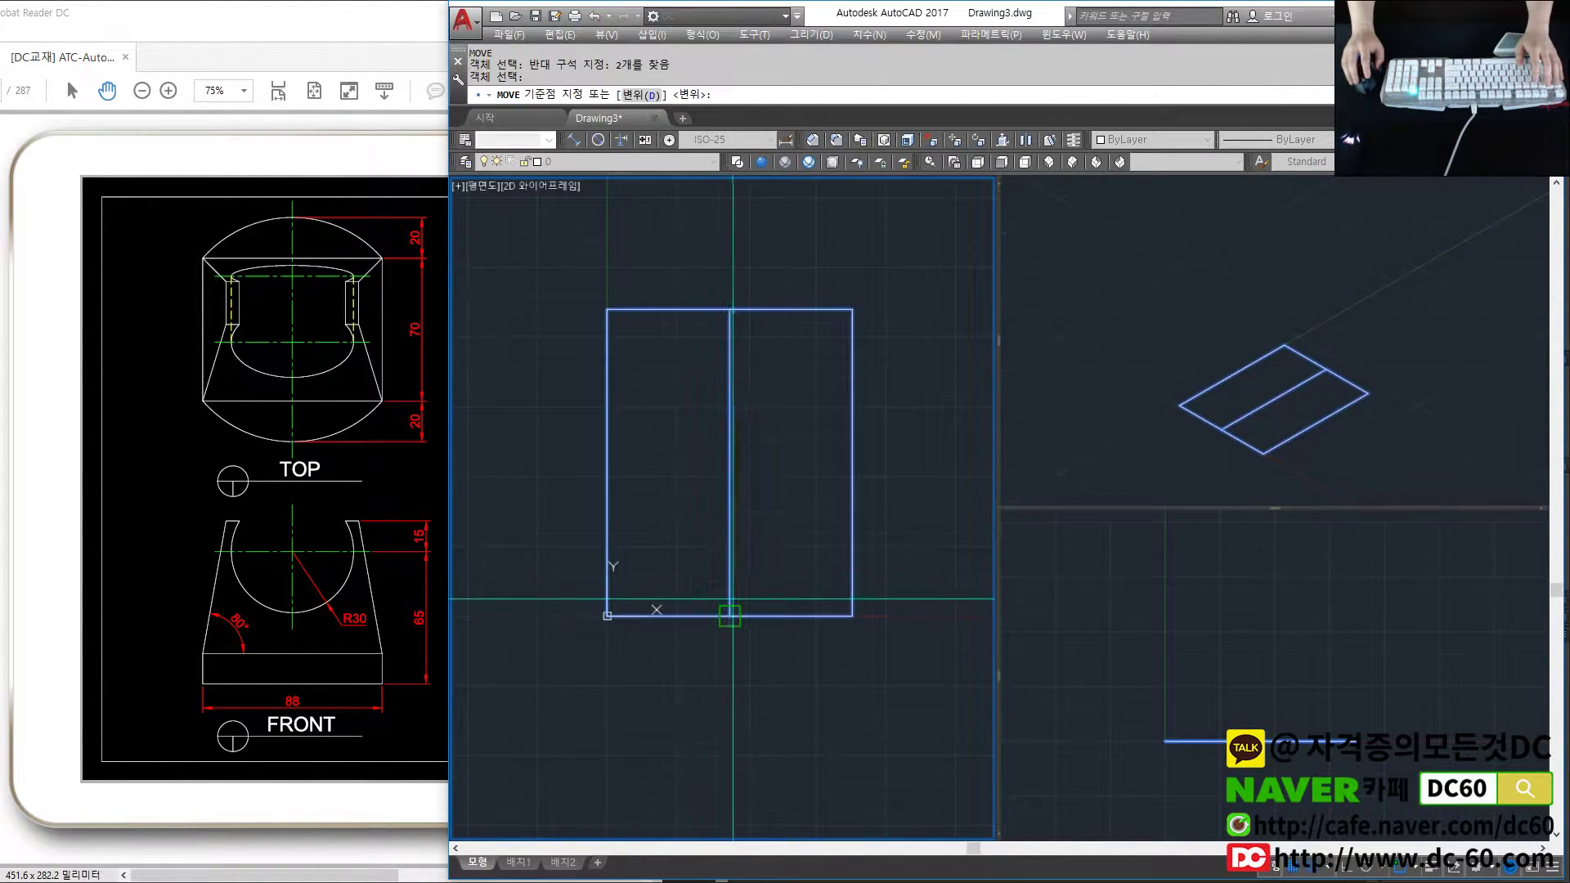
{"action": "left_click", "coordinate": [728, 617]}
{"action": "left_click", "coordinate": [608, 615]}
{"action": "mouse_move", "coordinate": [613, 603]}
{"action": "middle_mouse_down"}
{"action": "mouse_move", "coordinate": [710, 613]}
{"action": "mouse_move", "coordinate": [716, 588]}
{"action": "middle_mouse_up"}
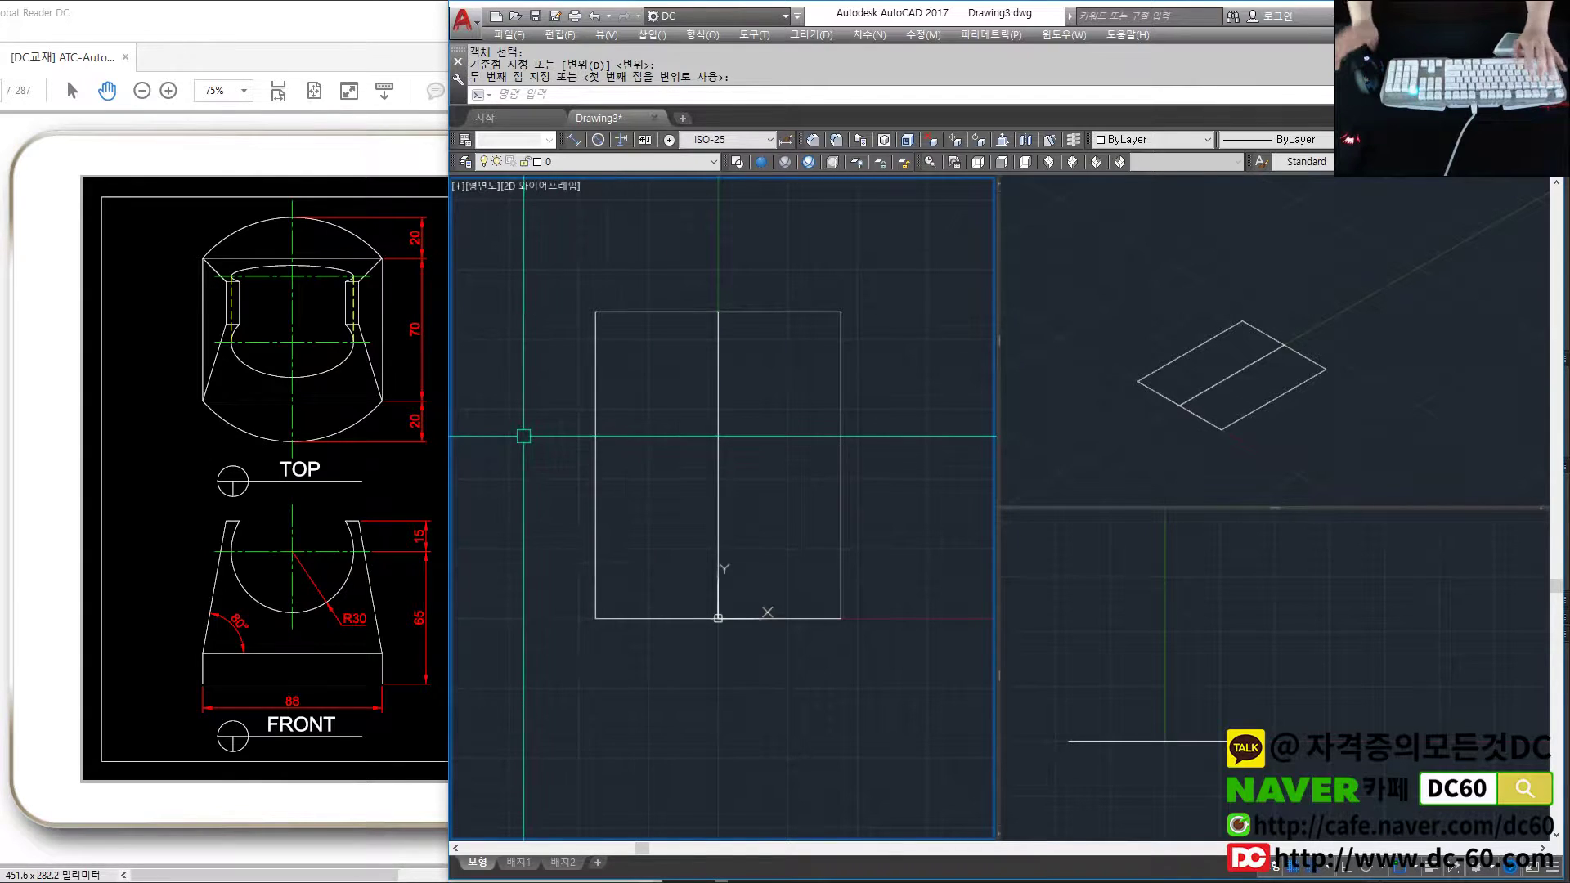
{"action": "key", "text": "Escape"}
{"action": "scroll", "coordinate": [632, 413], "scroll_direction": "down", "scroll_amount": 2}
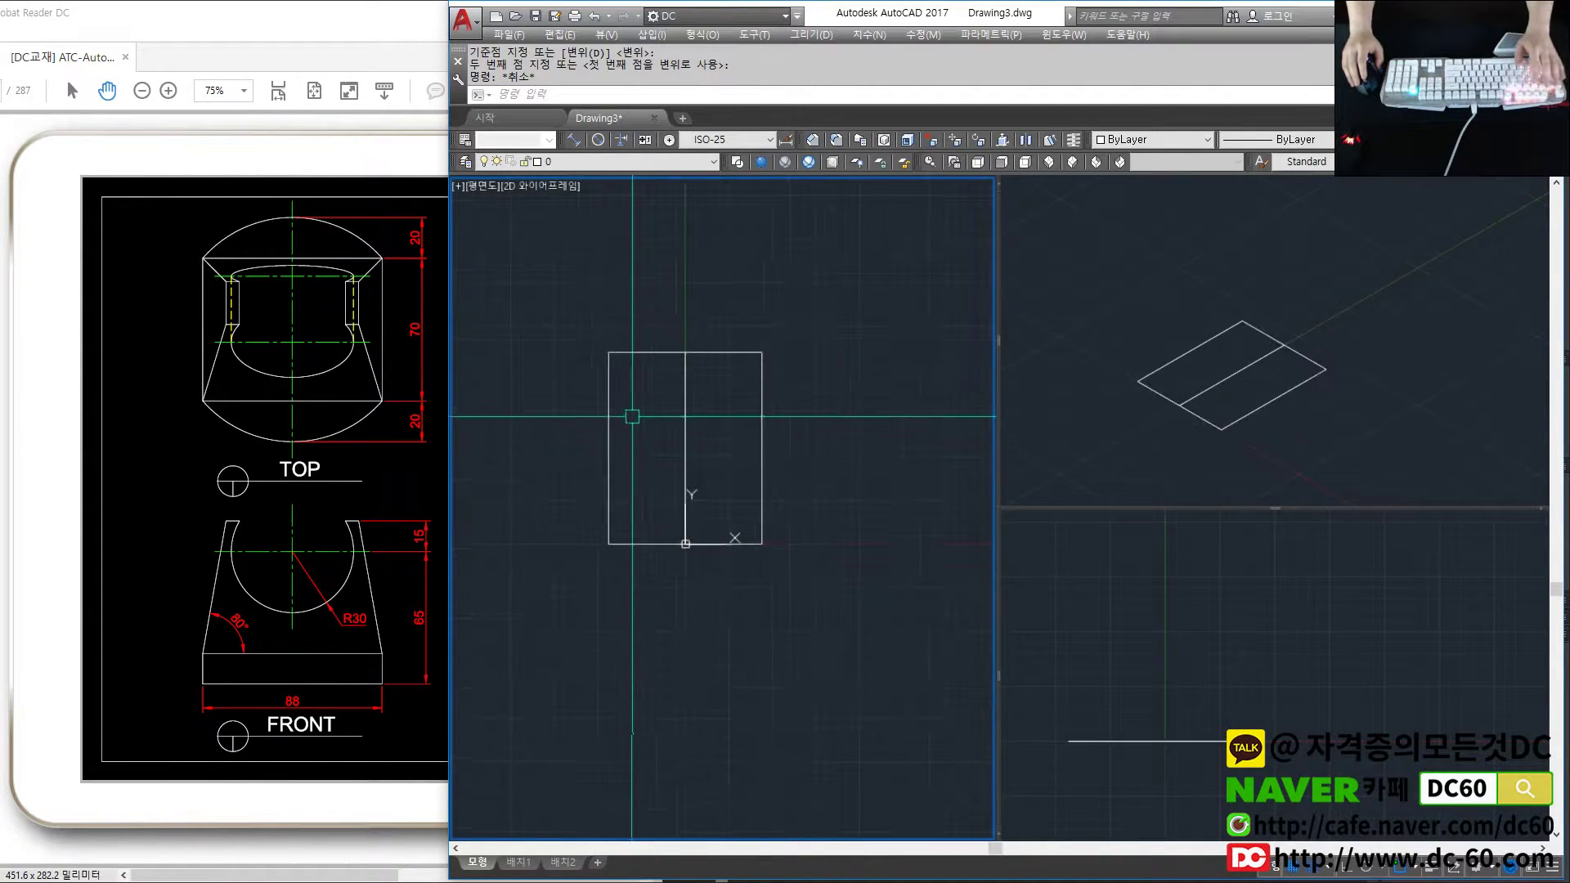
{"action": "scroll", "coordinate": [642, 401], "scroll_direction": "up", "scroll_amount": 2}
- Offset the rectangle's top and bottom edges 20 inward as guide lines
{"action": "key", "text": "Return"}
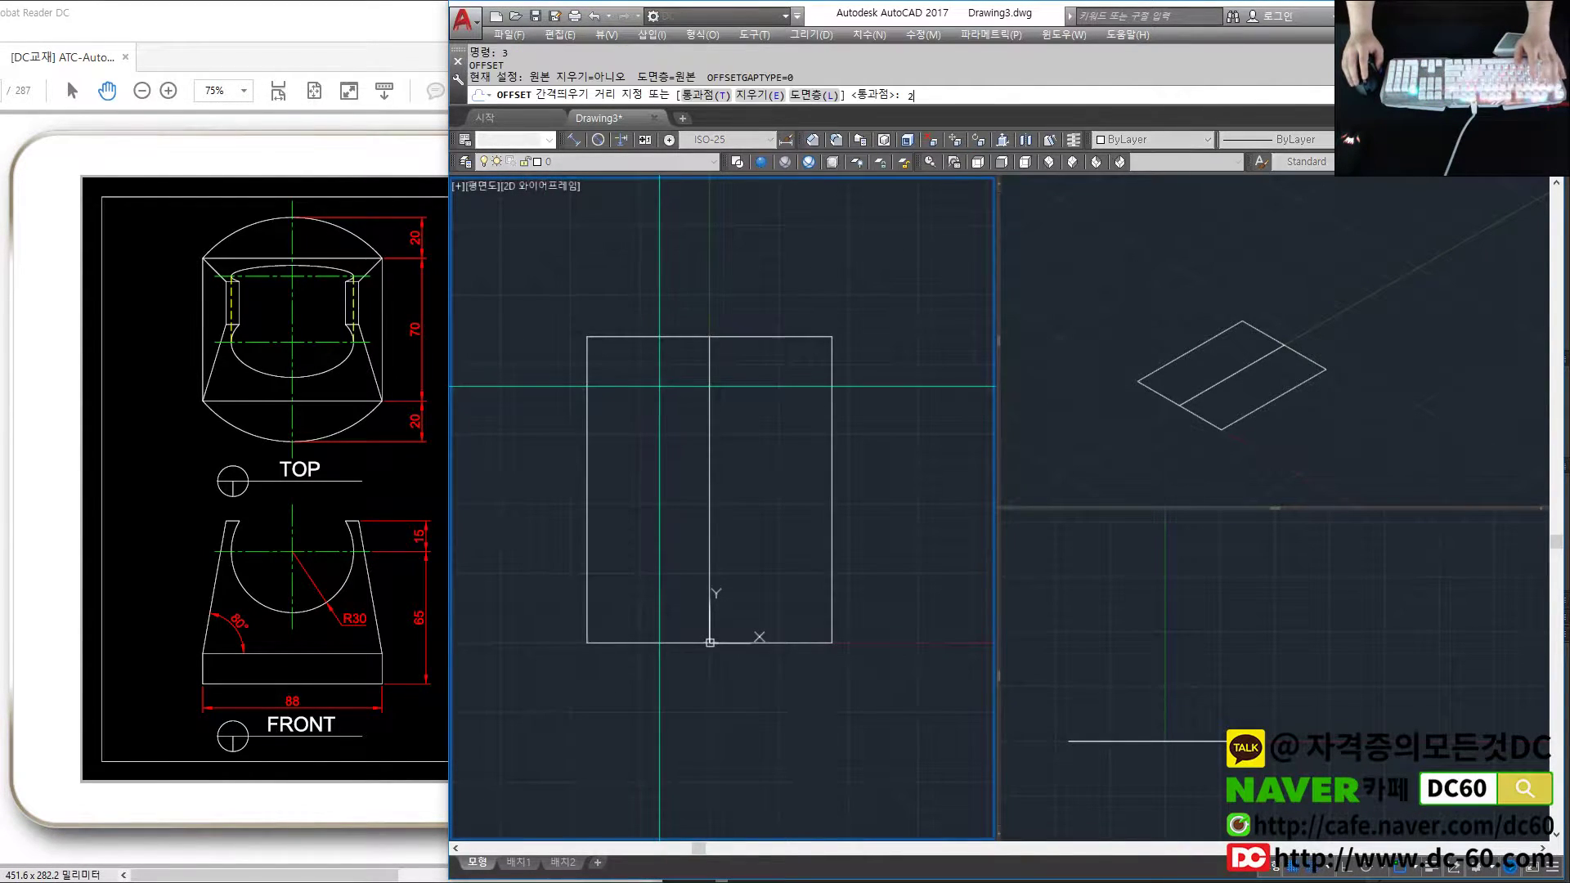
{"action": "type", "text": "20"}
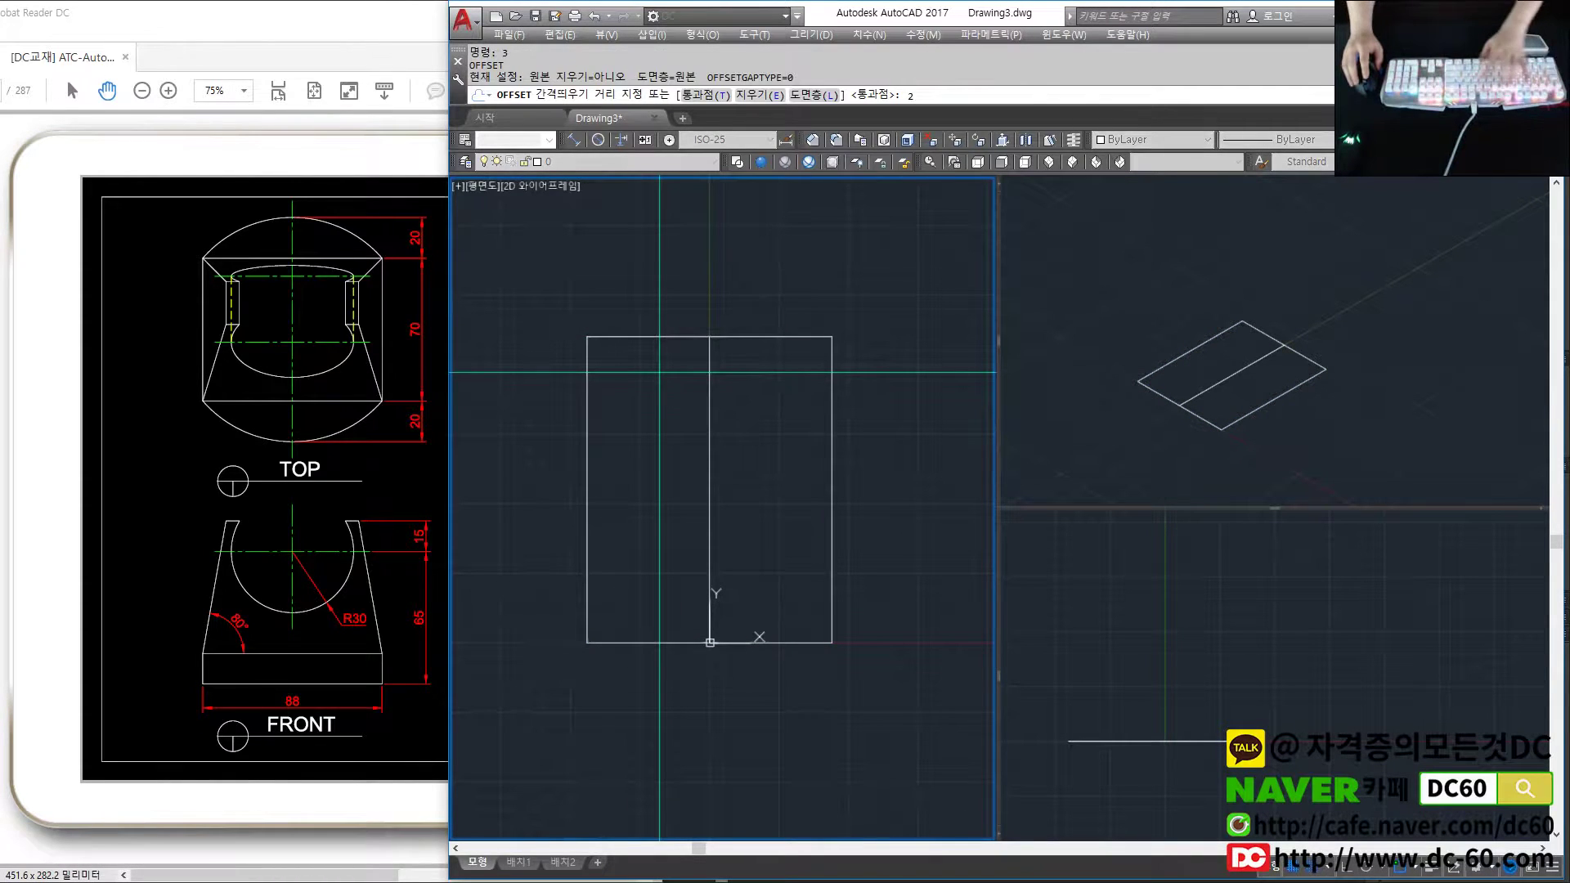
{"action": "key", "text": "Return"}
{"action": "left_click", "coordinate": [655, 337]}
{"action": "left_click", "coordinate": [655, 487]}
{"action": "left_click", "coordinate": [587, 642]}
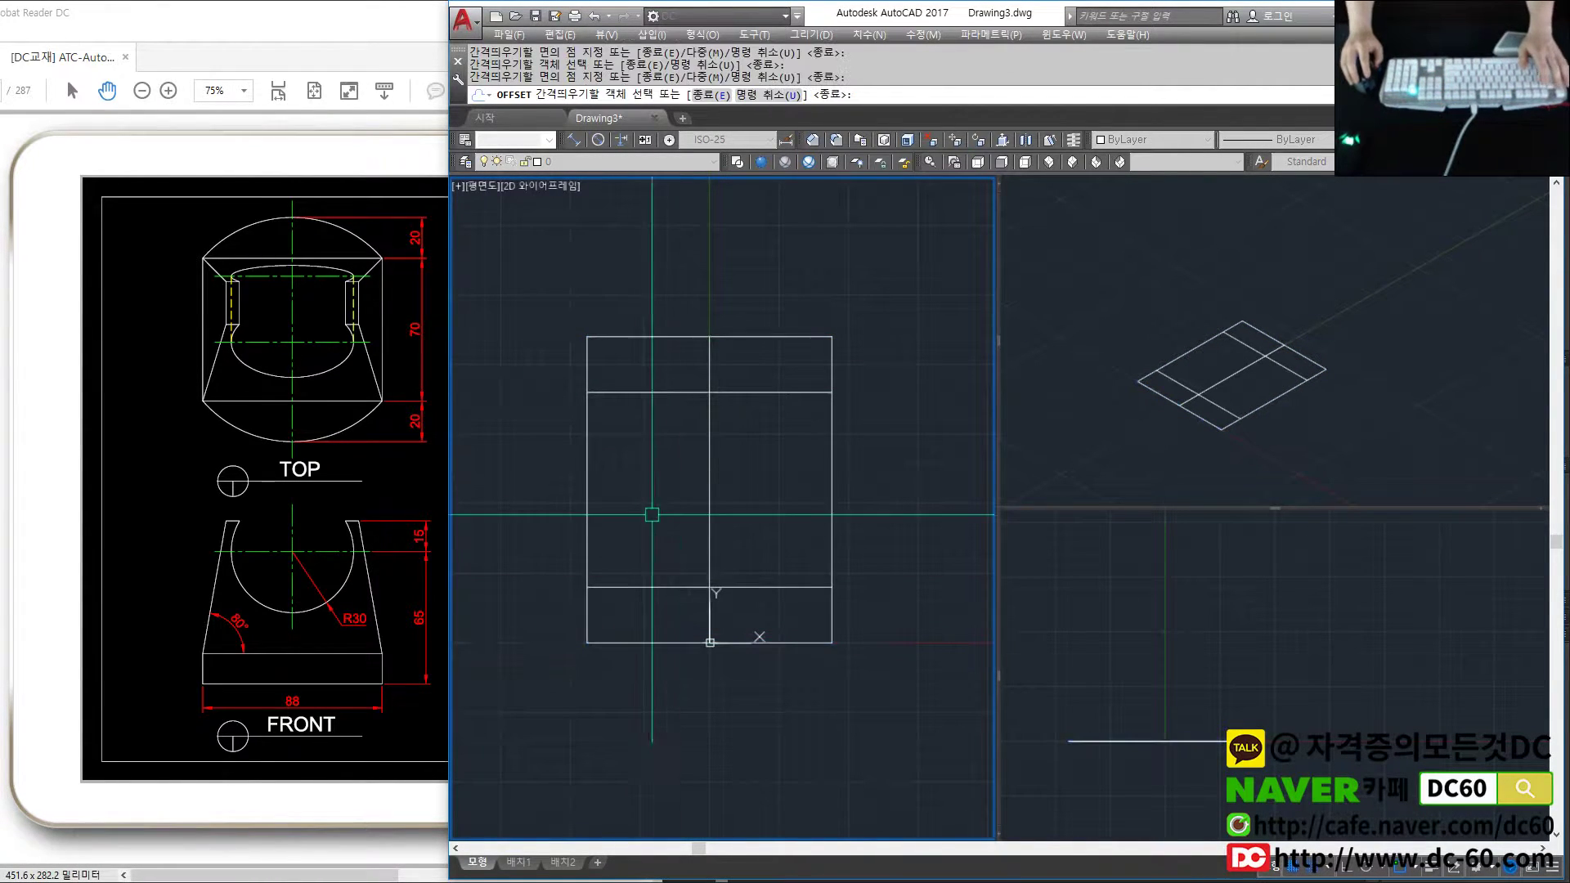
{"action": "key", "text": "Escape"}
{"action": "mouse_move", "coordinate": [614, 424]}
{"action": "middle_mouse_down"}
{"action": "mouse_move", "coordinate": [606, 442]}
{"action": "mouse_move", "coordinate": [622, 398]}
{"action": "middle_mouse_up"}
- Lock layer 0 and make layer 1 current
{"action": "left_click", "coordinate": [580, 162]}
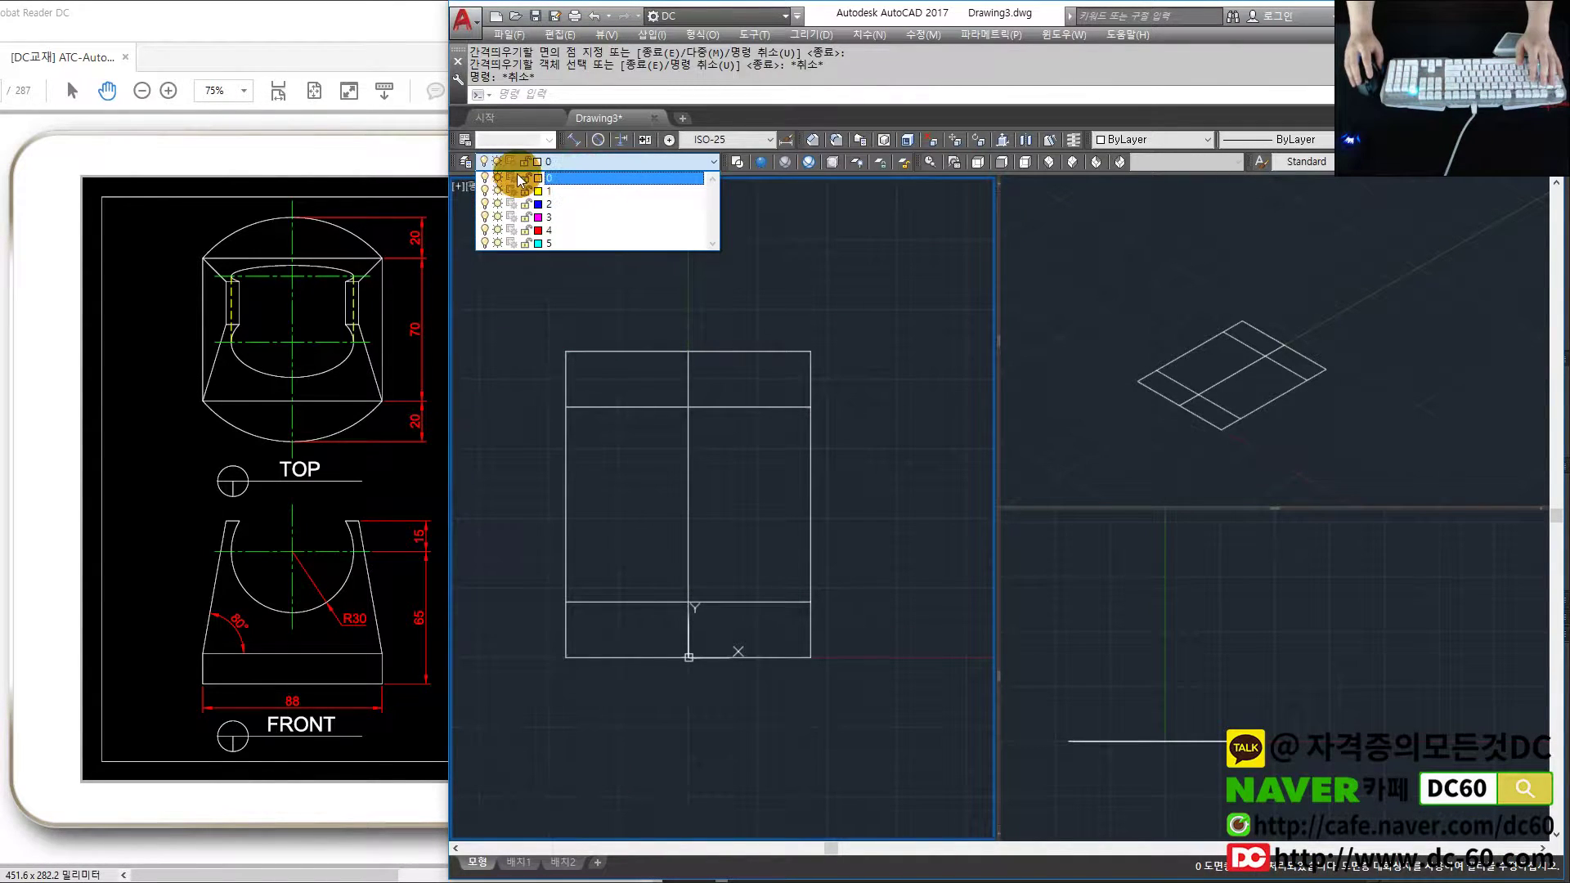
{"action": "key", "text": "Escape"}
{"action": "key", "text": "Escape"}
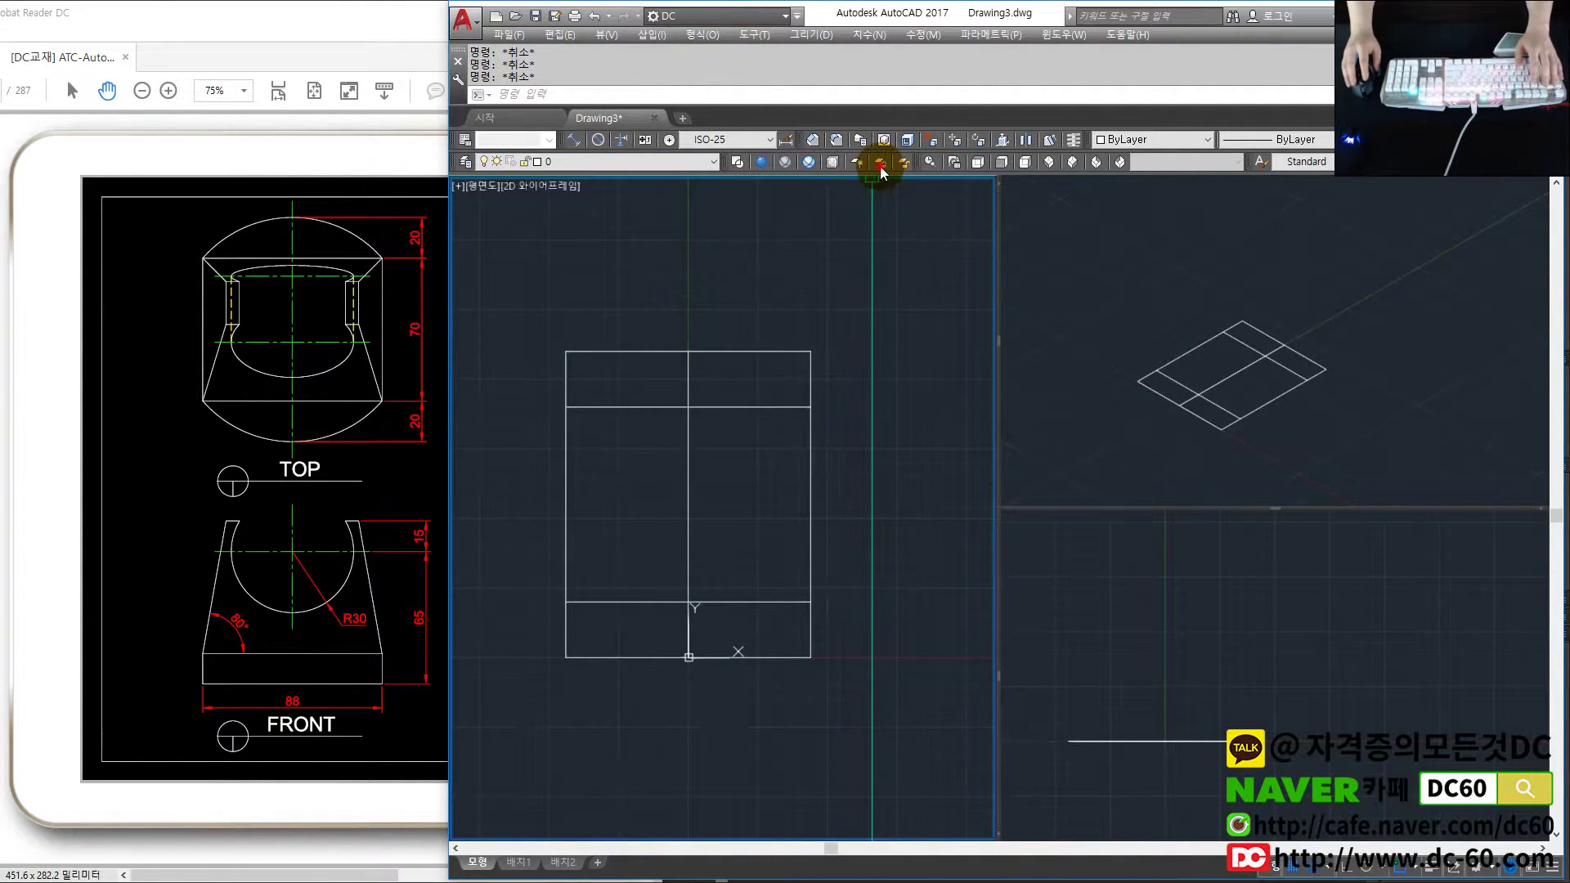
{"action": "left_click", "coordinate": [880, 161]}
{"action": "left_click", "coordinate": [736, 352]}
{"action": "left_click", "coordinate": [611, 161]}
{"action": "left_click", "coordinate": [576, 196]}
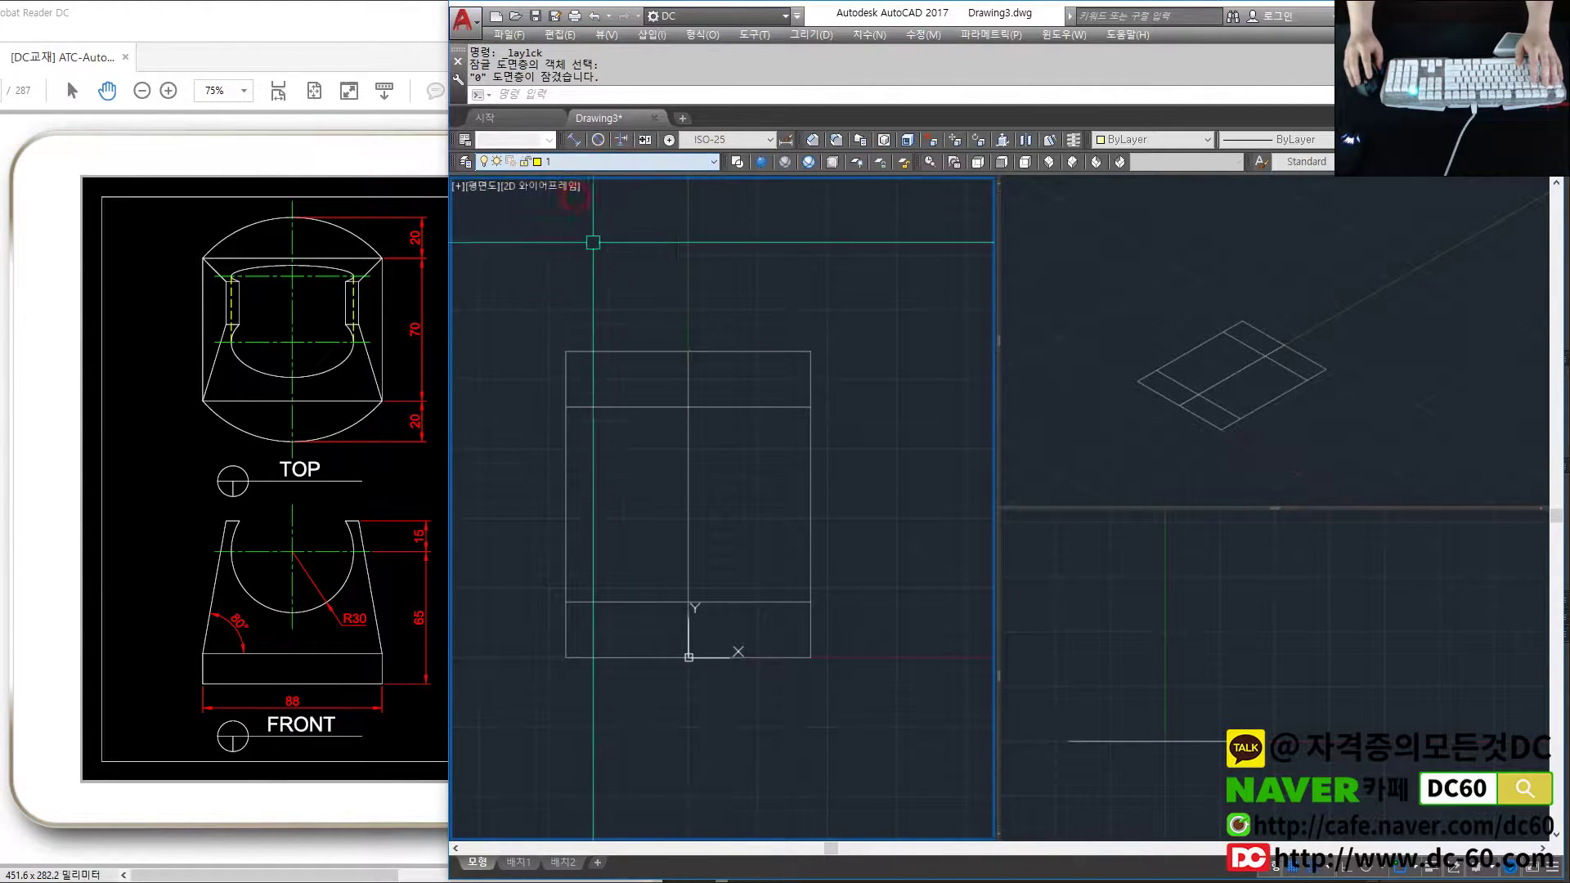
{"action": "key", "text": "Escape"}
- Draw the top and bottom 3-point arcs between the guide-line corners
{"action": "type", "text": "a"}
{"action": "key", "text": "Return"}
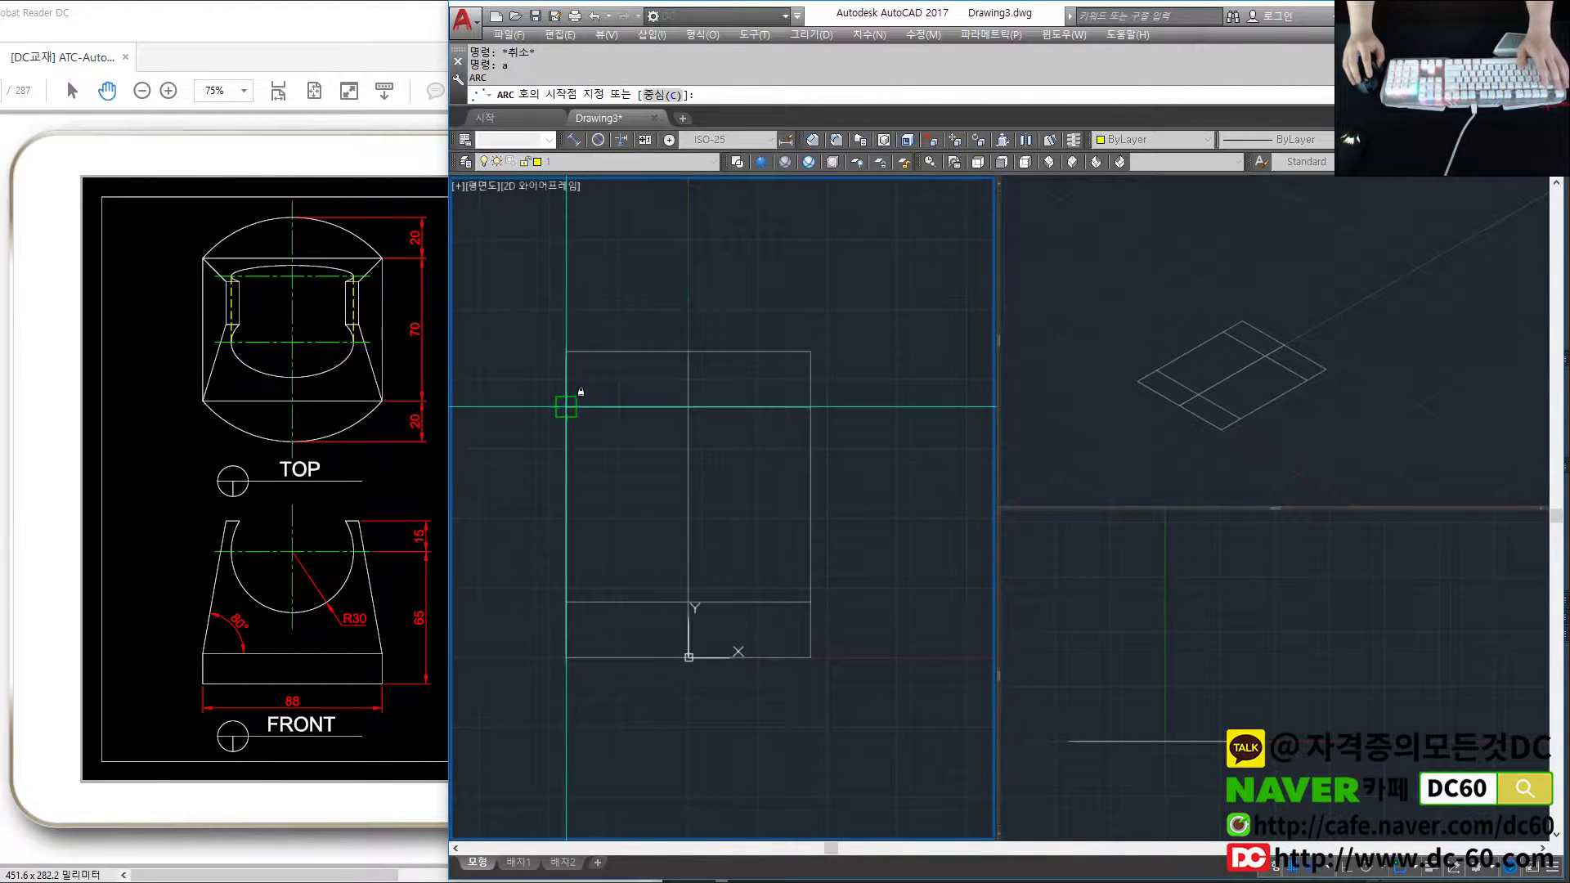
{"action": "left_click", "coordinate": [566, 406]}
{"action": "left_click", "coordinate": [613, 369]}
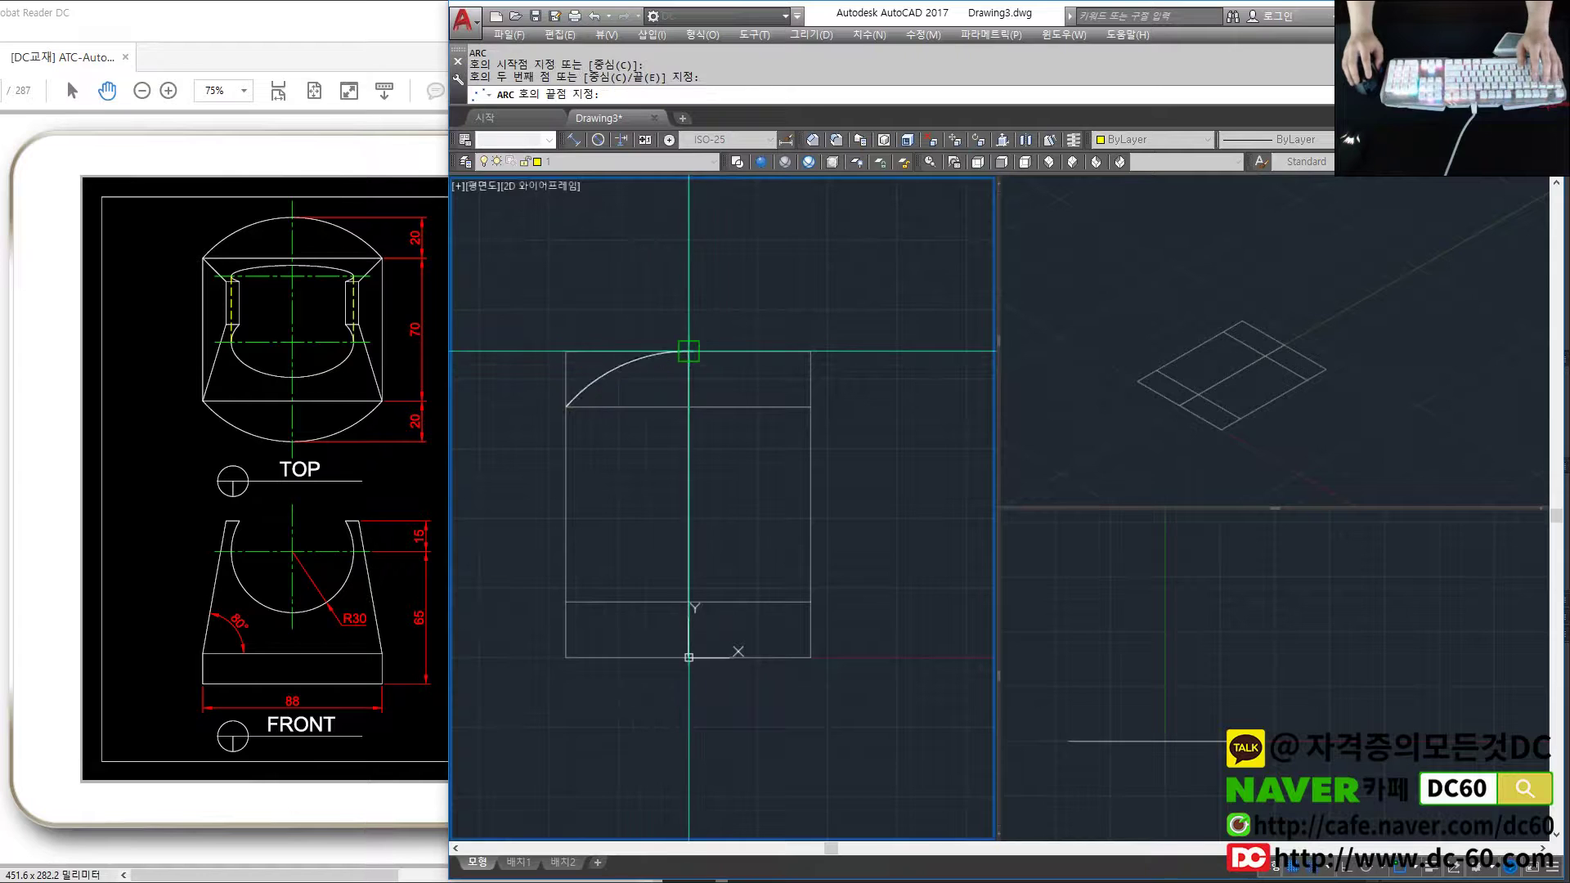
{"action": "left_click", "coordinate": [810, 406]}
{"action": "key", "text": "Return"}
{"action": "left_click", "coordinate": [566, 602]}
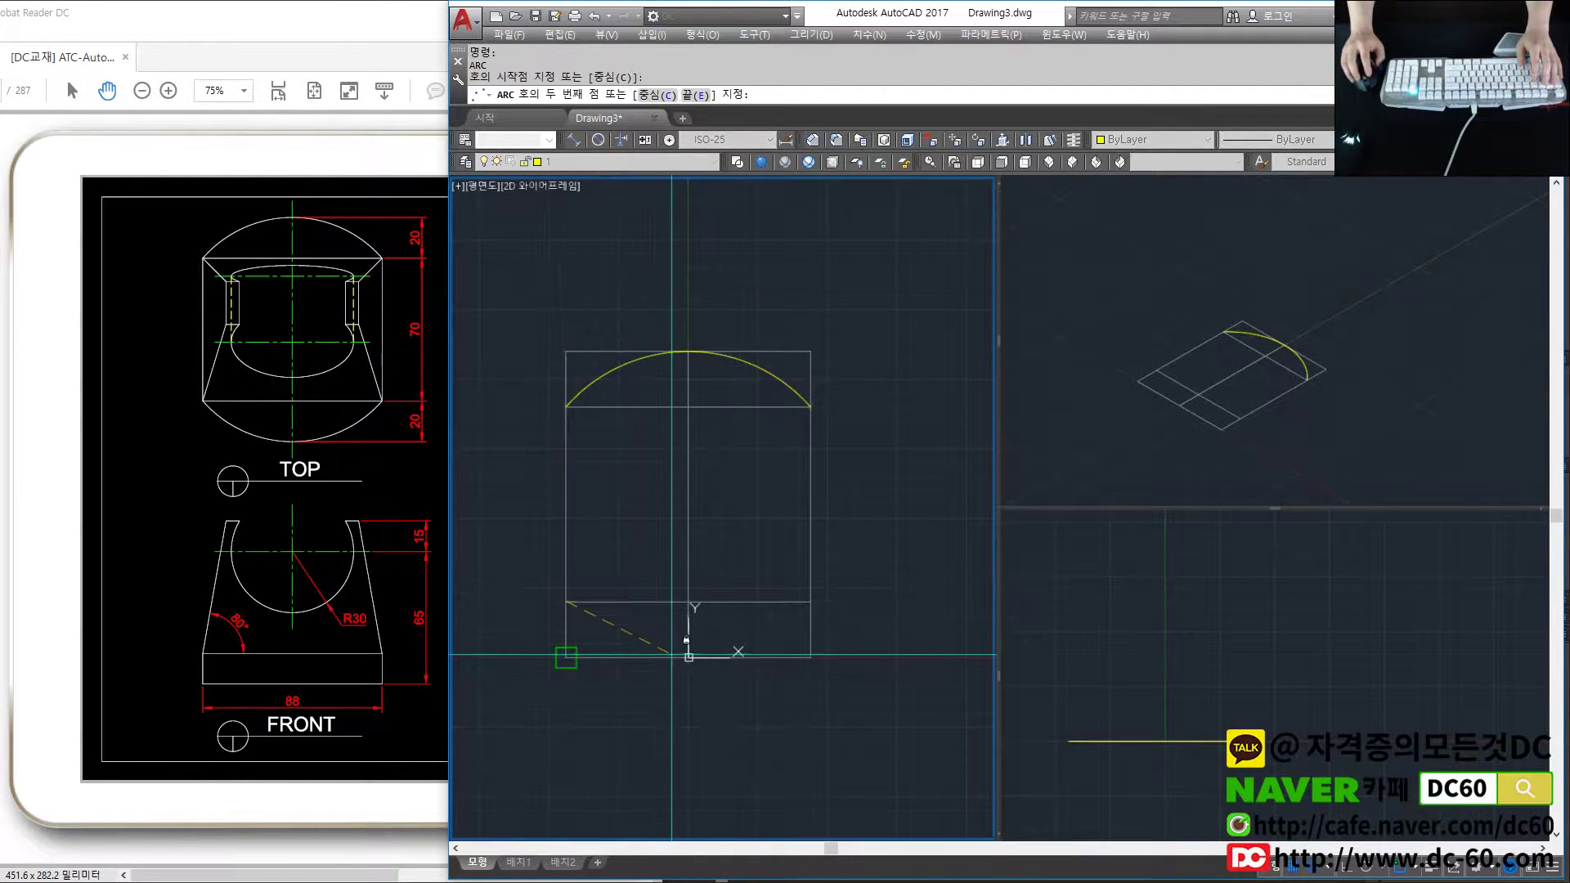
{"action": "left_click", "coordinate": [689, 656]}
{"action": "left_click", "coordinate": [811, 602]}
{"action": "key", "text": "Return"}
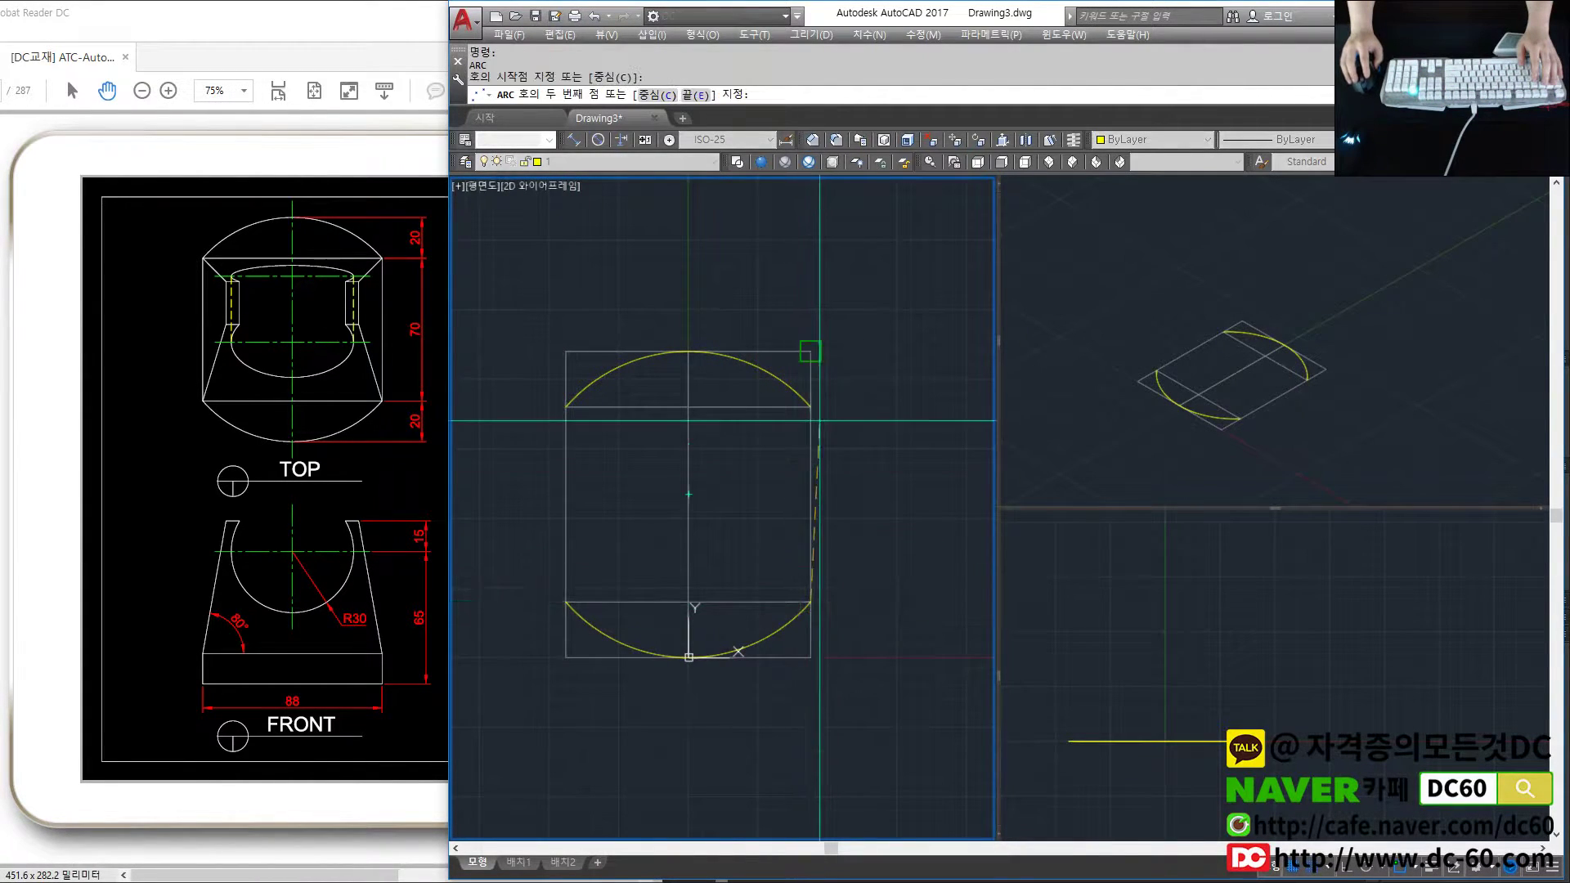
{"action": "key", "text": "Escape"}
- Join the arc ends with left and right straight side lines
{"action": "type", "text": "l"}
{"action": "key", "text": "Return"}
{"action": "left_click", "coordinate": [810, 407]}
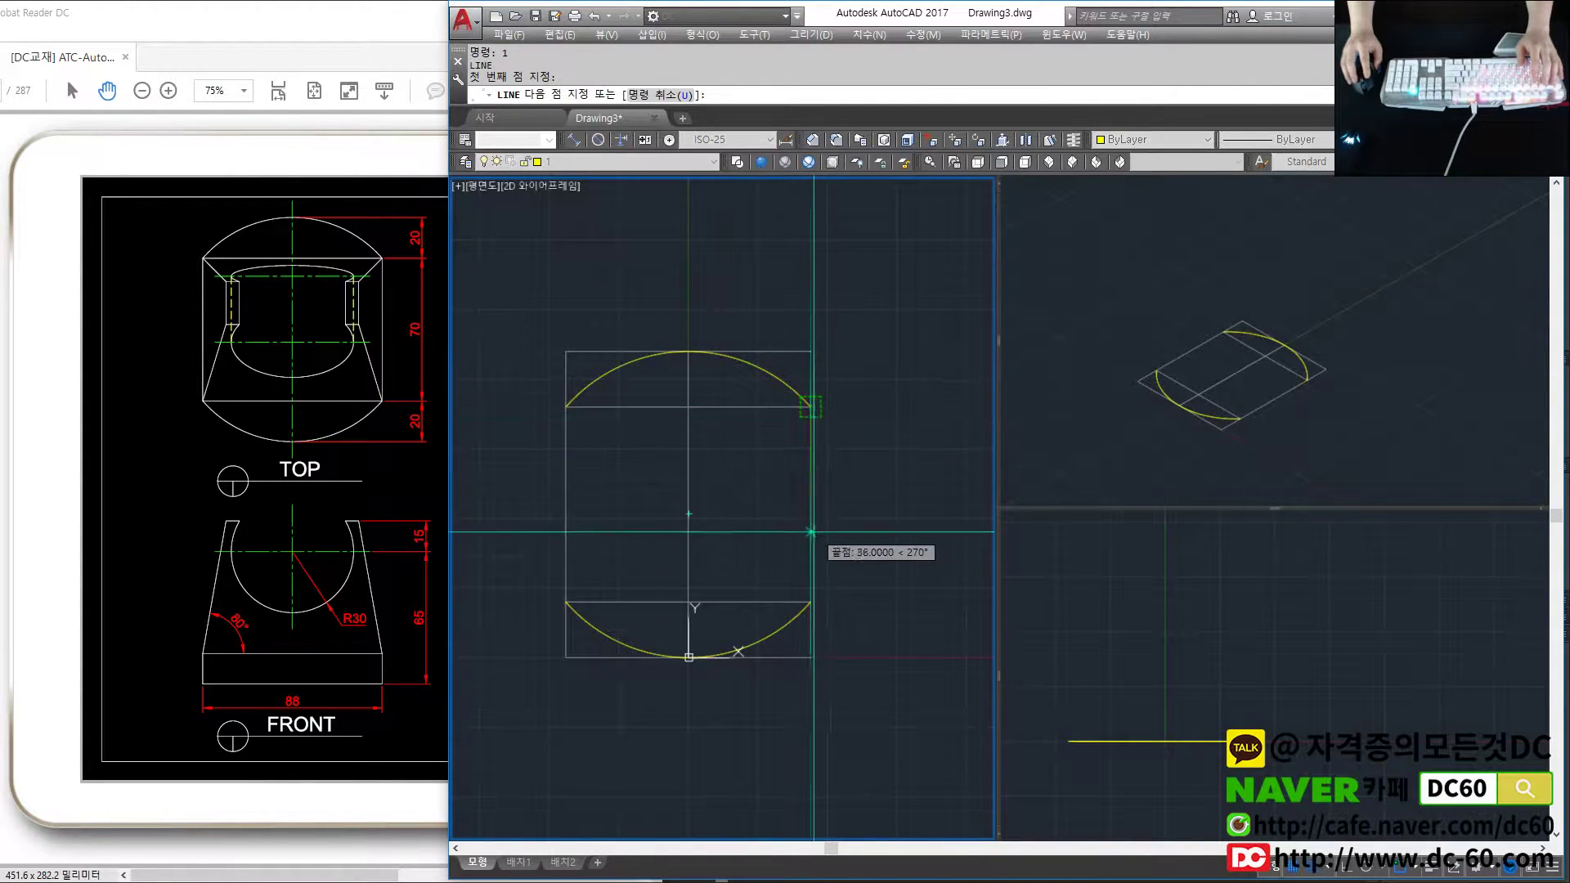
{"action": "left_click", "coordinate": [810, 602]}
{"action": "key", "text": "Return"}
{"action": "key", "text": "Return"}
{"action": "left_click", "coordinate": [566, 406]}
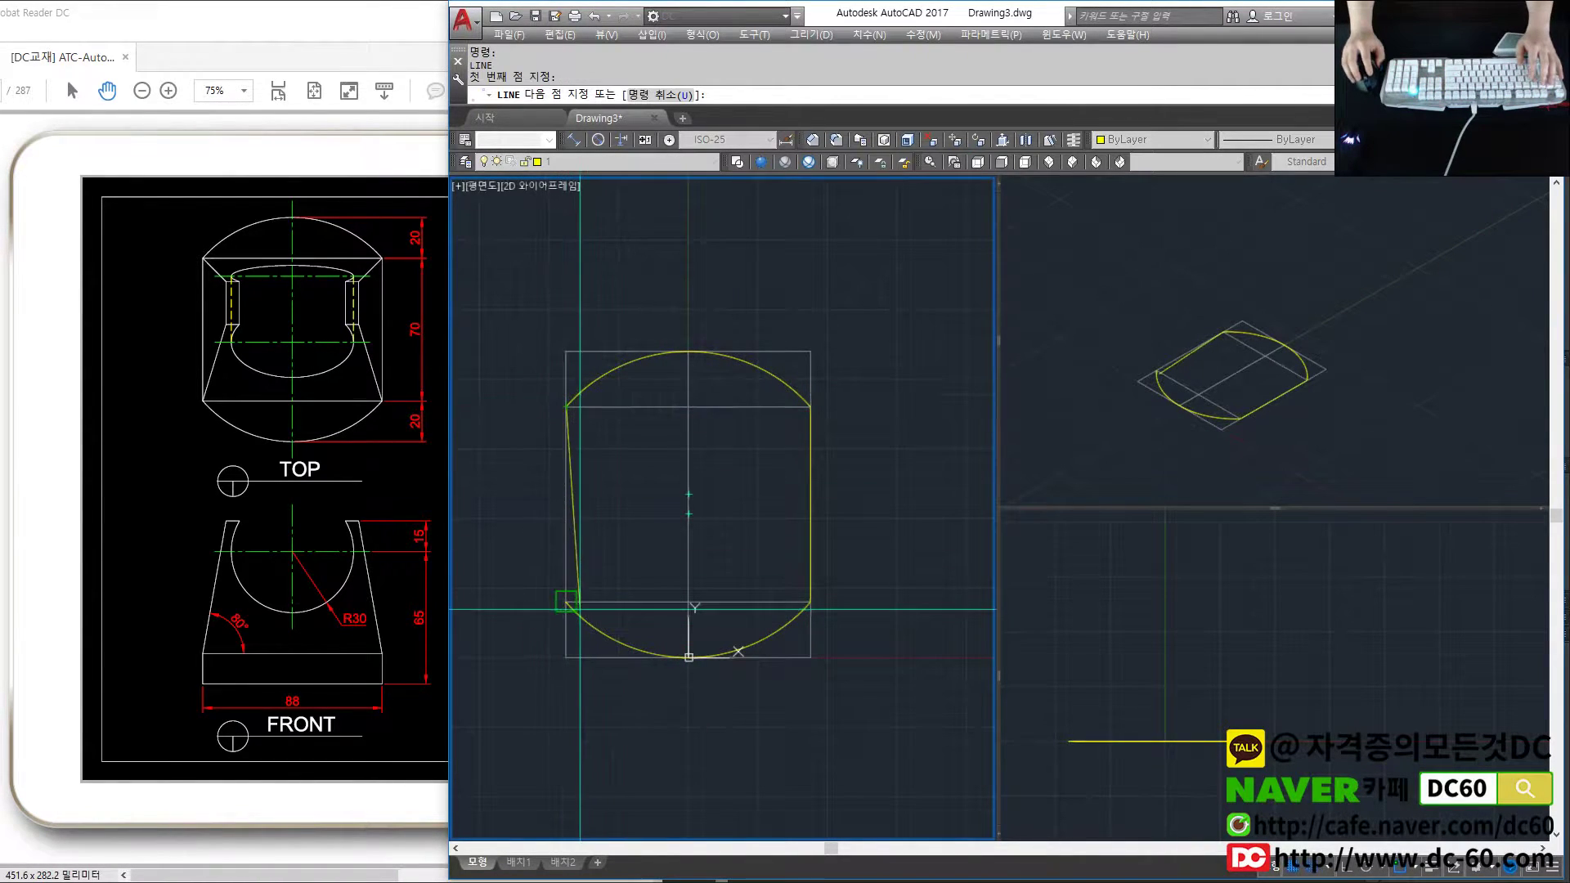
{"action": "left_click", "coordinate": [565, 601]}
{"action": "scroll", "coordinate": [646, 442], "scroll_direction": "down", "scroll_amount": 2}
{"action": "key", "text": "Return"}
- Group the rounded outline using a window selection
{"action": "type", "text": "g"}
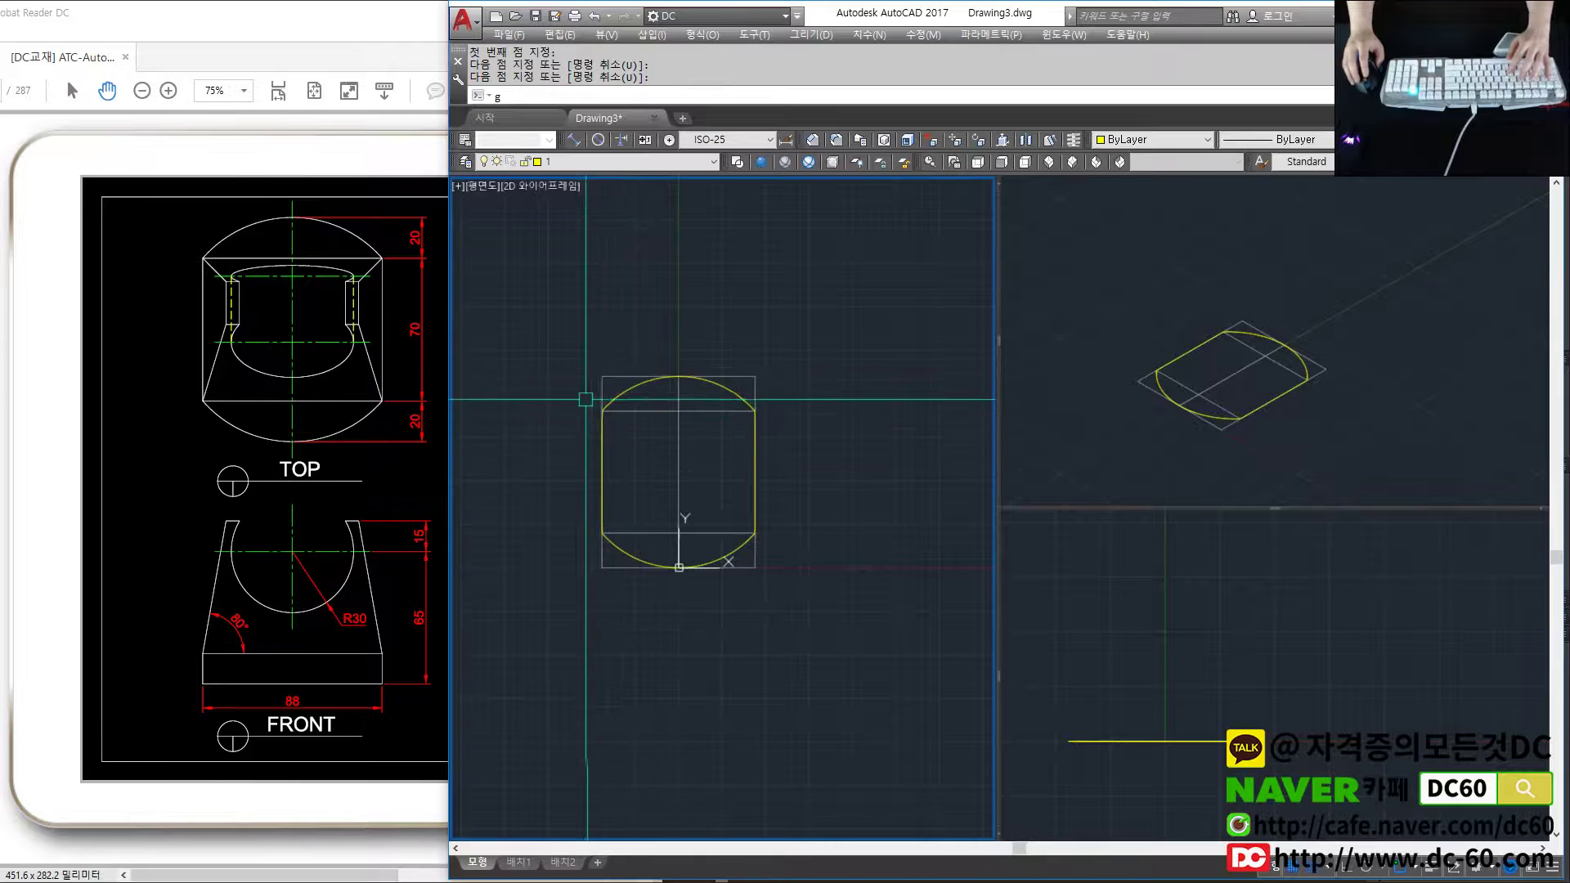
{"action": "key", "text": "Return"}
{"action": "left_click", "coordinate": [553, 333]}
{"action": "left_click", "coordinate": [817, 567]}
{"action": "left_click", "coordinate": [364, 523]}
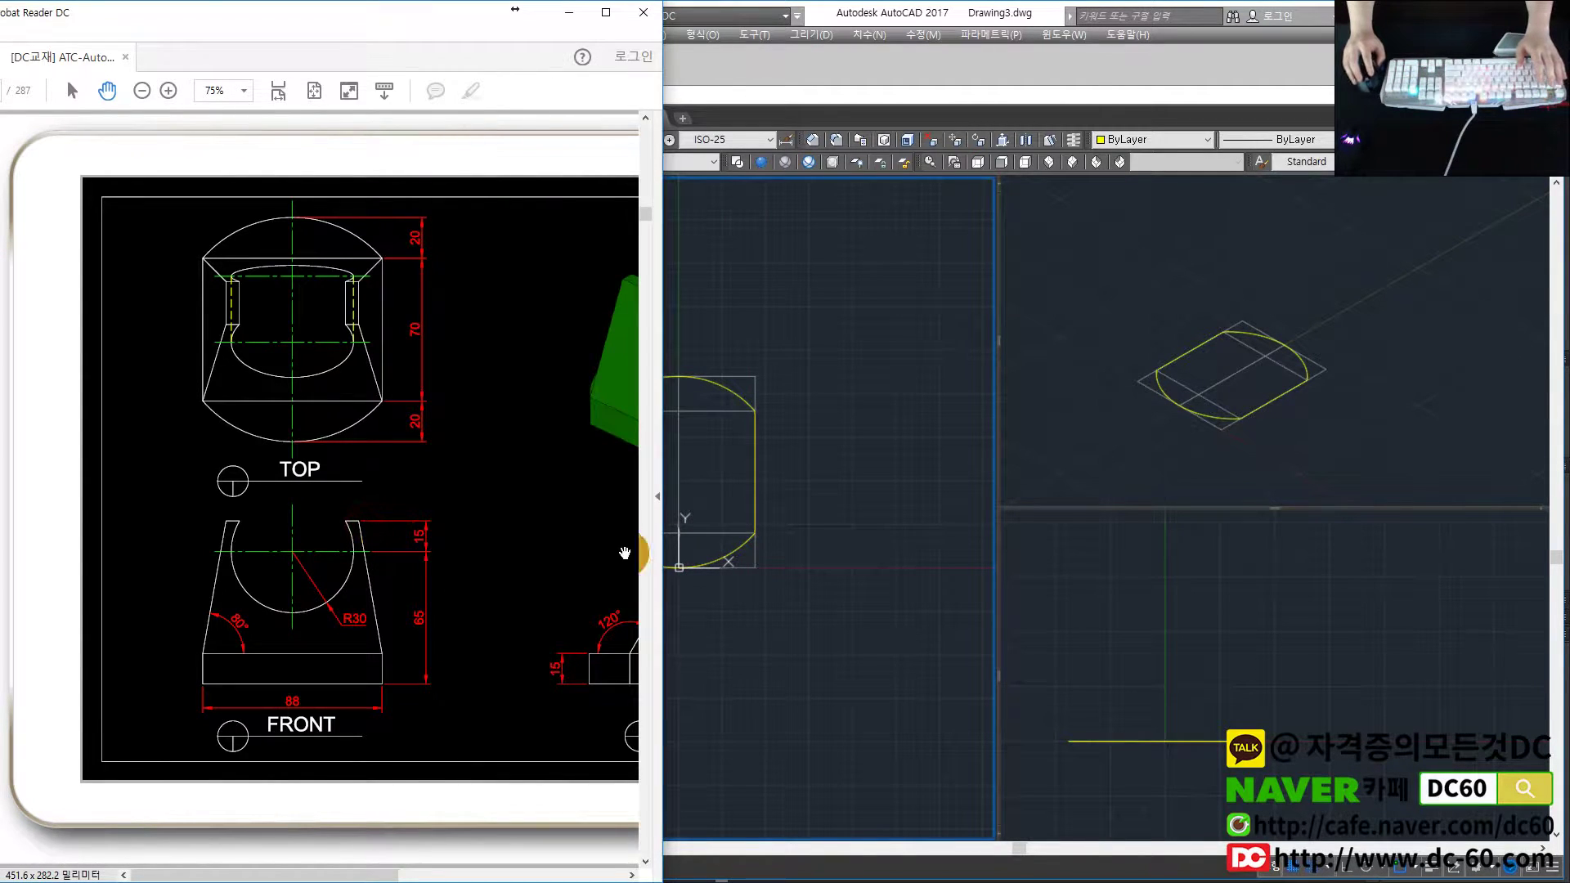
- Extrude the grouped outline 15 units into the base block
{"action": "type", "text": "ext"}
{"action": "key", "text": "Return"}
{"action": "left_click", "coordinate": [752, 459]}
{"action": "key", "text": "Return"}
{"action": "type", "text": "15"}
{"action": "key", "text": "Return"}
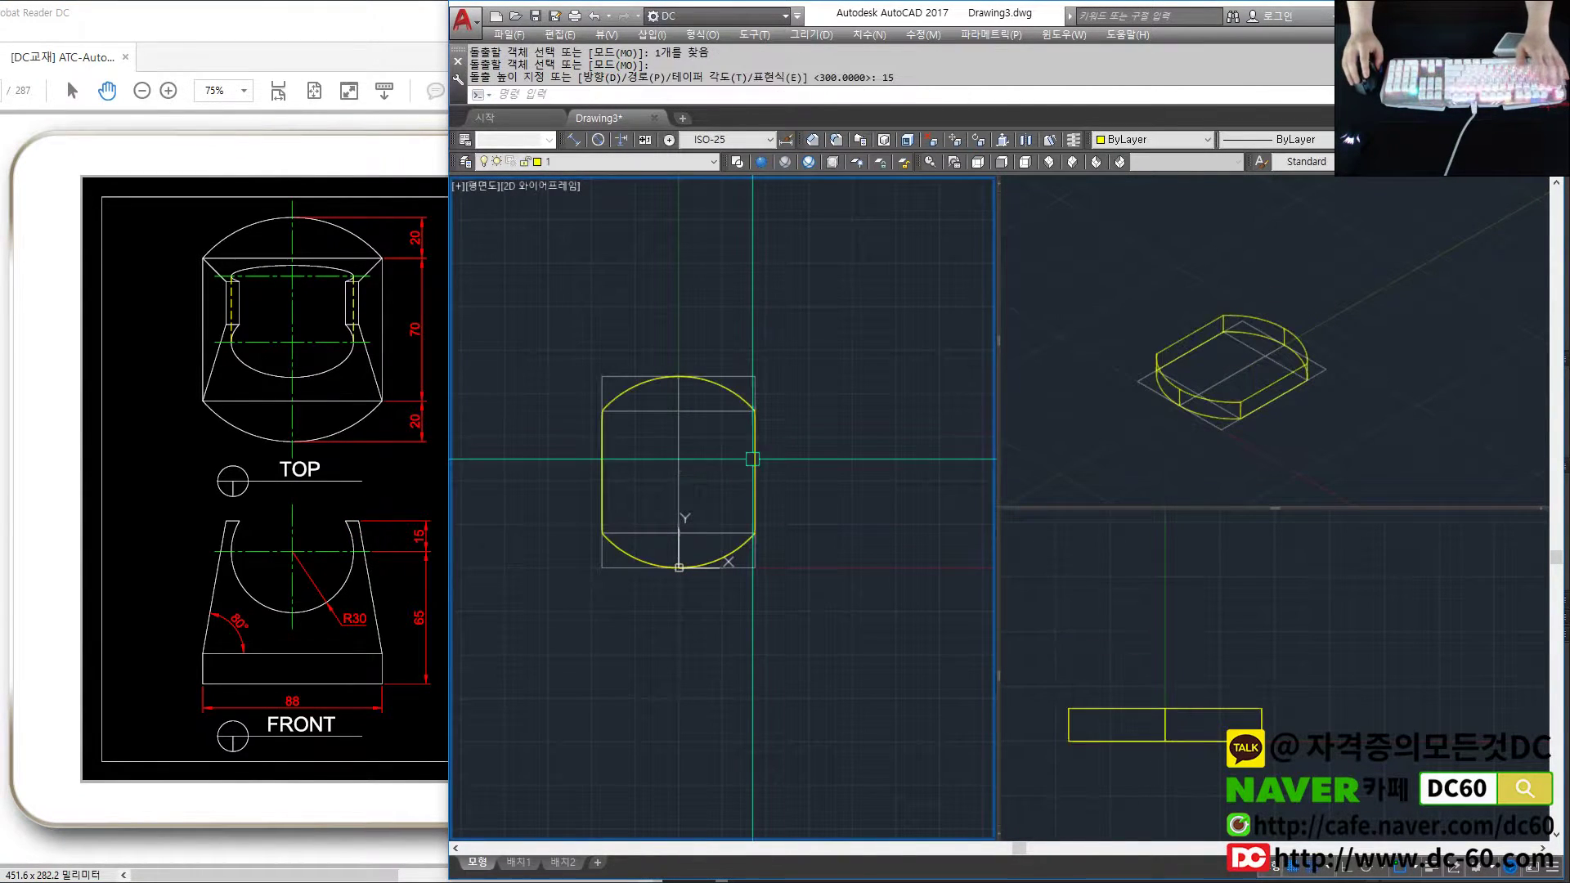
{"action": "key", "text": "Escape"}
{"action": "key", "text": "Escape"}
{"action": "left_click", "coordinate": [709, 472]}
{"action": "key", "text": "Escape"}
{"action": "key", "text": "Escape"}
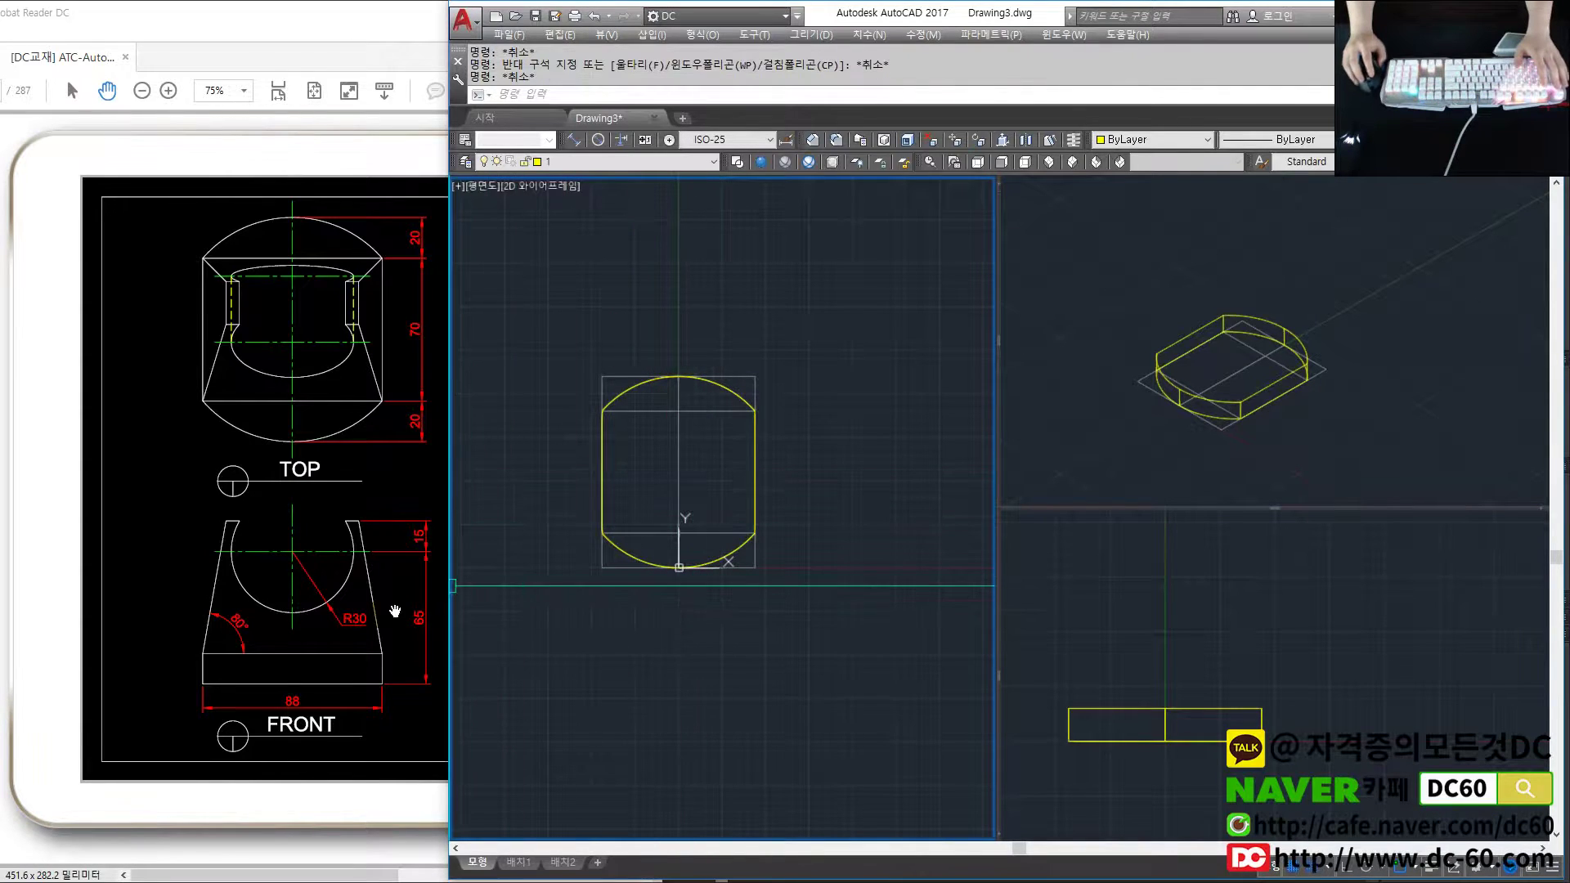
{"action": "left_click", "coordinate": [320, 642]}
{"action": "left_click", "coordinate": [736, 498]}
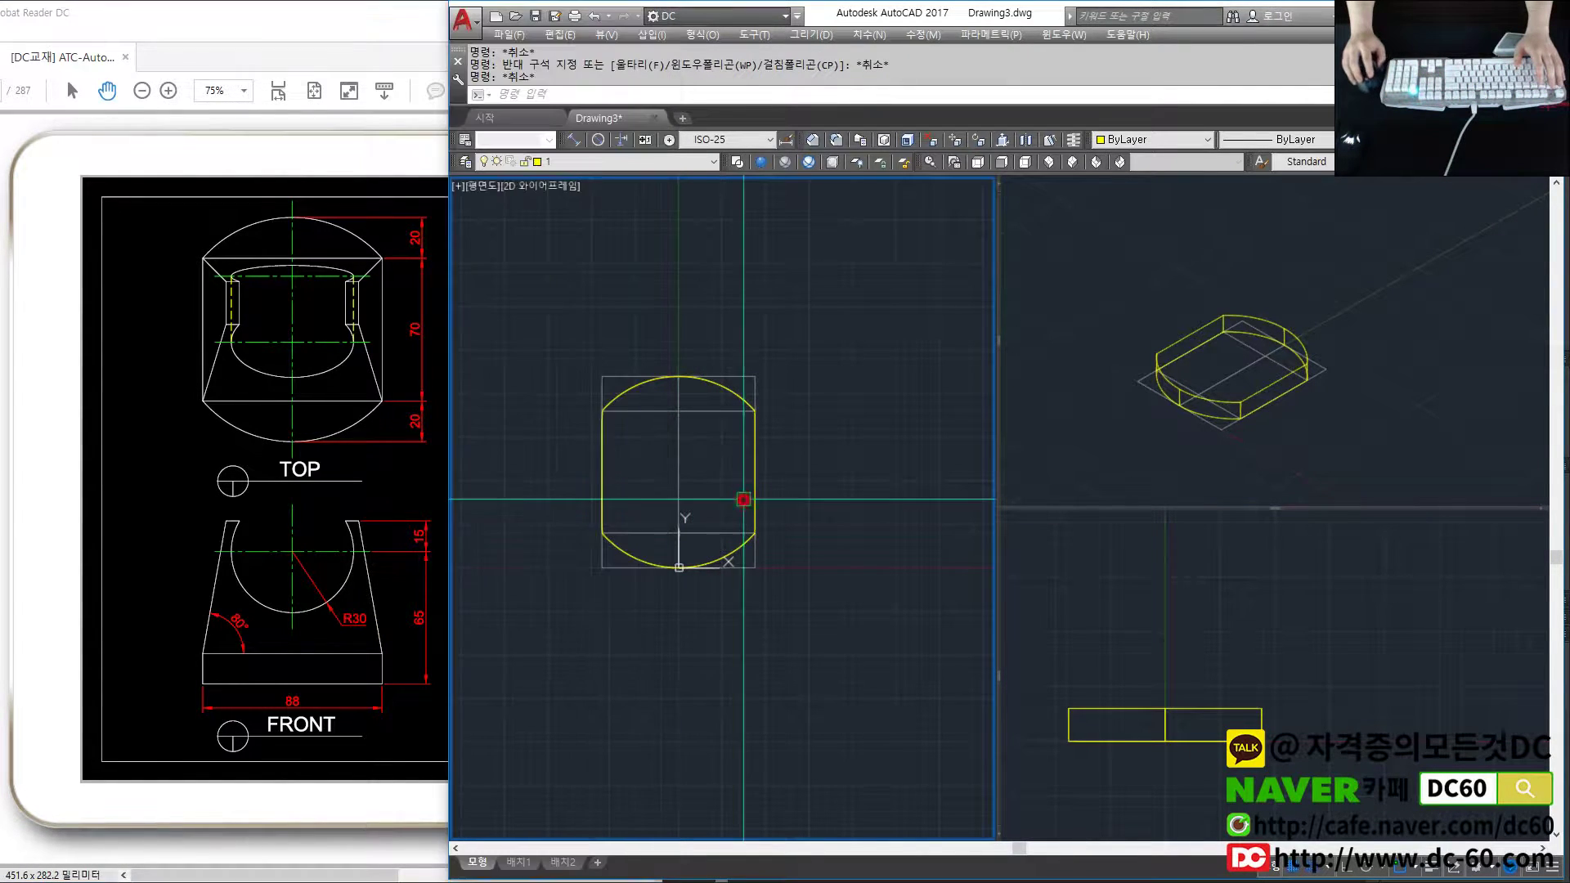
{"action": "type", "text": "a"}
{"action": "type", "text": "g"}
- Switch the left viewport to the front view
{"action": "key", "text": "Return"}
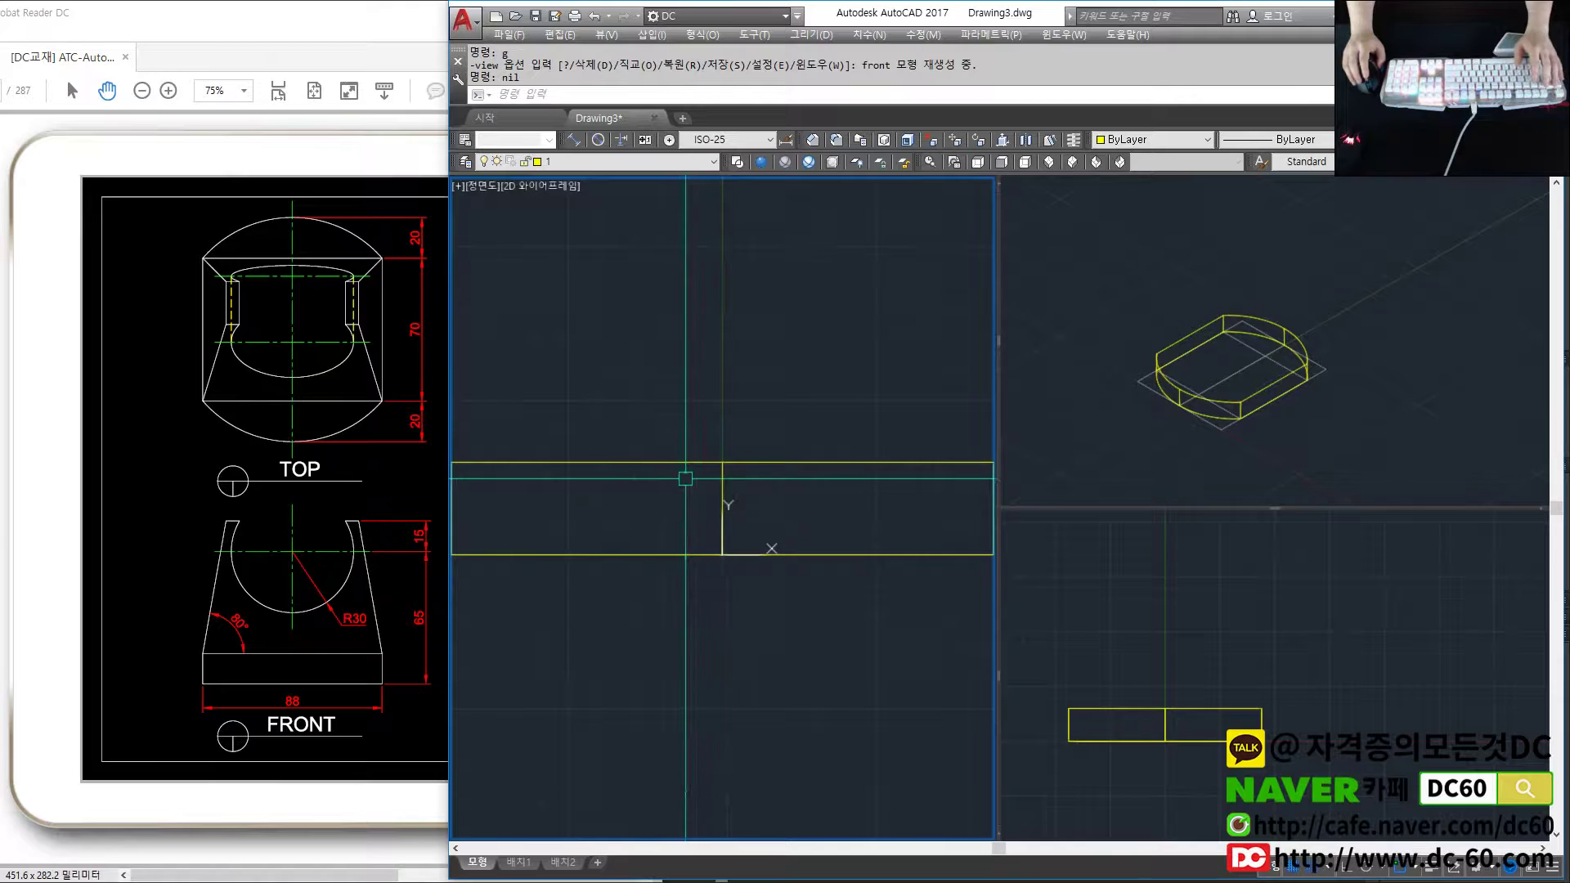
{"action": "scroll", "coordinate": [708, 629], "scroll_direction": "down", "scroll_amount": 4}
{"action": "type", "text": "l"}
{"action": "key", "text": "Return"}
{"action": "left_click", "coordinate": [713, 600]}
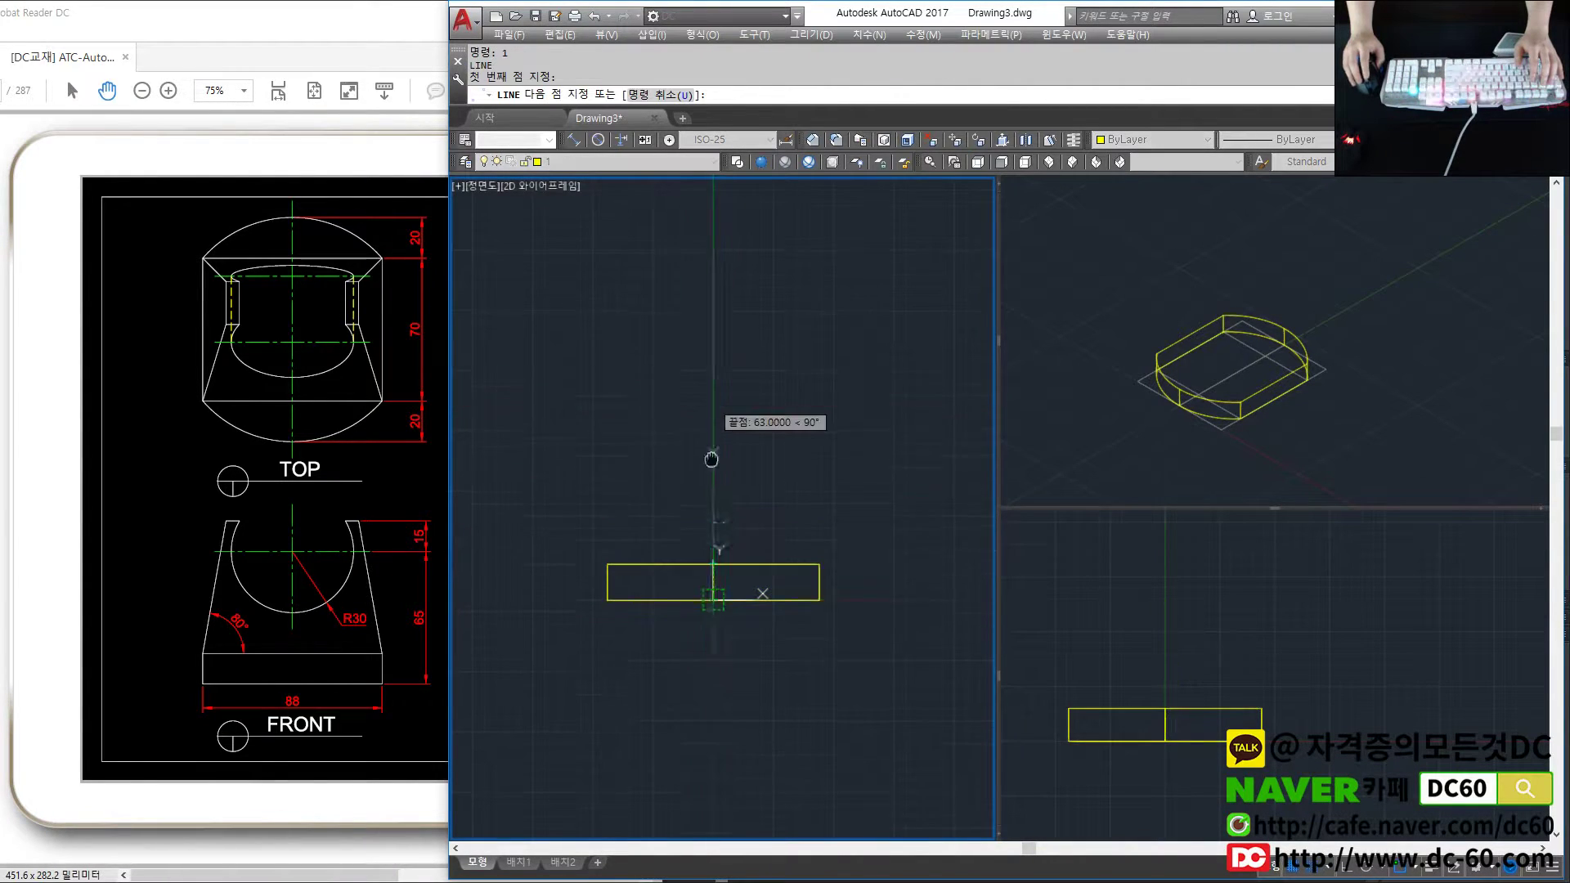
{"action": "middle_click_drag", "start_coordinate": [711, 460], "coordinate": [712, 486]}
{"action": "key", "text": "Escape"}
- Make blue layer 2 the current layer
{"action": "left_click", "coordinate": [629, 163]}
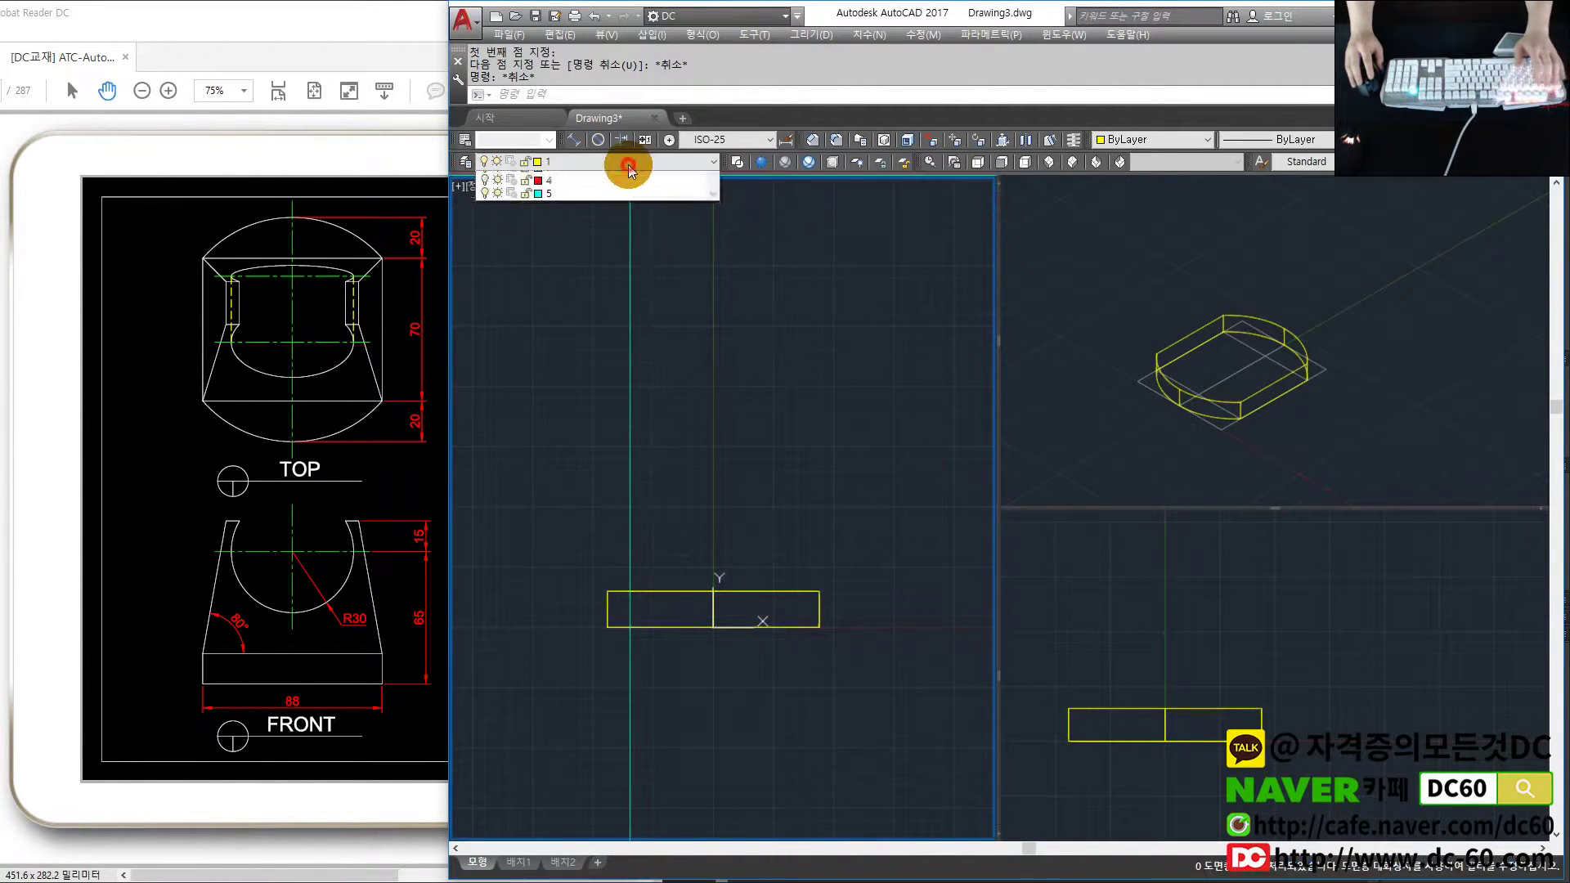
{"action": "left_click", "coordinate": [606, 202]}
{"action": "type", "text": "l"}
{"action": "key", "text": "Return"}
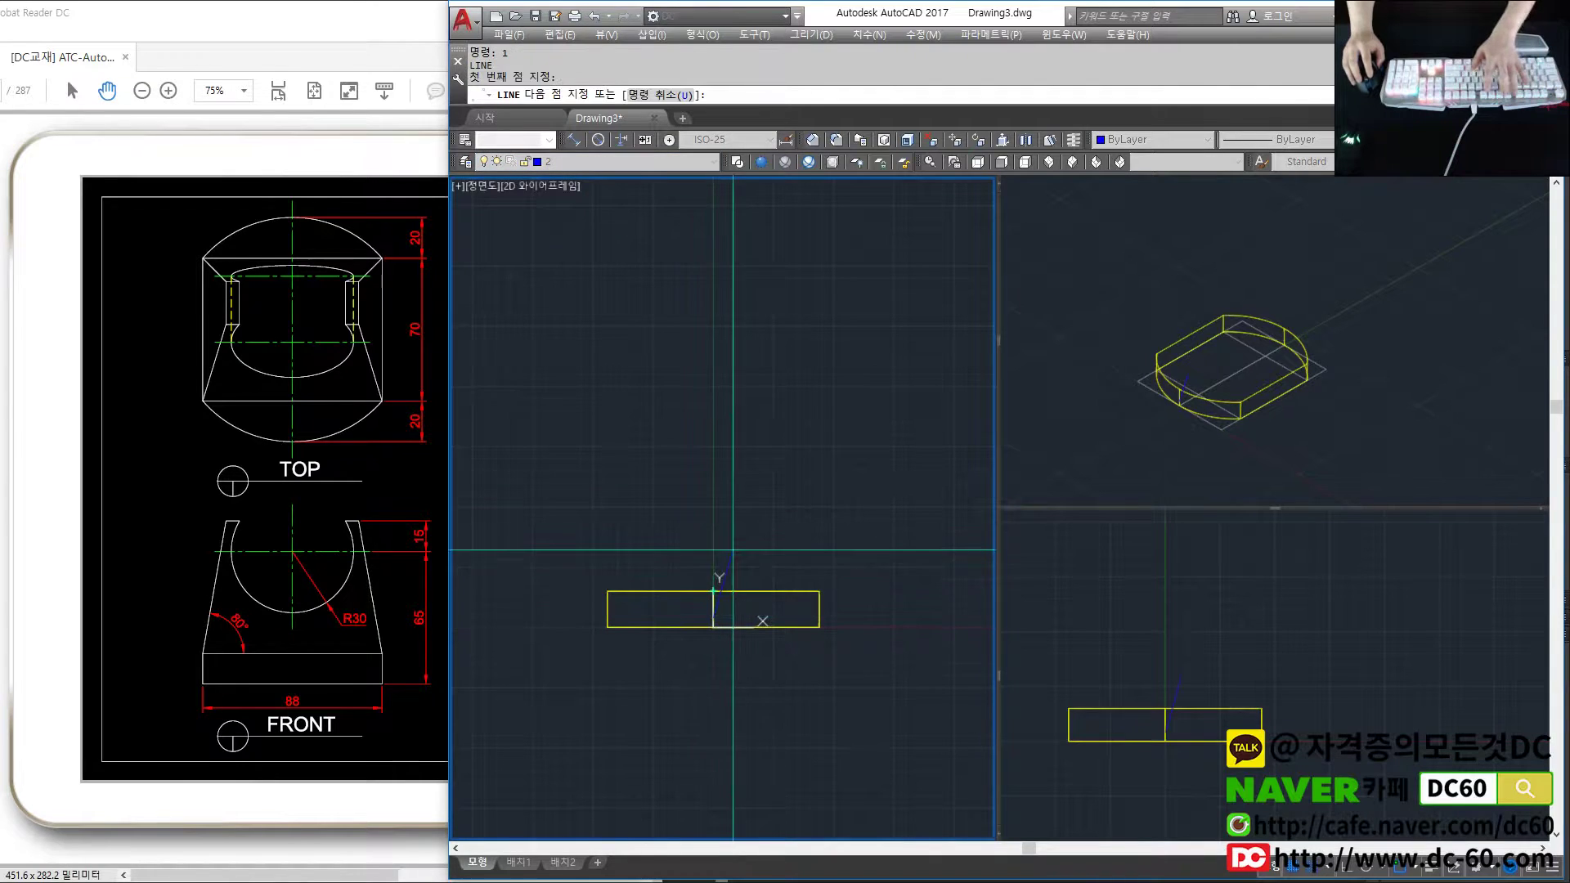
{"action": "key", "text": "Escape"}
{"action": "key", "text": "Escape"}
{"action": "type", "text": "op"}
{"action": "key", "text": "Return"}
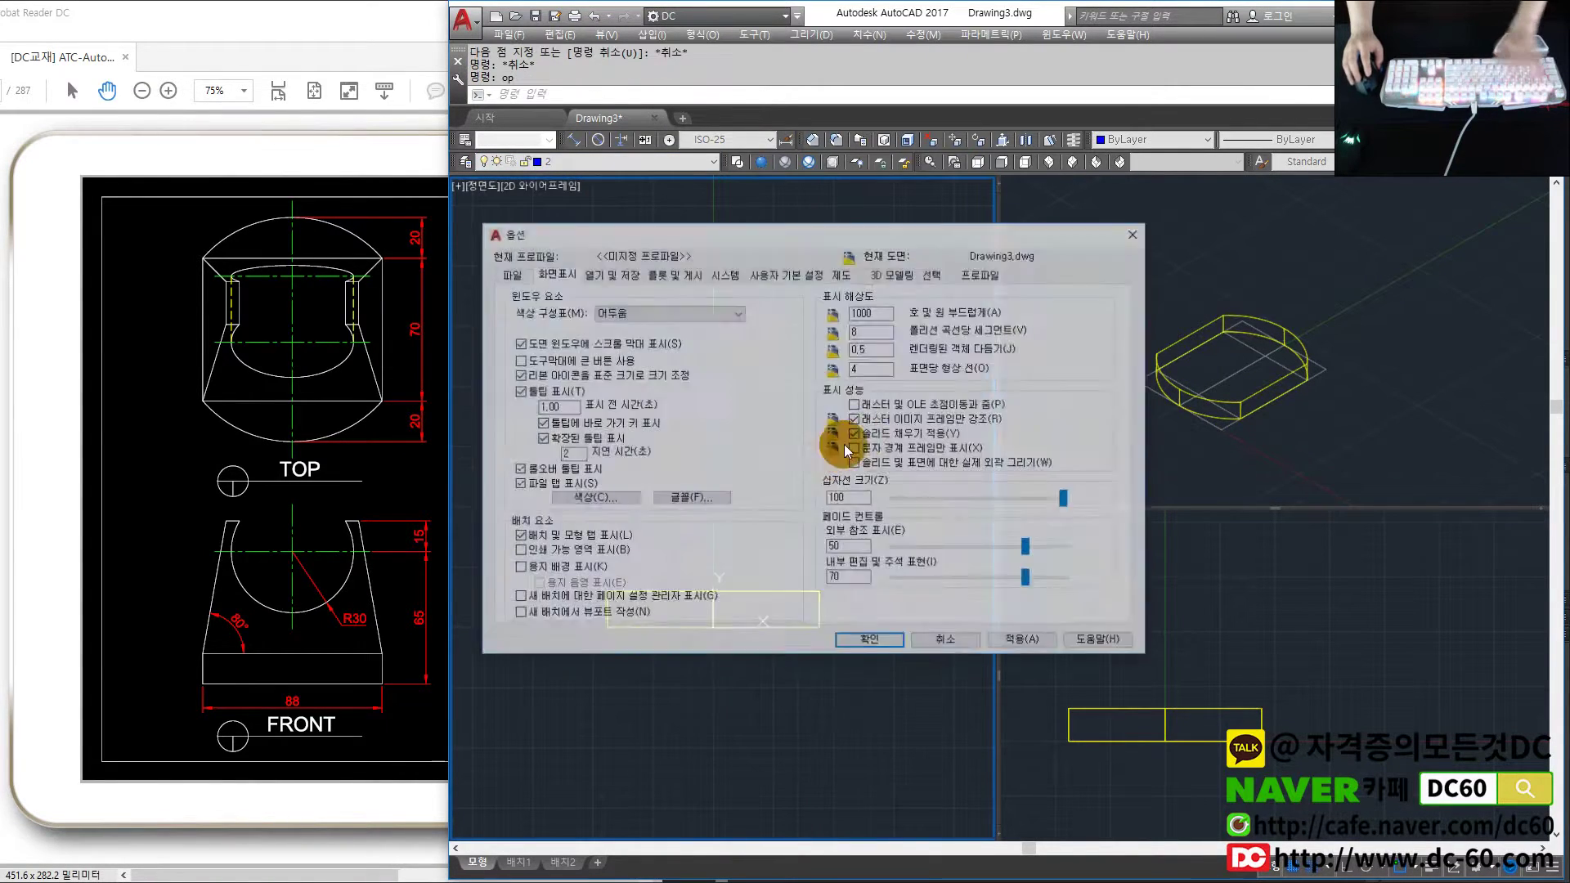
{"action": "left_click", "coordinate": [872, 643]}
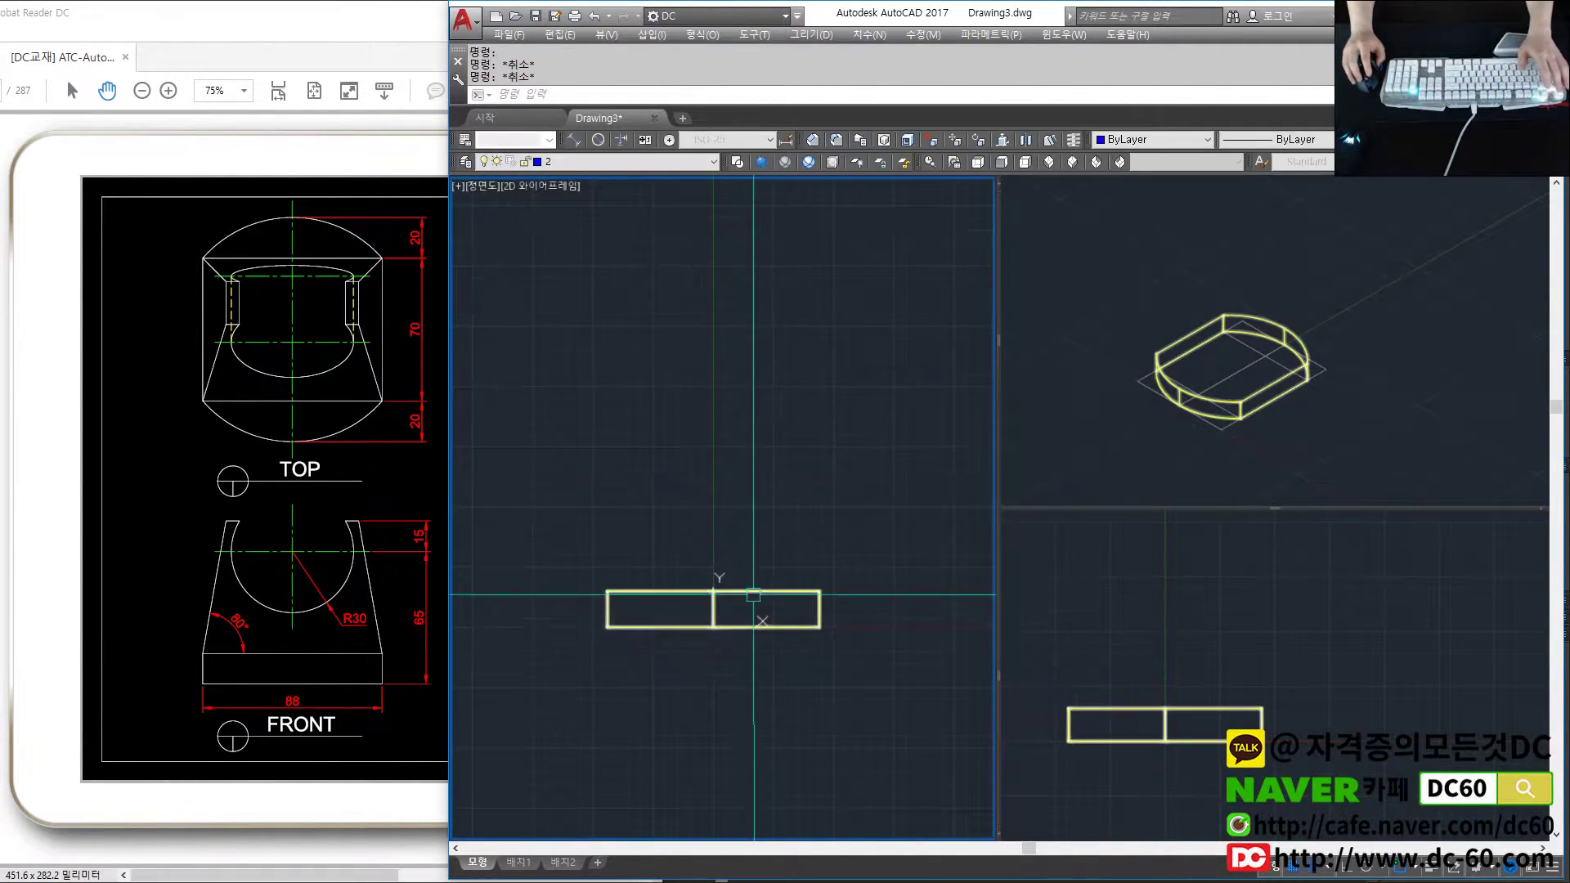
- Draw a 65-unit vertical line up from the base's bottom midpoint with Ortho on
{"action": "type", "text": "l"}
{"action": "key", "text": "Return"}
{"action": "left_click", "coordinate": [713, 627]}
{"action": "key", "text": "F8"}
{"action": "scroll", "coordinate": [723, 446], "scroll_direction": "up", "scroll_amount": 2}
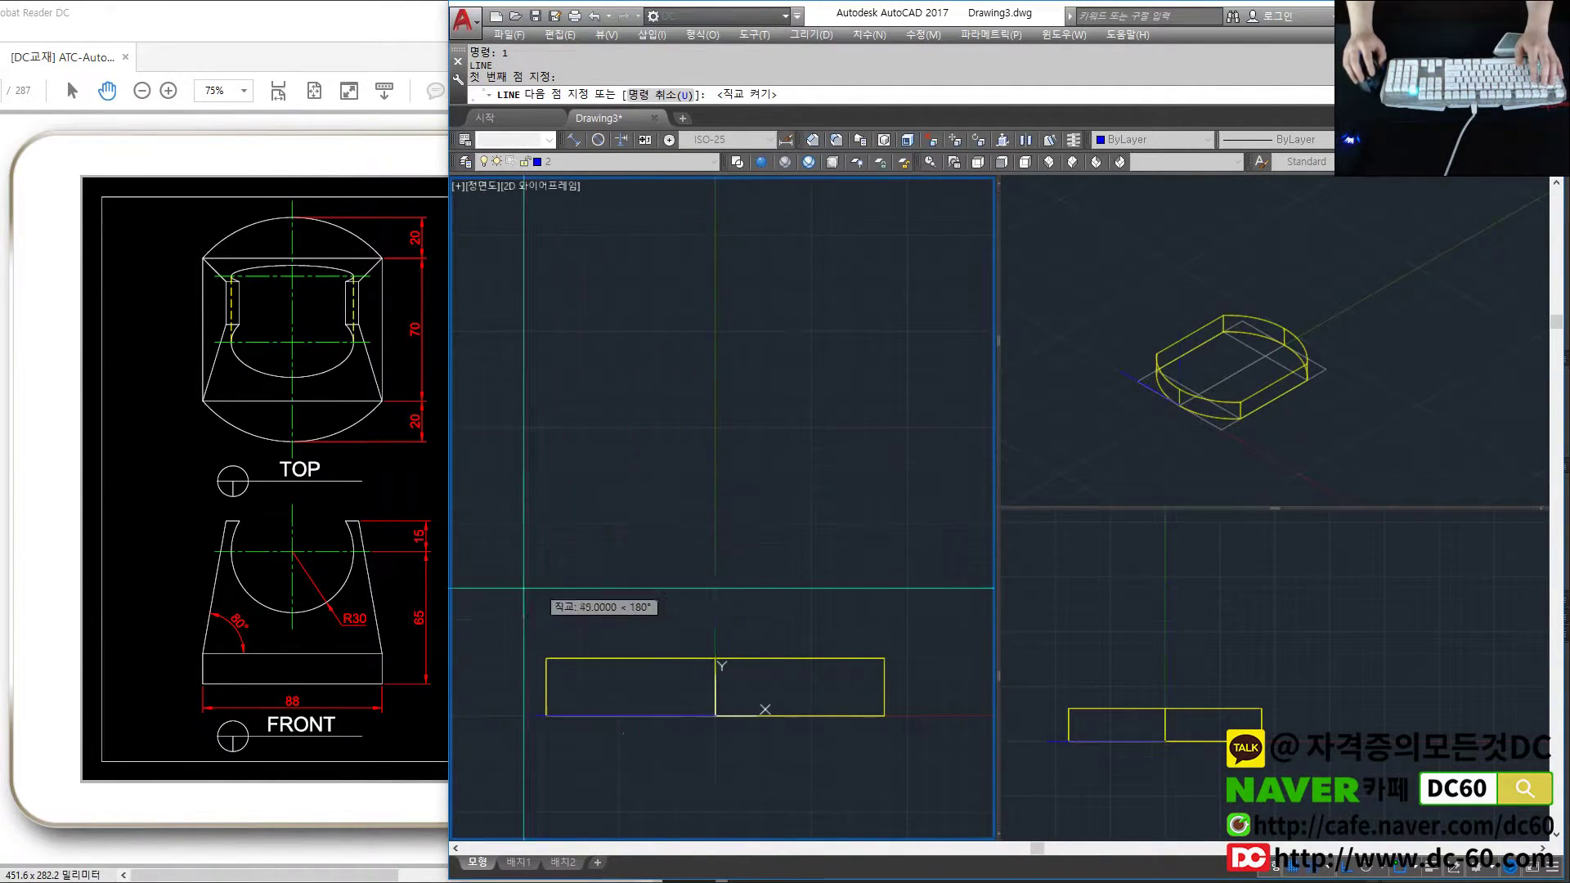
{"action": "left_click", "coordinate": [376, 614]}
{"action": "left_click", "coordinate": [678, 558]}
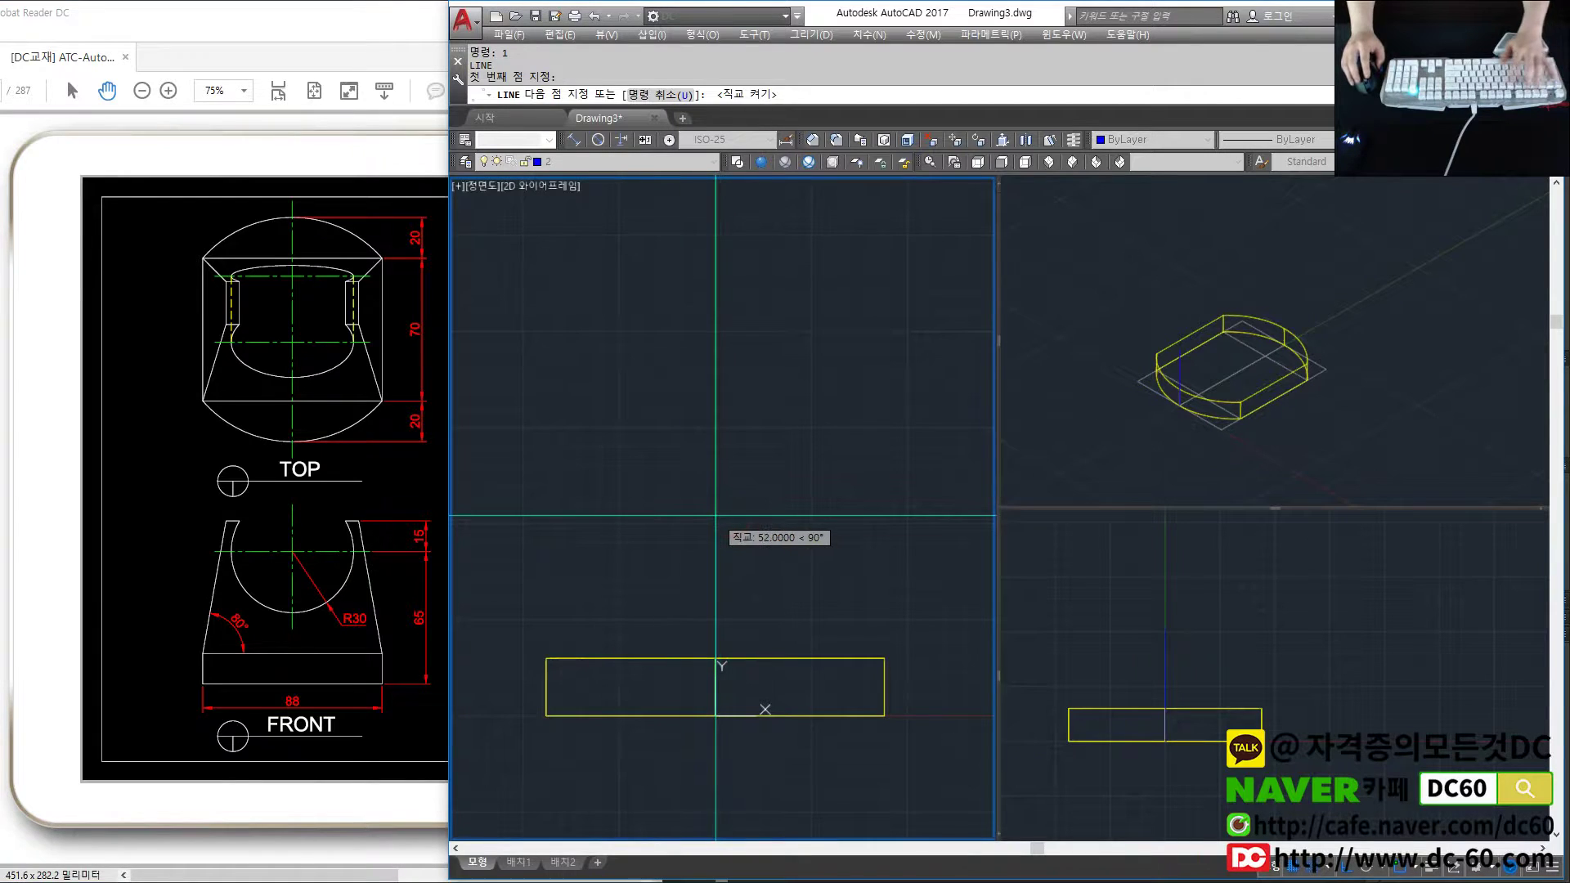
{"action": "type", "text": "65"}
{"action": "key", "text": "Return"}
{"action": "key", "text": "Escape"}
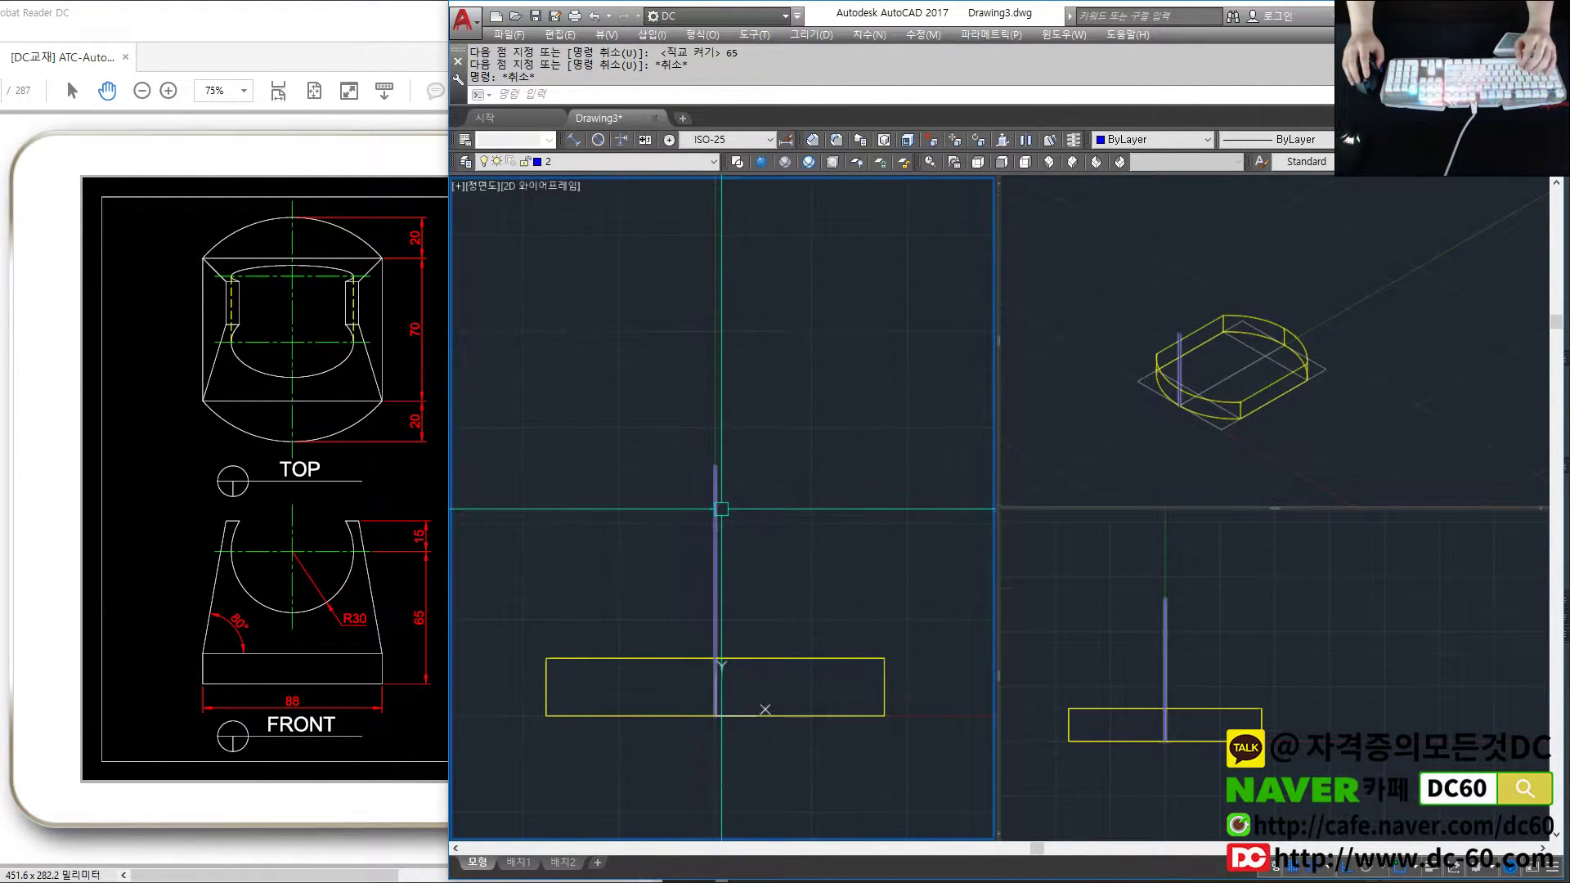
- Draw a radius-30 circle centred at the top of the vertical line
{"action": "type", "text": "c"}
{"action": "key", "text": "Return"}
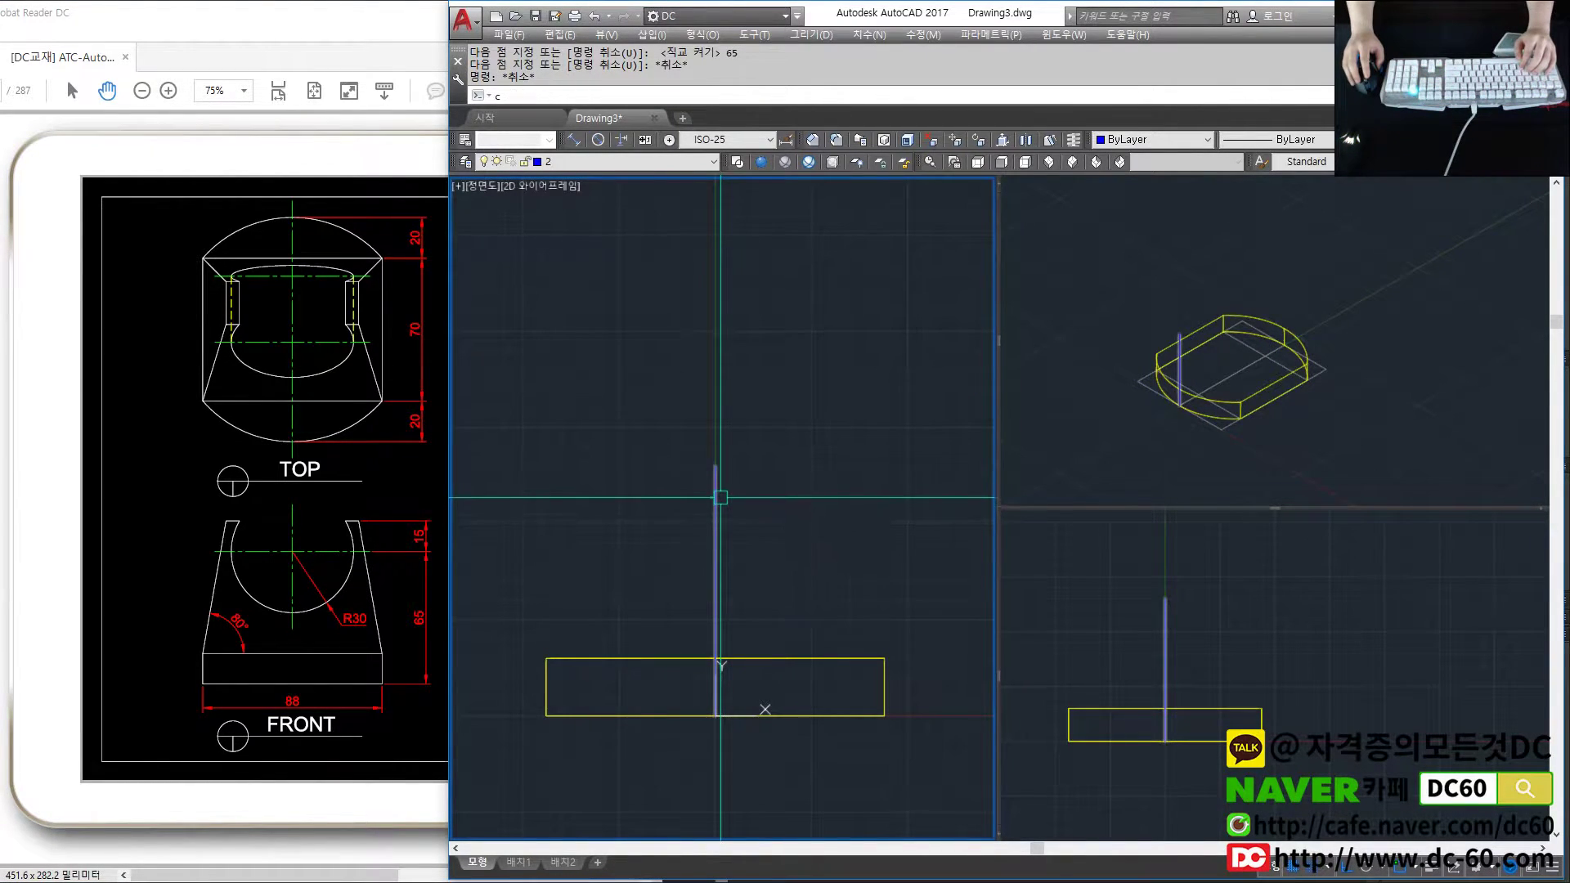
{"action": "left_click", "coordinate": [716, 466]}
{"action": "type", "text": "30"}
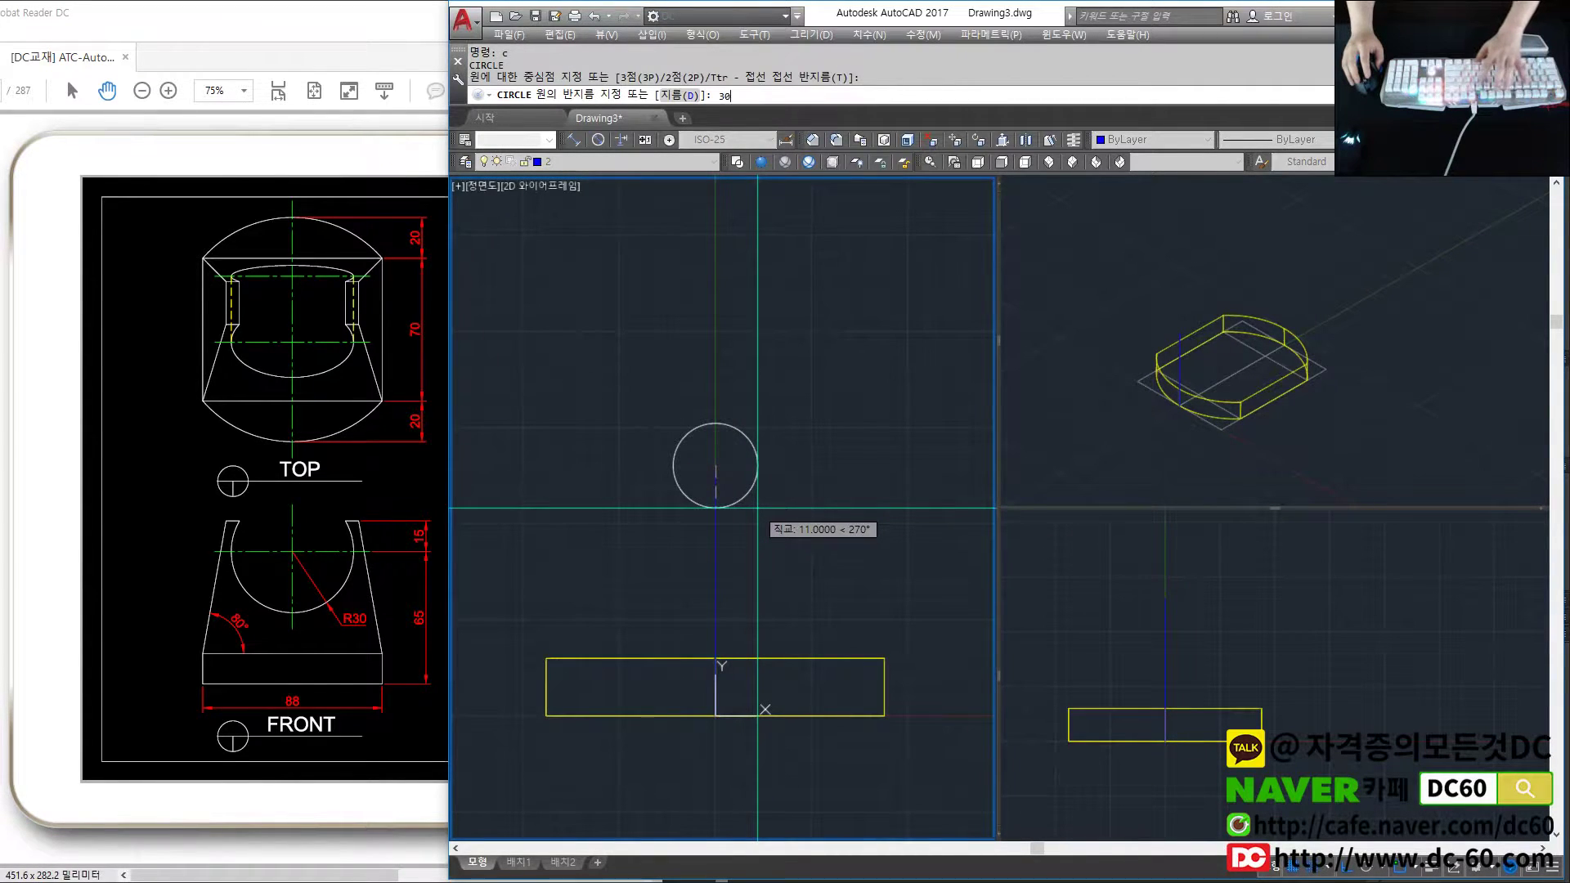
{"action": "key", "text": "Return"}
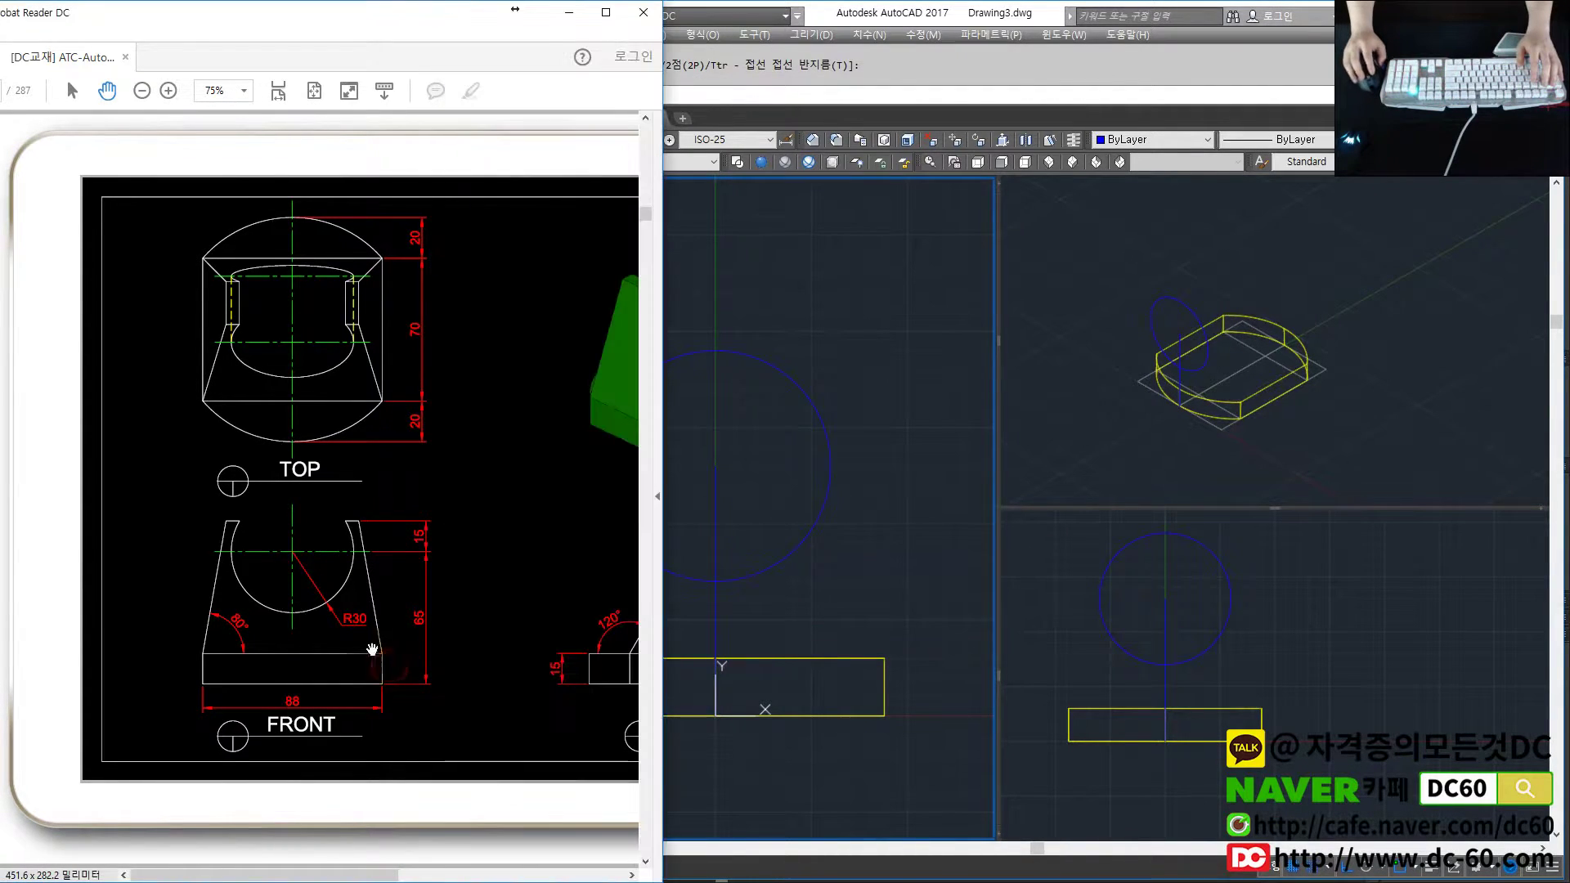
- Start a construction line set to an 80 degree angle
{"action": "type", "text": "2xl"}
{"action": "key", "text": "Return"}
{"action": "type", "text": "a"}
{"action": "key", "text": "Return"}
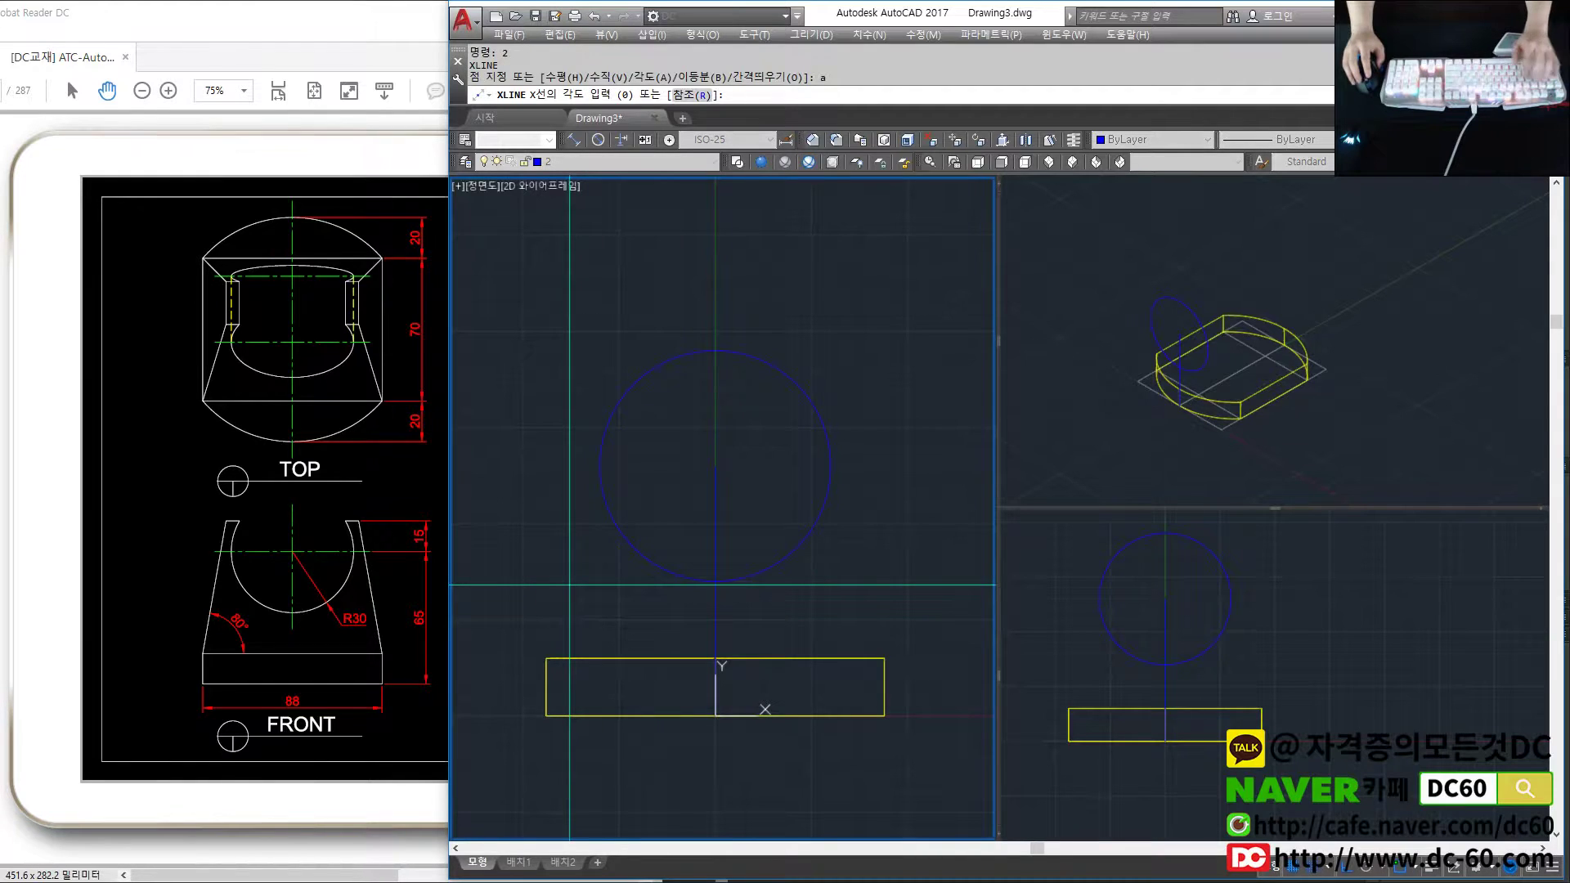
{"action": "type", "text": "80"}
{"action": "key", "text": "Return"}
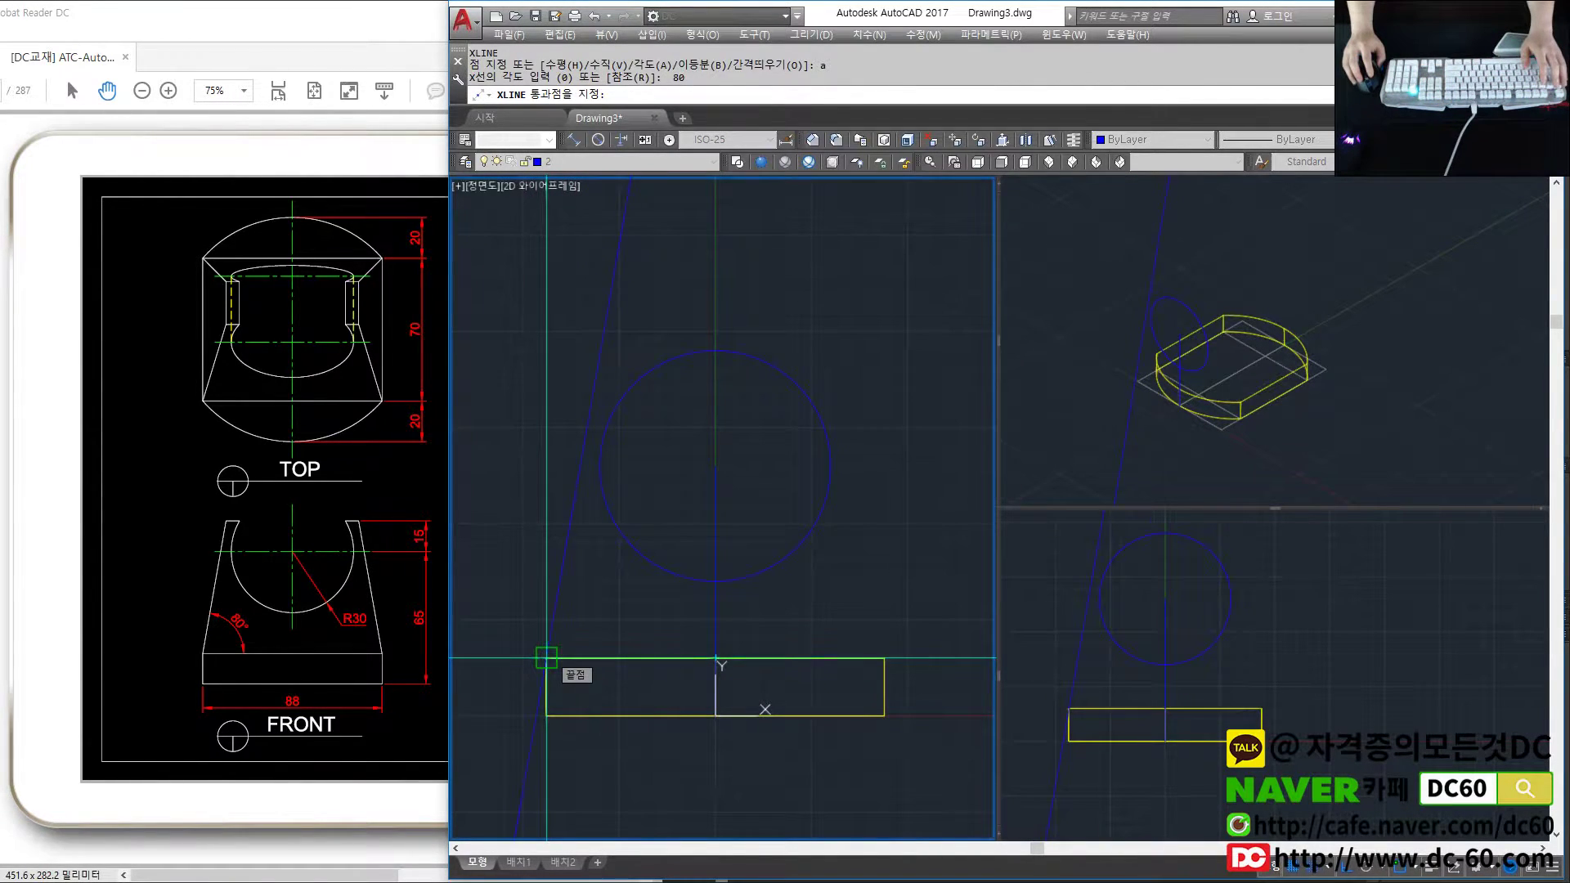
- Place an 80° construction line through the base block's corner
{"action": "left_click", "coordinate": [546, 658]}
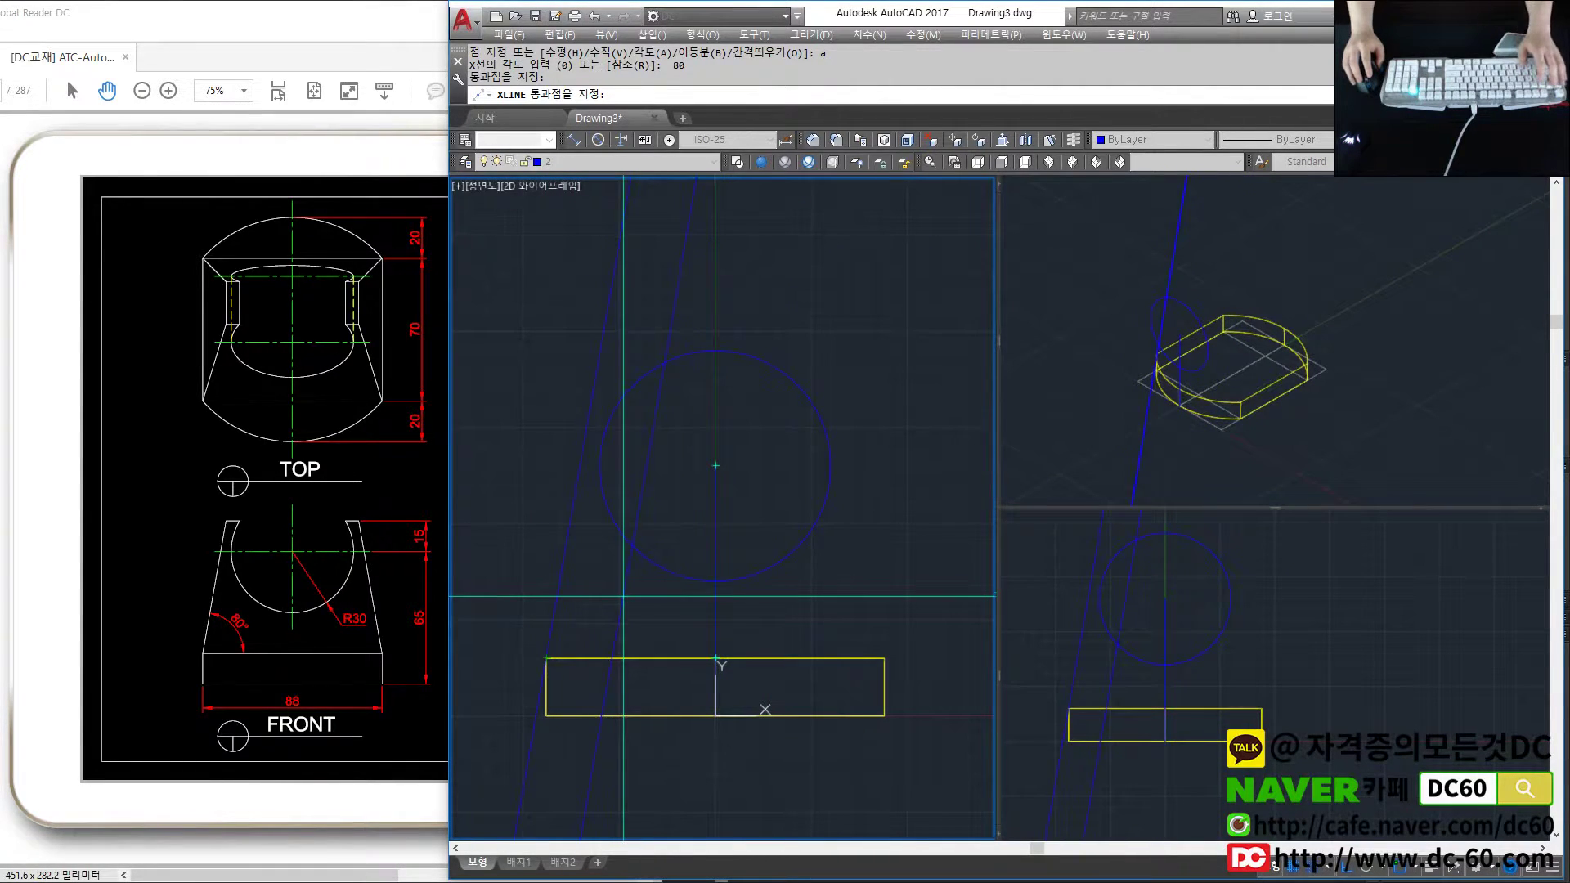
{"action": "key", "text": "Escape"}
{"action": "type", "text": "e"}
{"action": "key", "text": "Return"}
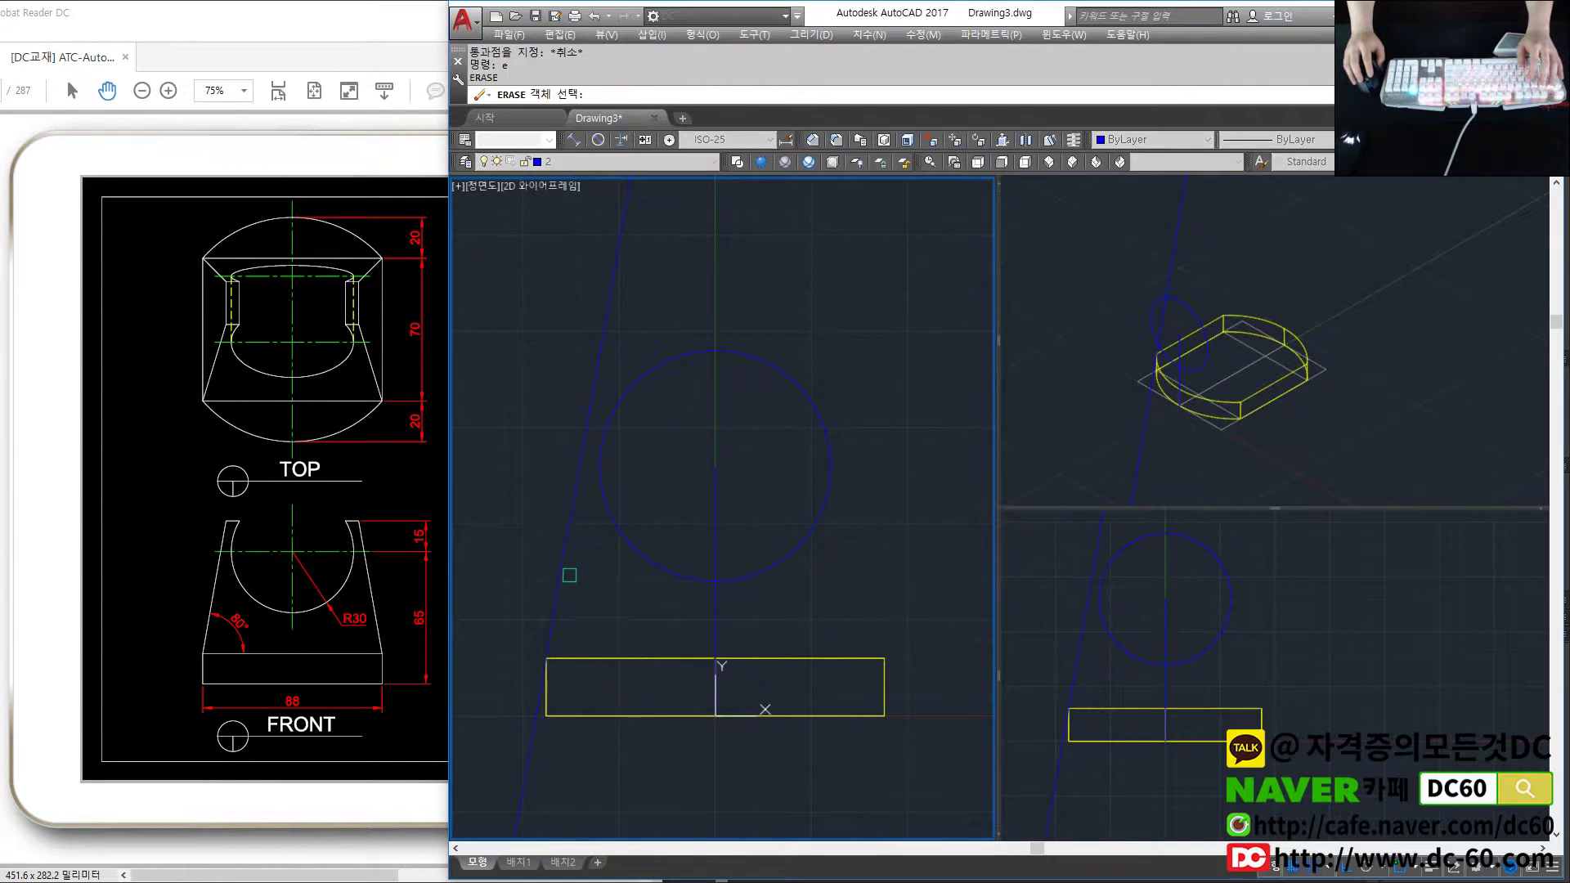
{"action": "left_click", "coordinate": [566, 569]}
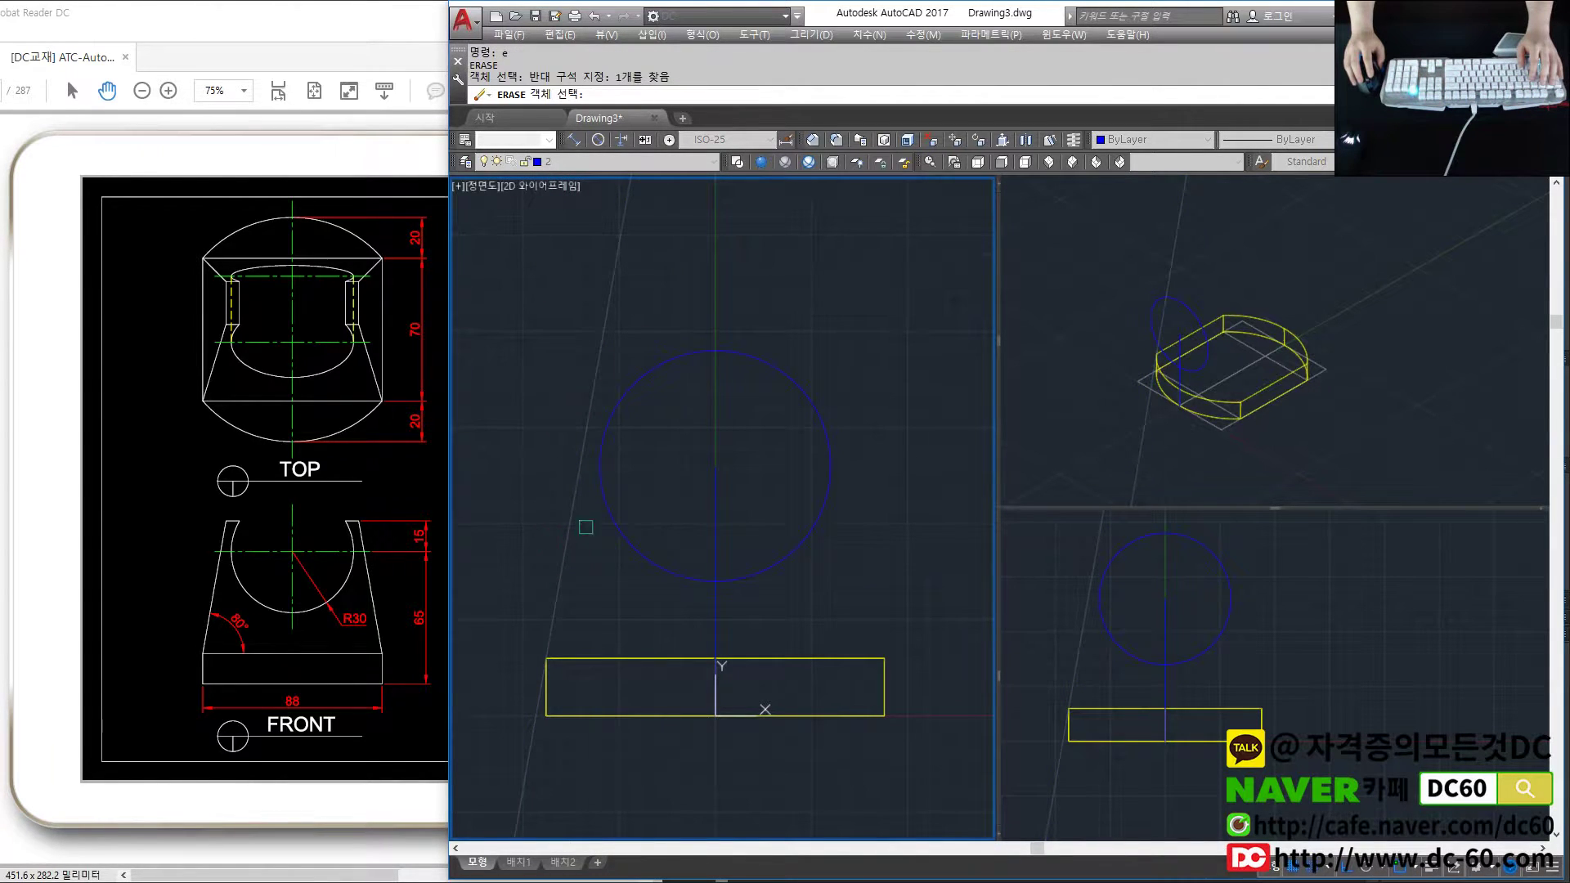
{"action": "key", "text": "Escape"}
- Erase the slanted construction line from the front view
{"action": "mouse_move", "coordinate": [1140, 448]}
{"action": "middle_mouse_down", "text": "shift"}
{"action": "mouse_move", "coordinate": [1213, 371]}
{"action": "mouse_move", "coordinate": [1314, 366]}
{"action": "mouse_move", "coordinate": [1281, 365]}
{"action": "middle_mouse_up", "text": "shift"}
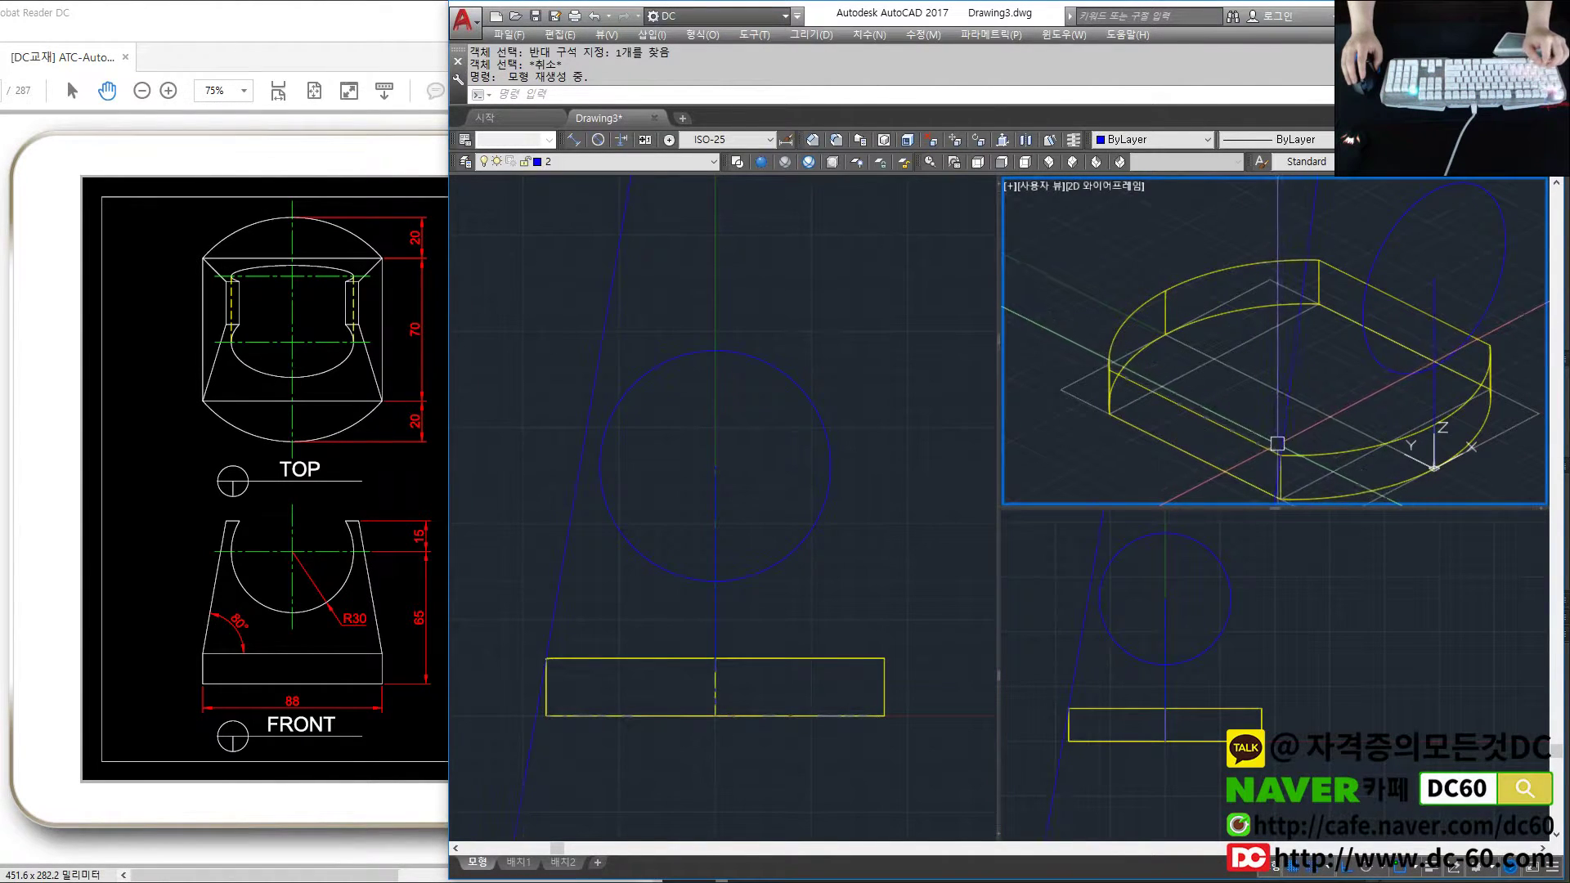
{"action": "key", "text": "ctrl+z"}
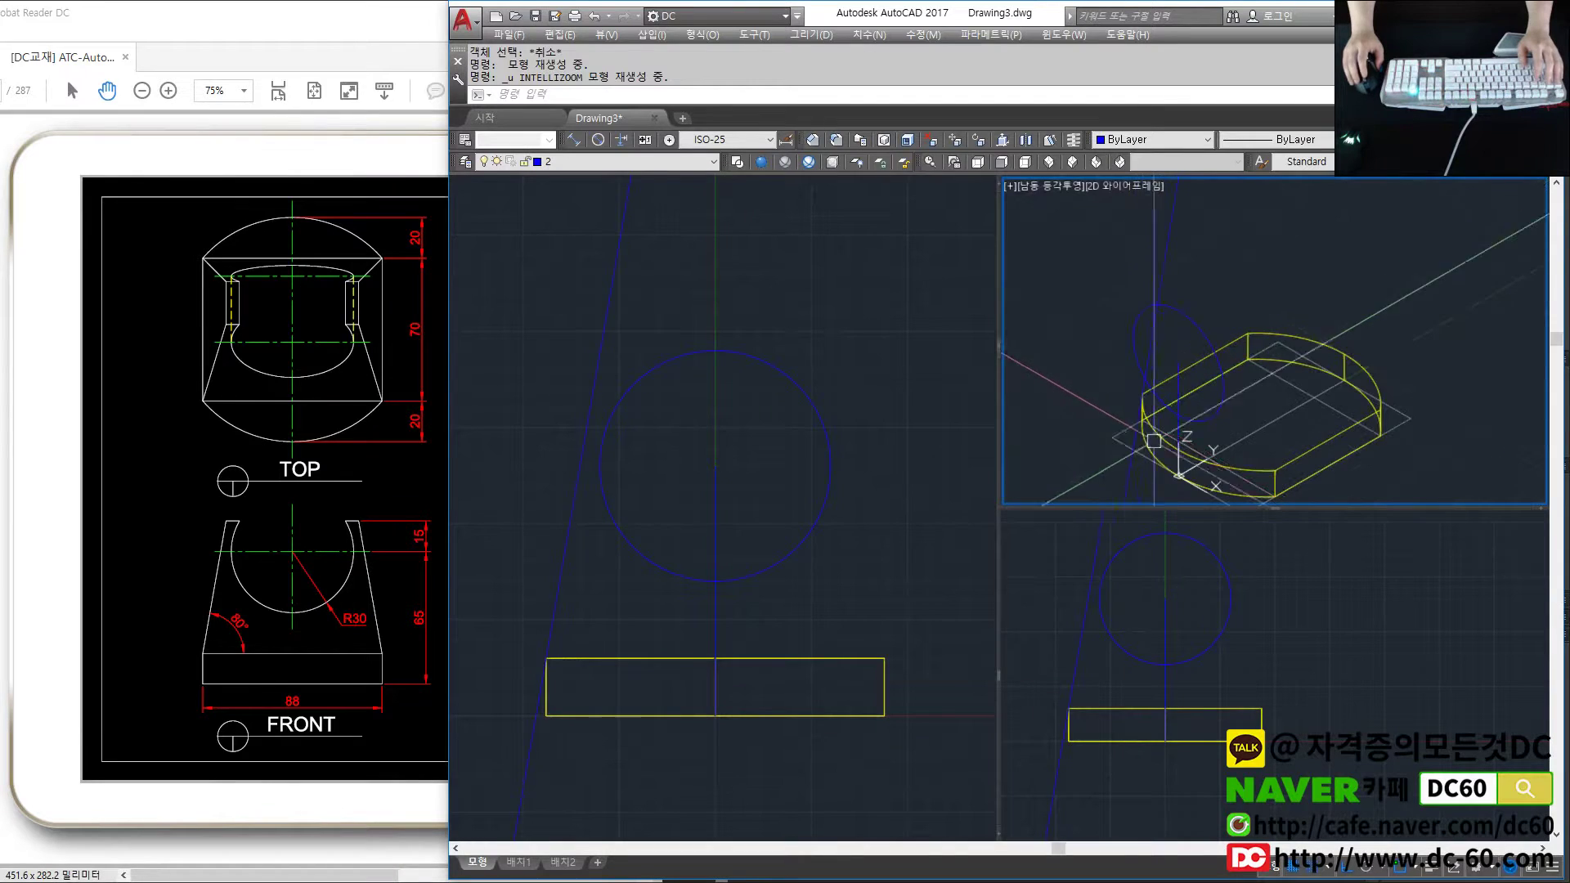
{"action": "scroll", "coordinate": [1154, 440], "scroll_direction": "up", "scroll_amount": 2}
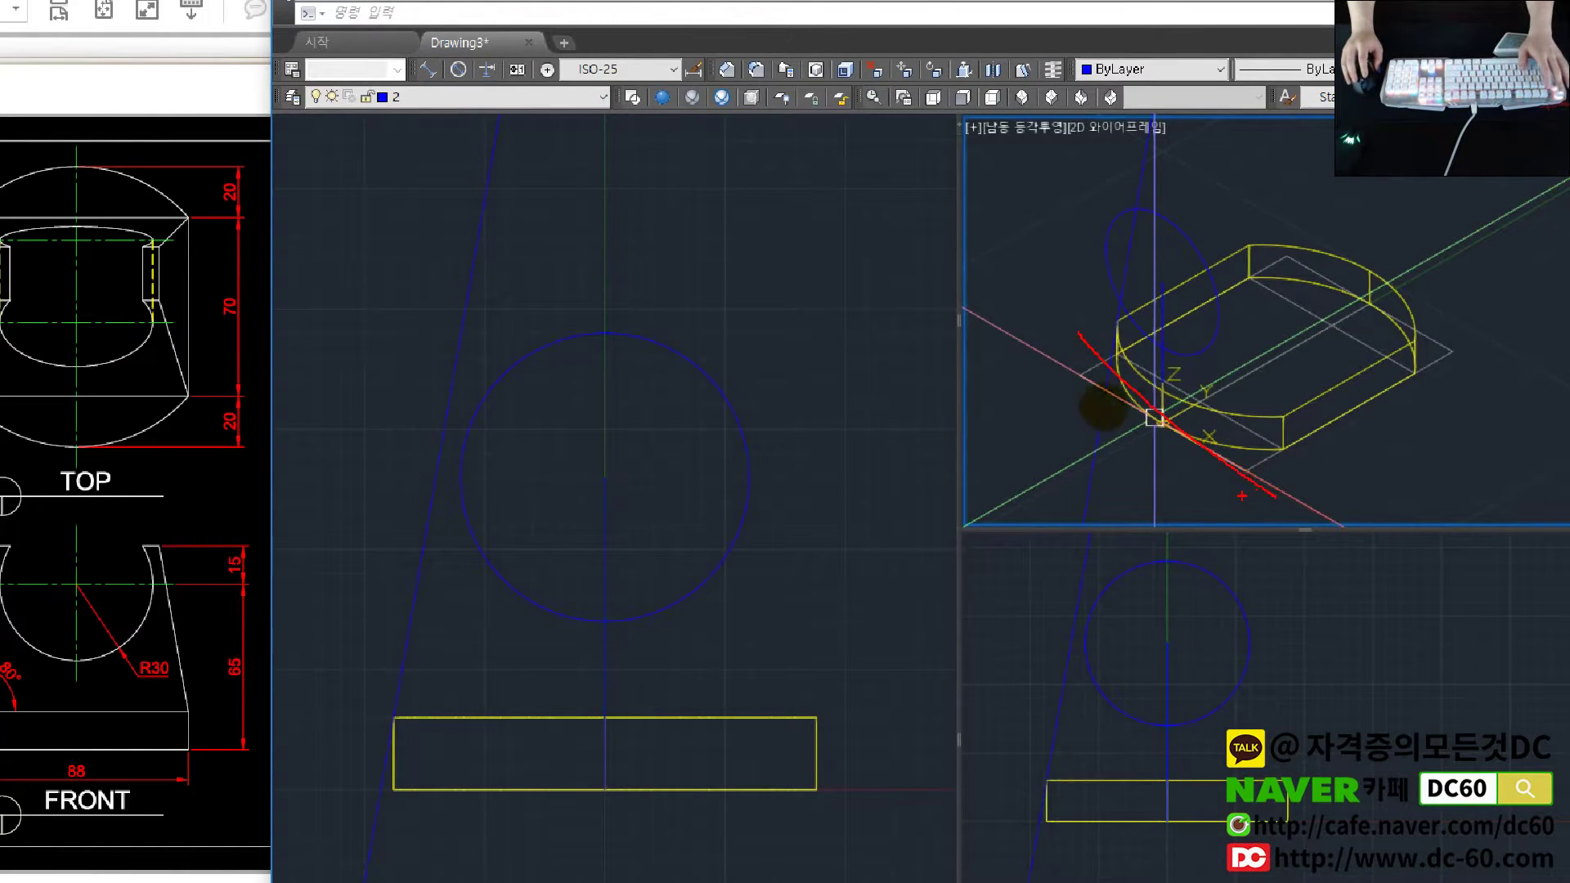
{"action": "left_click", "coordinate": [543, 445]}
{"action": "type", "text": "e"}
{"action": "key", "text": "Return"}
{"action": "left_click", "coordinate": [584, 485]}
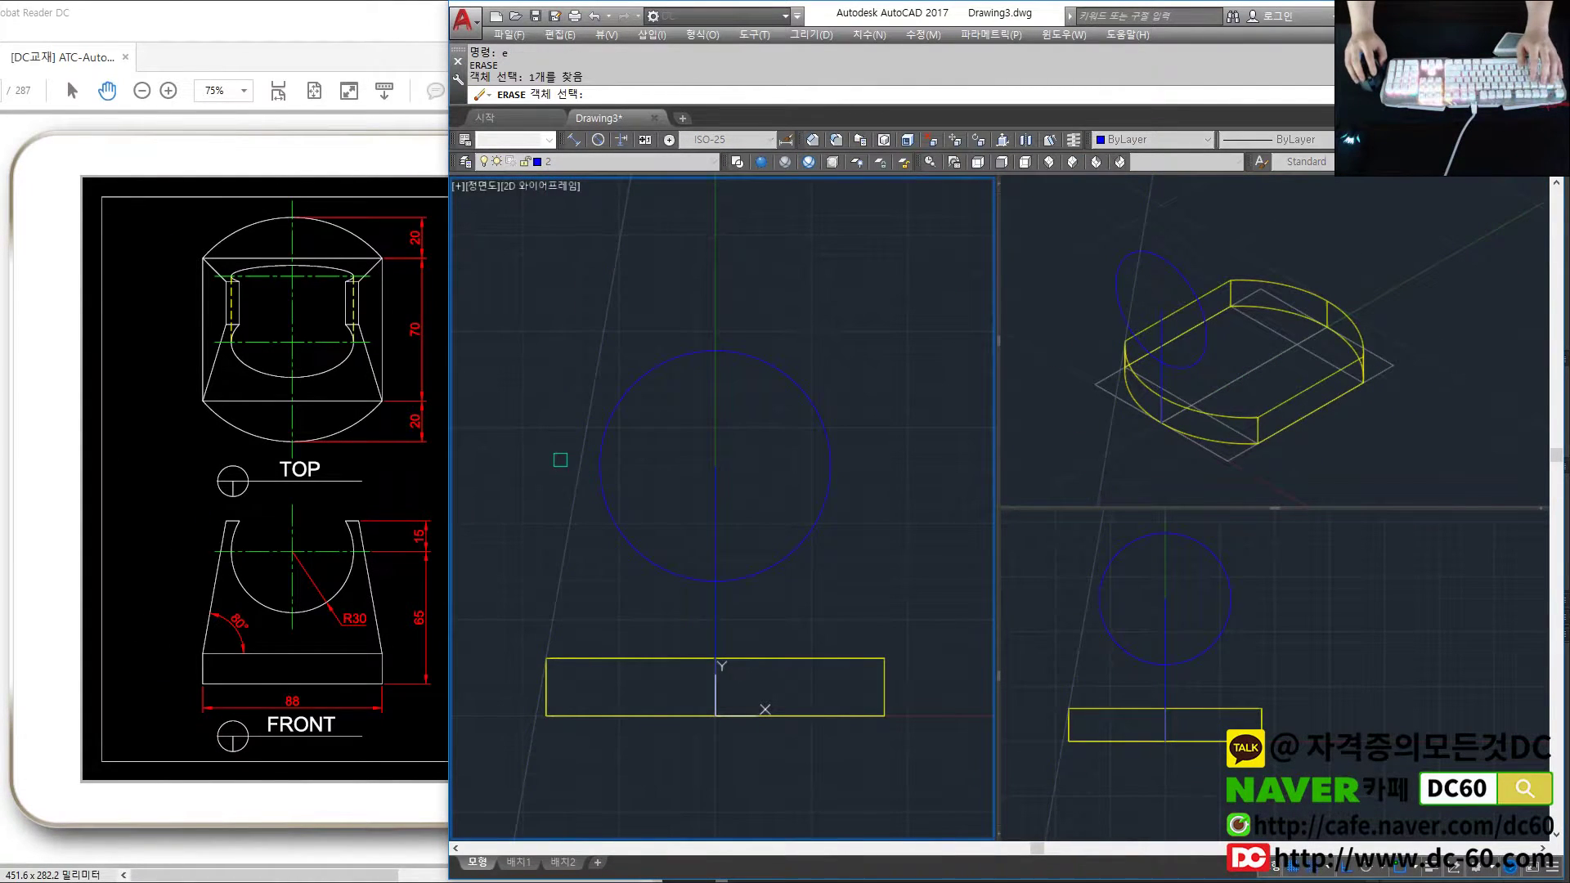
{"action": "key", "text": "Return"}
- Try an angled construction line at the base's left corner with object snap off, then cancel it
{"action": "type", "text": "xl"}
{"action": "key", "text": "Return"}
{"action": "type", "text": "a"}
{"action": "key", "text": "Return"}
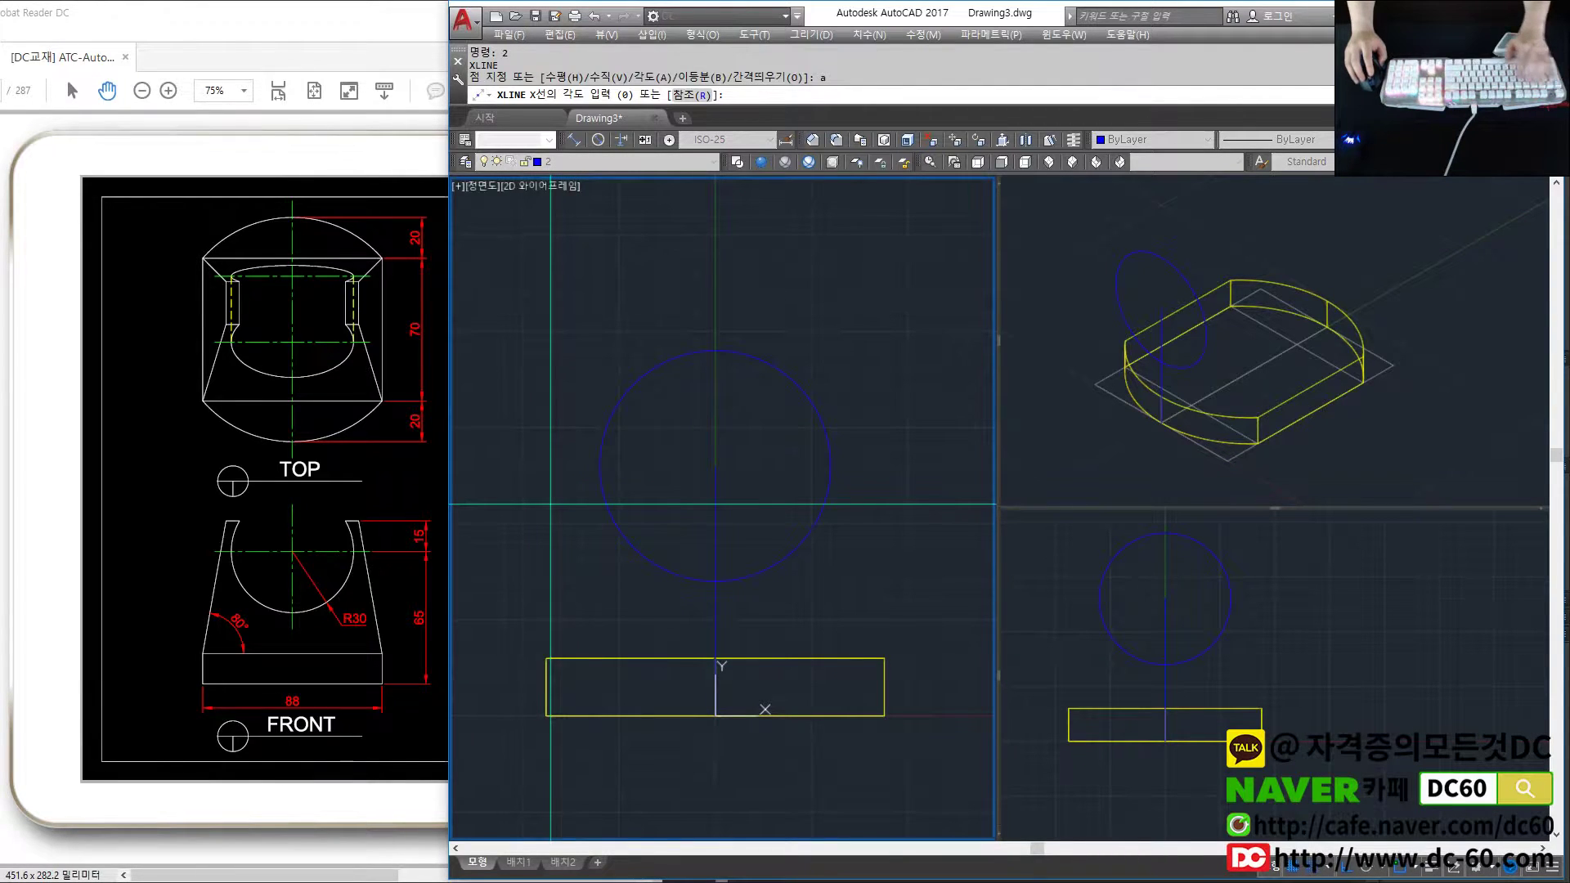
{"action": "type", "text": "0"}
{"action": "key", "text": "Return"}
{"action": "middle_click_drag", "start_coordinate": [531, 597], "coordinate": [568, 543]}
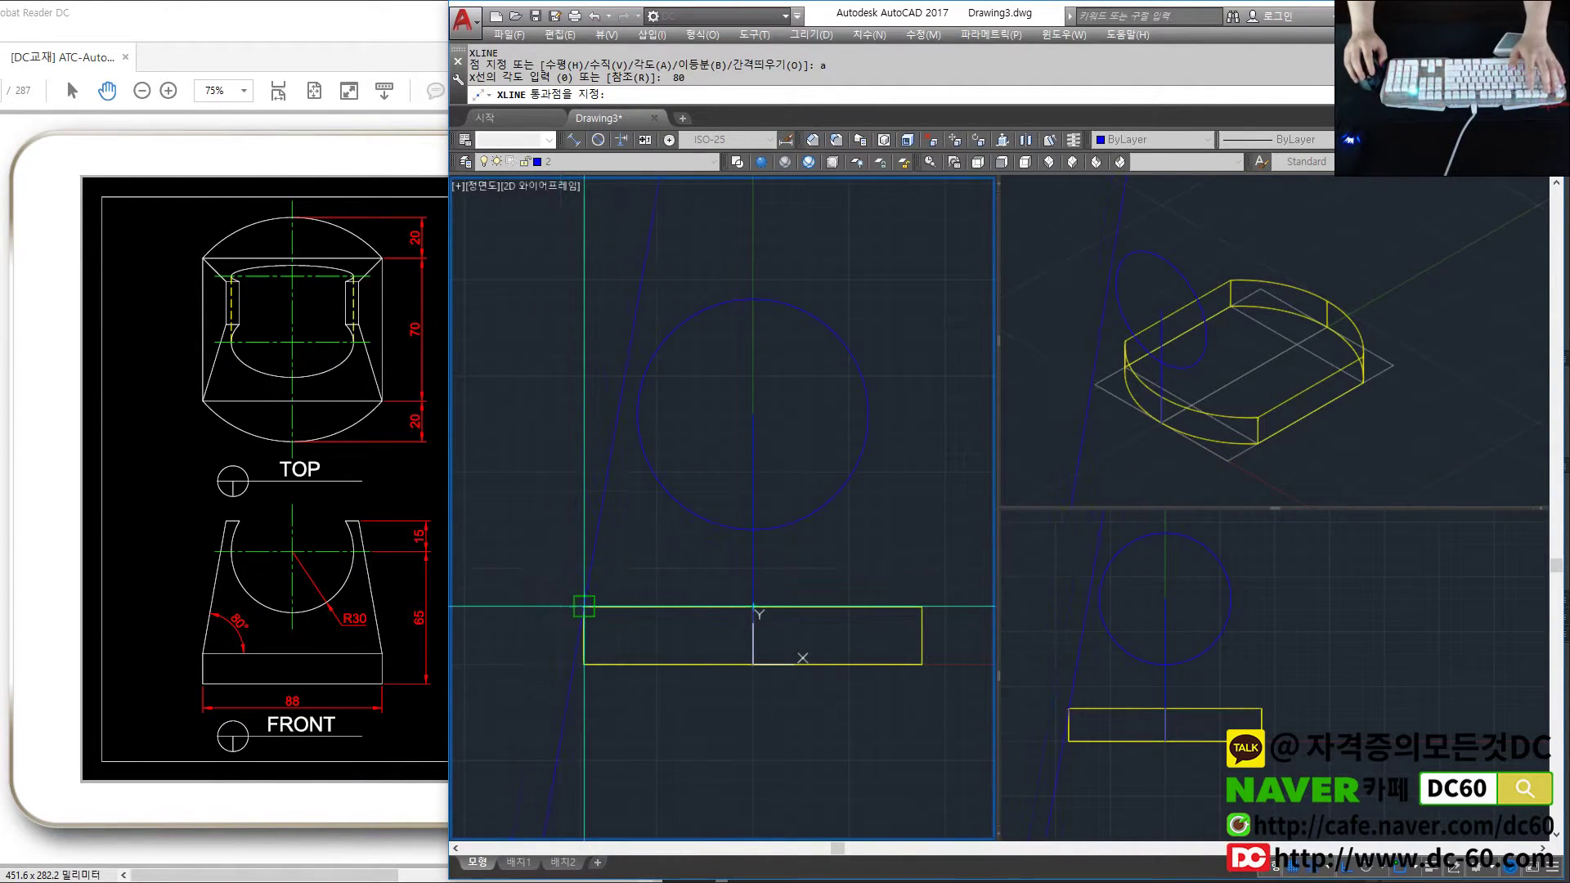
{"action": "scroll", "coordinate": [572, 606], "scroll_direction": "up", "scroll_amount": 5}
{"action": "key", "text": "F3"}
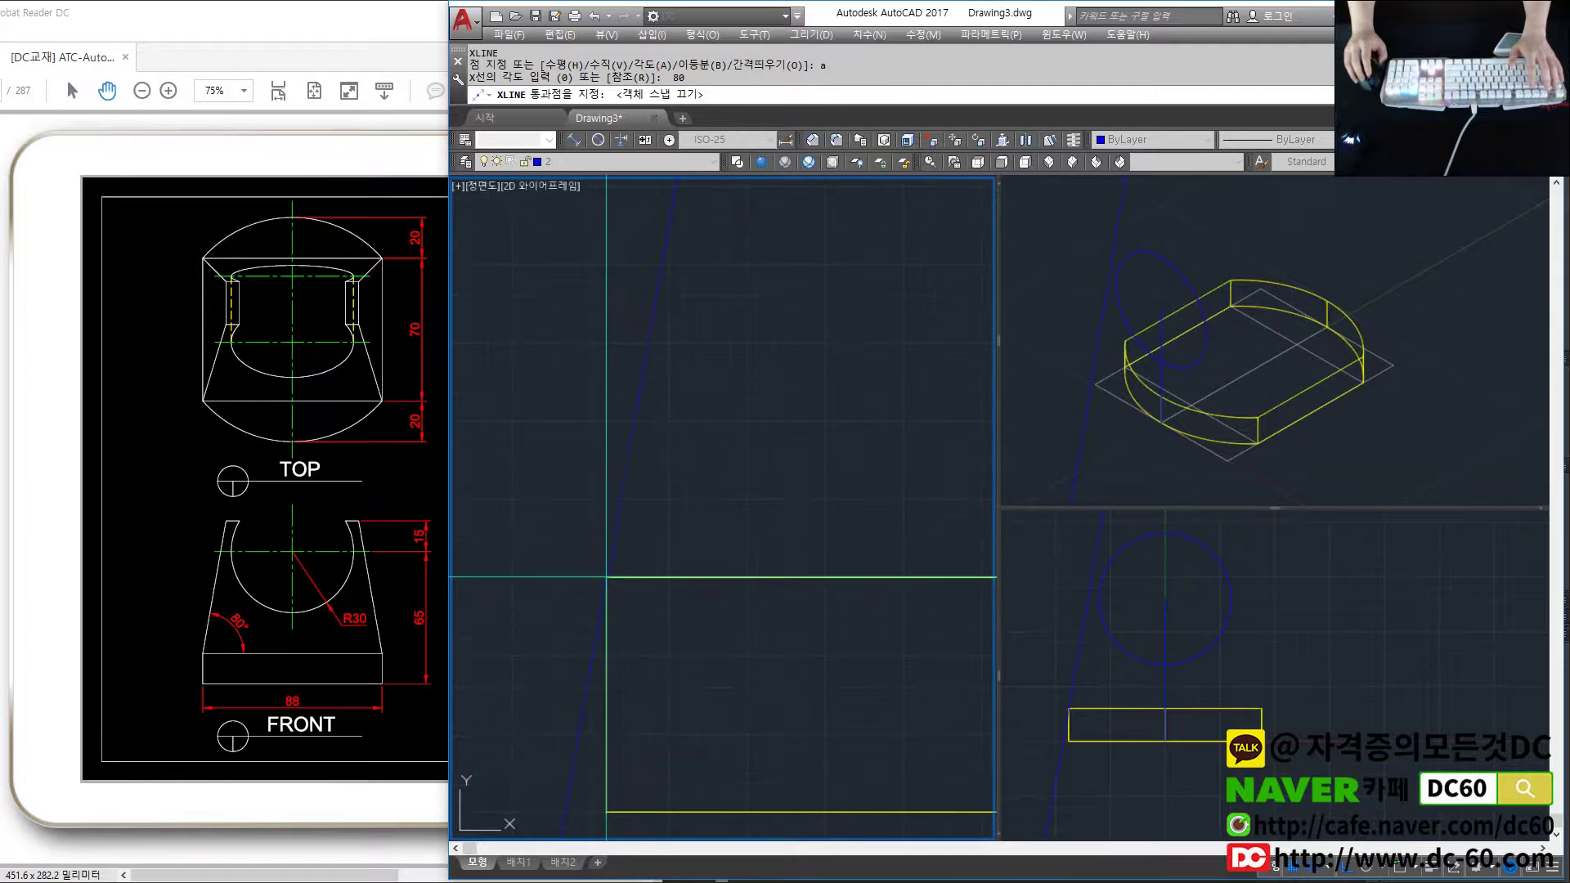
{"action": "scroll", "coordinate": [605, 576], "scroll_direction": "up", "scroll_amount": 2}
{"action": "key", "text": "Escape"}
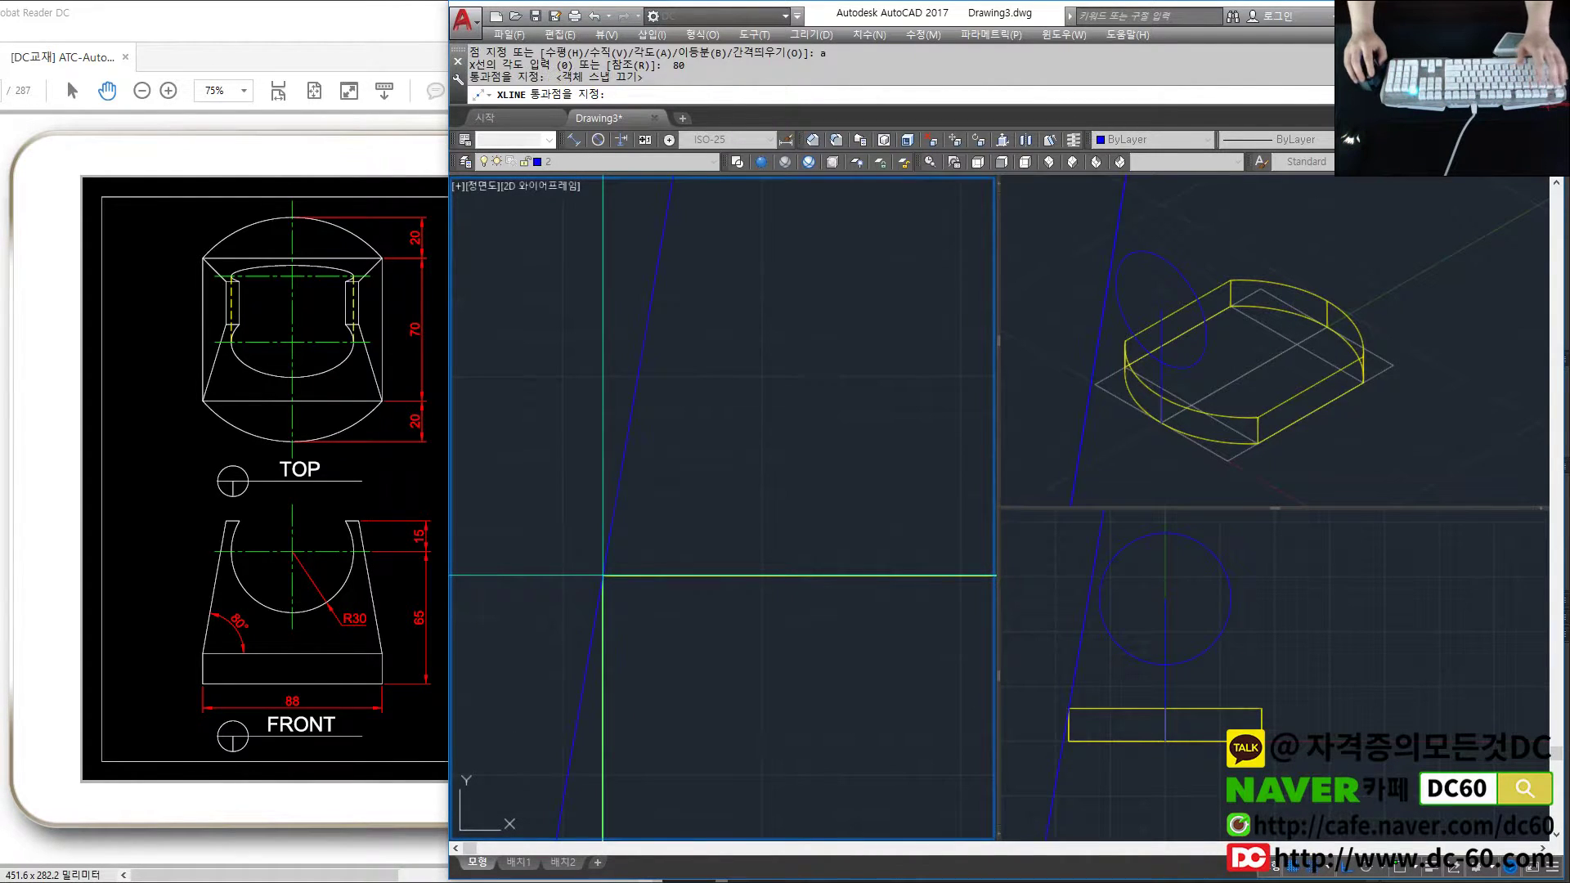
- Reframe the front view around the base block and the R30 circle
{"action": "mouse_move", "coordinate": [1145, 397]}
{"action": "middle_mouse_down", "text": "shift"}
{"action": "mouse_move", "coordinate": [1140, 422]}
{"action": "mouse_move", "coordinate": [1146, 343]}
{"action": "middle_mouse_up", "text": "shift"}
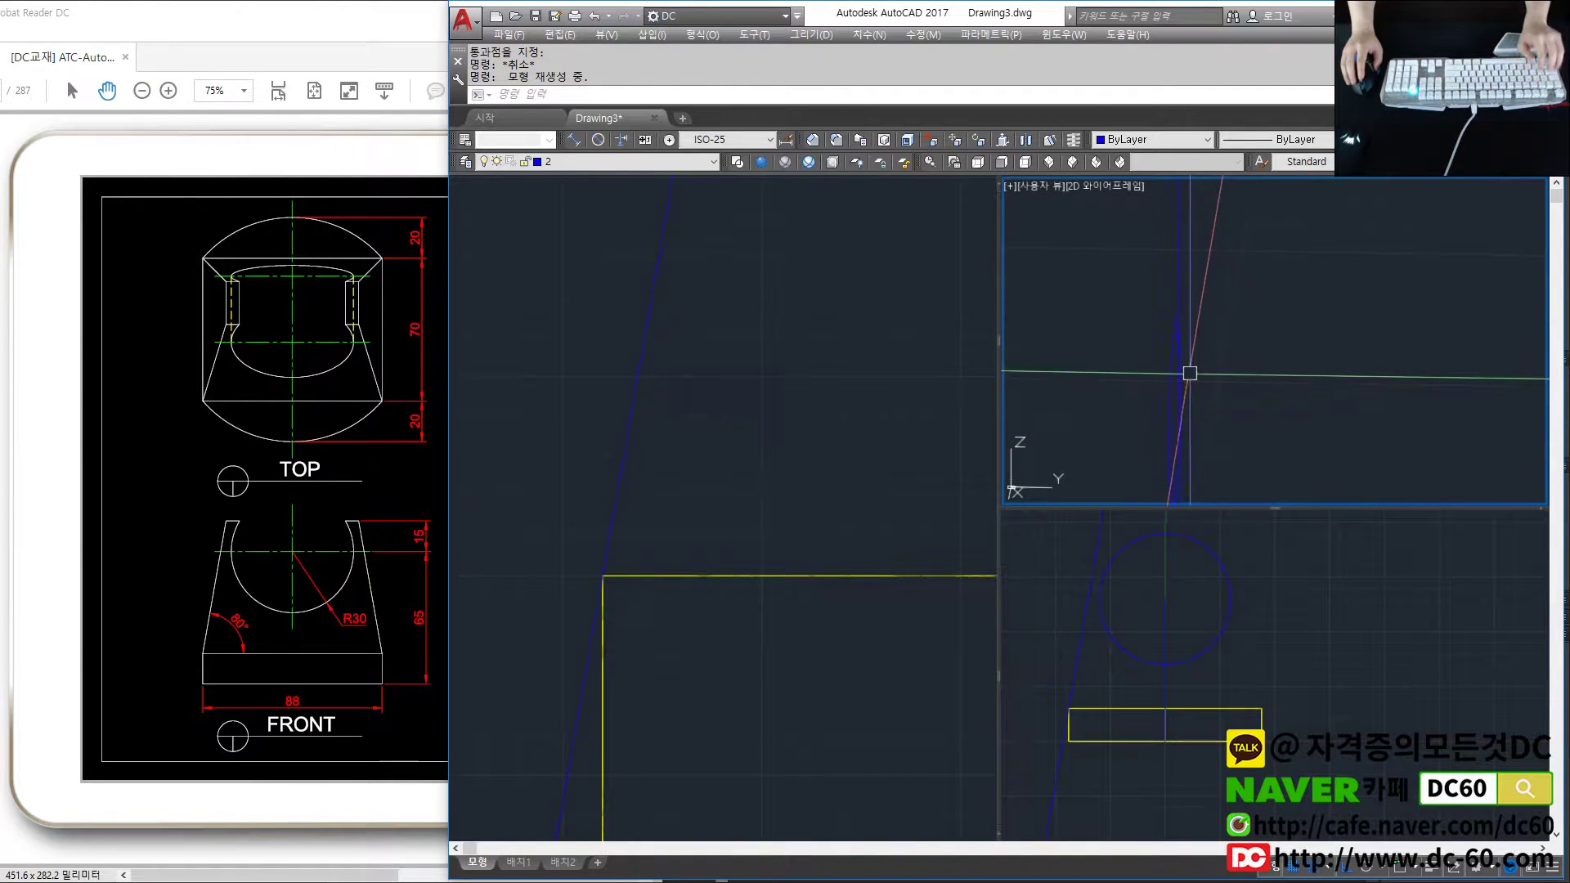
{"action": "key", "text": "ctrl+z"}
{"action": "key", "text": "ctrl+z"}
{"action": "left_click", "coordinate": [725, 491]}
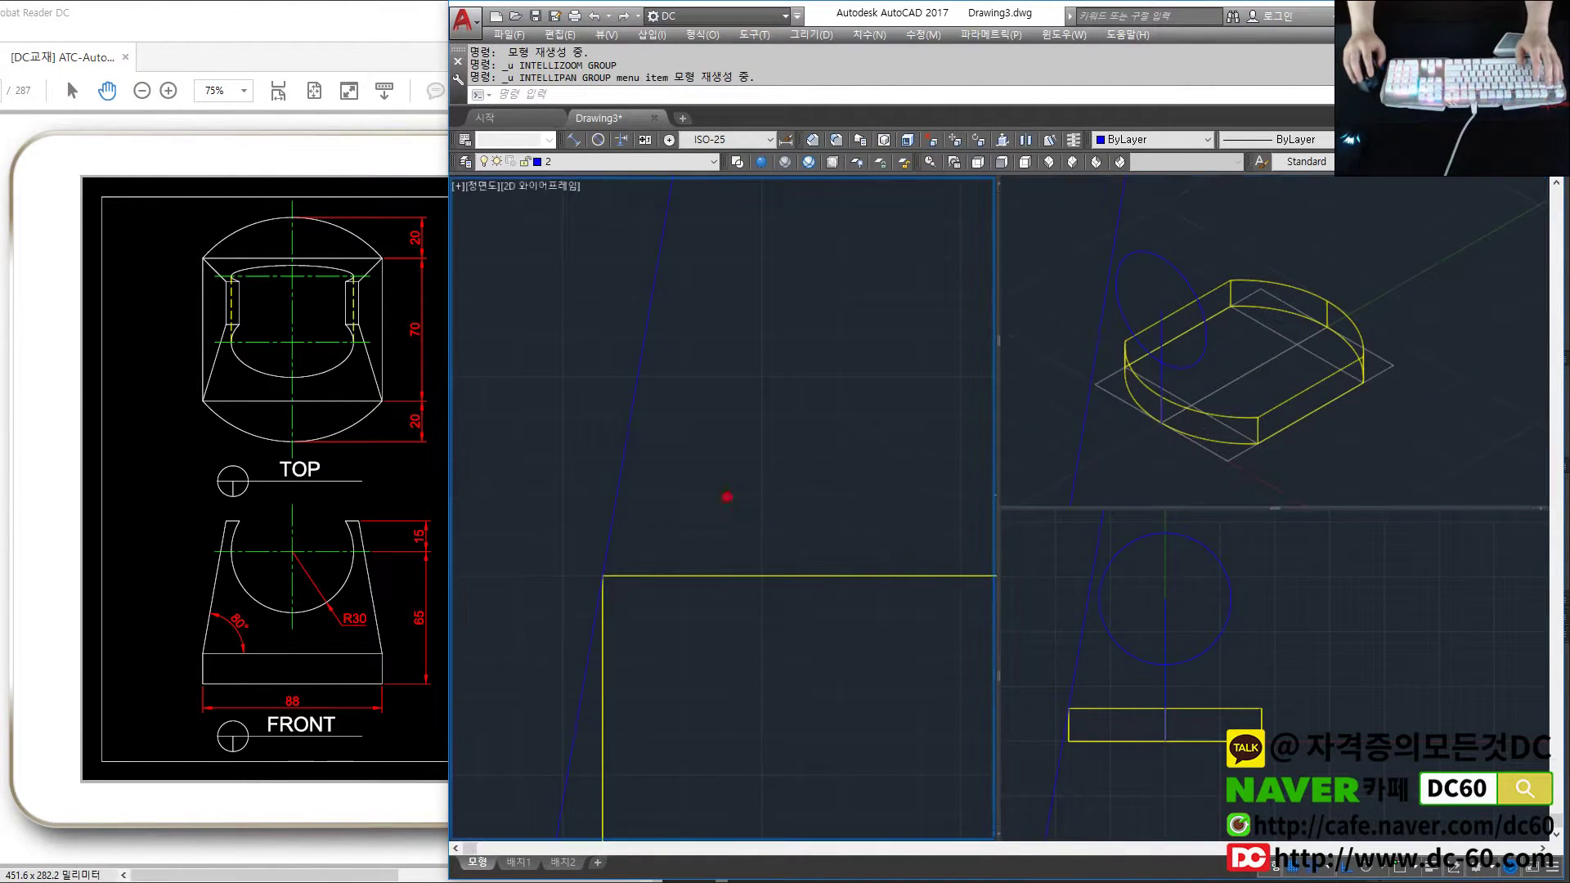
{"action": "scroll", "coordinate": [725, 491], "scroll_direction": "down", "scroll_amount": 5}
{"action": "scroll", "coordinate": [821, 360], "scroll_direction": "up", "scroll_amount": 2}
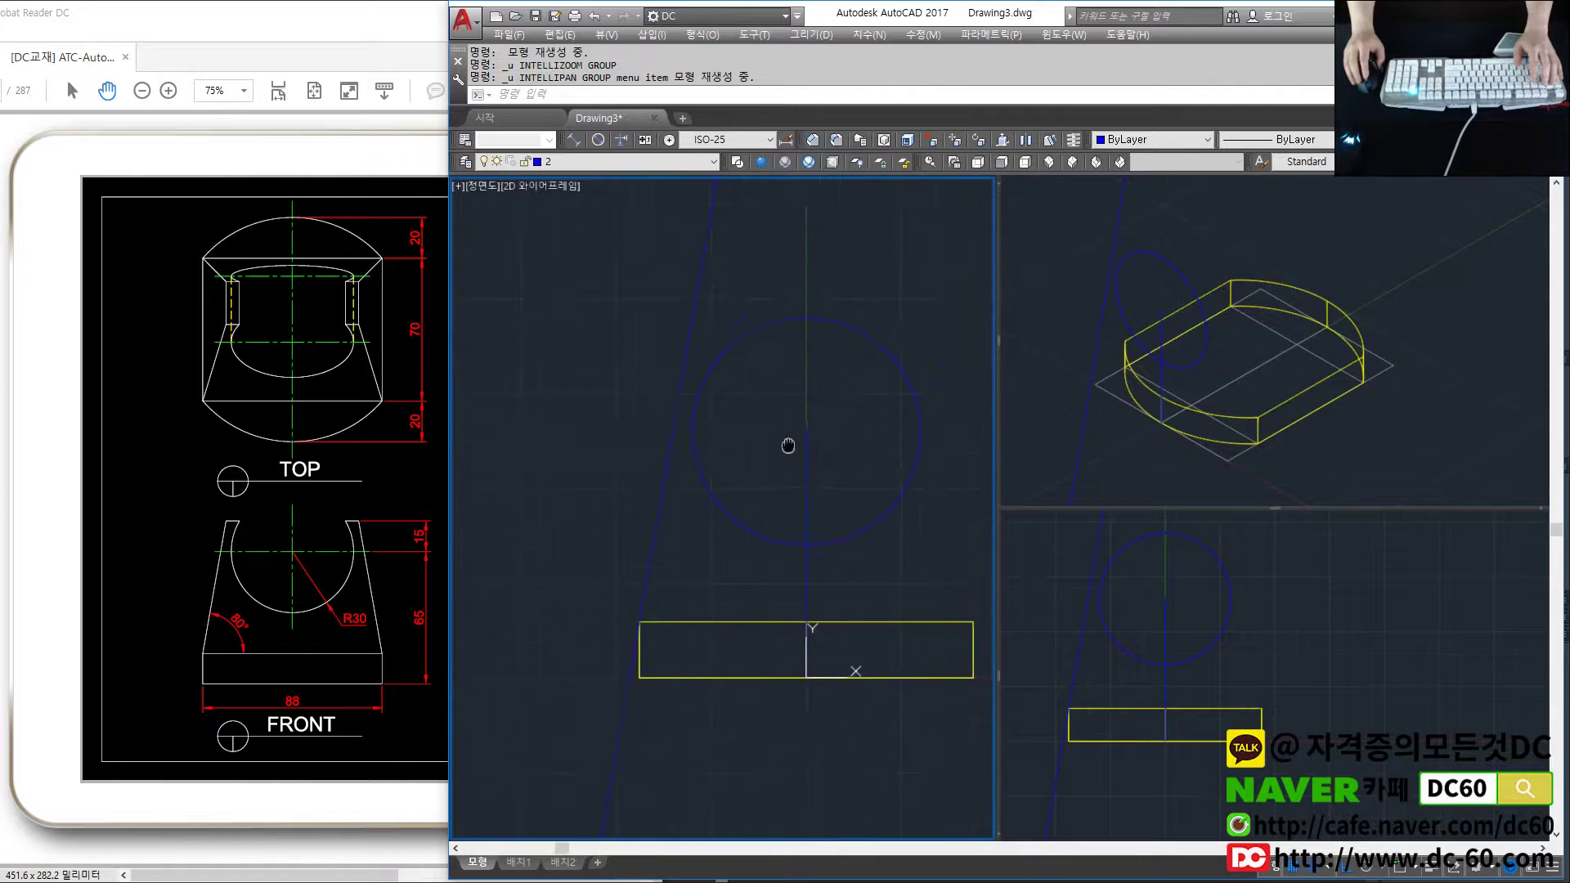
{"action": "scroll", "coordinate": [793, 445], "scroll_direction": "down", "scroll_amount": 1}
{"action": "scroll", "coordinate": [800, 428], "scroll_direction": "up", "scroll_amount": 1}
{"action": "middle_click_drag", "start_coordinate": [808, 417], "coordinate": [770, 443]}
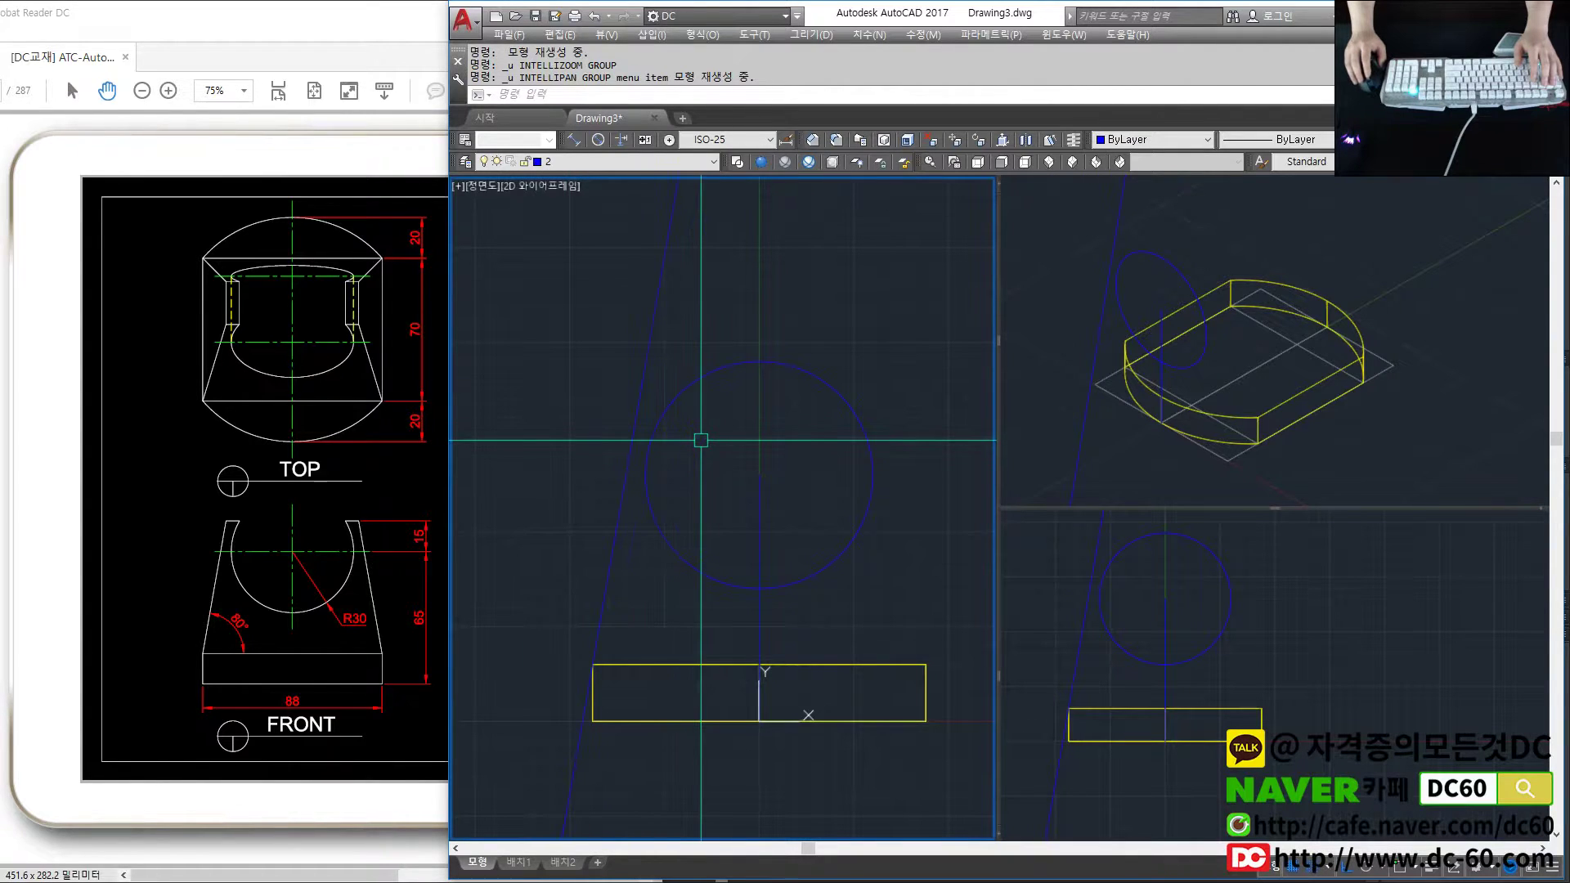
{"action": "middle_click_drag", "start_coordinate": [752, 456], "coordinate": [731, 456]}
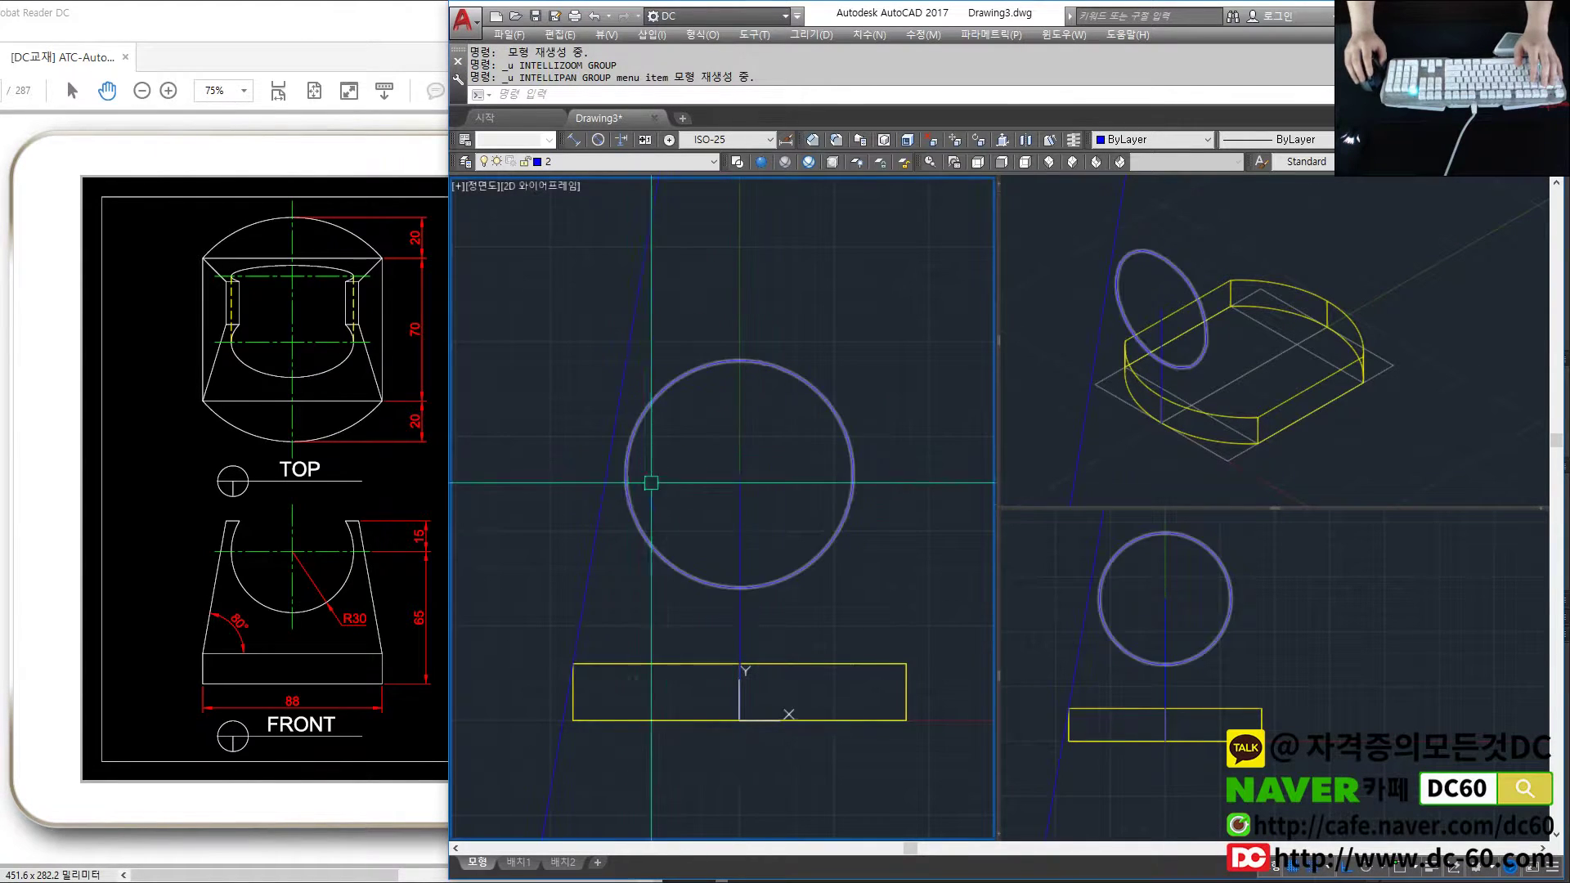
{"action": "middle_click_drag", "start_coordinate": [761, 507], "coordinate": [745, 485]}
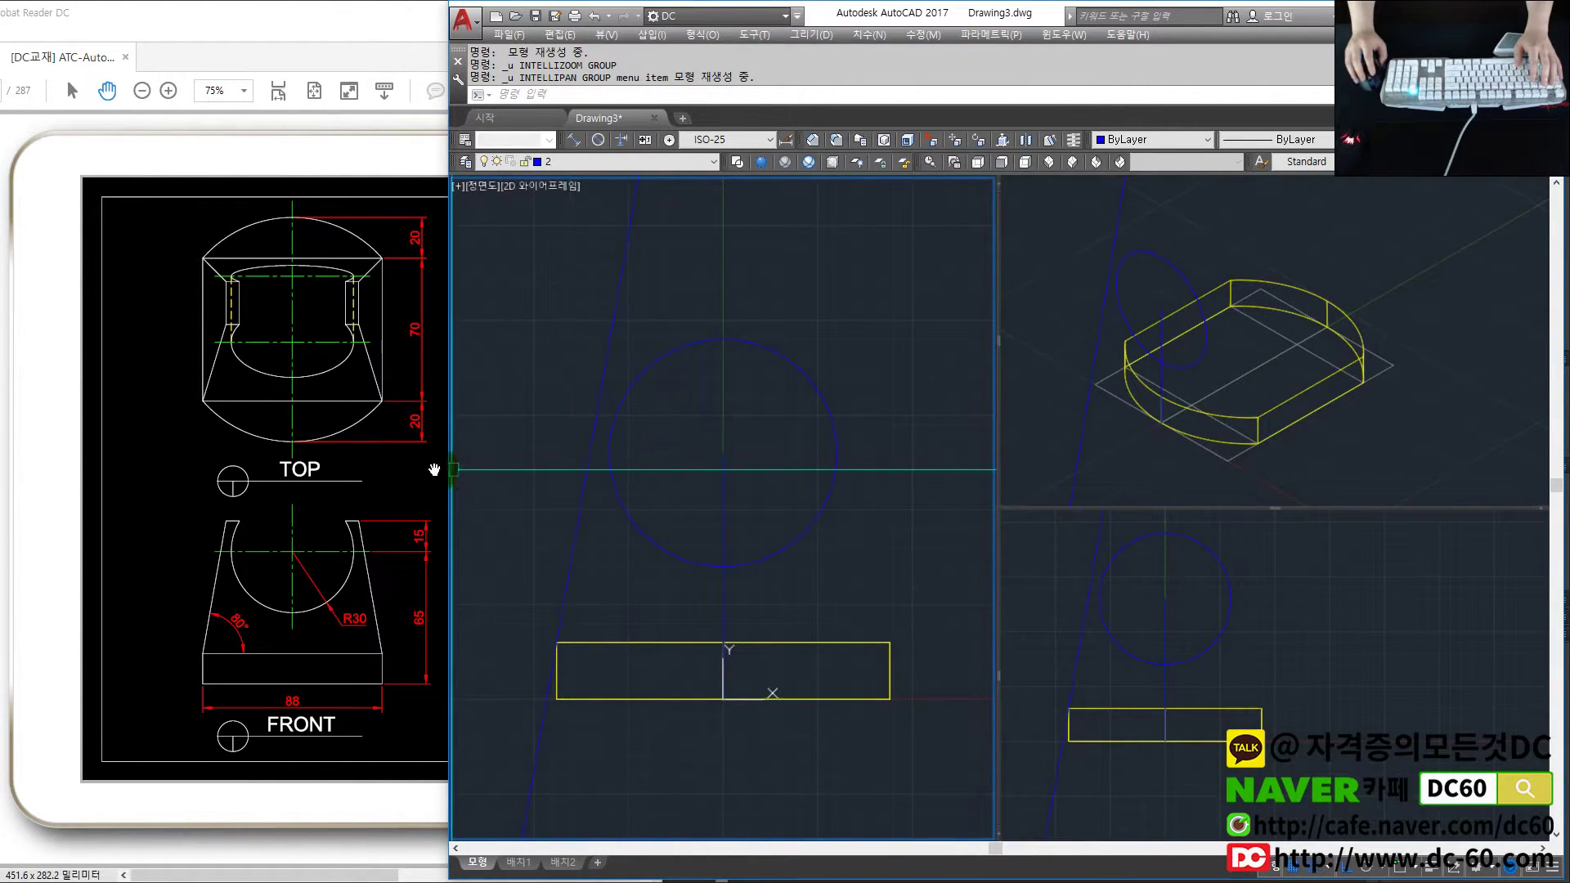
- Draw a horizontal line from the slanted side across the circle
{"action": "type", "text": "l"}
{"action": "key", "text": "Return"}
{"action": "left_click", "coordinate": [713, 463]}
{"action": "key", "text": "Escape"}
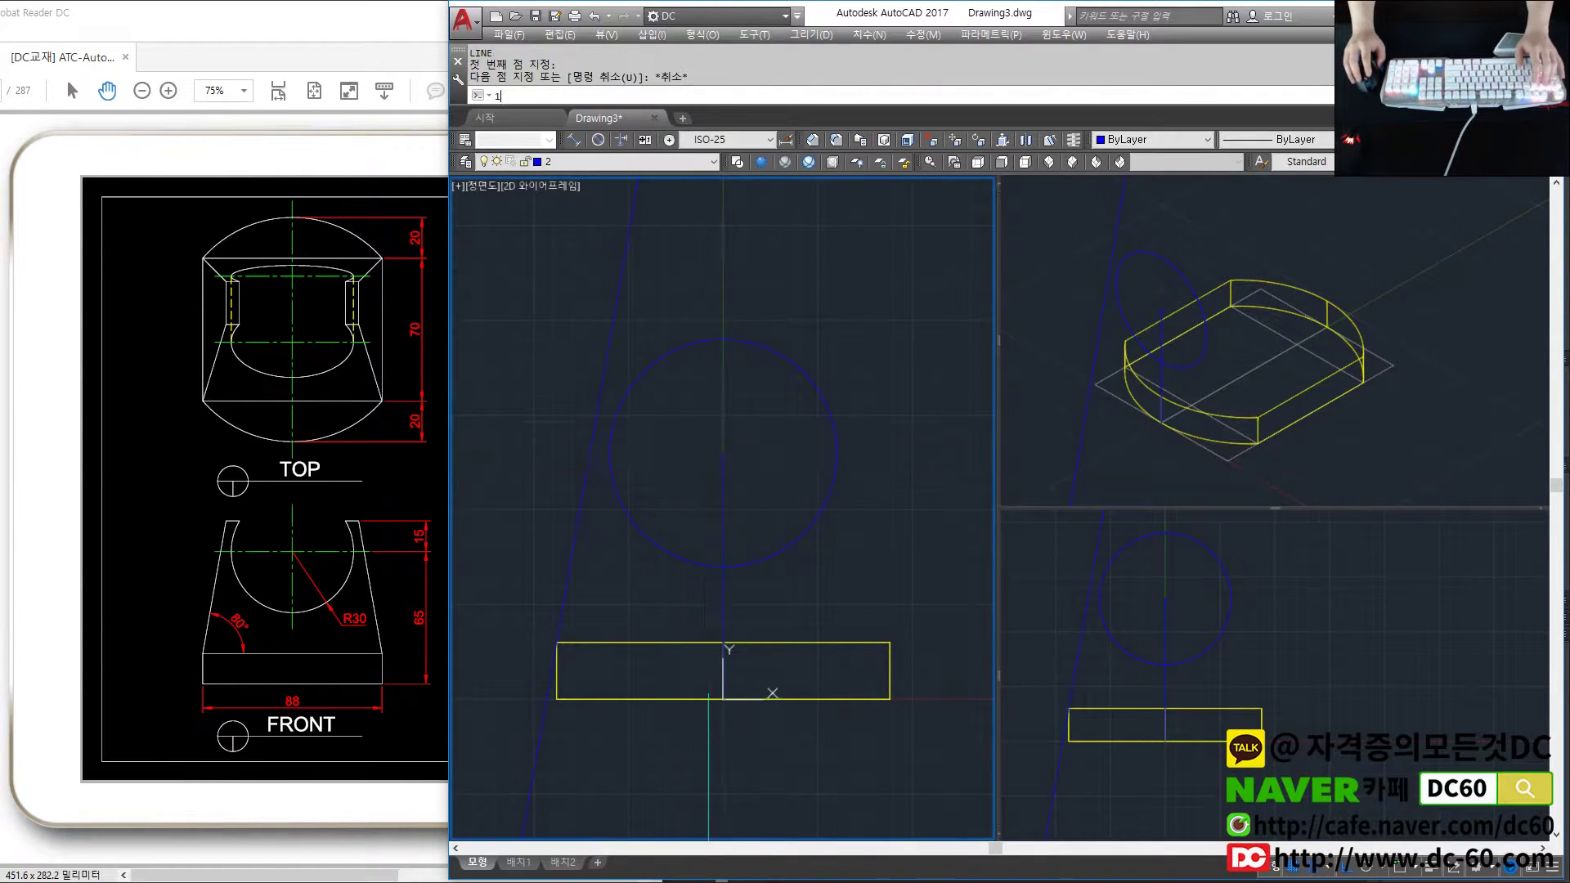
{"action": "type", "text": "l"}
{"action": "key", "text": "Return"}
{"action": "left_click", "coordinate": [723, 453]}
{"action": "left_click", "coordinate": [546, 453]}
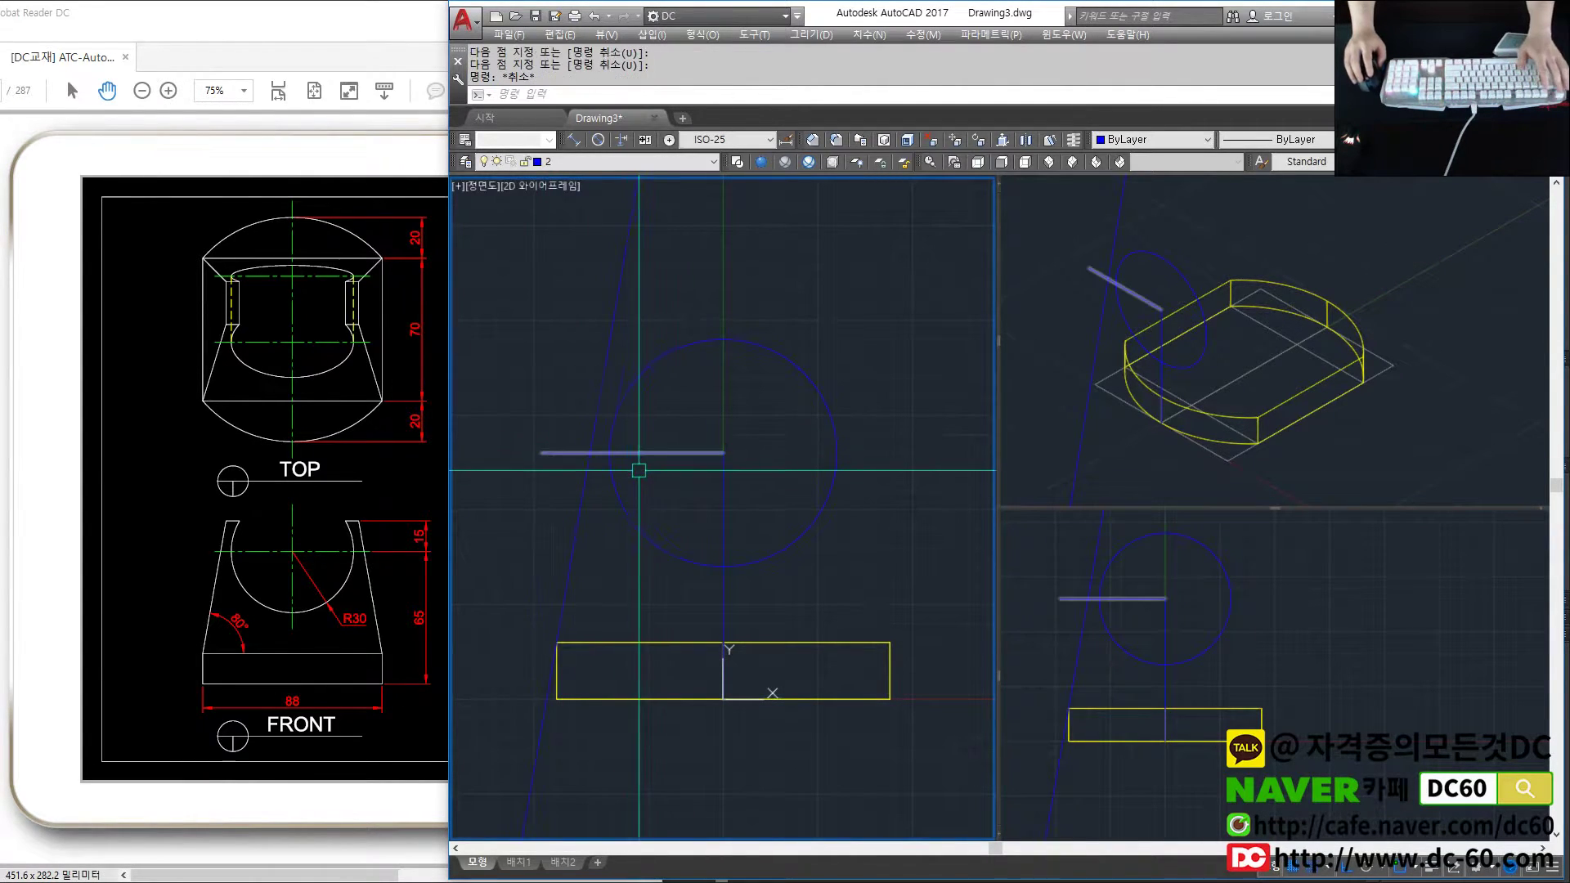
{"action": "key", "text": "Return"}
- Offset the horizontal line 15 upward
{"action": "type", "text": "3"}
{"action": "key", "text": "Return"}
{"action": "type", "text": "15"}
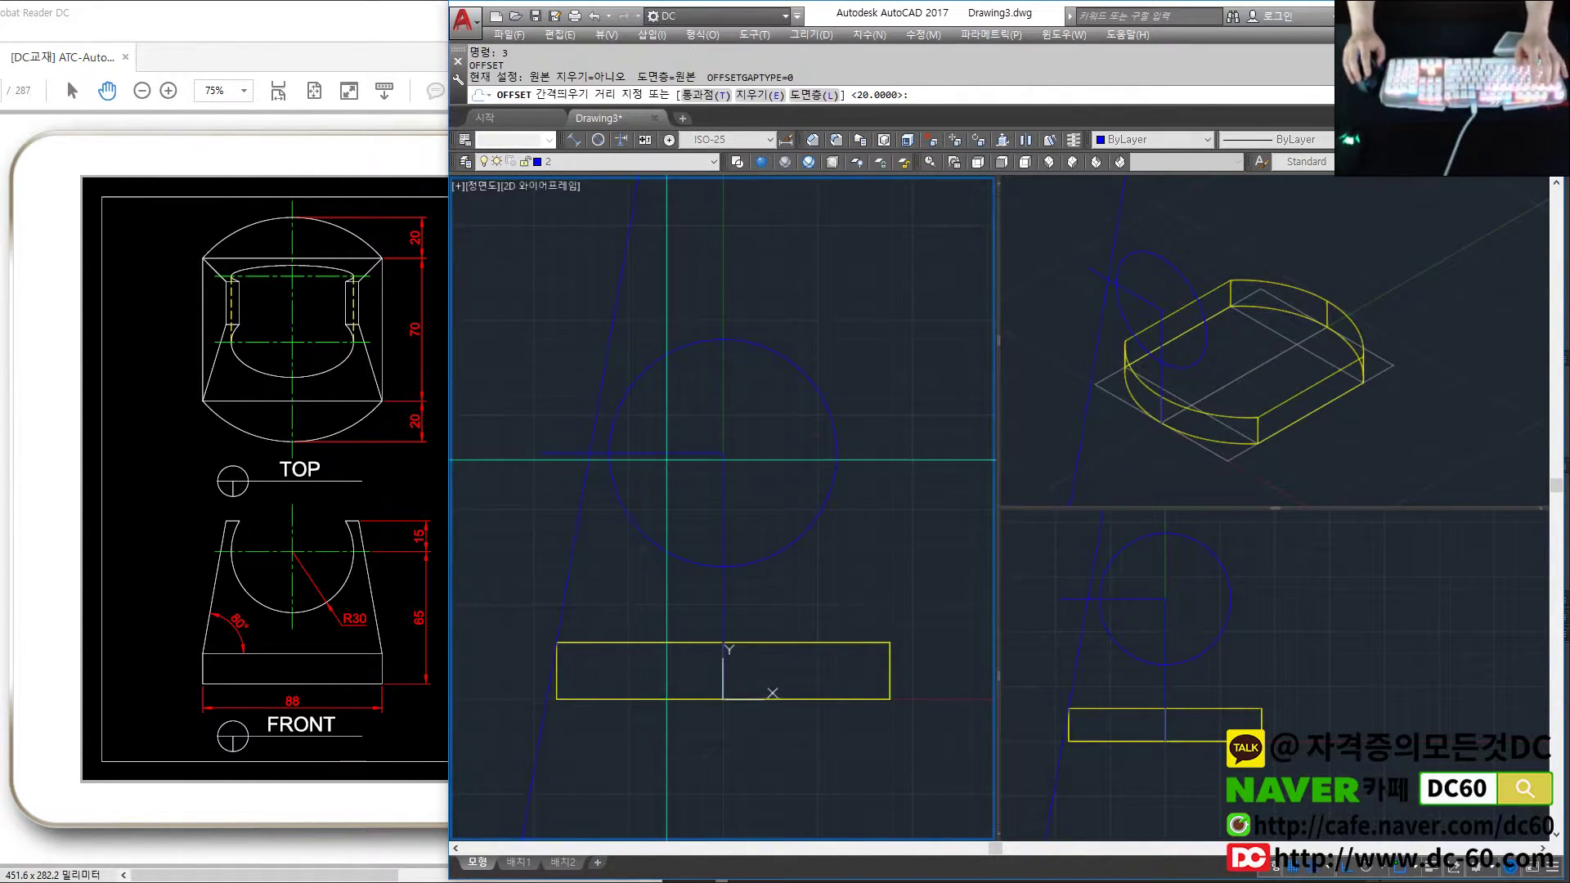
{"action": "key", "text": "Return"}
{"action": "left_click", "coordinate": [671, 456]}
{"action": "left_click", "coordinate": [622, 409]}
{"action": "key", "text": "Escape"}
{"action": "key", "text": "Escape"}
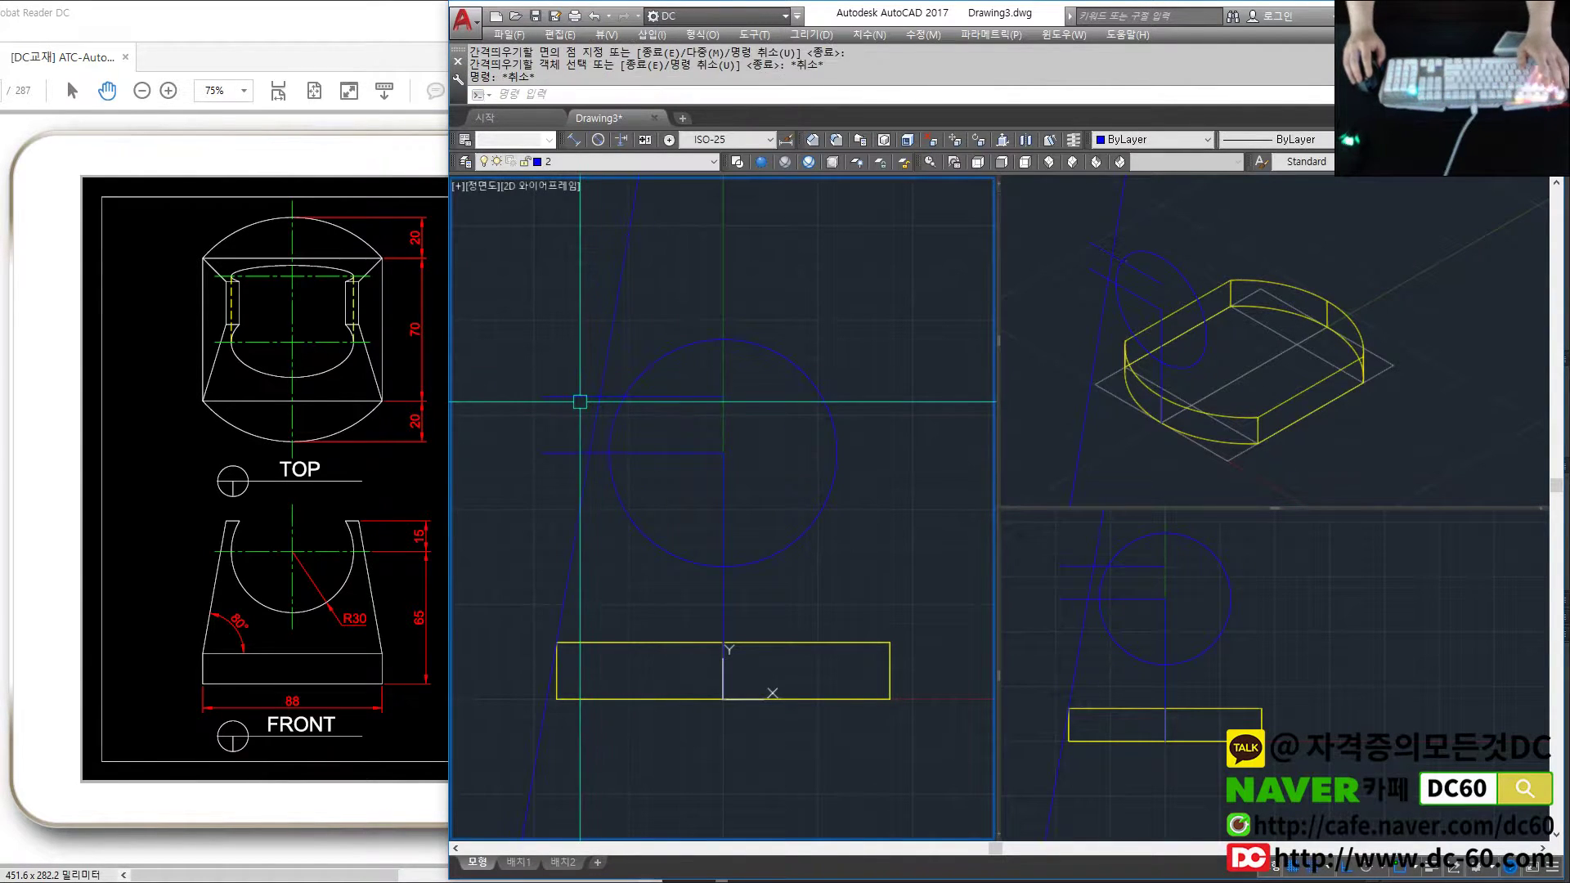
- Trim the circle and lines to the half-profile outline, extending the slanted side to the base
{"action": "type", "text": "f"}
{"action": "key", "text": "Return"}
{"action": "key", "text": "Return"}
{"action": "left_click_drag", "start_coordinate": [655, 396], "coordinate": [645, 379]}
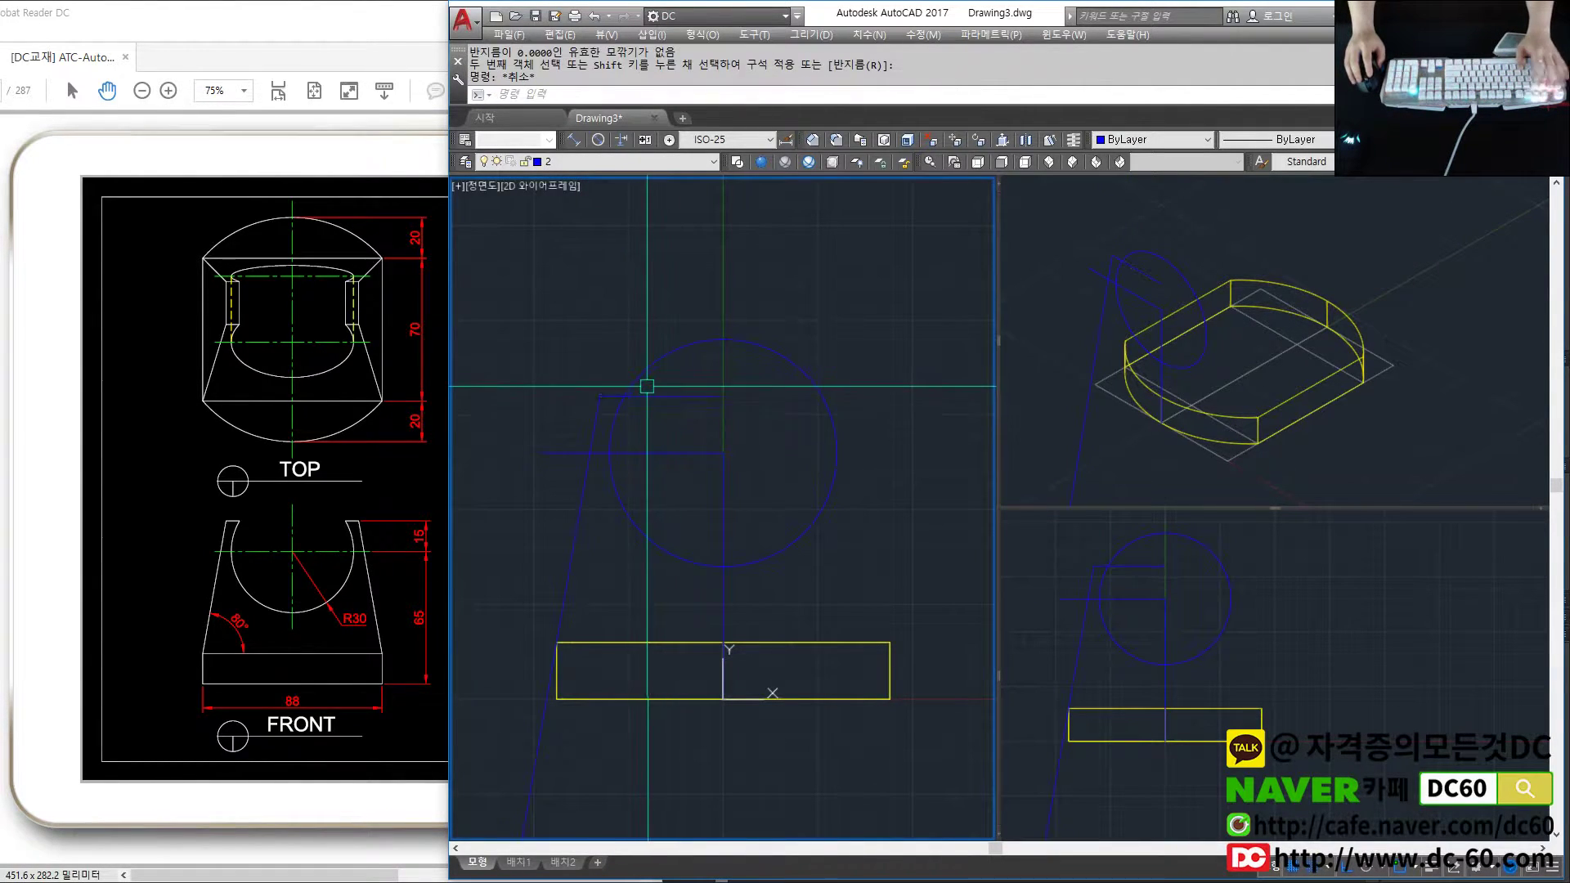
{"action": "scroll", "coordinate": [639, 454], "scroll_direction": "down", "scroll_amount": 2}
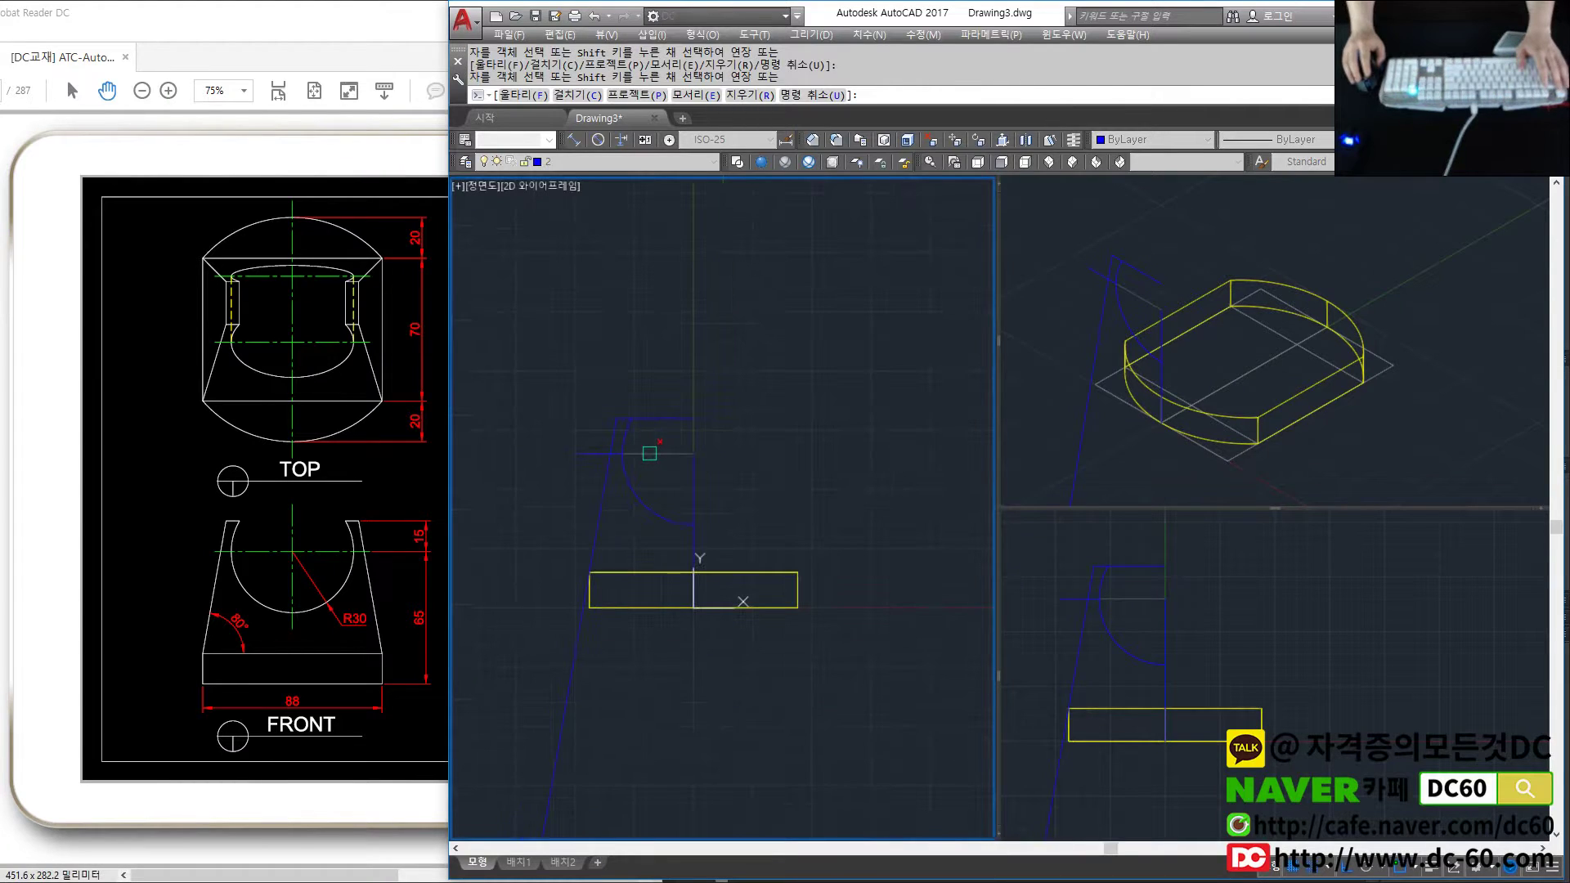
{"action": "scroll", "coordinate": [643, 455], "scroll_direction": "up", "scroll_amount": 2}
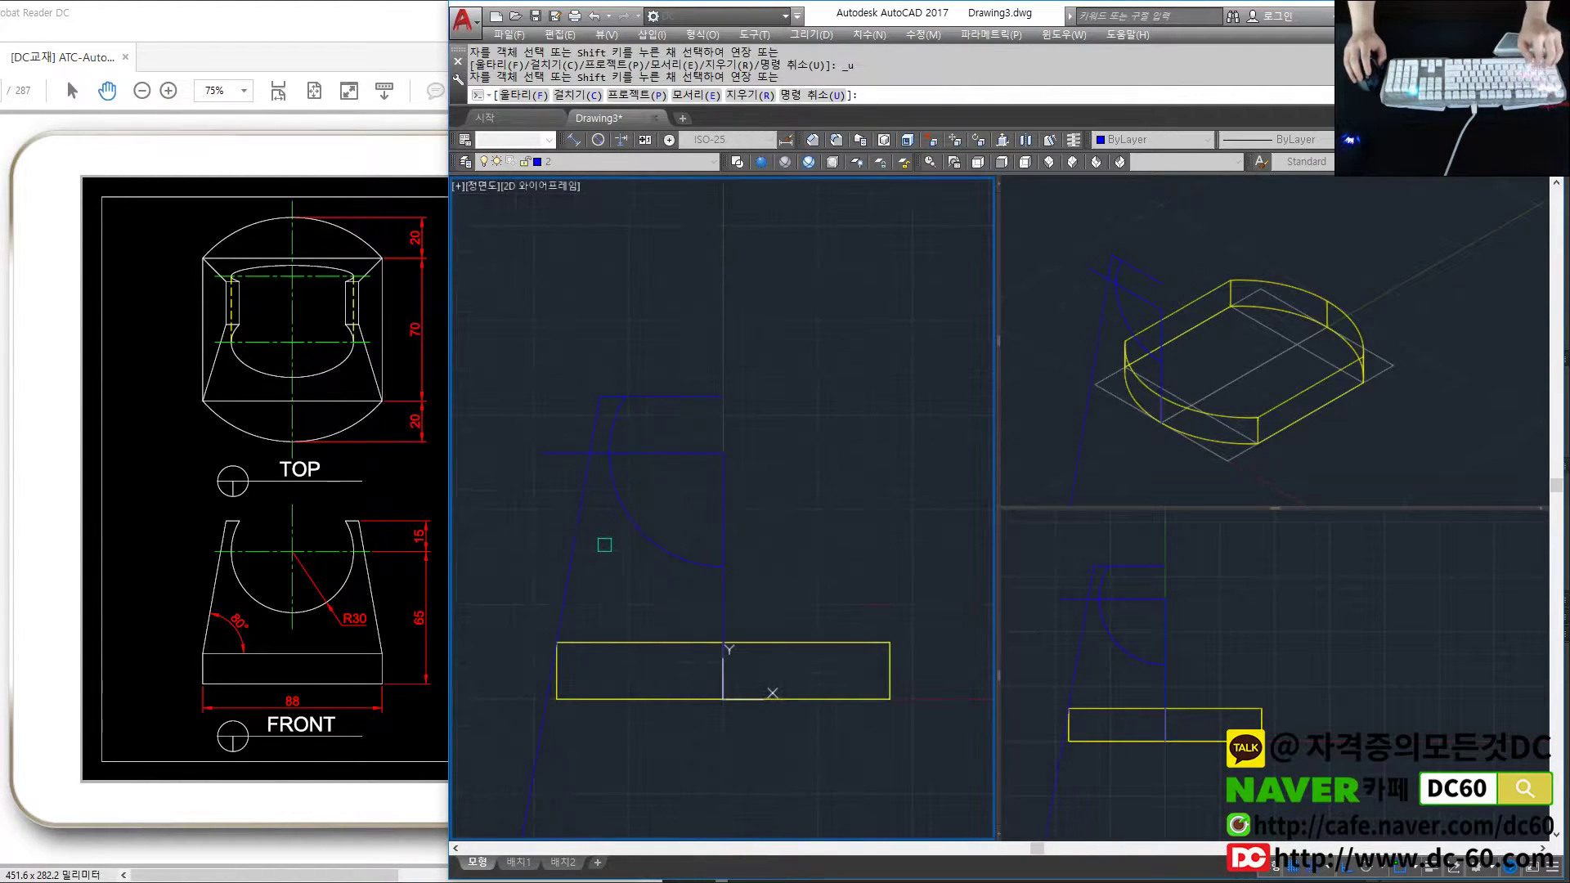
{"action": "left_click", "coordinate": [594, 446], "text": "shift"}
{"action": "key", "text": "Escape"}
- Erase the extra top line and select the three half-profile pieces for mirroring
{"action": "type", "text": "e"}
{"action": "key", "text": "Return"}
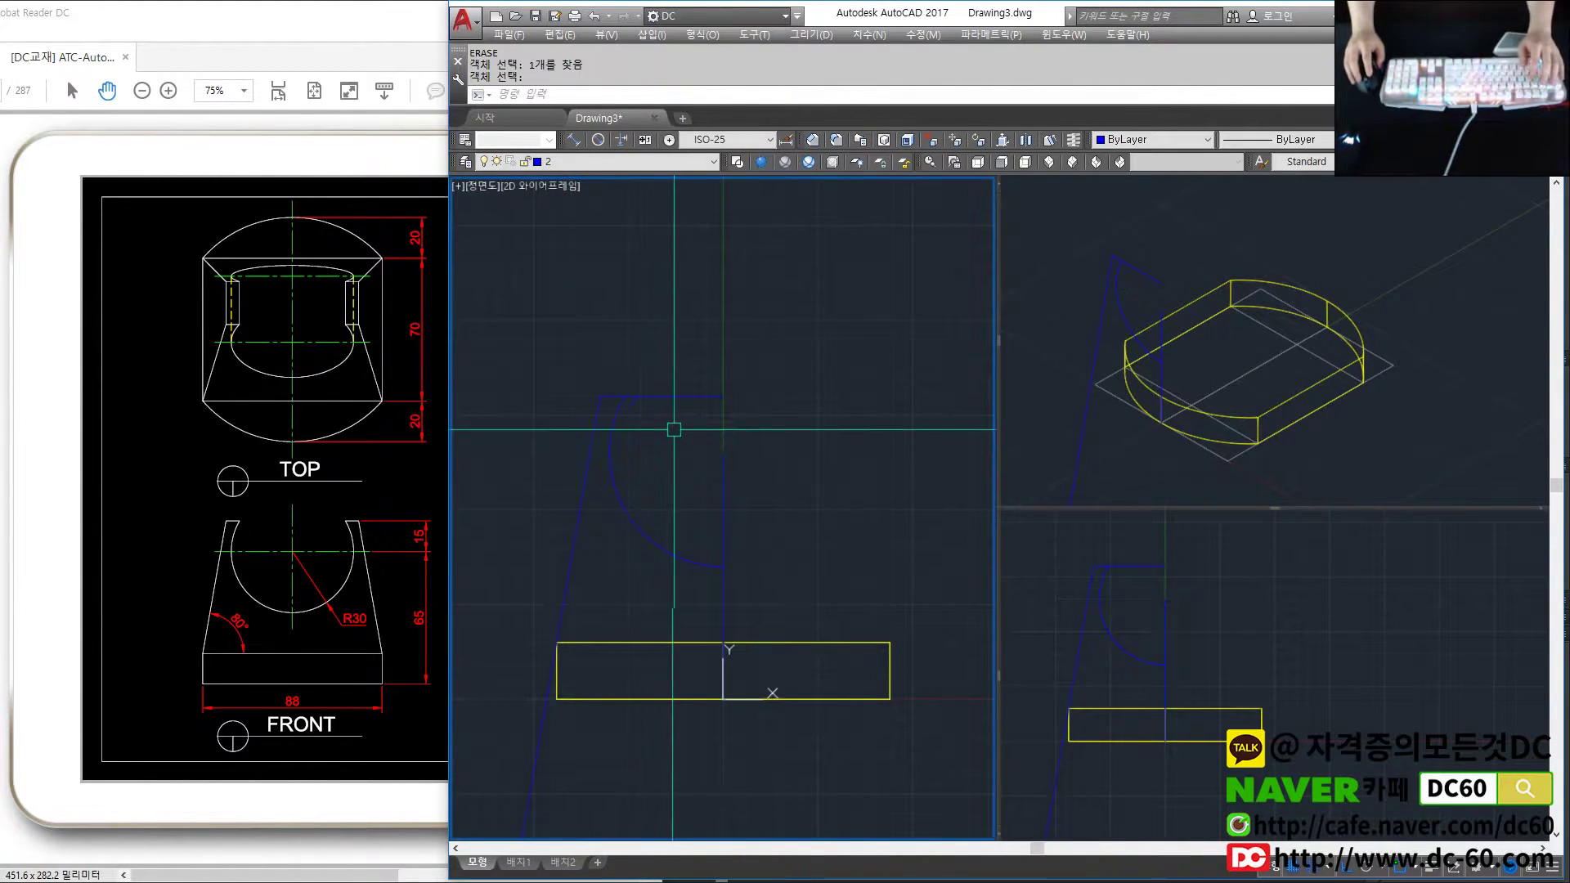
{"action": "key", "text": "Return"}
{"action": "type", "text": "mi"}
{"action": "key", "text": "Return"}
{"action": "scroll", "coordinate": [654, 503], "scroll_direction": "down", "scroll_amount": 2}
{"action": "left_click_drag", "start_coordinate": [683, 523], "coordinate": [610, 425]}
- Mirror the half profile about the vertical centre line, keeping the original
{"action": "key", "text": "Return"}
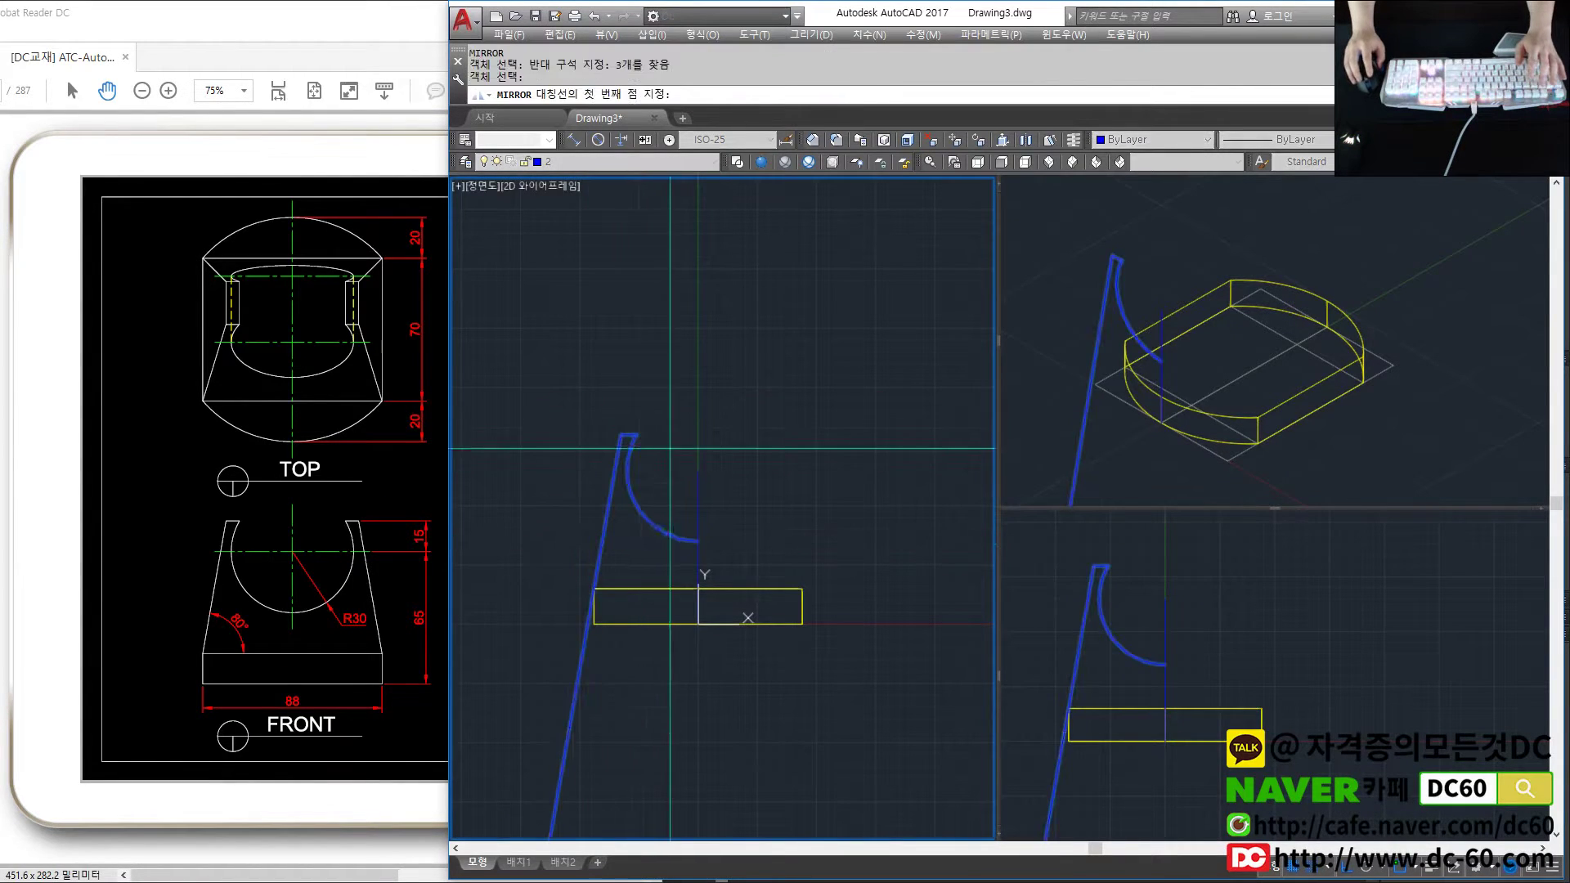
{"action": "left_click", "coordinate": [698, 470]}
{"action": "left_click", "coordinate": [700, 583]}
{"action": "key", "text": "Return"}
{"action": "right_click", "coordinate": [700, 583]}
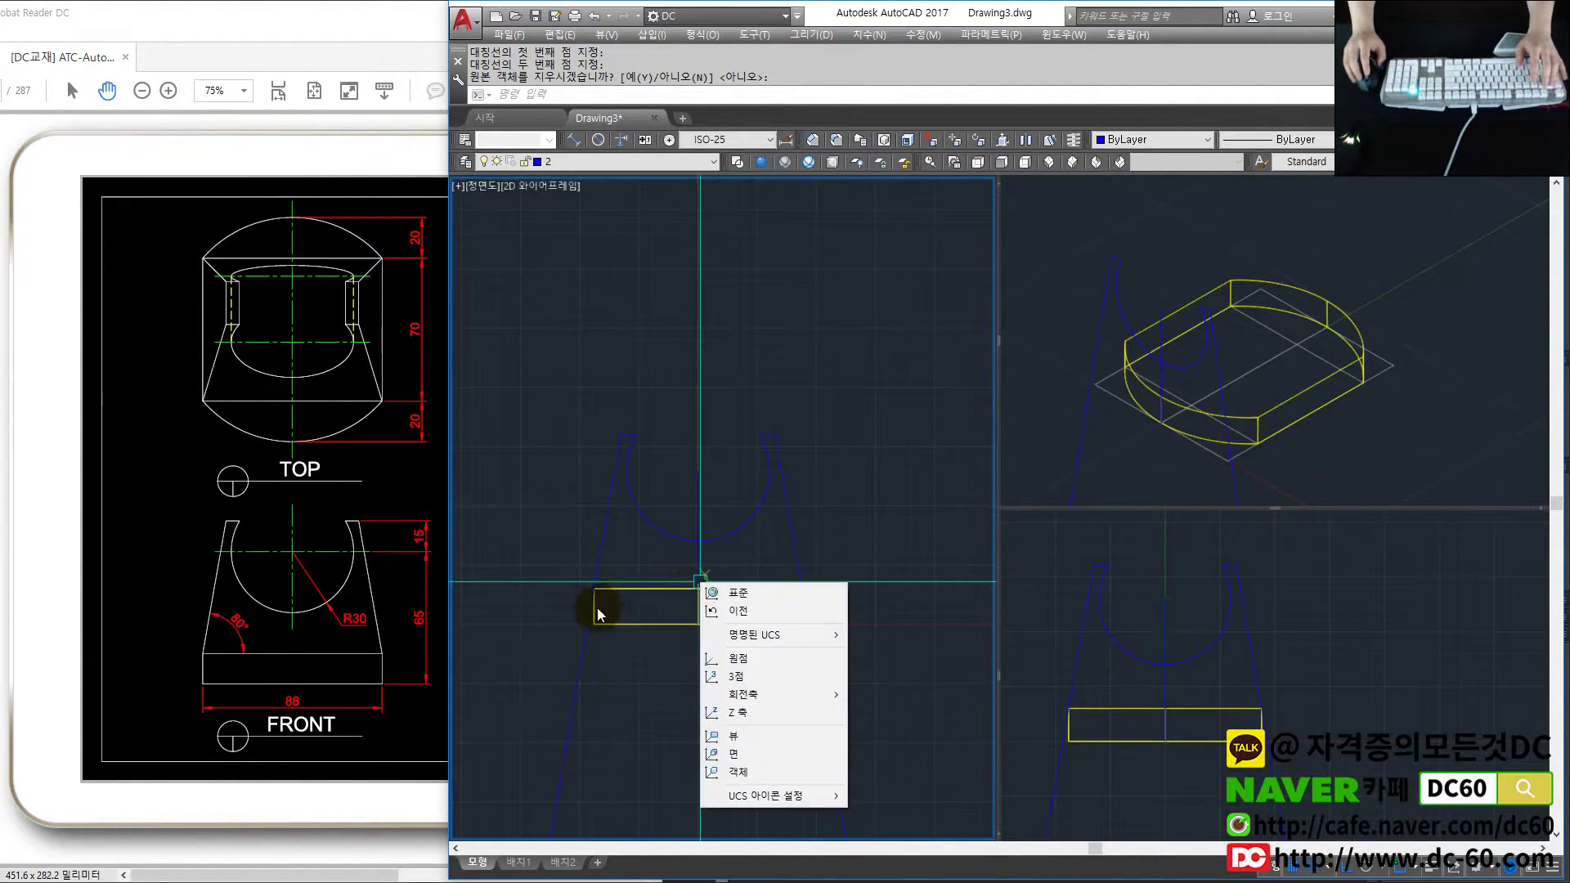
{"action": "left_click", "coordinate": [720, 590]}
{"action": "key", "text": "Escape"}
{"action": "scroll", "coordinate": [605, 596], "scroll_direction": "up", "scroll_amount": 2}
- Draw a line to the base's top right corner and inspect it in the 3D view
{"action": "key", "text": "Return"}
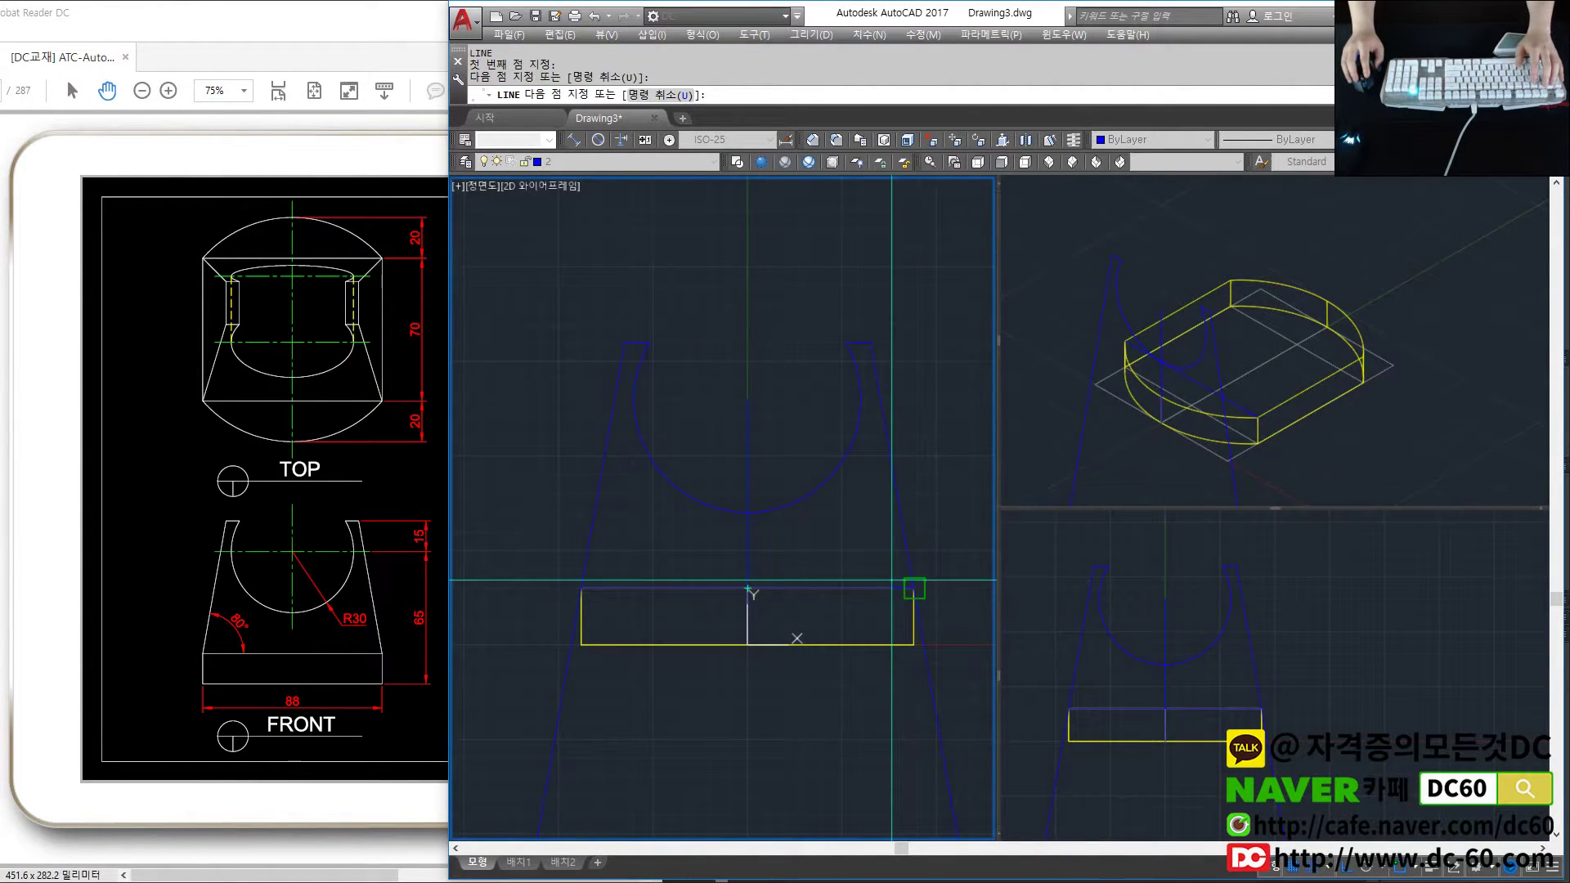
{"action": "left_click", "coordinate": [914, 589]}
{"action": "key", "text": "Return"}
{"action": "left_click", "coordinate": [1392, 421]}
{"action": "middle_click_drag", "start_coordinate": [1392, 422], "coordinate": [1122, 368], "text": "shift"}
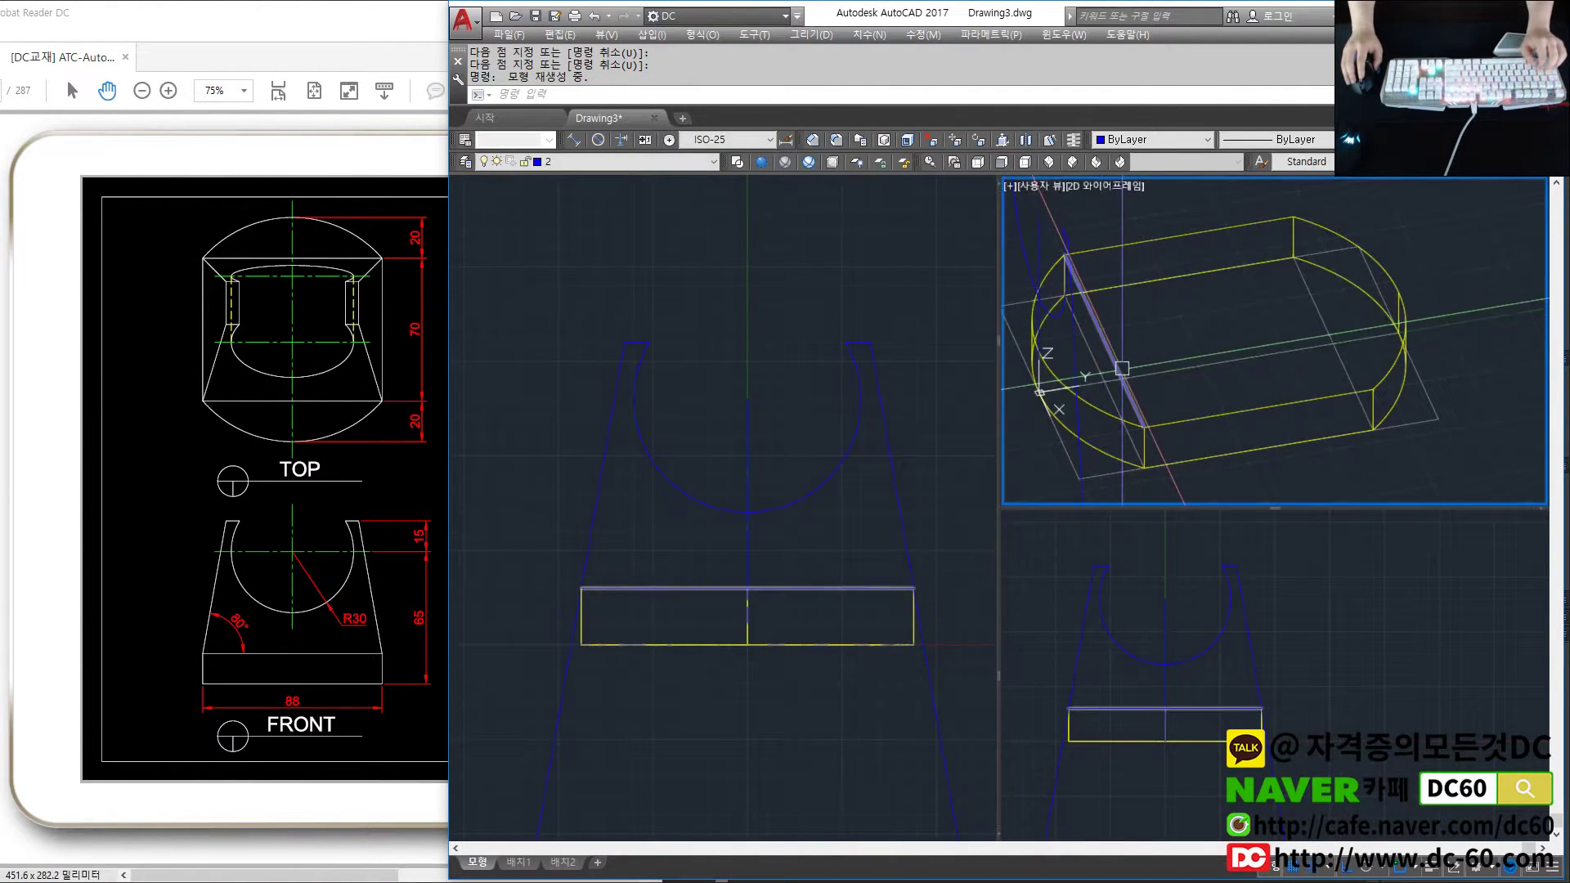
{"action": "key", "text": "ctrl+z"}
{"action": "key", "text": "ctrl+z"}
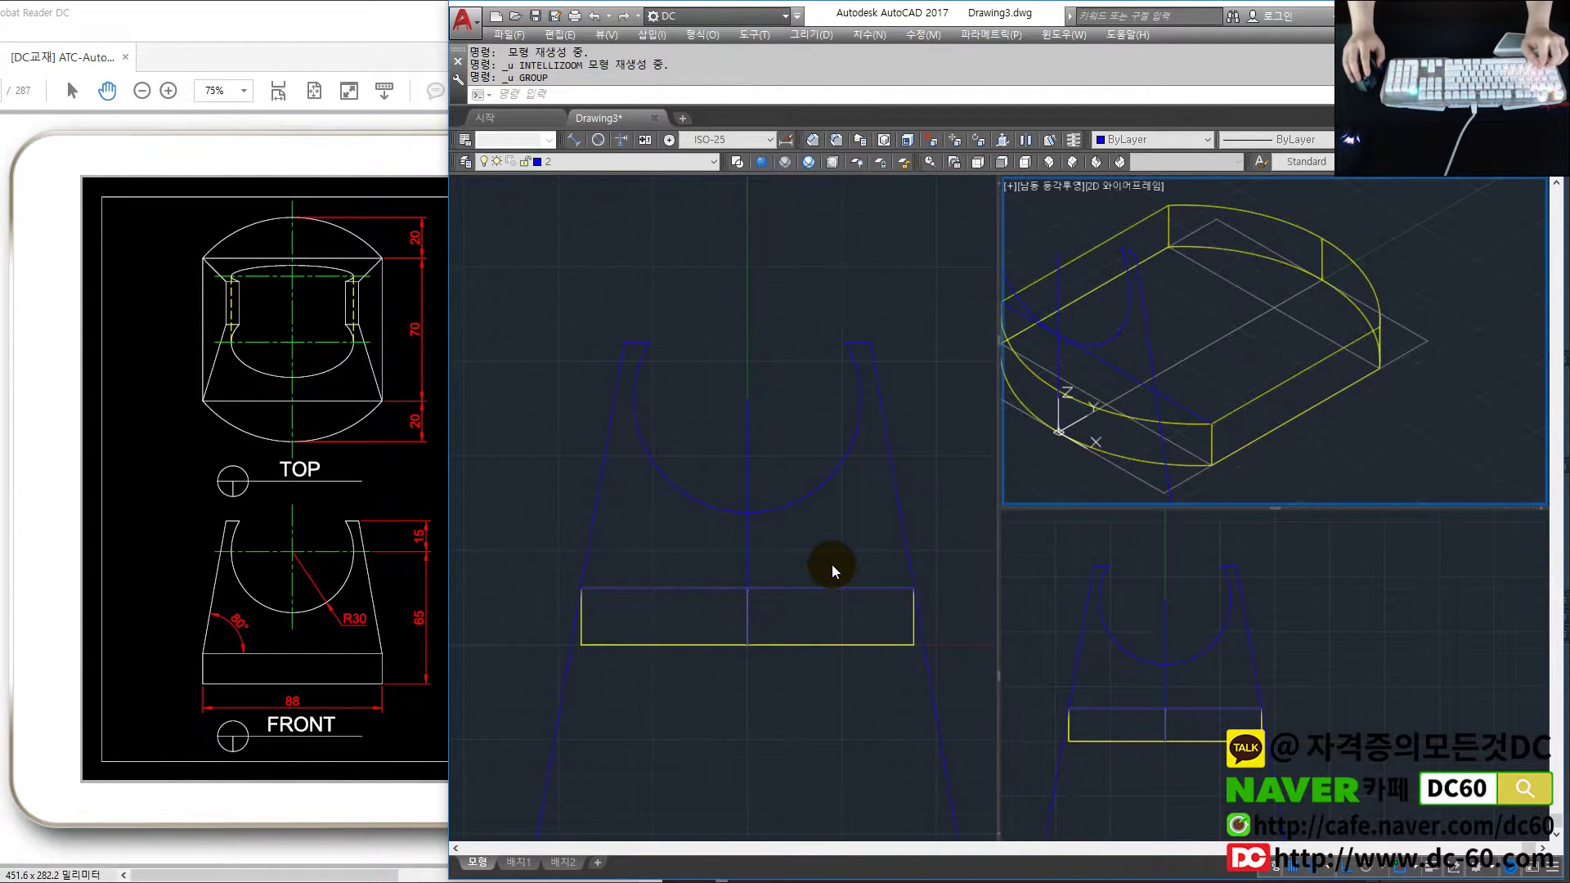
{"action": "key", "text": "Escape"}
{"action": "key", "text": "Escape"}
- Draw an 88-long line along the base top from its left to right corner
{"action": "left_click", "coordinate": [832, 566]}
{"action": "type", "text": "l"}
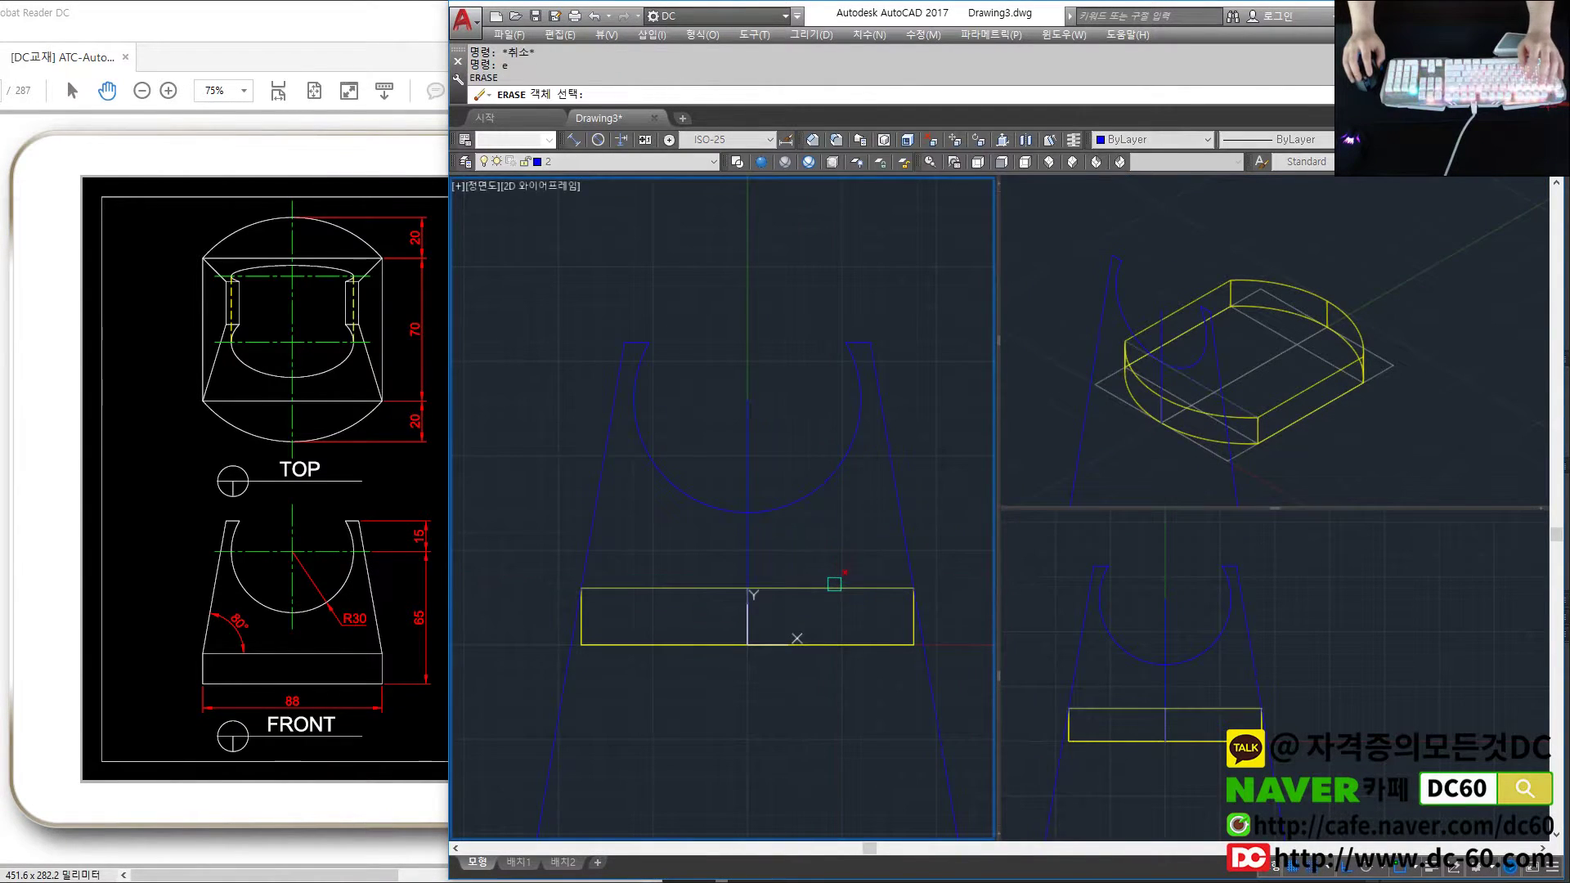
{"action": "key", "text": "Return"}
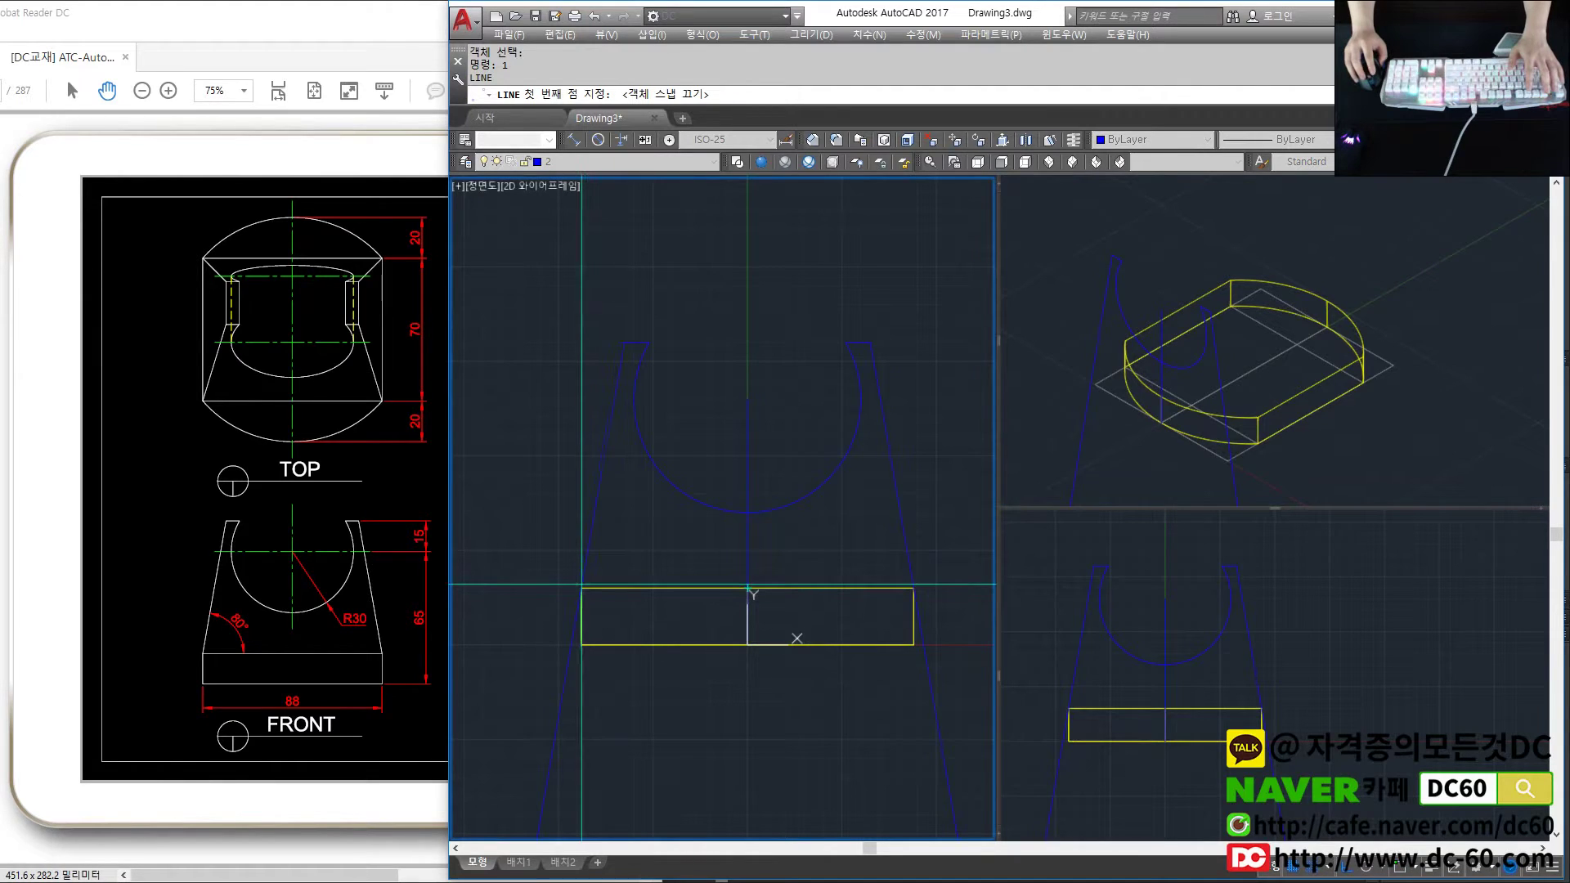
{"action": "left_click", "coordinate": [581, 587]}
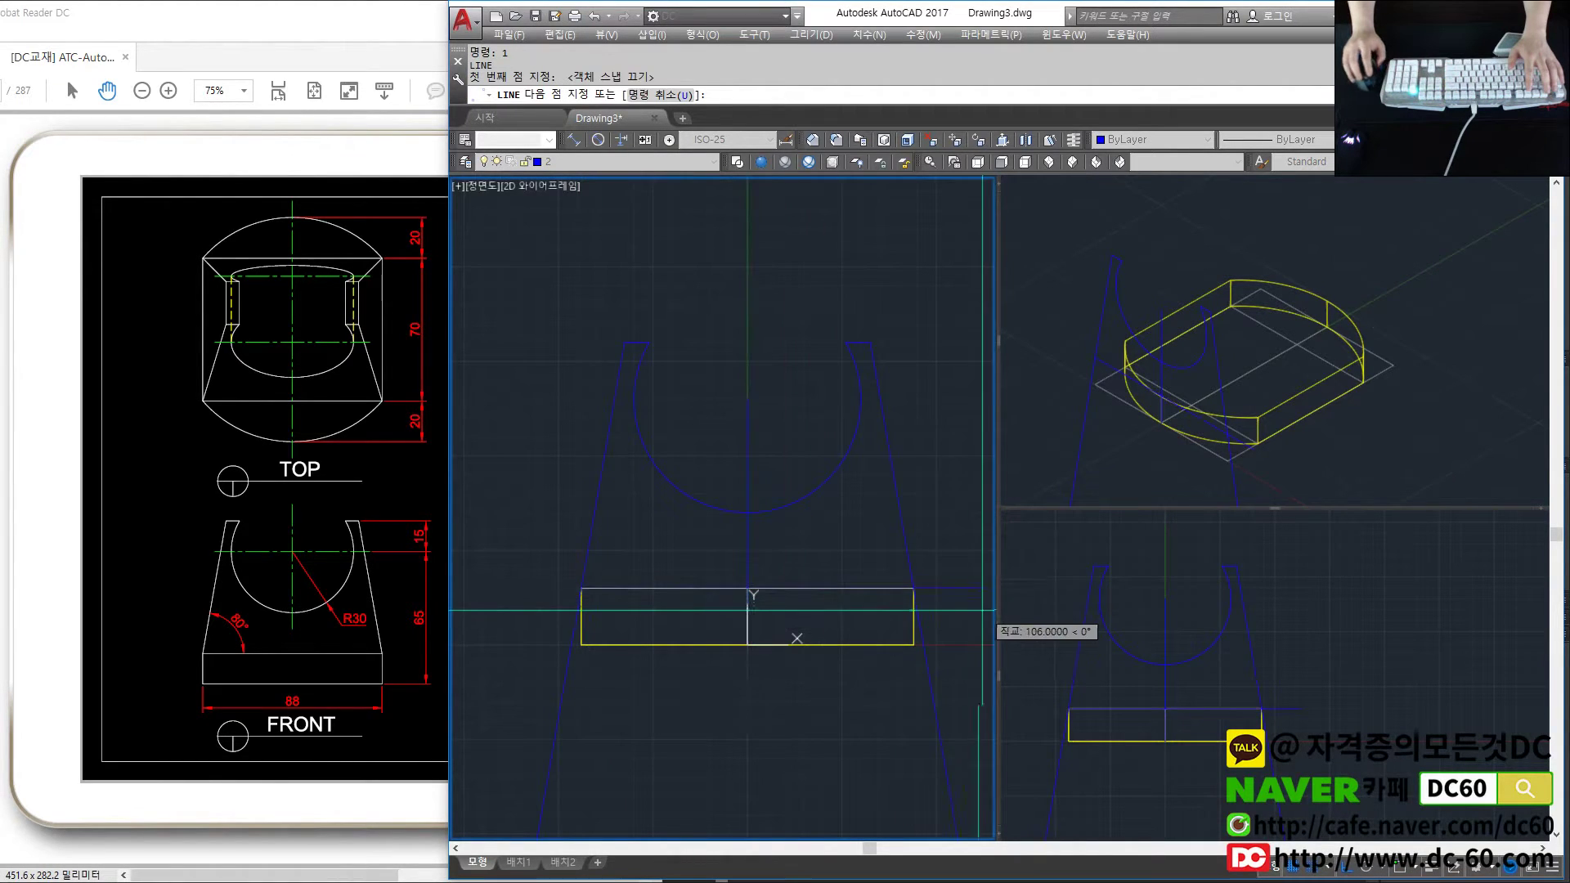
{"action": "left_click", "coordinate": [917, 587]}
{"action": "key", "text": "Escape"}
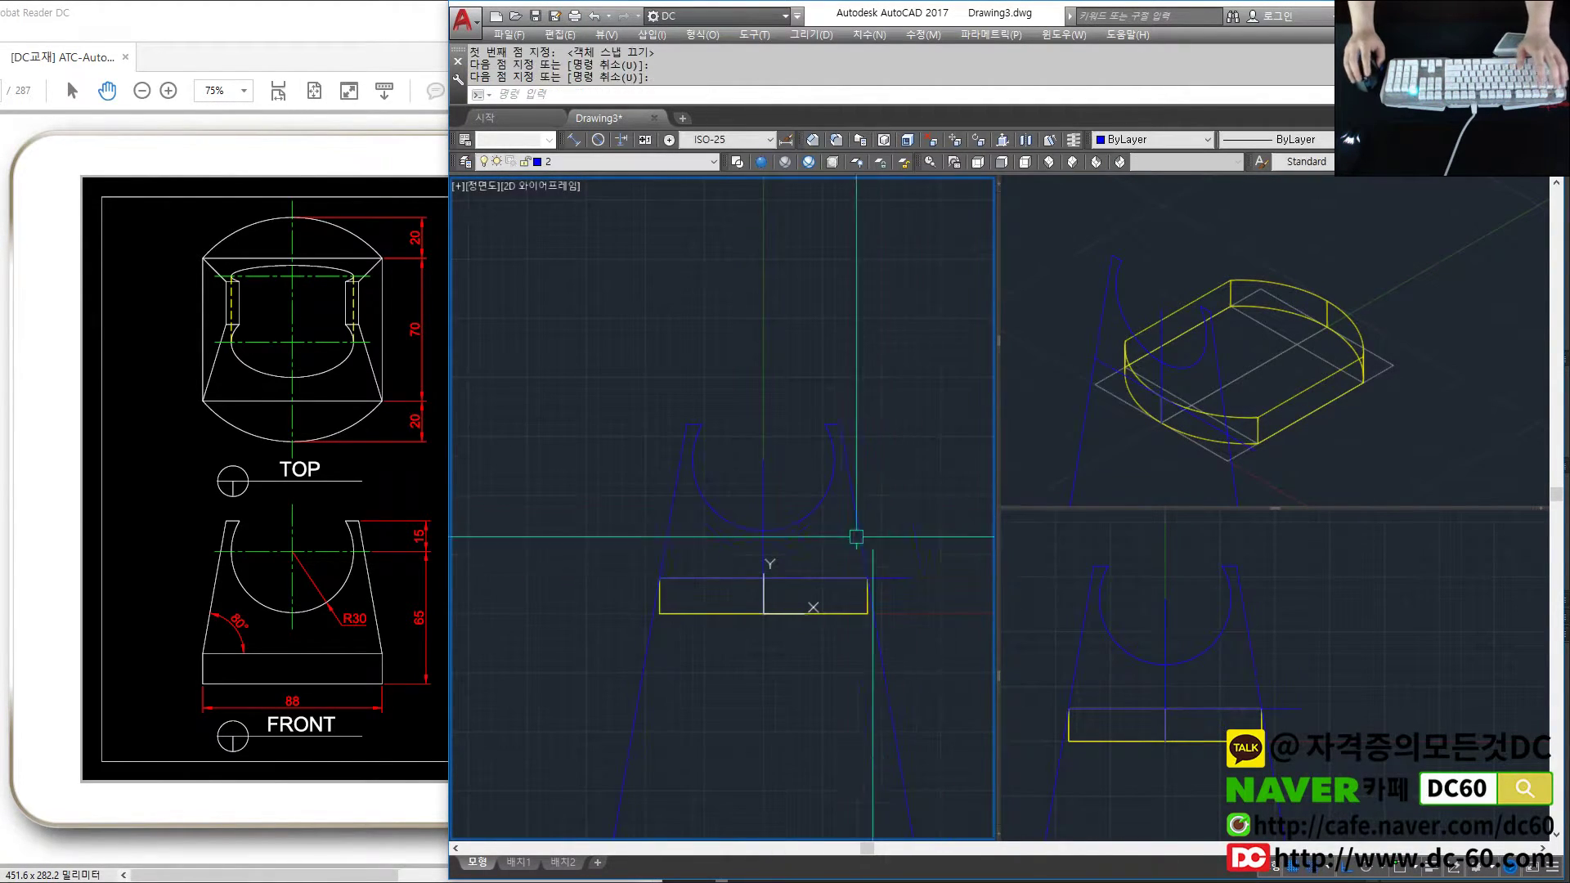
- Start a fillet on the bottom line, cancel it, and return to the front view
{"action": "type", "text": "f"}
{"action": "key", "text": "Return"}
{"action": "left_click", "coordinate": [818, 583]}
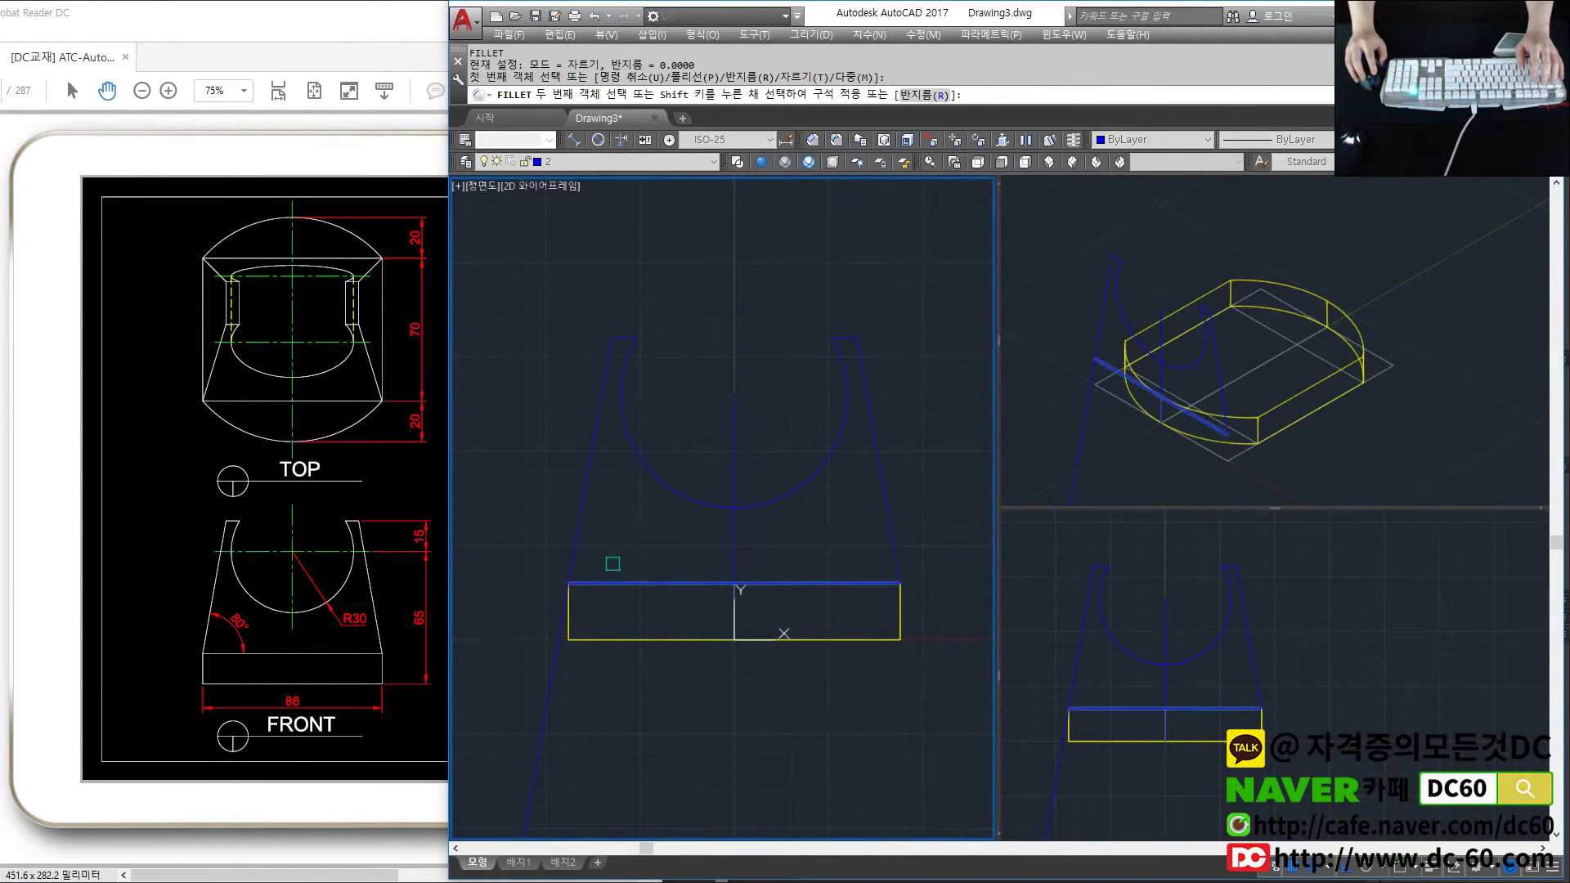
{"action": "key", "text": "Escape"}
{"action": "key", "text": "Escape"}
{"action": "left_click", "coordinate": [1212, 384]}
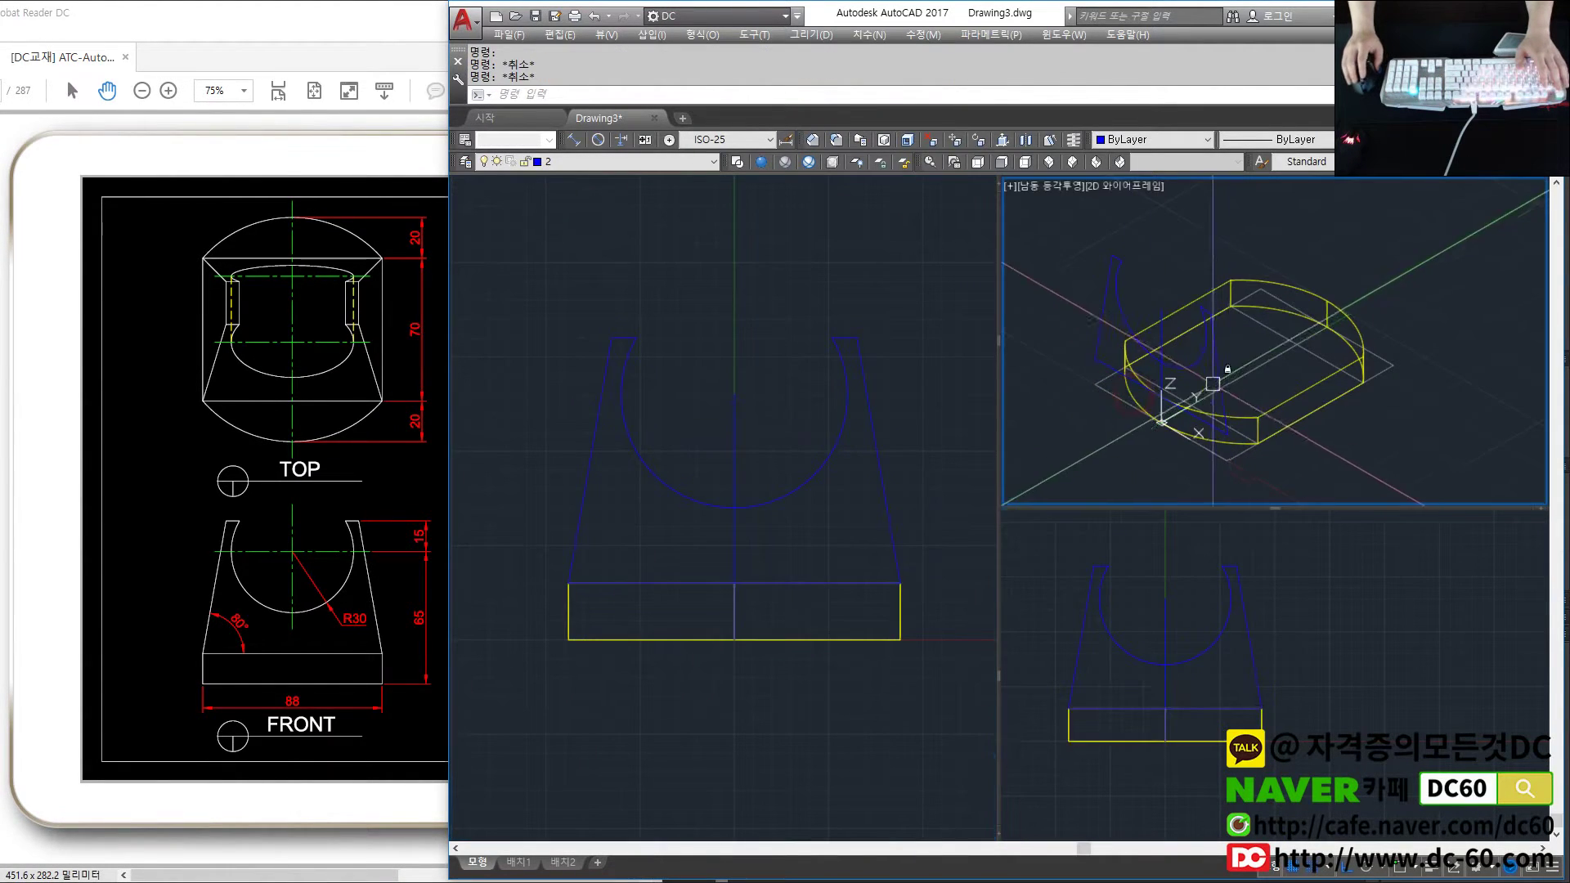
{"action": "scroll", "coordinate": [651, 477], "scroll_direction": "down", "scroll_amount": 2}
{"action": "left_click", "coordinate": [728, 441]}
{"action": "type", "text": "e"}
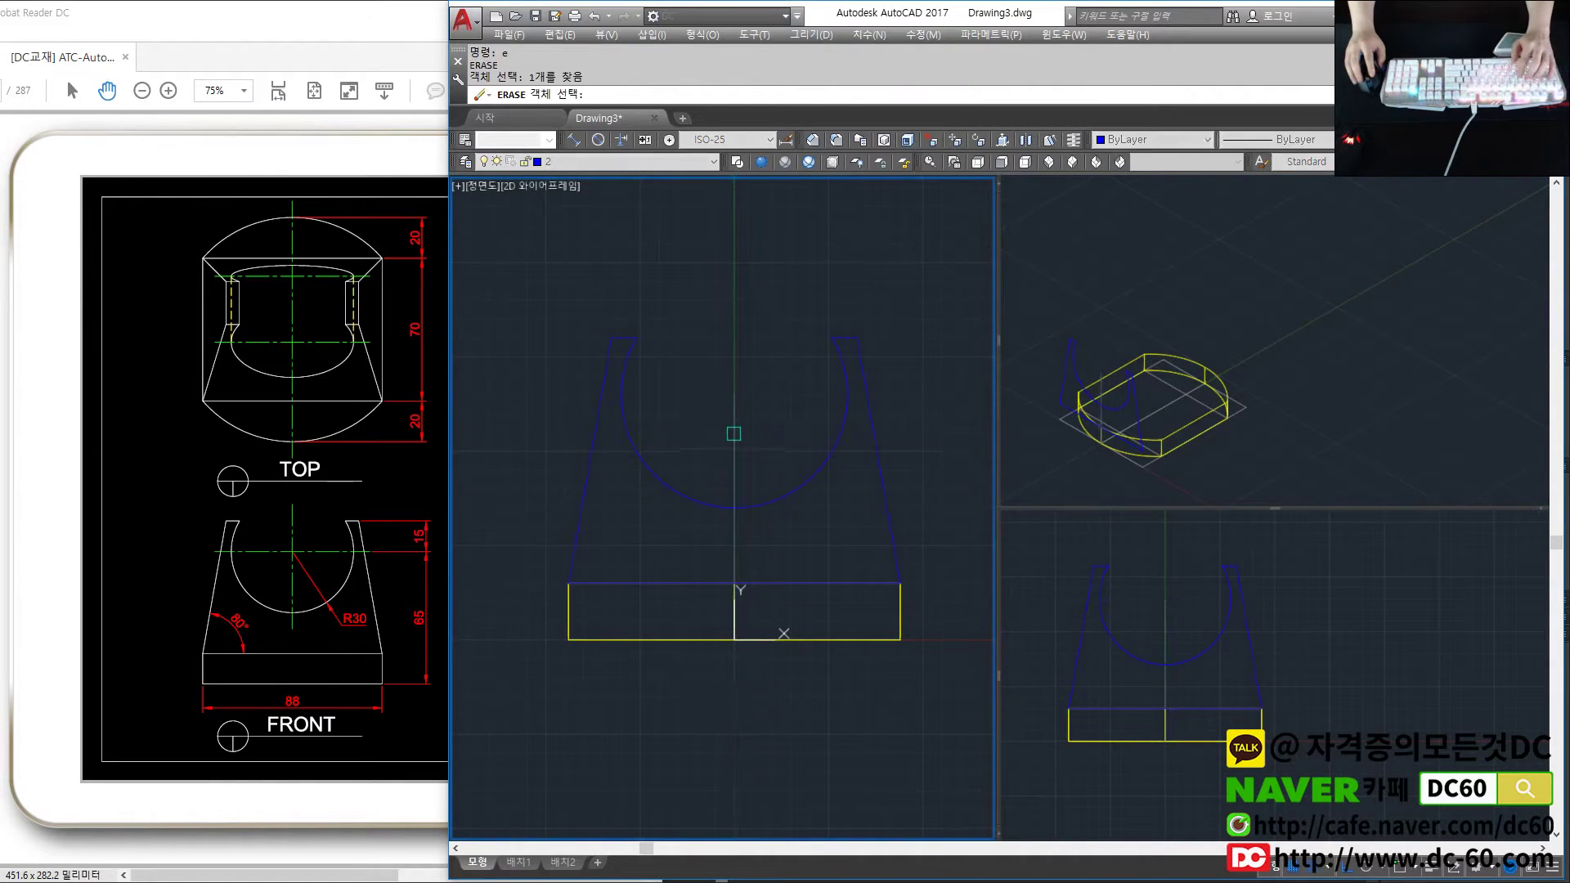
- Convert the window-selected cradle outline into a region
{"action": "key", "text": "Return"}
{"action": "type", "text": "reg"}
{"action": "left_click", "coordinate": [561, 297]}
{"action": "left_click", "coordinate": [967, 649]}
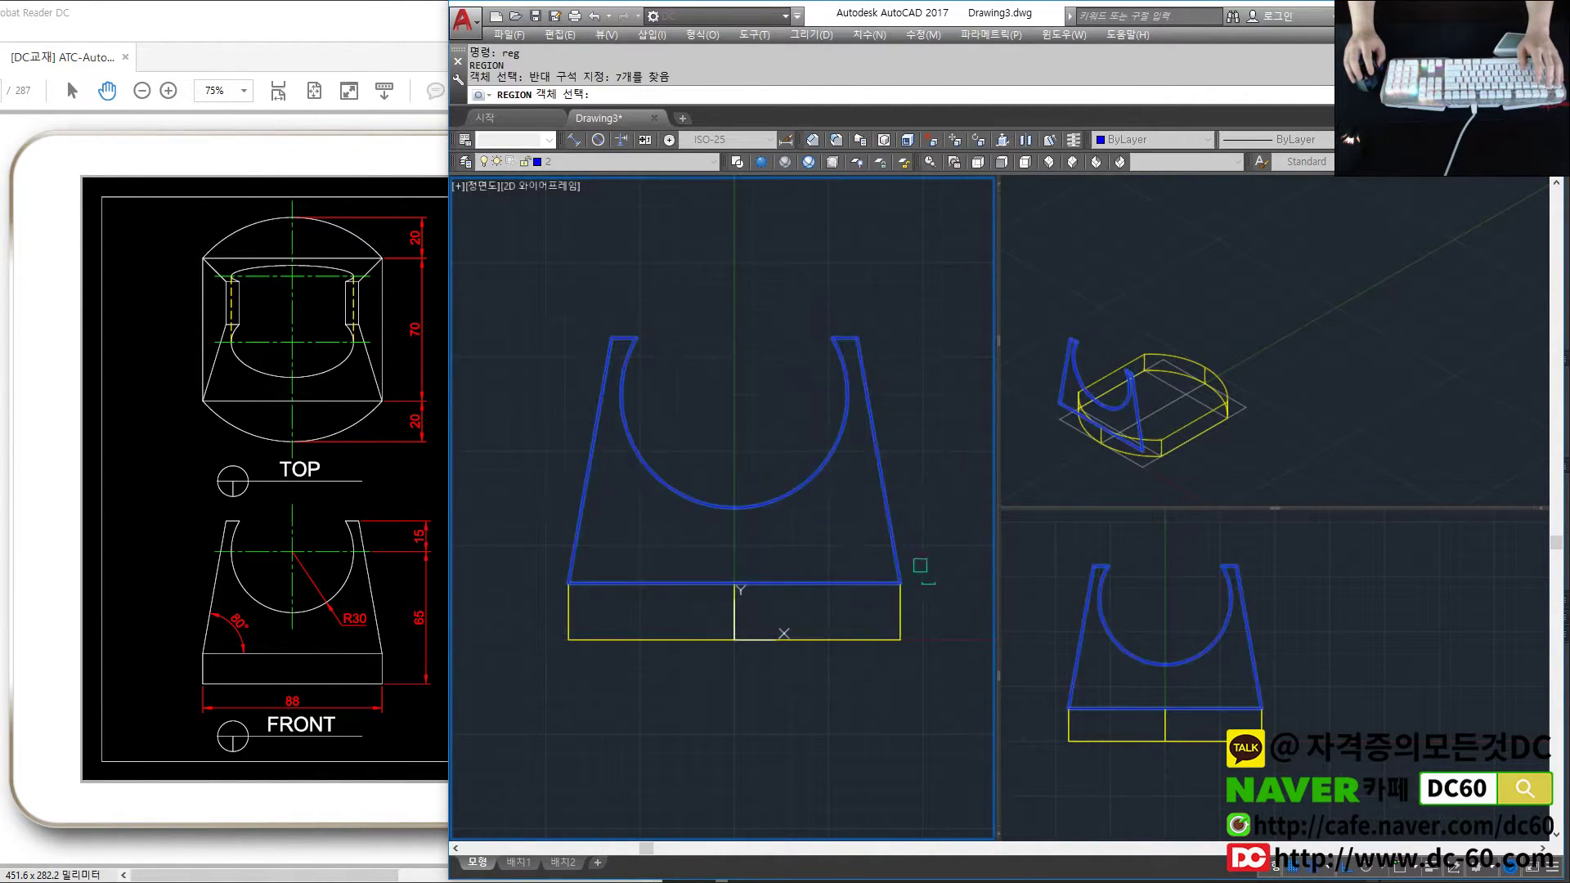
{"action": "key", "text": "Return"}
- Extrude the cradle region 90 deep
{"action": "type", "text": "ext"}
{"action": "key", "text": "Return"}
{"action": "left_click", "coordinate": [882, 477]}
{"action": "key", "text": "Return"}
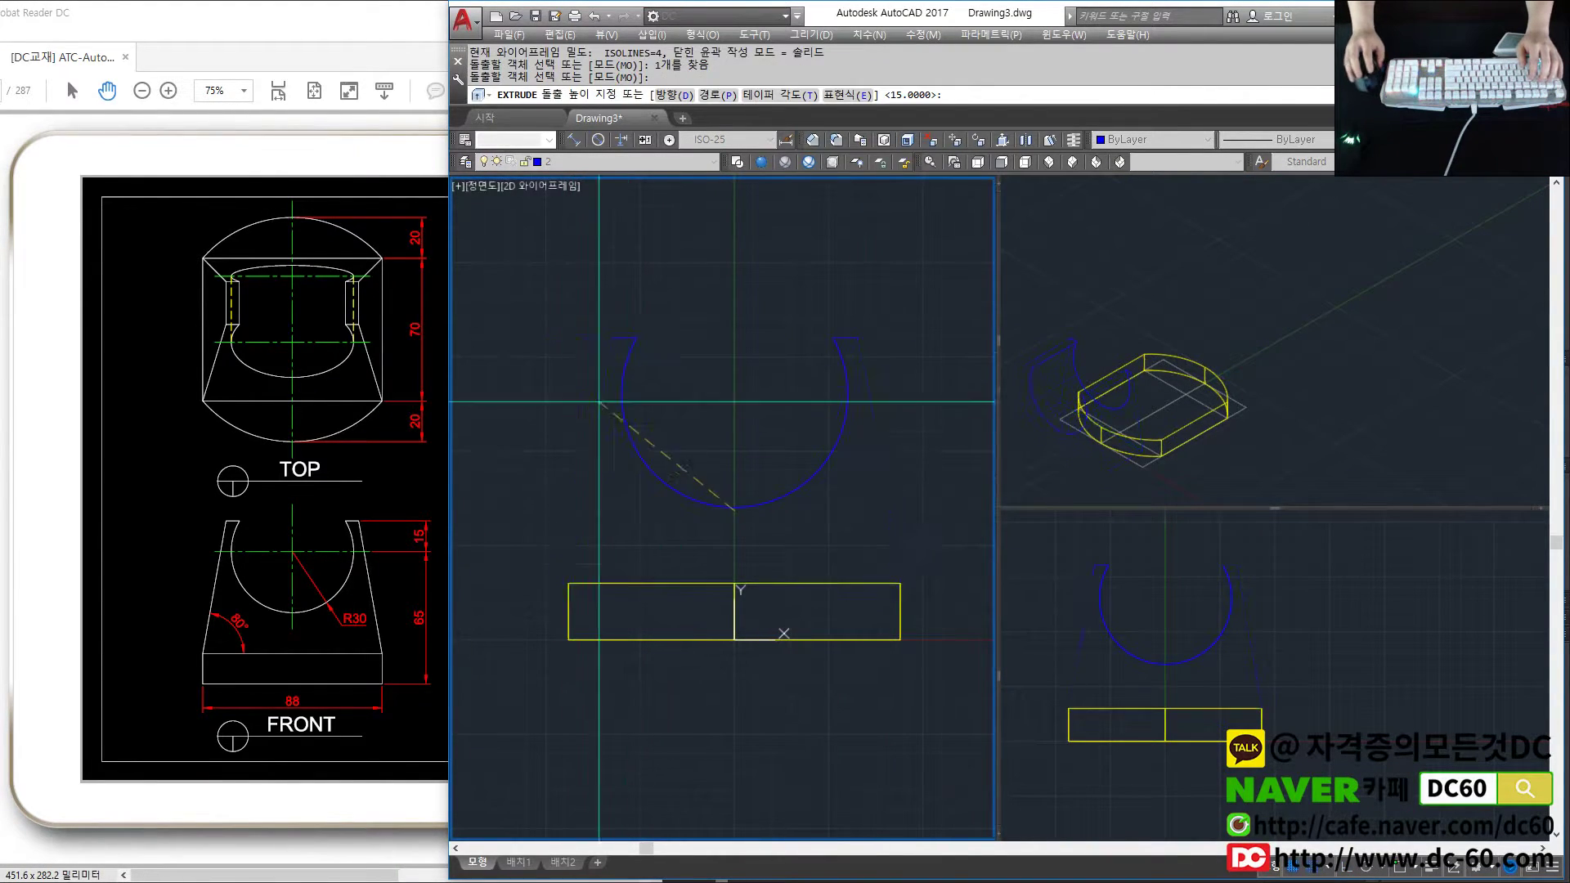
{"action": "type", "text": "90"}
{"action": "key", "text": "Return"}
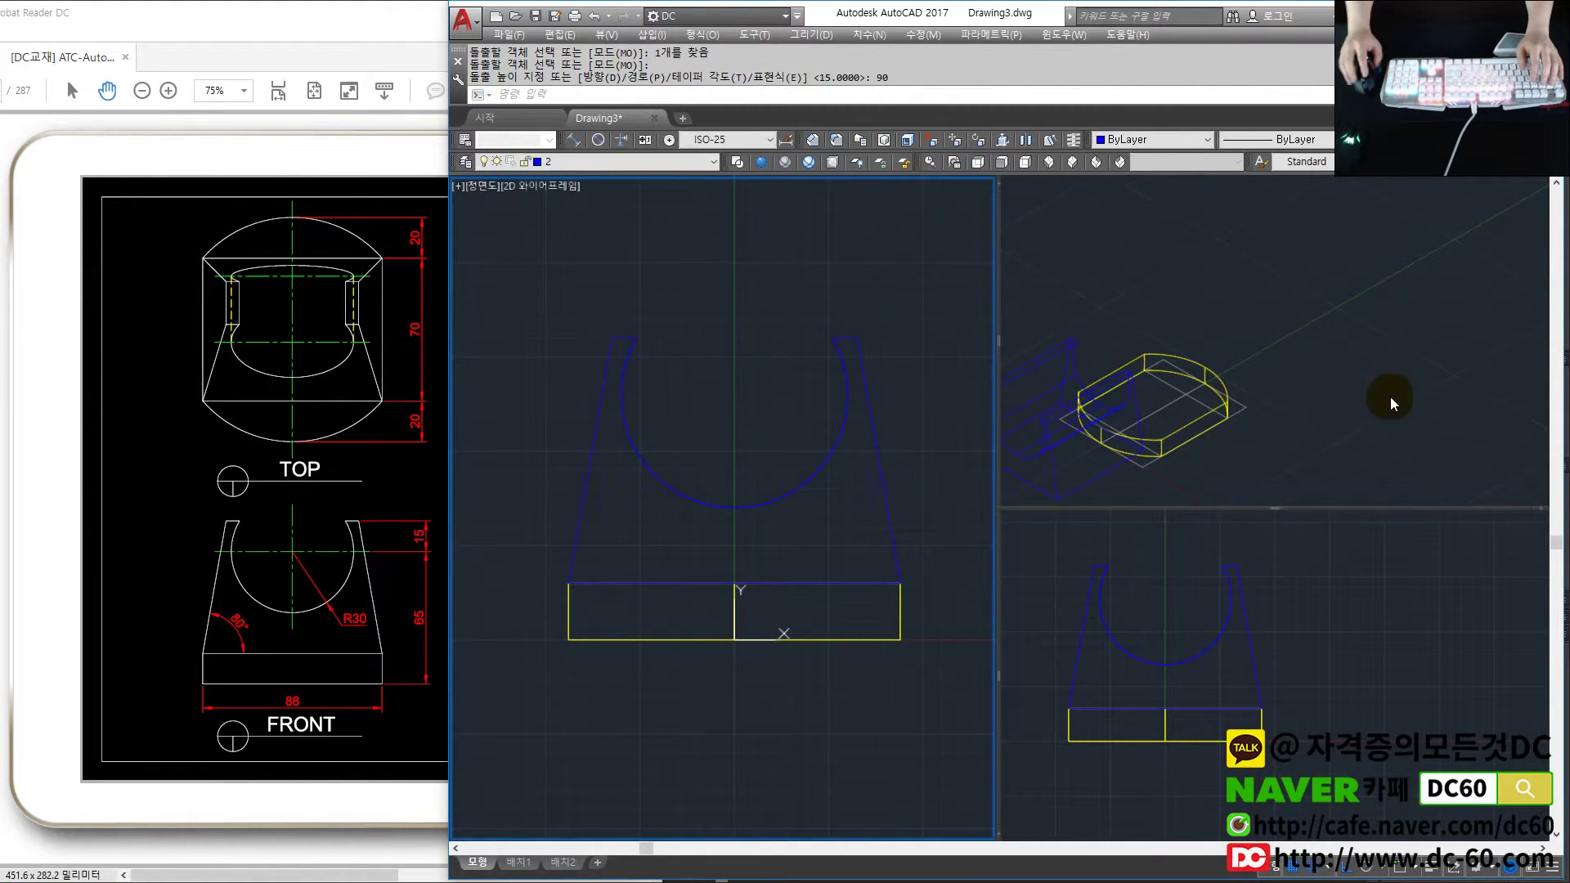
- Zoom the 3D view and switch the lower right viewport to a top view
{"action": "left_click", "coordinate": [1174, 392]}
{"action": "scroll", "coordinate": [1175, 376], "scroll_direction": "up", "scroll_amount": 2}
{"action": "scroll", "coordinate": [1166, 355], "scroll_direction": "up", "scroll_amount": 2}
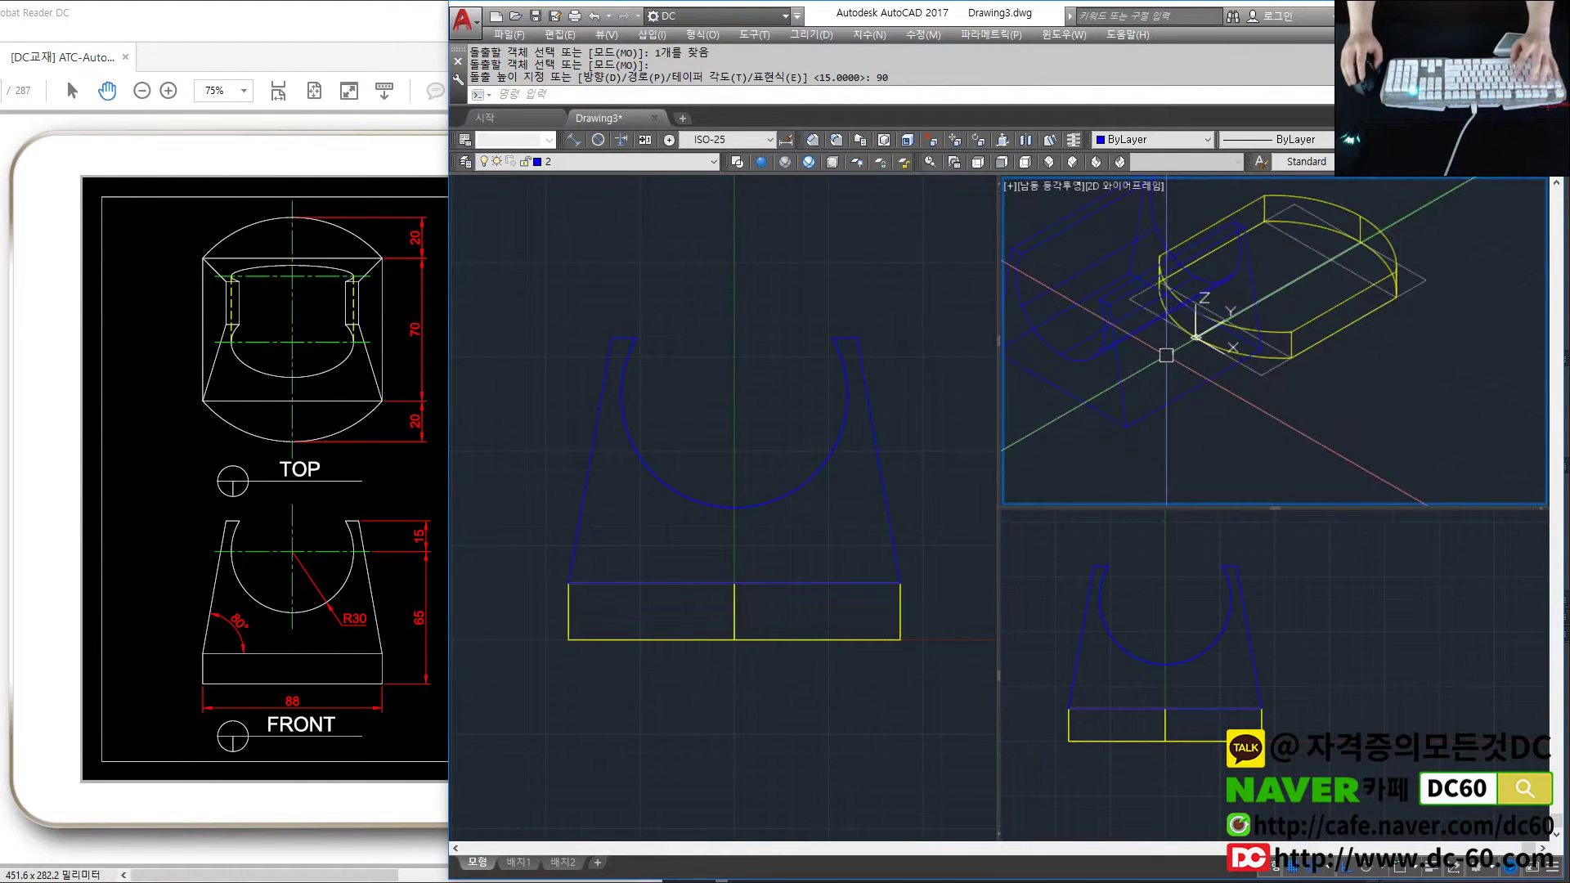
{"action": "left_click", "coordinate": [1139, 632]}
{"action": "type", "text": "5"}
{"action": "key", "text": "Return"}
{"action": "scroll", "coordinate": [1273, 642], "scroll_direction": "up", "scroll_amount": 2}
- Select the extruded cradle solid in the top view for moving
{"action": "type", "text": "m"}
{"action": "key", "text": "Return"}
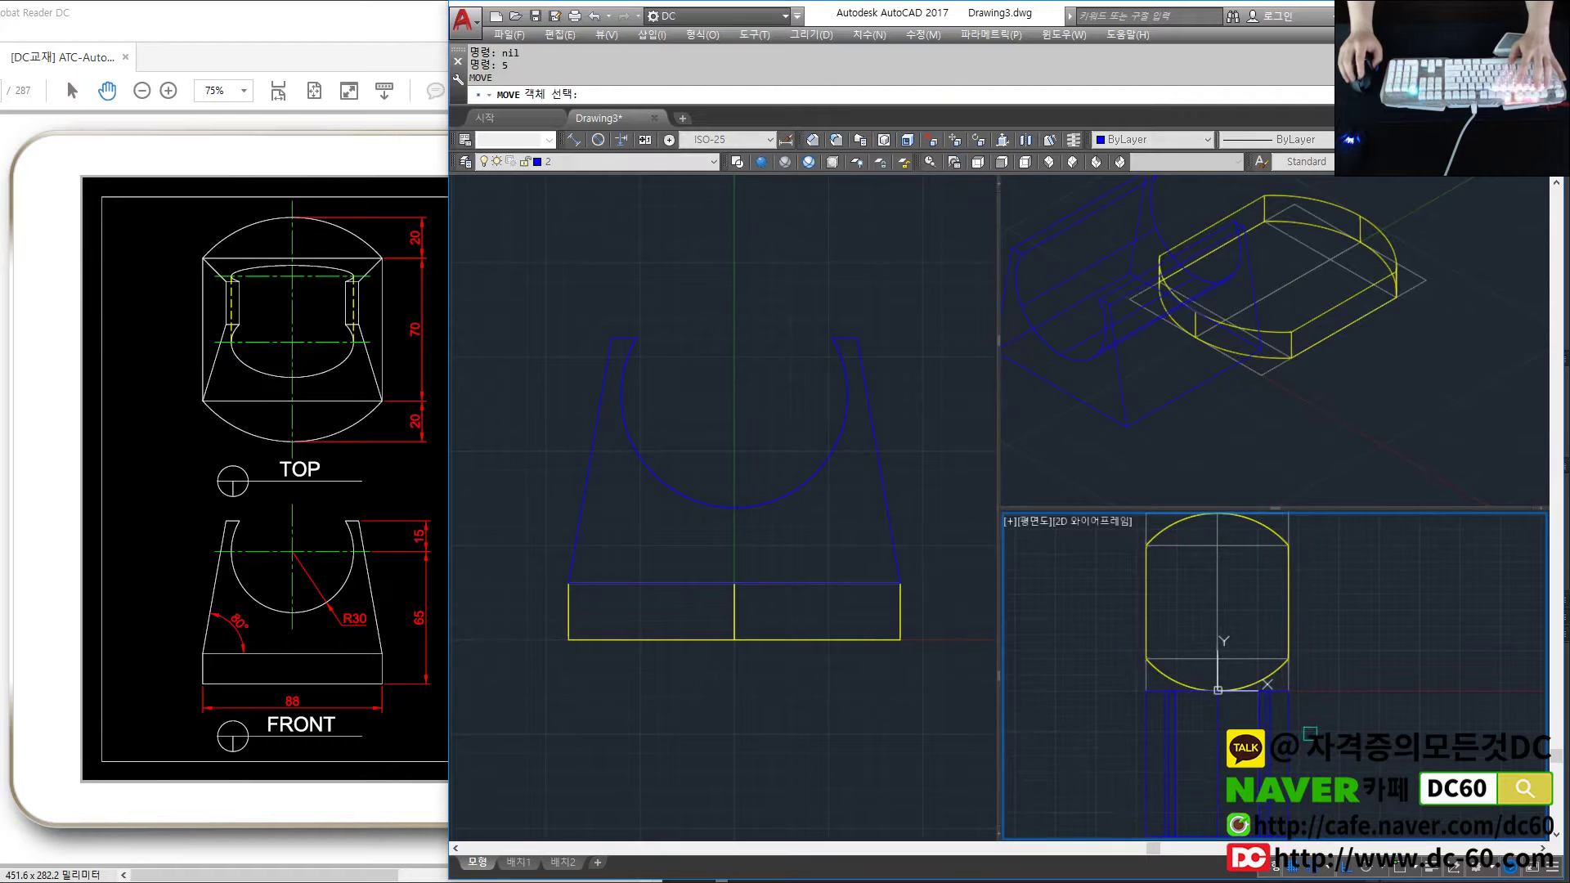
{"action": "left_click_drag", "start_coordinate": [1309, 733], "coordinate": [1256, 701]}
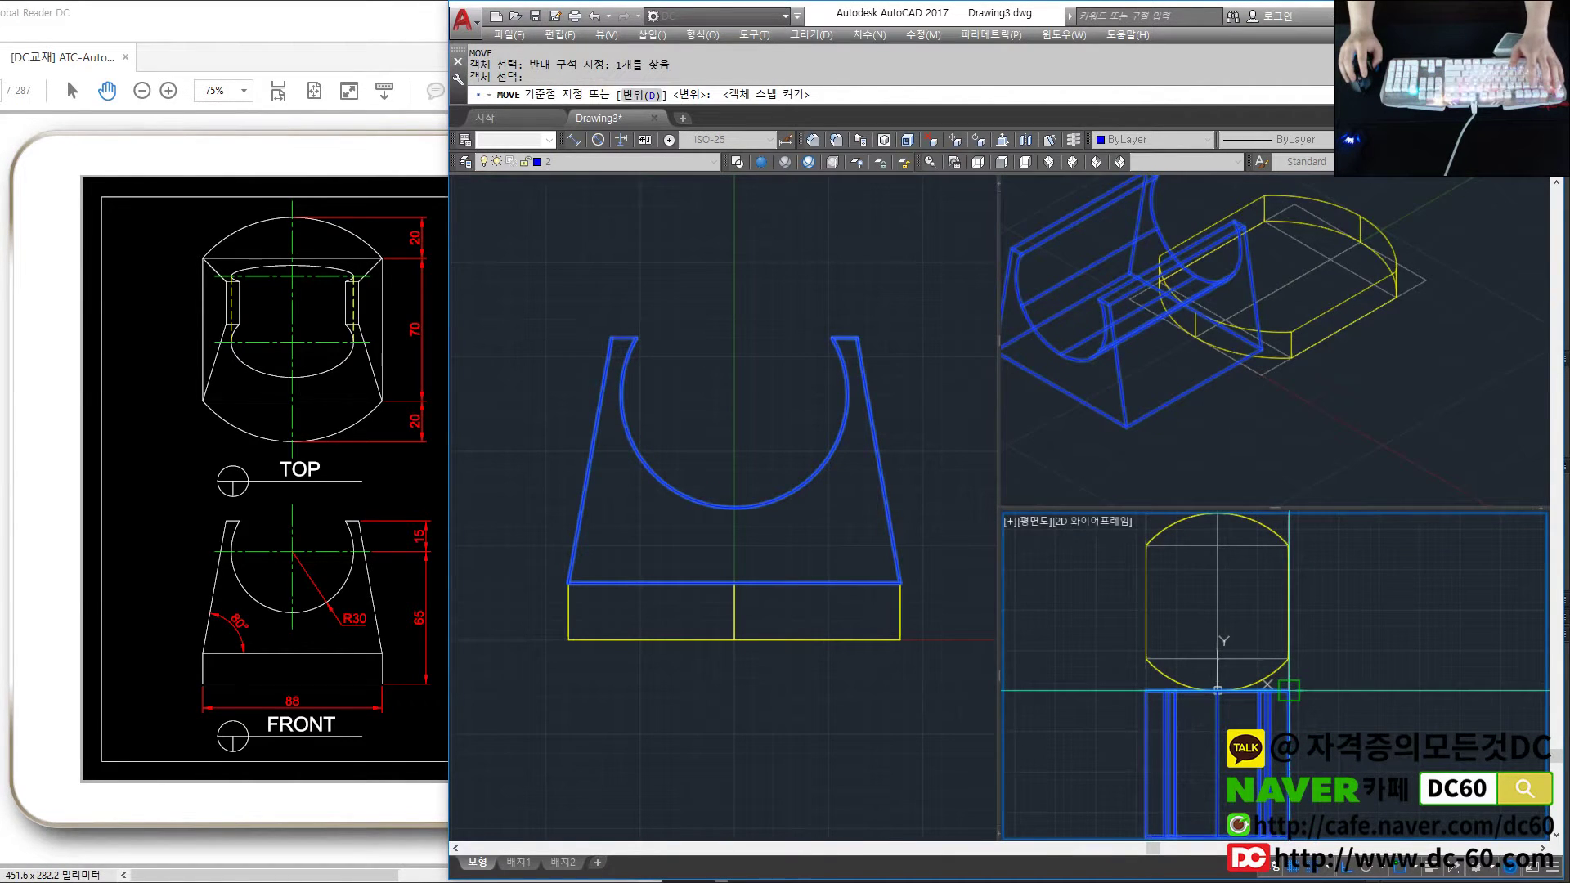
- Finish a trial move of the blue upright solid, then undo it
{"action": "key", "text": "Return"}
{"action": "left_click", "coordinate": [1289, 689]}
{"action": "left_click", "coordinate": [1288, 546]}
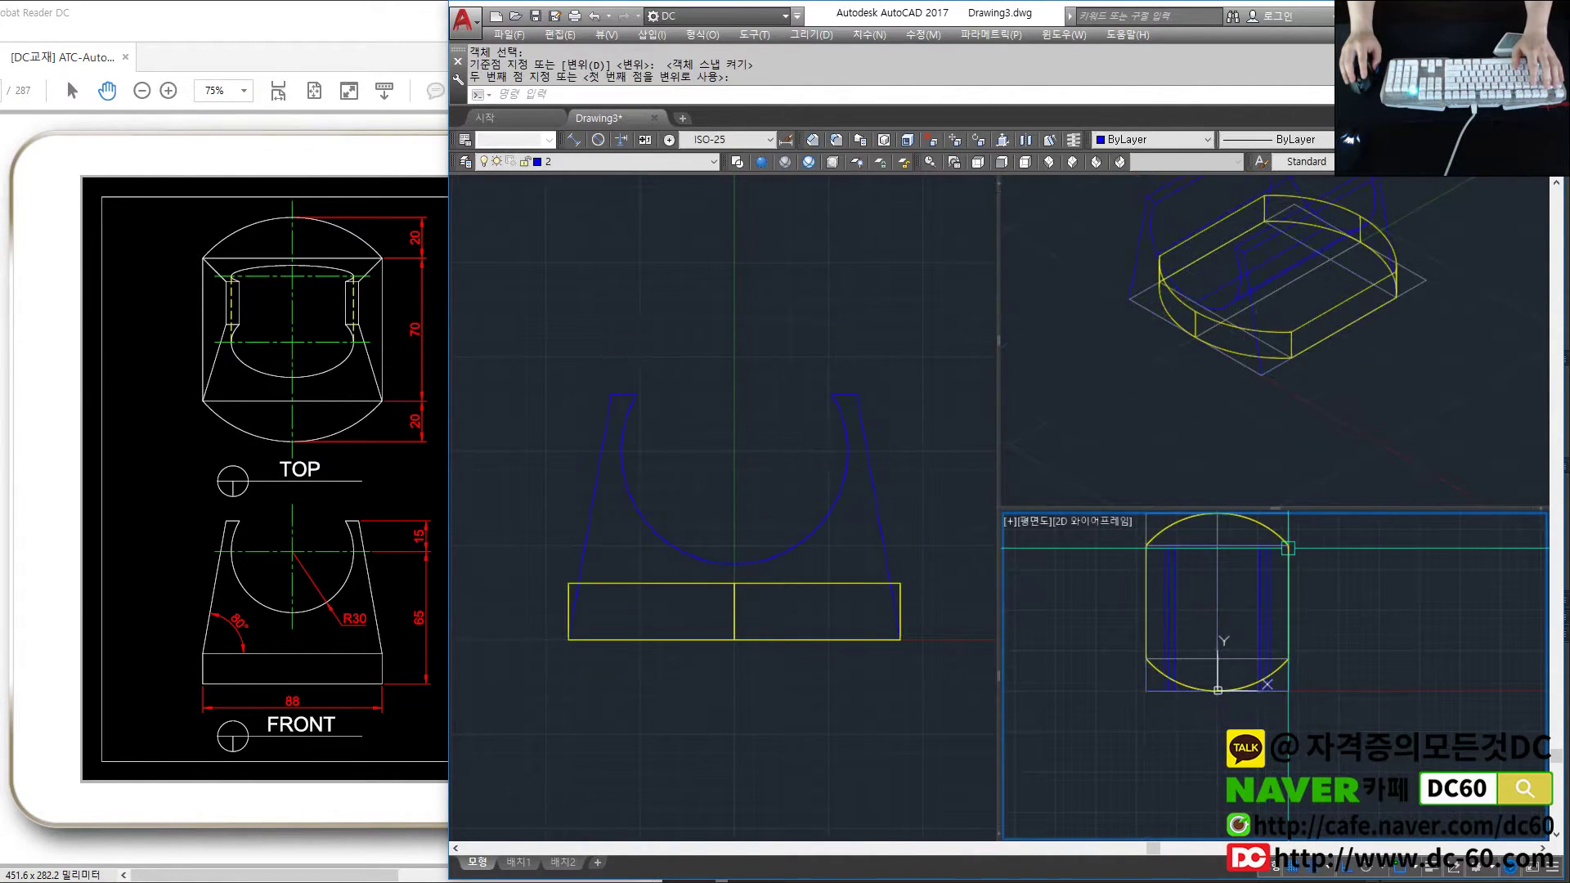
{"action": "key", "text": "Escape"}
{"action": "key", "text": "ctrl+z"}
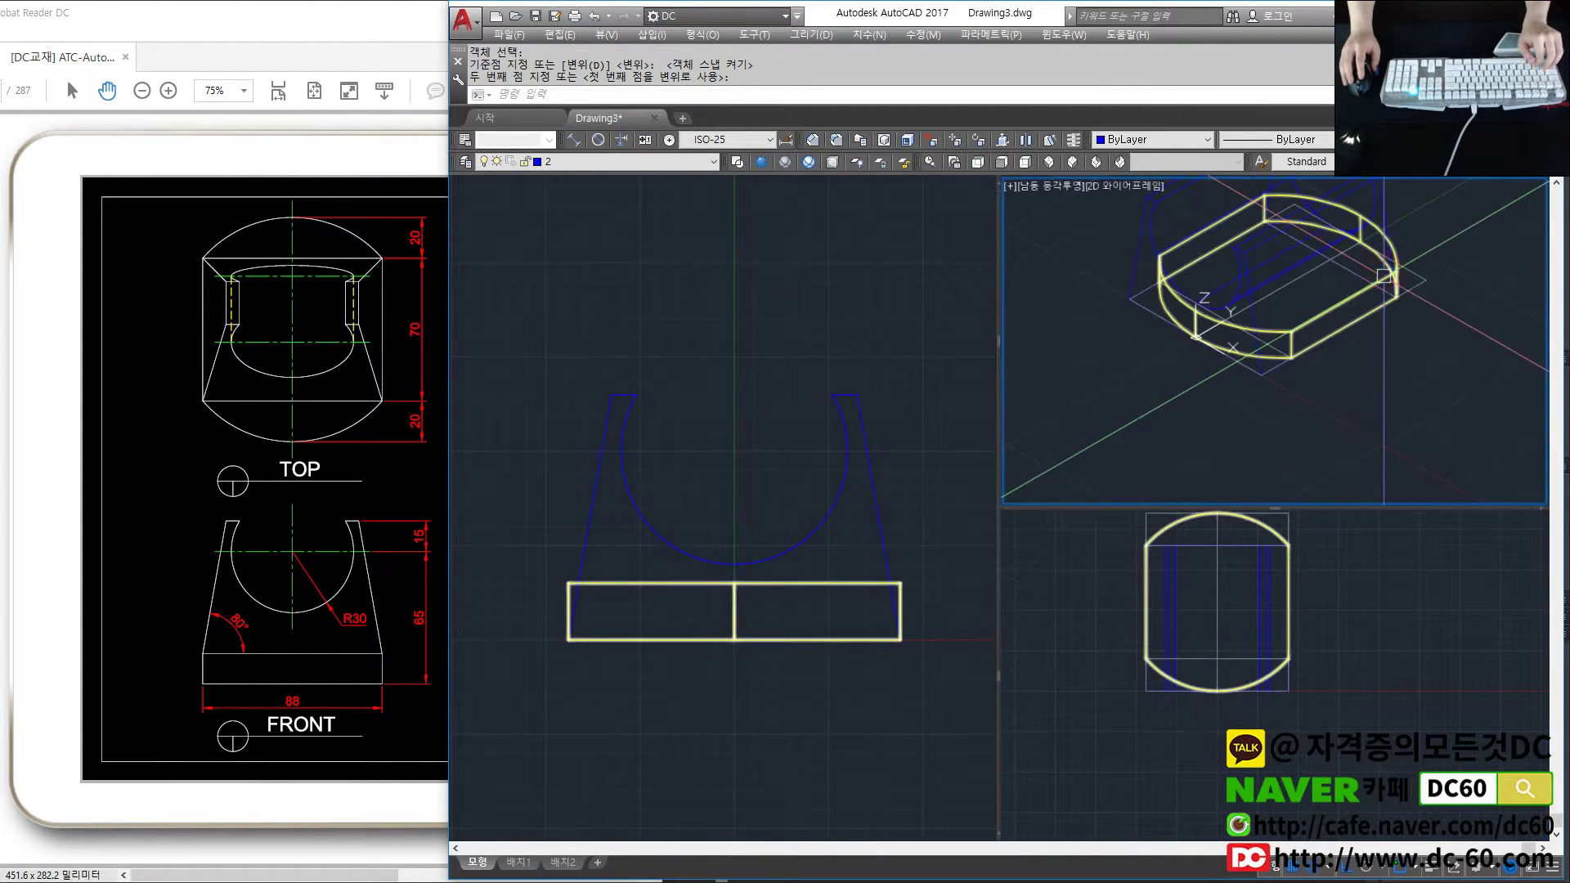
{"action": "key", "text": "ctrl+z"}
{"action": "key", "text": "ctrl+z"}
{"action": "key", "text": "ctrl+z"}
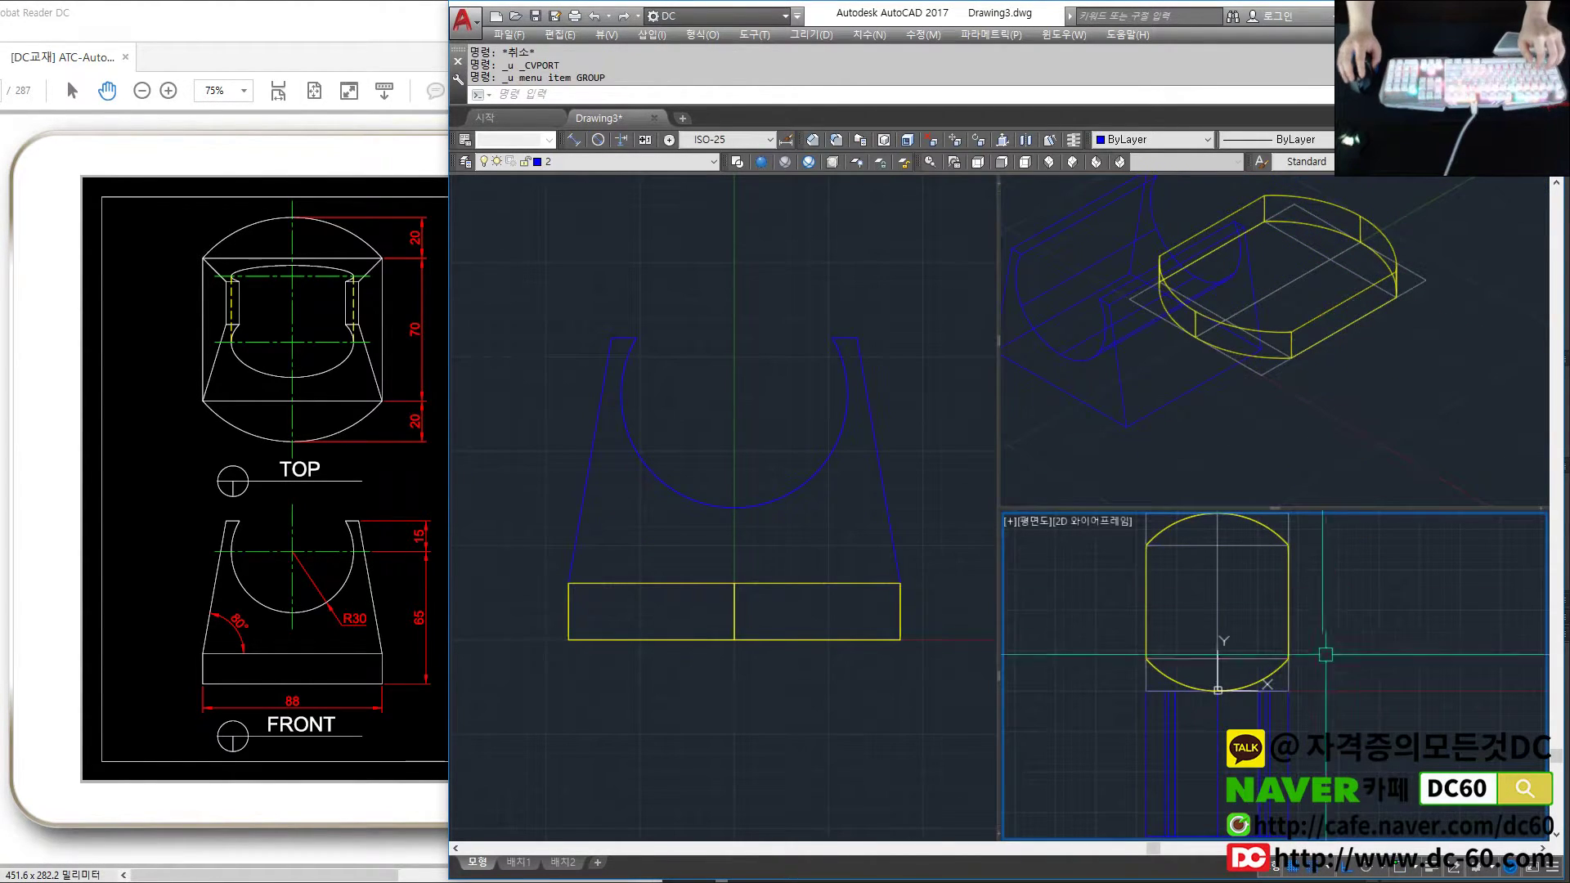
- Switch the left front viewport to the Top view
{"action": "left_click", "coordinate": [868, 601]}
{"action": "key", "text": "Escape"}
{"action": "key", "text": "Escape"}
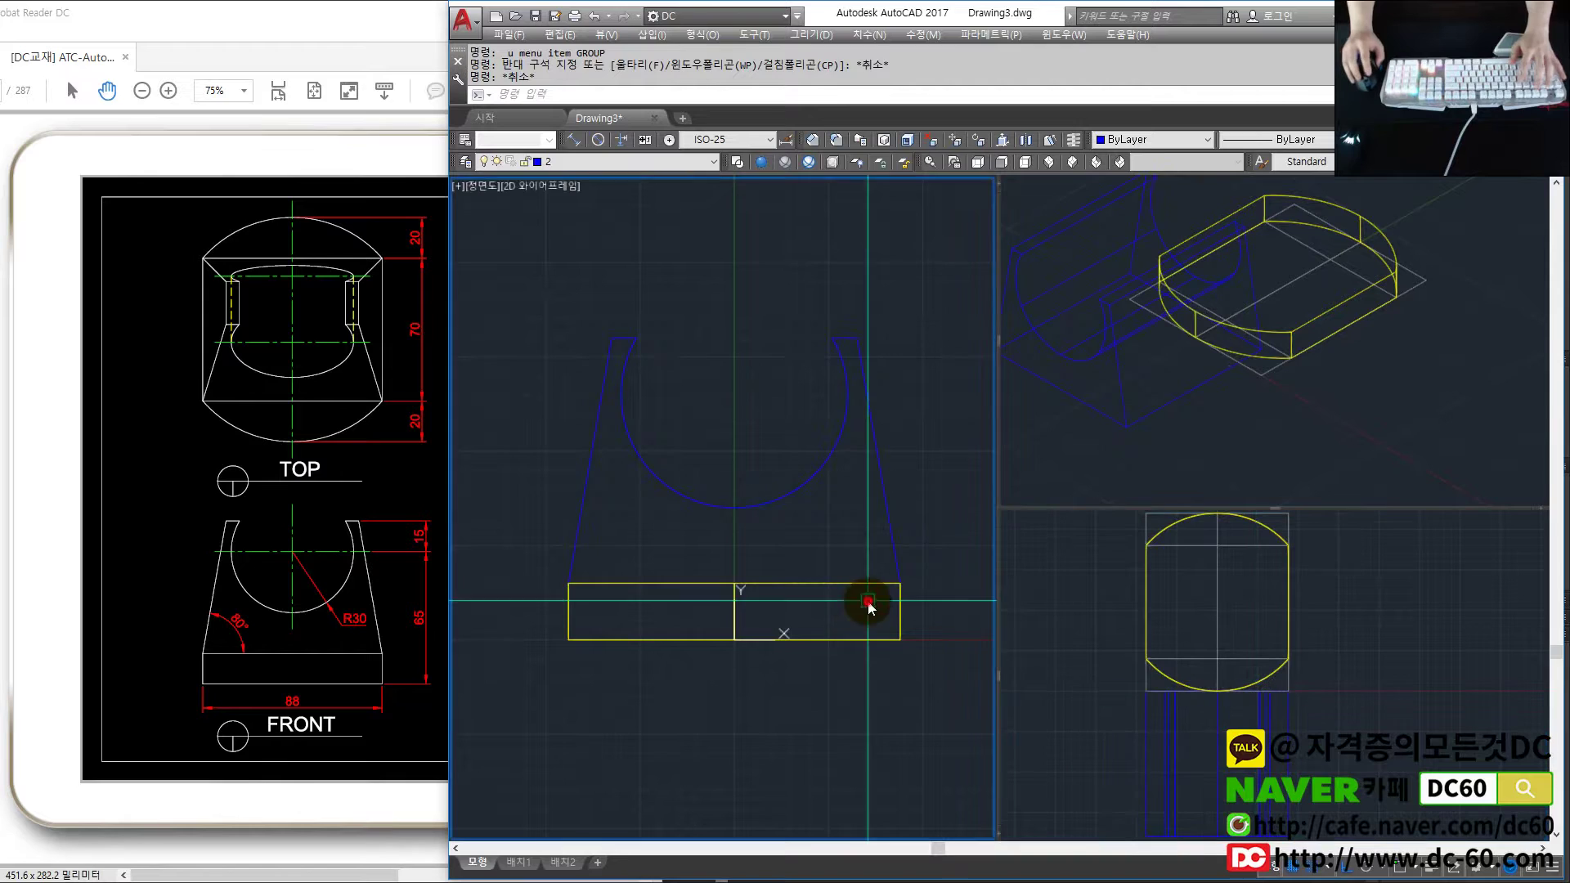
{"action": "type", "text": "5"}
{"action": "key", "text": "space"}
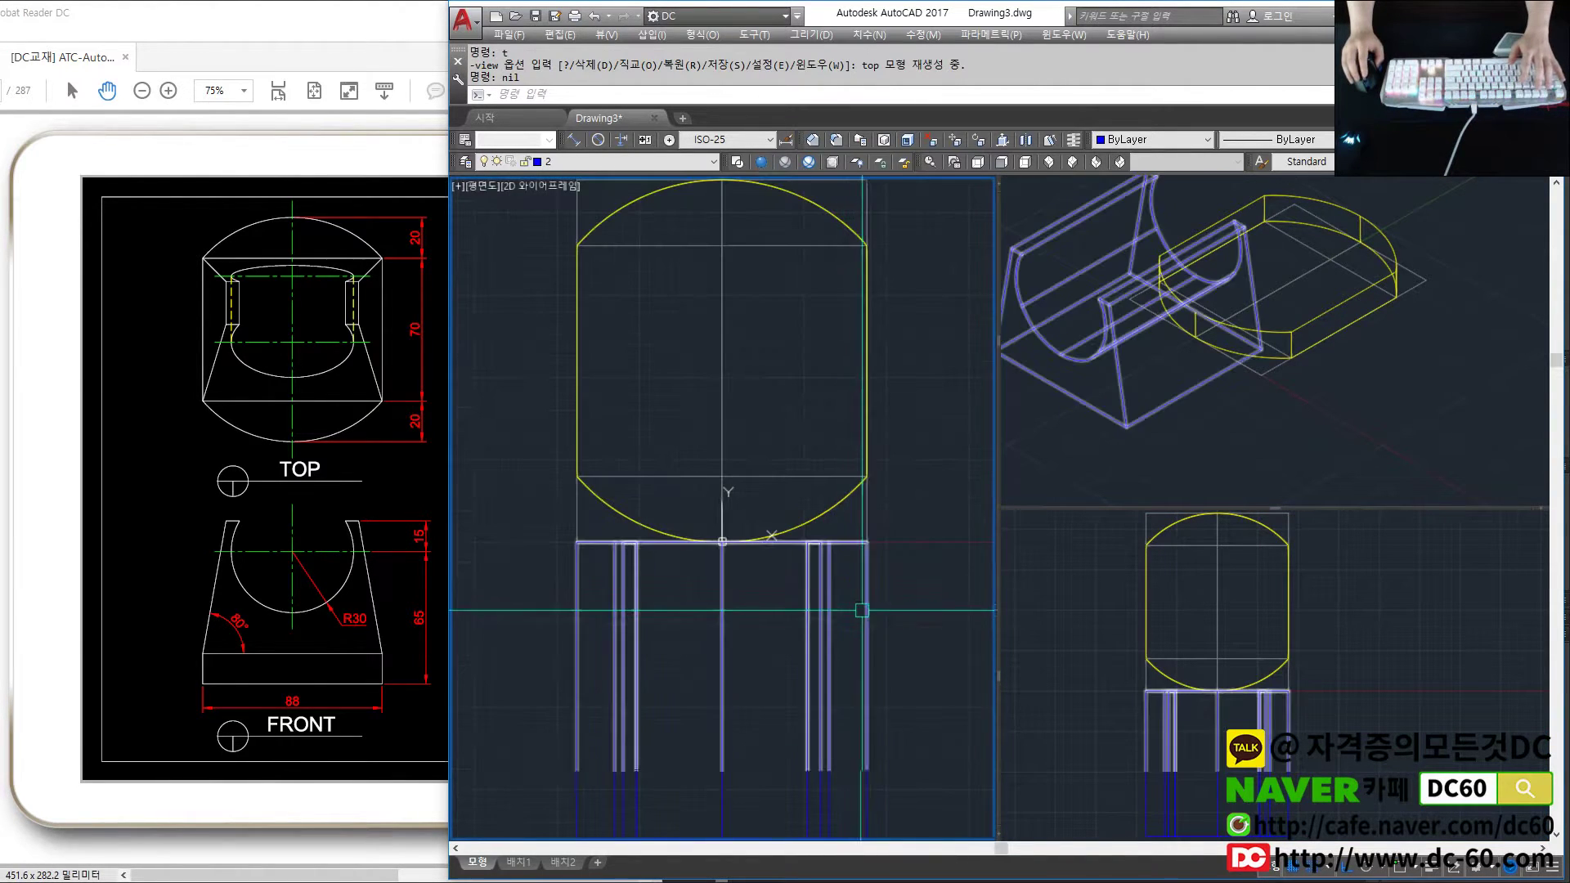
- Move the blue upright solid to a new position in the top view
{"action": "type", "text": "m"}
{"action": "key", "text": "space"}
{"action": "left_click", "coordinate": [863, 615]}
{"action": "key", "text": "space"}
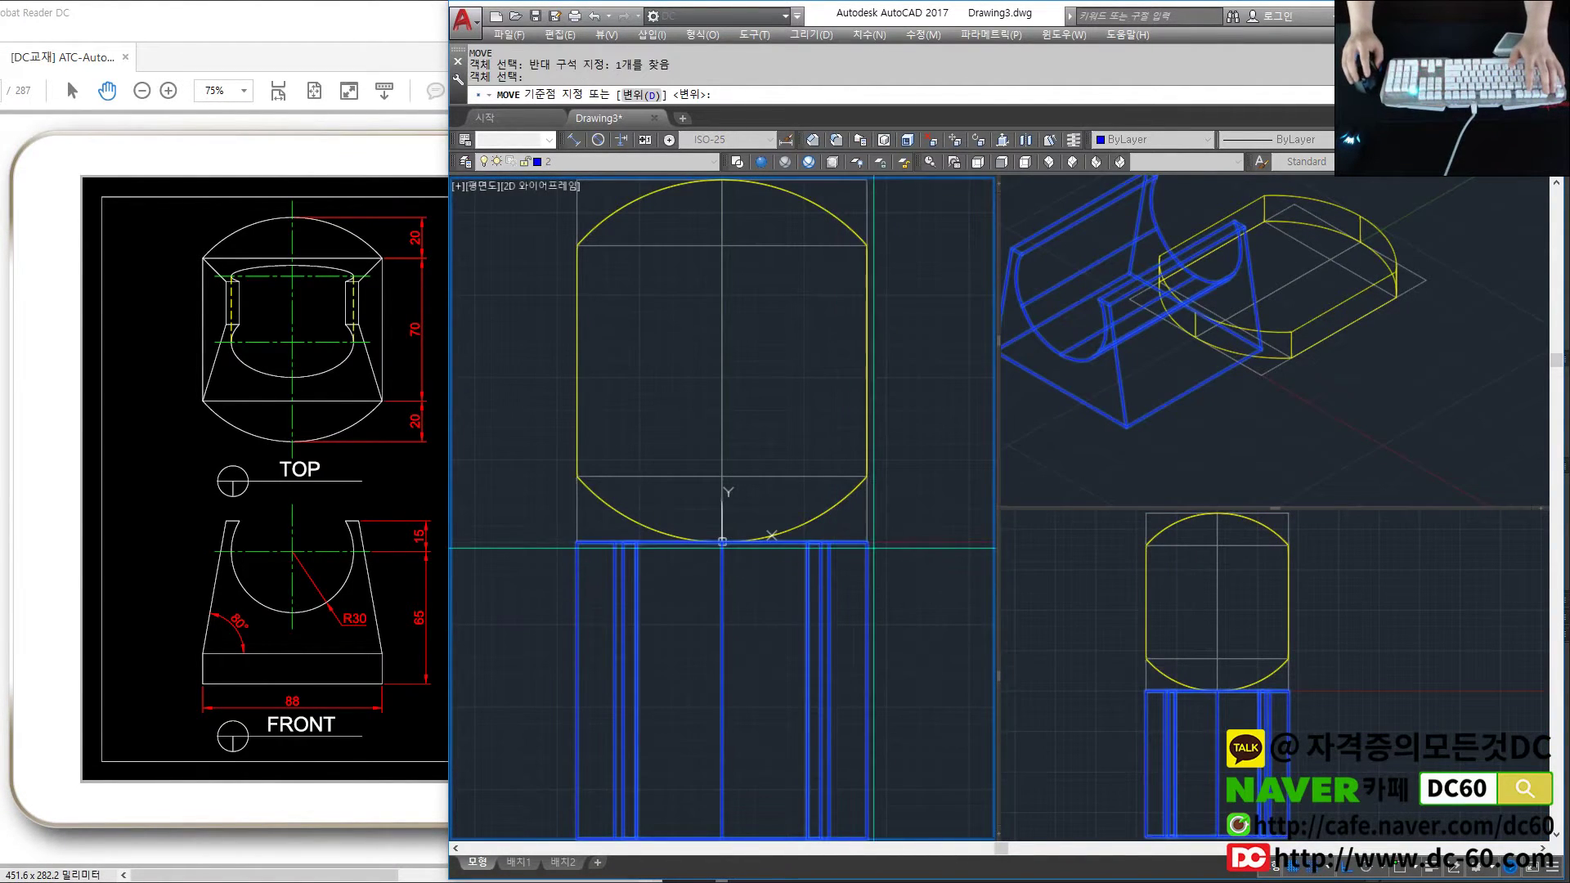
{"action": "key", "text": "F3"}
{"action": "left_click", "coordinate": [867, 542]}
{"action": "scroll", "coordinate": [912, 520], "scroll_direction": "up", "scroll_amount": 2}
{"action": "scroll", "coordinate": [898, 435], "scroll_direction": "up", "scroll_amount": 3}
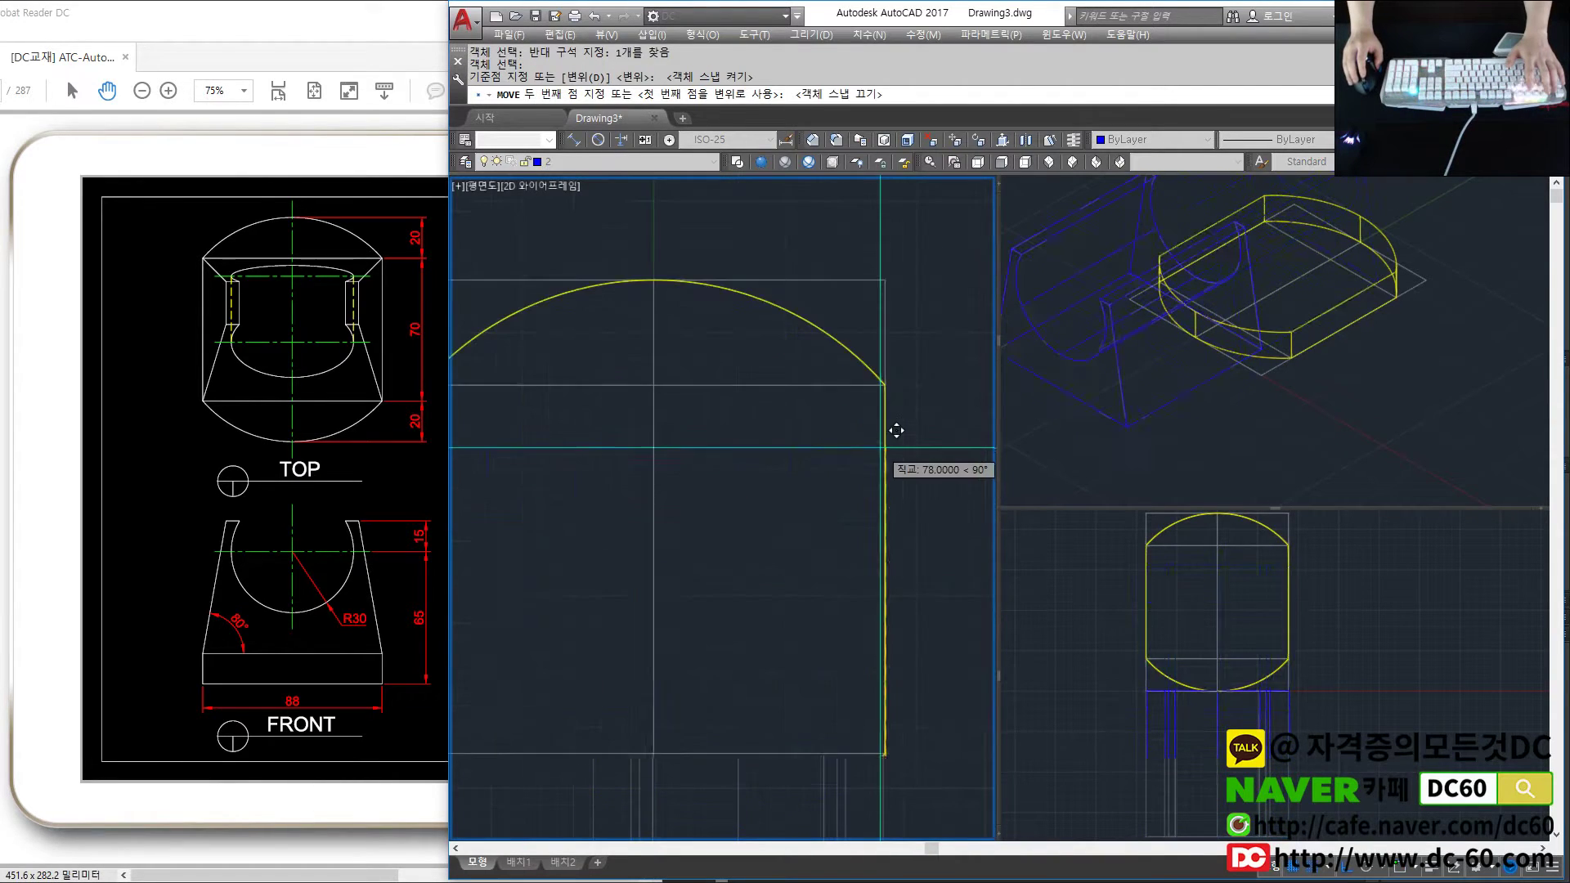
{"action": "scroll", "coordinate": [905, 372], "scroll_direction": "up", "scroll_amount": 2}
{"action": "key", "text": "F3"}
{"action": "left_click", "coordinate": [905, 323]}
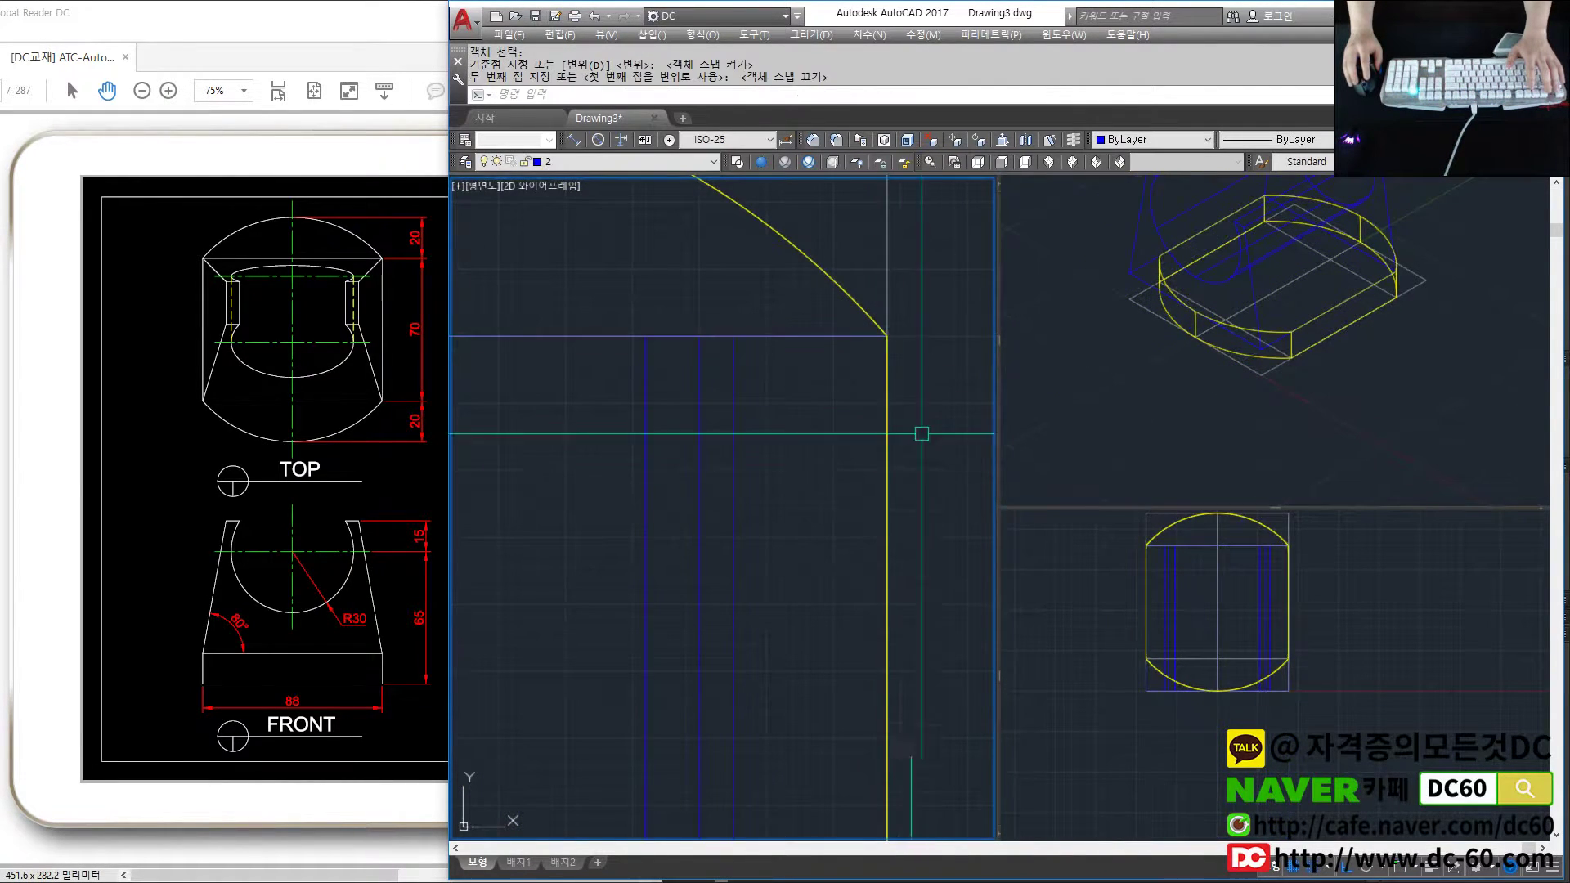
- Reselect the blue solid, then cancel and undo the move
{"action": "left_click", "coordinate": [861, 375]}
{"action": "scroll", "coordinate": [867, 377], "scroll_direction": "down", "scroll_amount": 5}
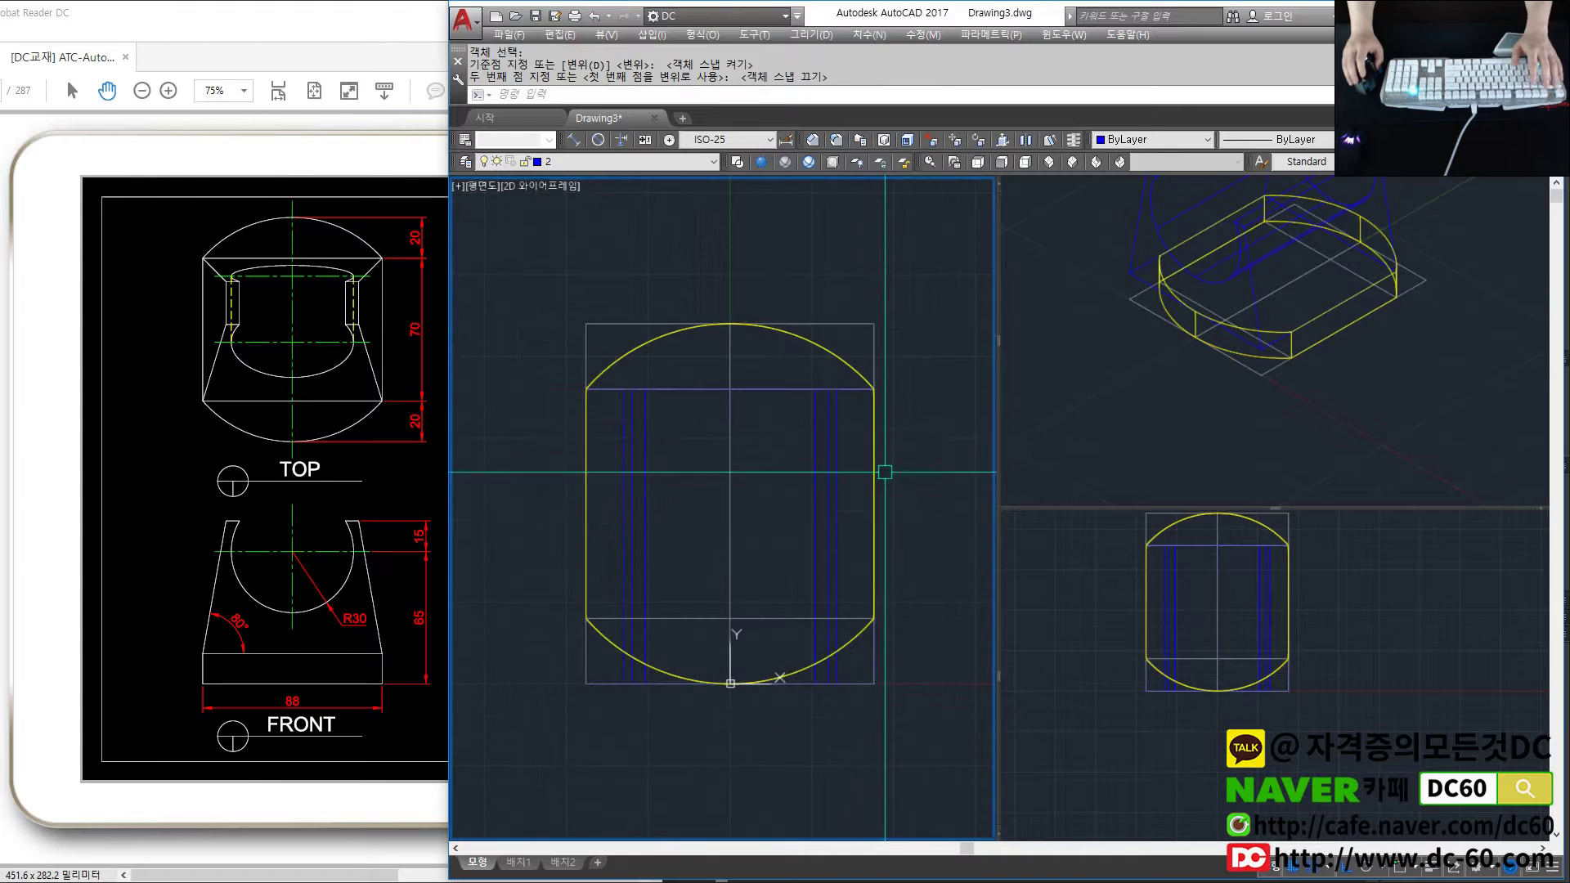
{"action": "left_click", "coordinate": [818, 510]}
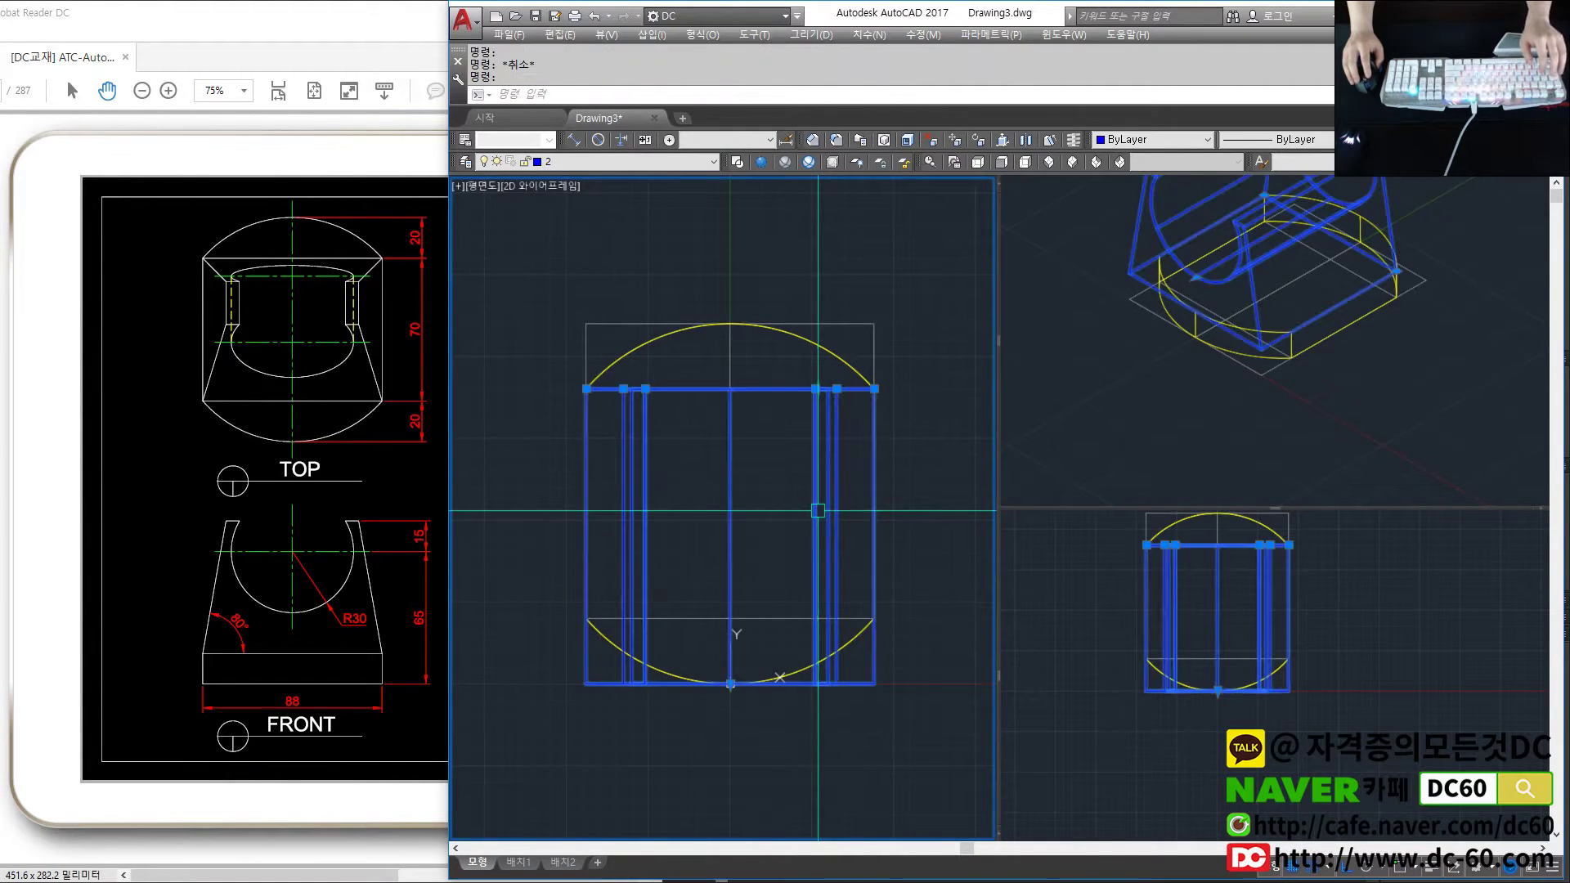
{"action": "key", "text": "Escape"}
{"action": "key", "text": "ctrl+z"}
{"action": "key", "text": "ctrl+z"}
{"action": "key", "text": "ctrl+z"}
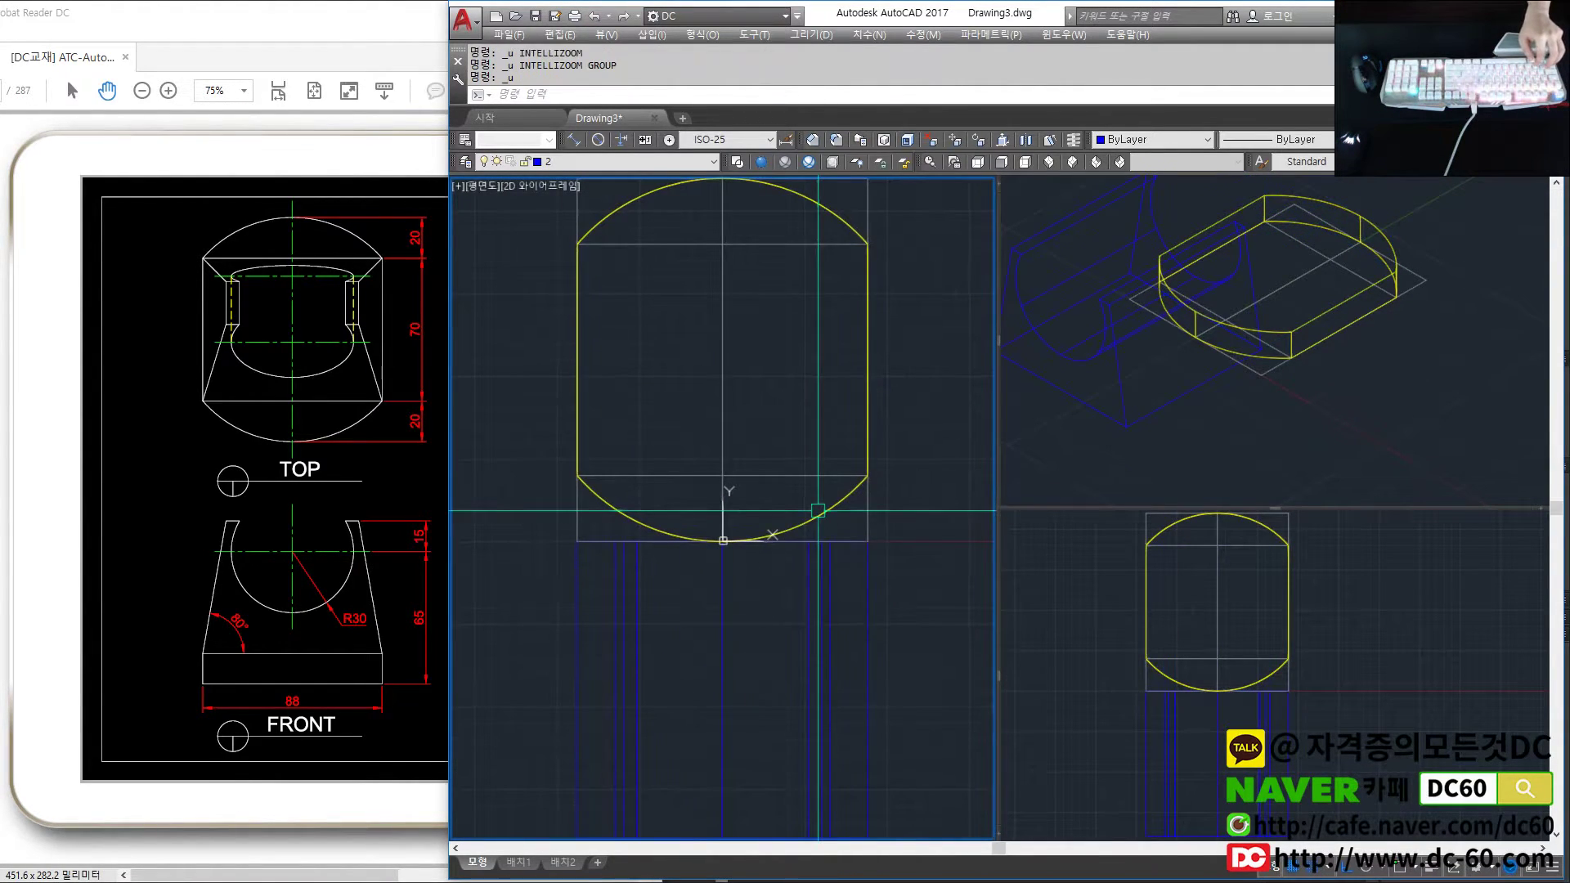
- Measure the yellow outline's depth as 70 with DIST, undo, and open the blue solid's Properties
{"action": "type", "text": "di"}
{"action": "key", "text": "space"}
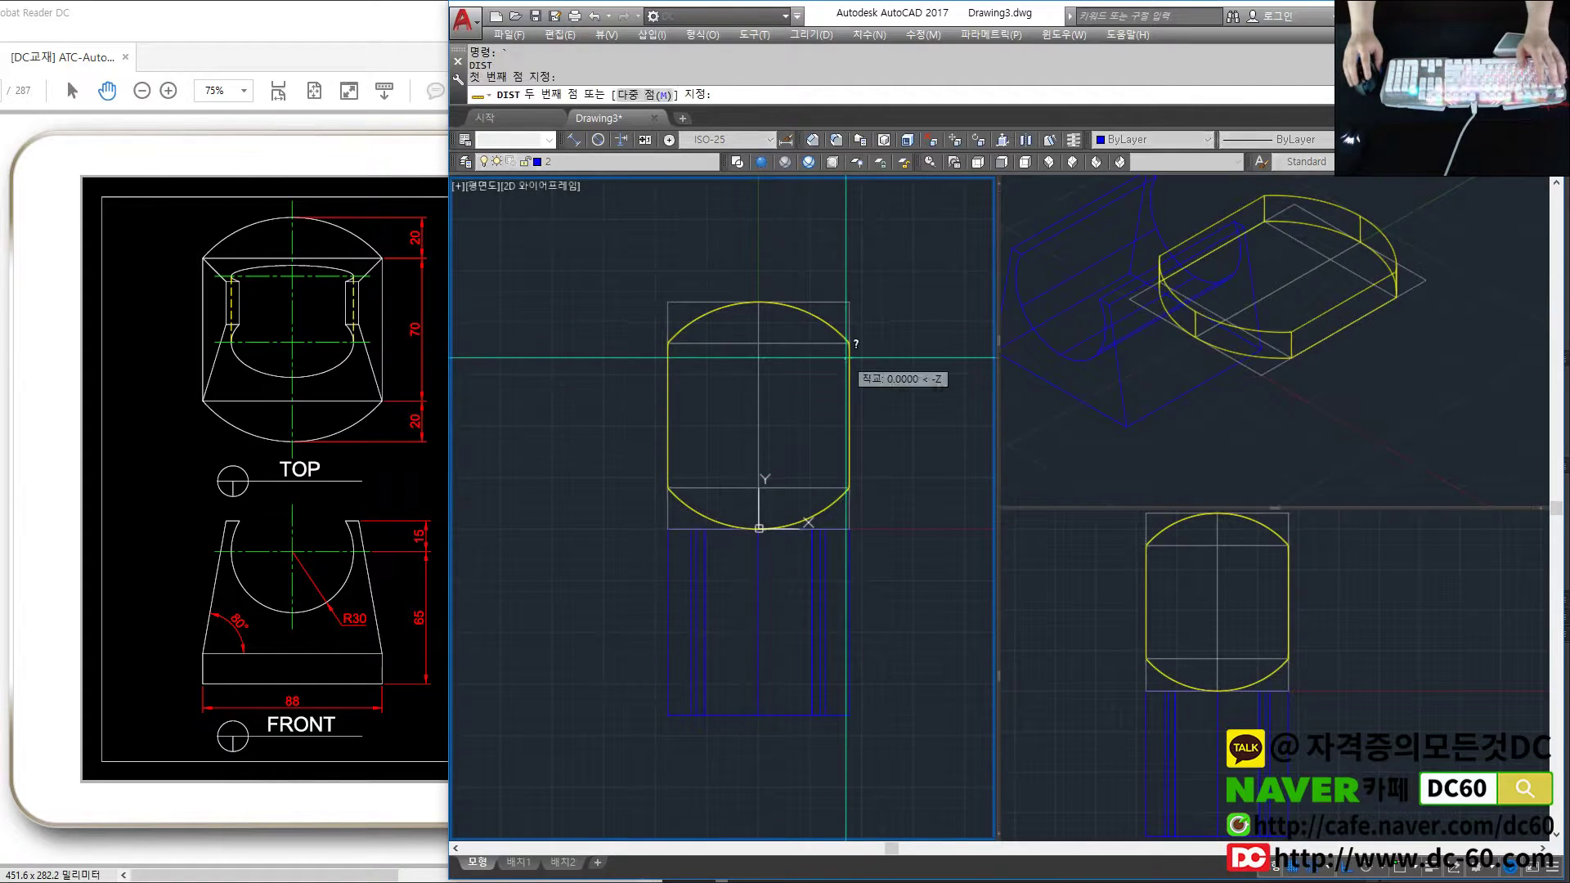
{"action": "left_click", "coordinate": [850, 341]}
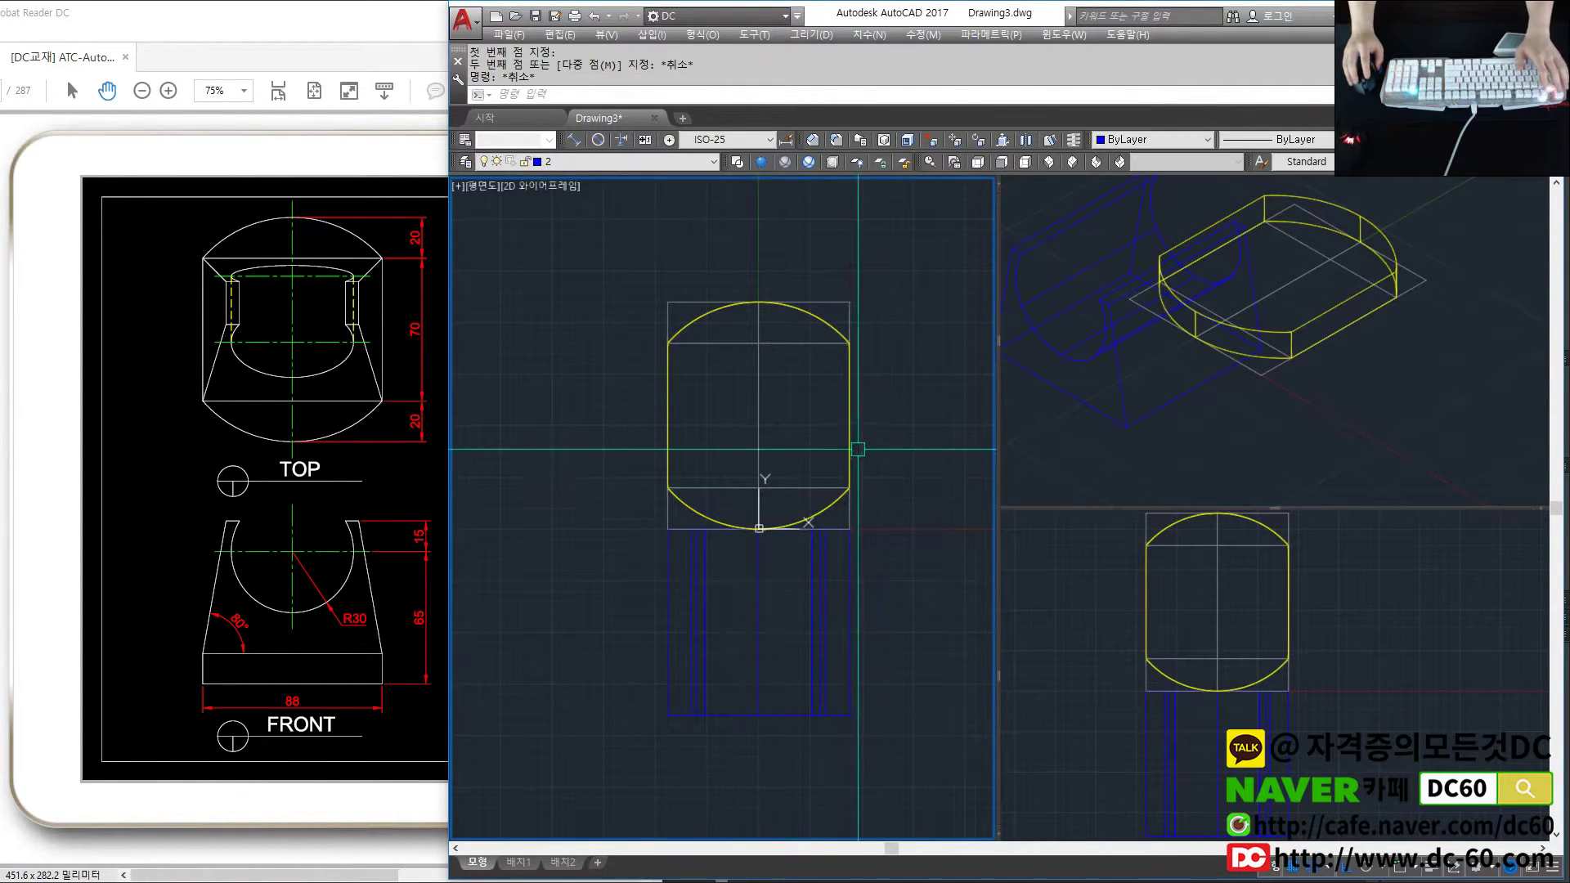
{"action": "key", "text": "Escape"}
{"action": "key", "text": "space"}
{"action": "left_click", "coordinate": [850, 342]}
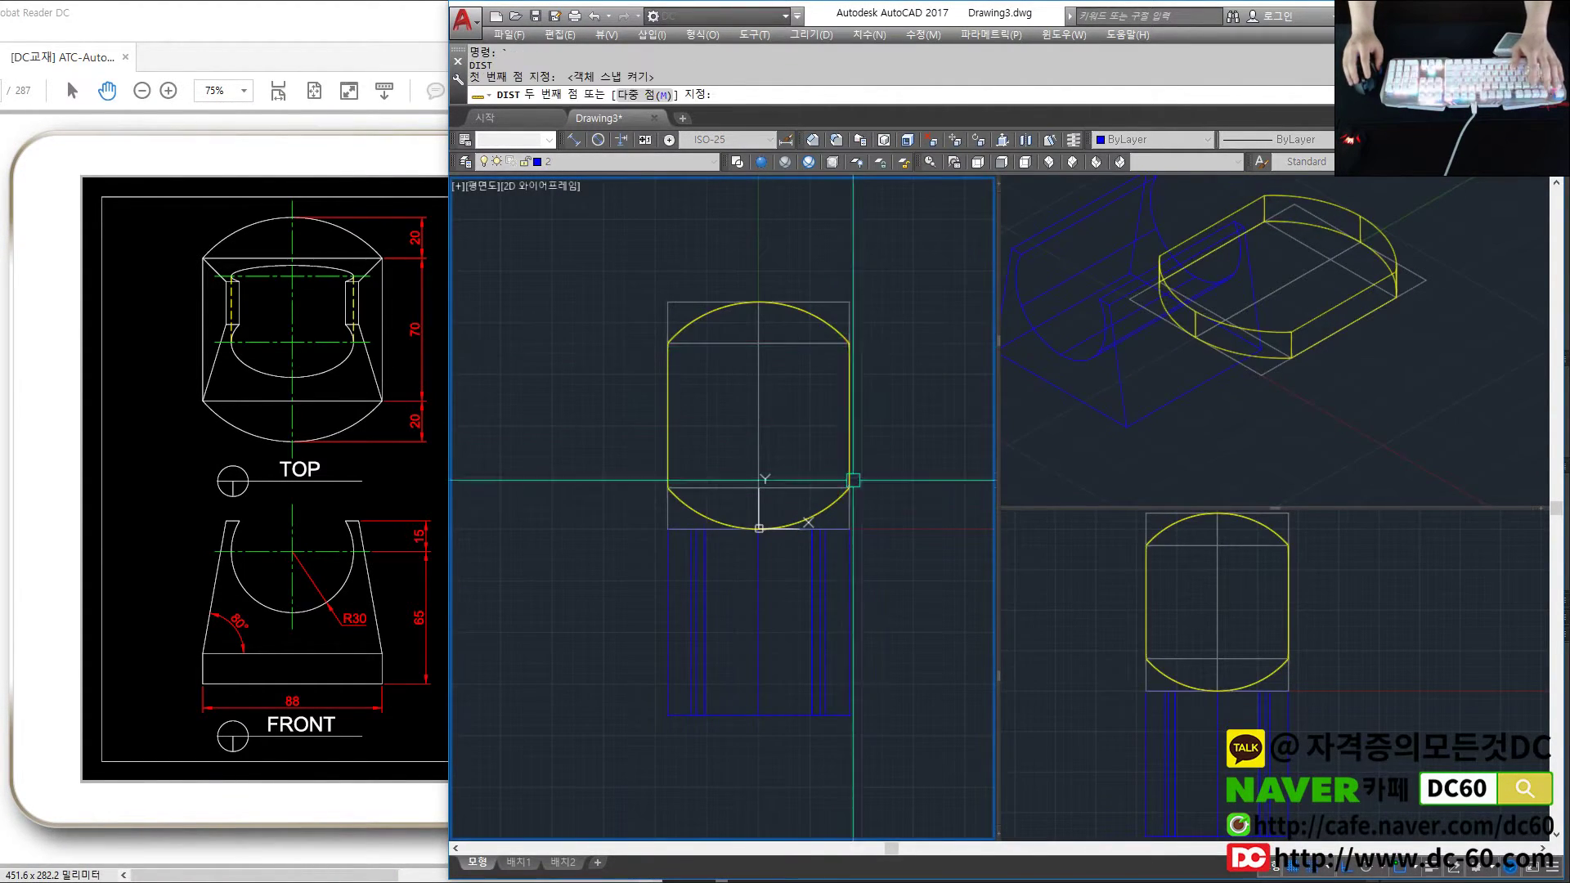
{"action": "left_click", "coordinate": [850, 488]}
{"action": "key", "text": "Escape"}
{"action": "key", "text": "ctrl+z"}
{"action": "key", "text": "ctrl+z"}
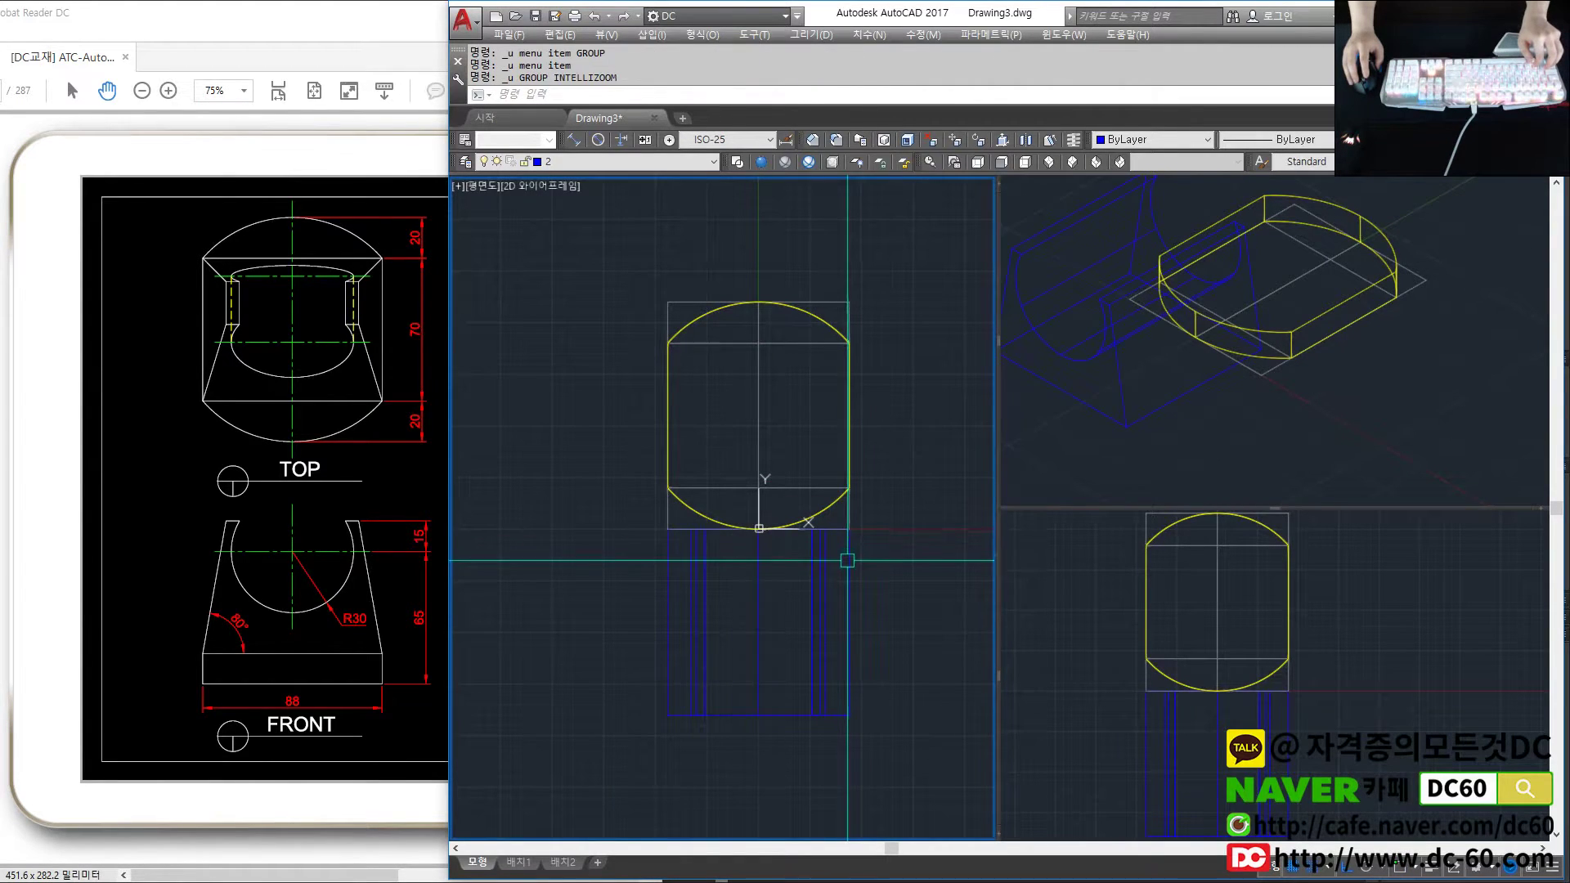
{"action": "double_click", "coordinate": [847, 560]}
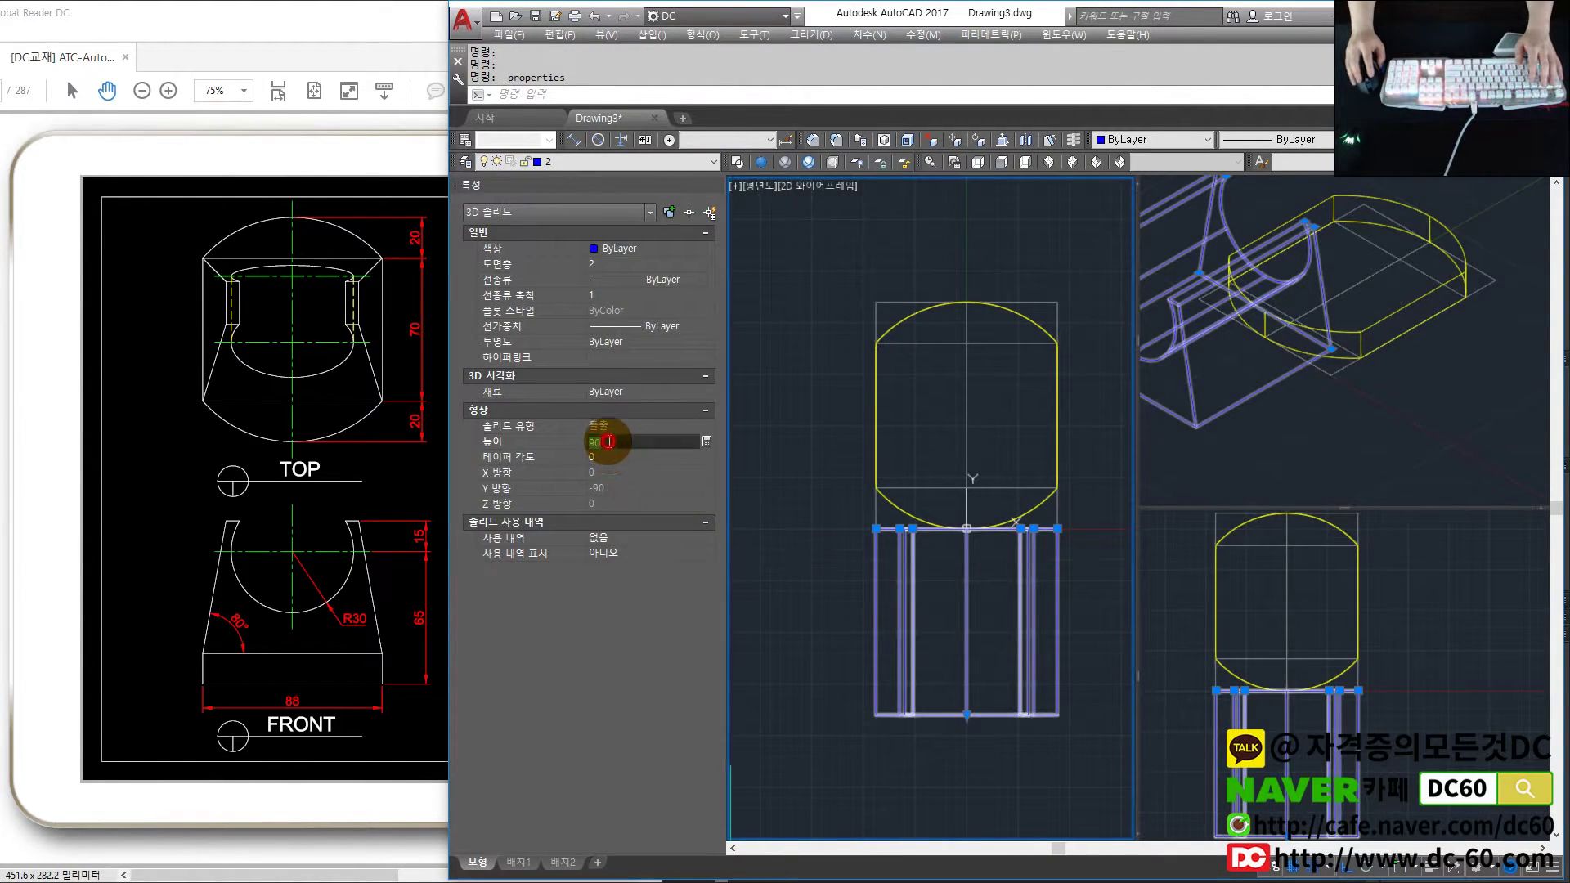
- Set the blue solid's Height to 70 and close the Properties palette
{"action": "key", "text": "Tab"}
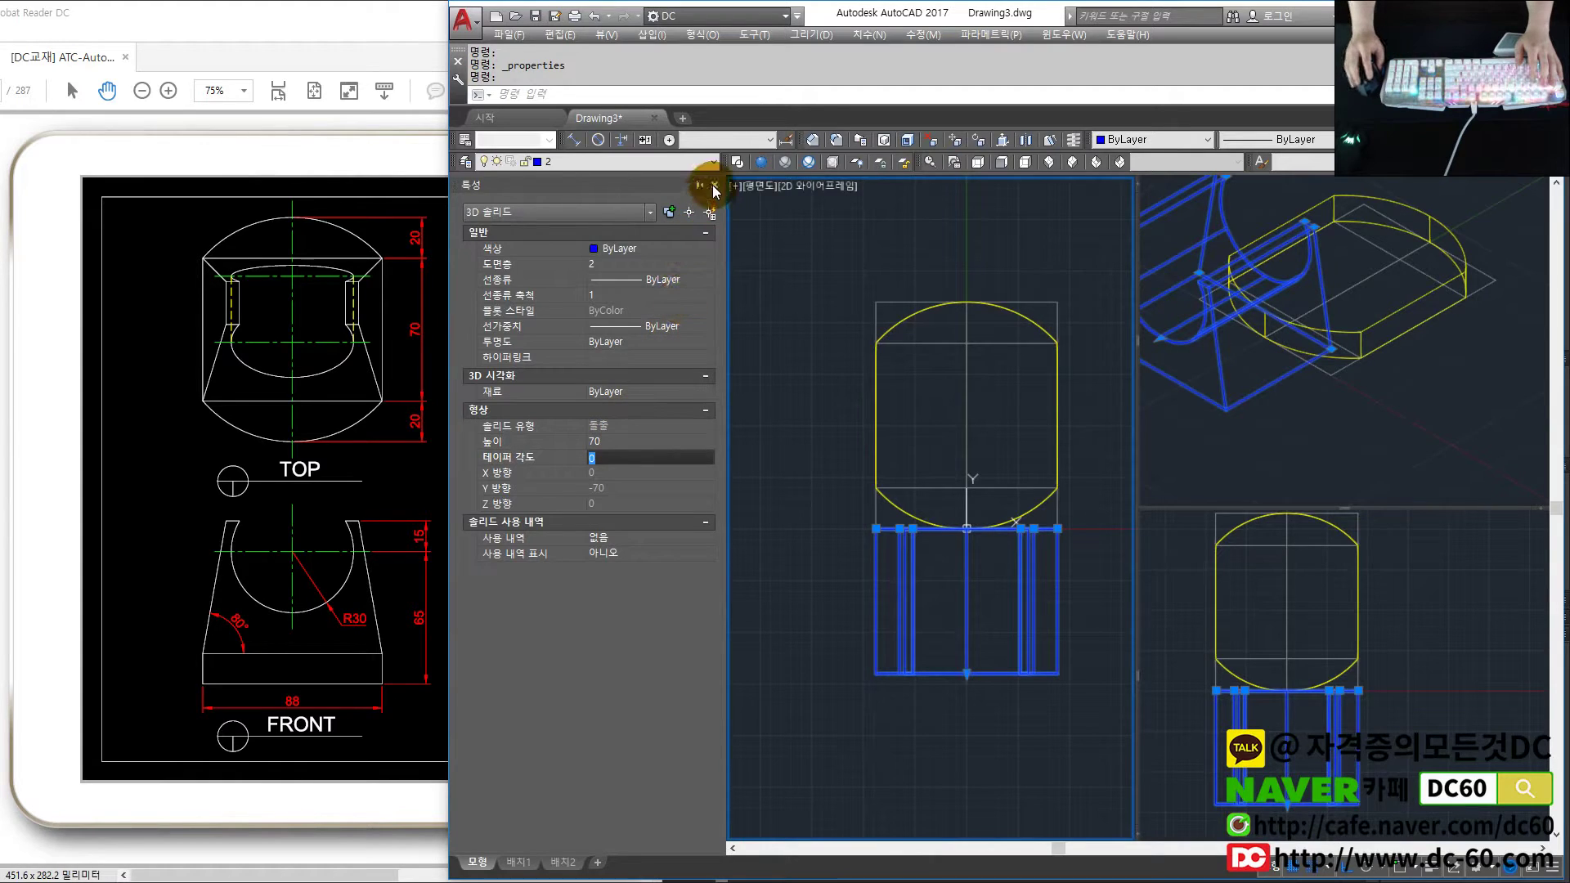
{"action": "left_click", "coordinate": [715, 189]}
{"action": "key", "text": "Escape"}
{"action": "key", "text": "Escape"}
{"action": "key", "text": "Escape"}
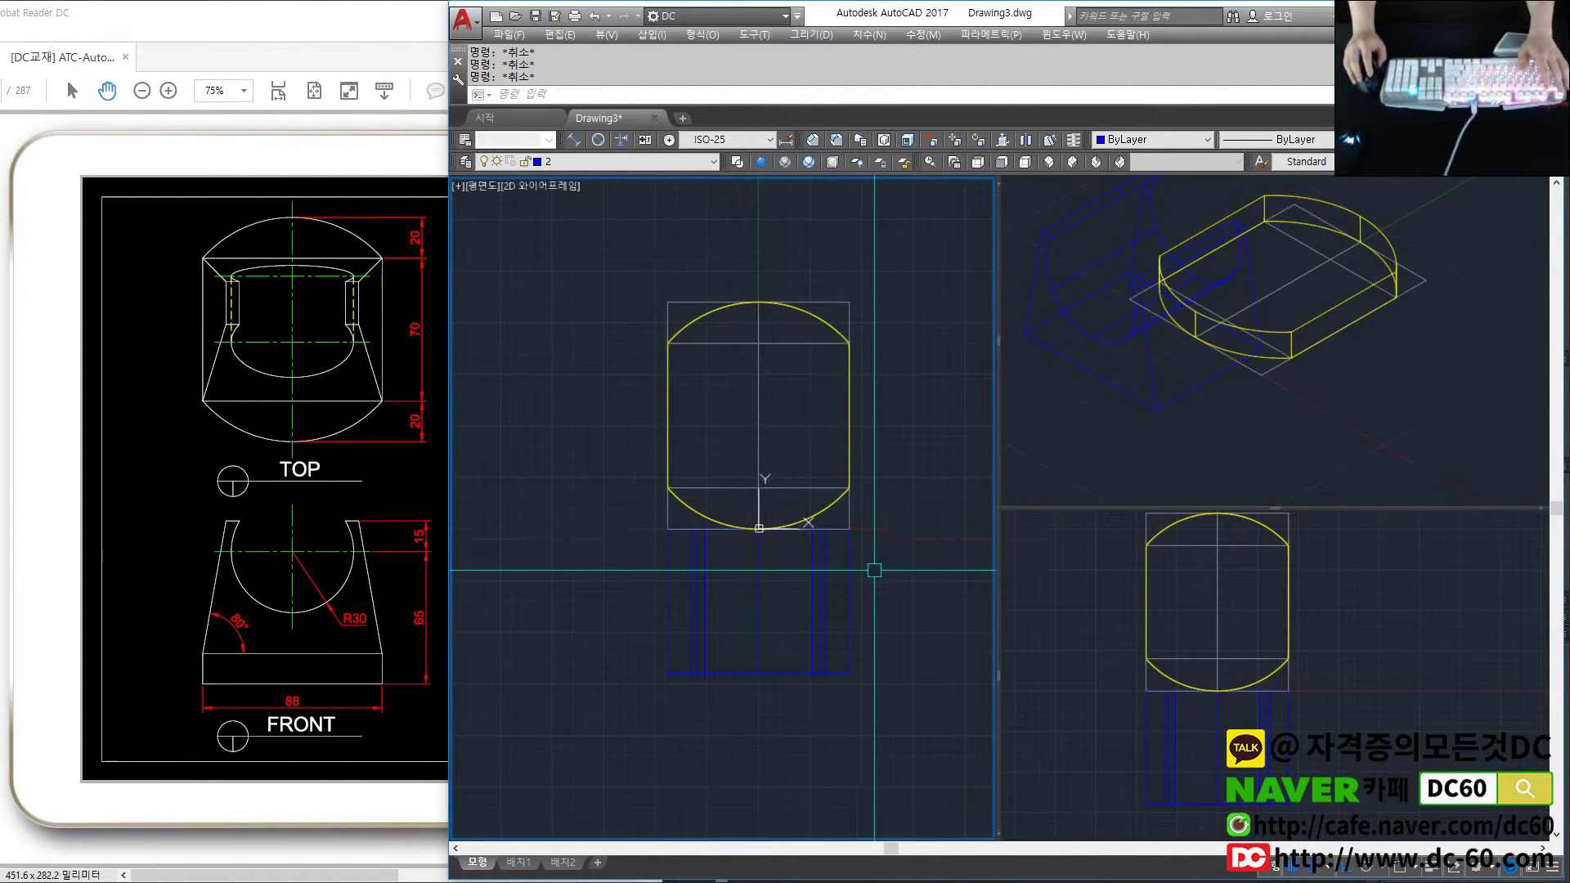
- Move the blue solid onto the yellow base in the isometric viewport
{"action": "left_click", "coordinate": [1234, 446]}
{"action": "type", "text": "m"}
{"action": "key", "text": "space"}
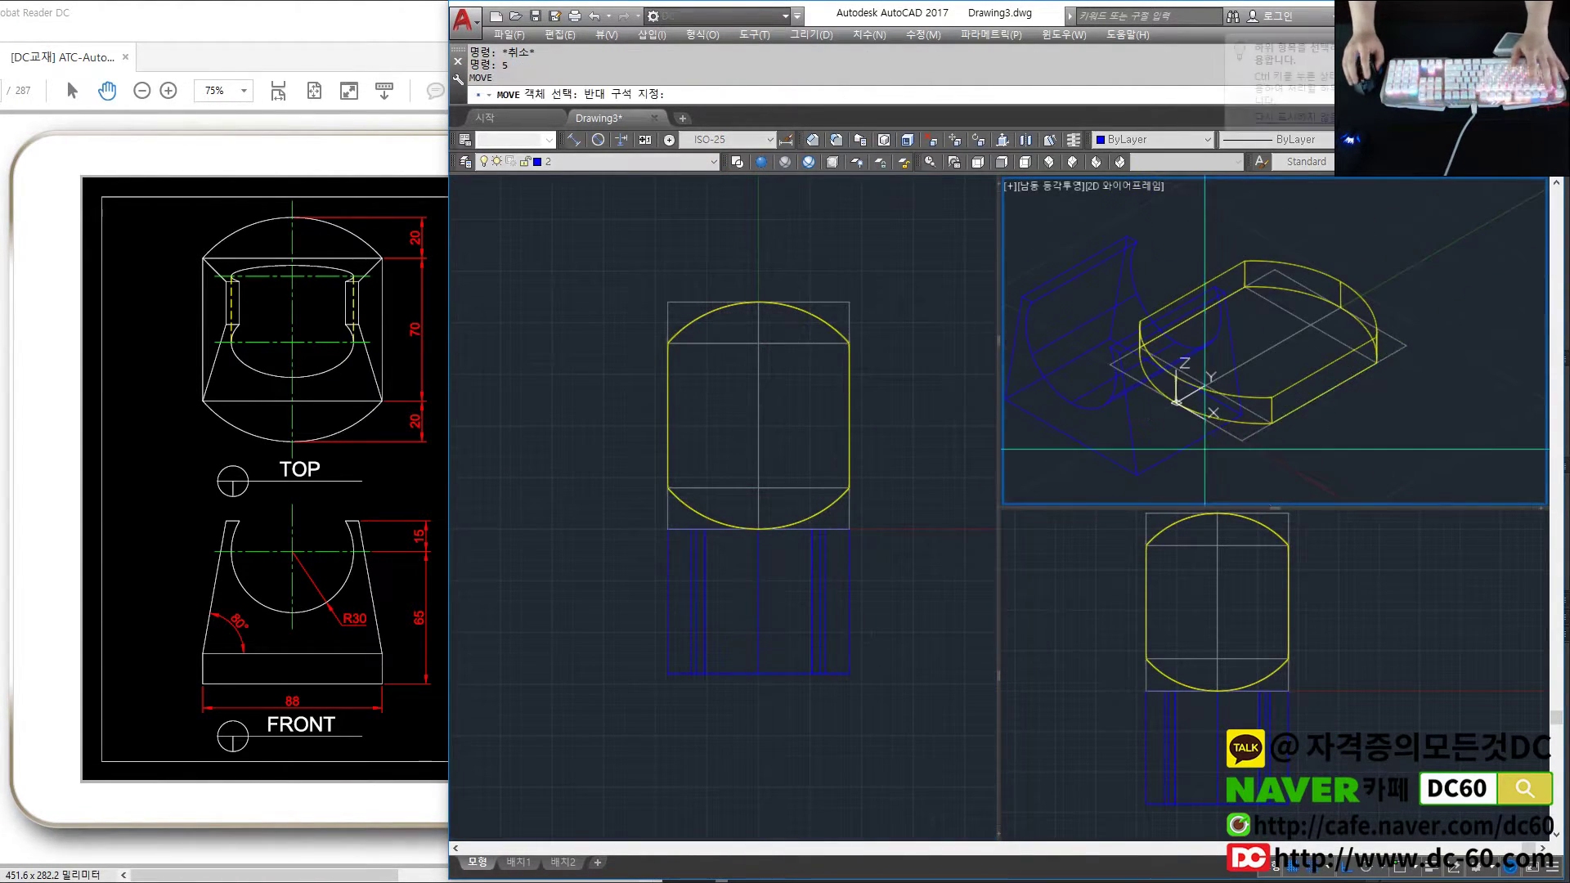
{"action": "left_click", "coordinate": [1210, 442]}
{"action": "key", "text": "space"}
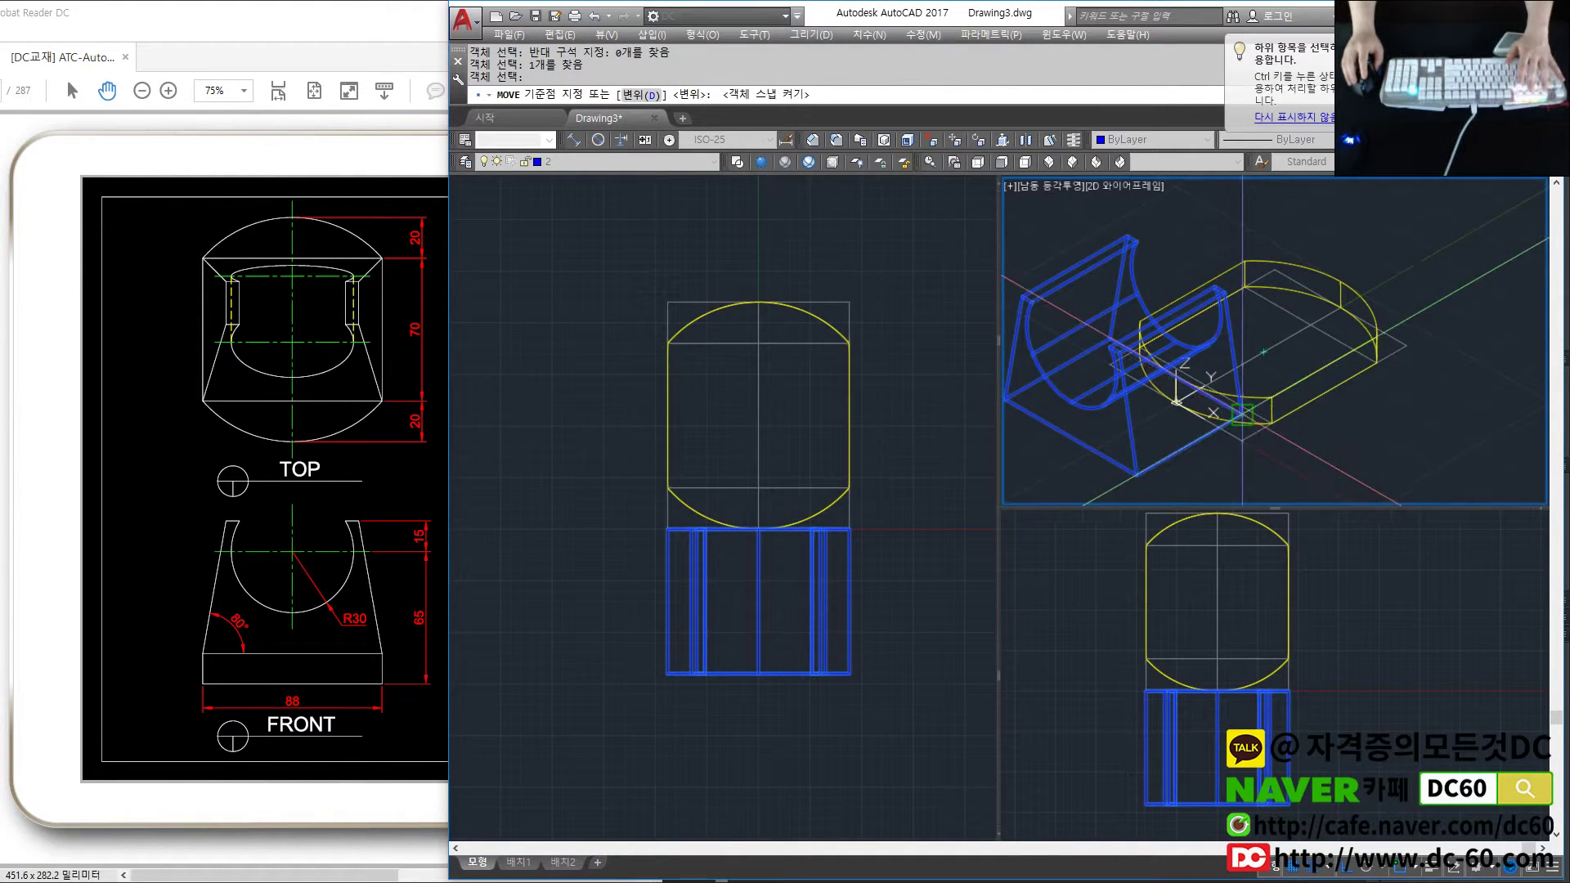
{"action": "left_click", "coordinate": [1242, 415]}
{"action": "left_click", "coordinate": [1382, 334]}
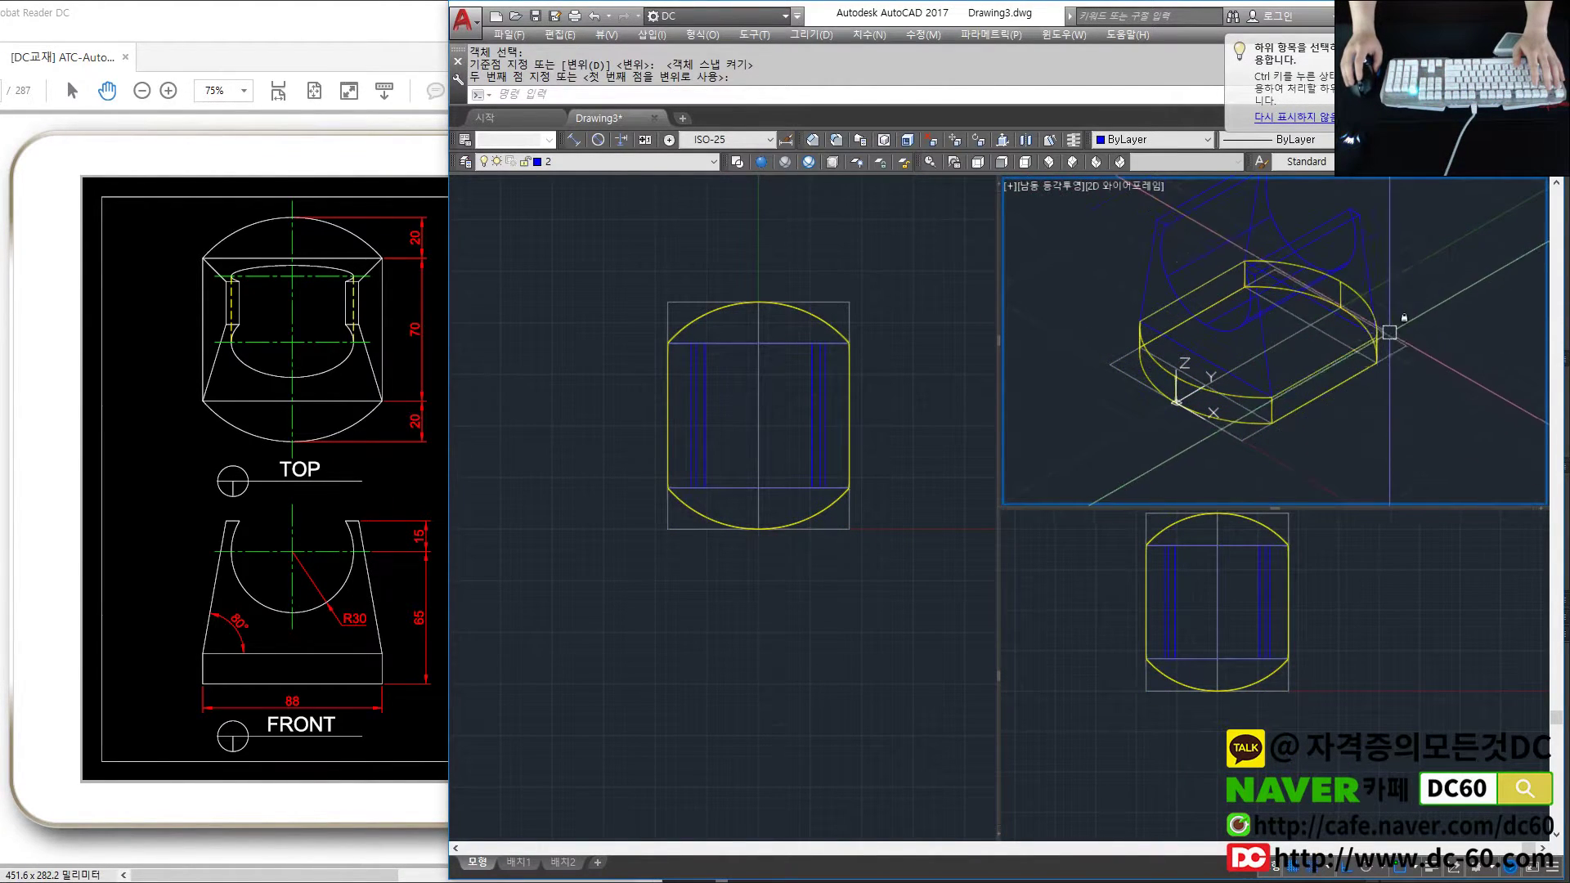
{"action": "scroll", "coordinate": [1389, 332], "scroll_direction": "up", "scroll_amount": 2}
{"action": "scroll", "coordinate": [1319, 379], "scroll_direction": "down", "scroll_amount": 2}
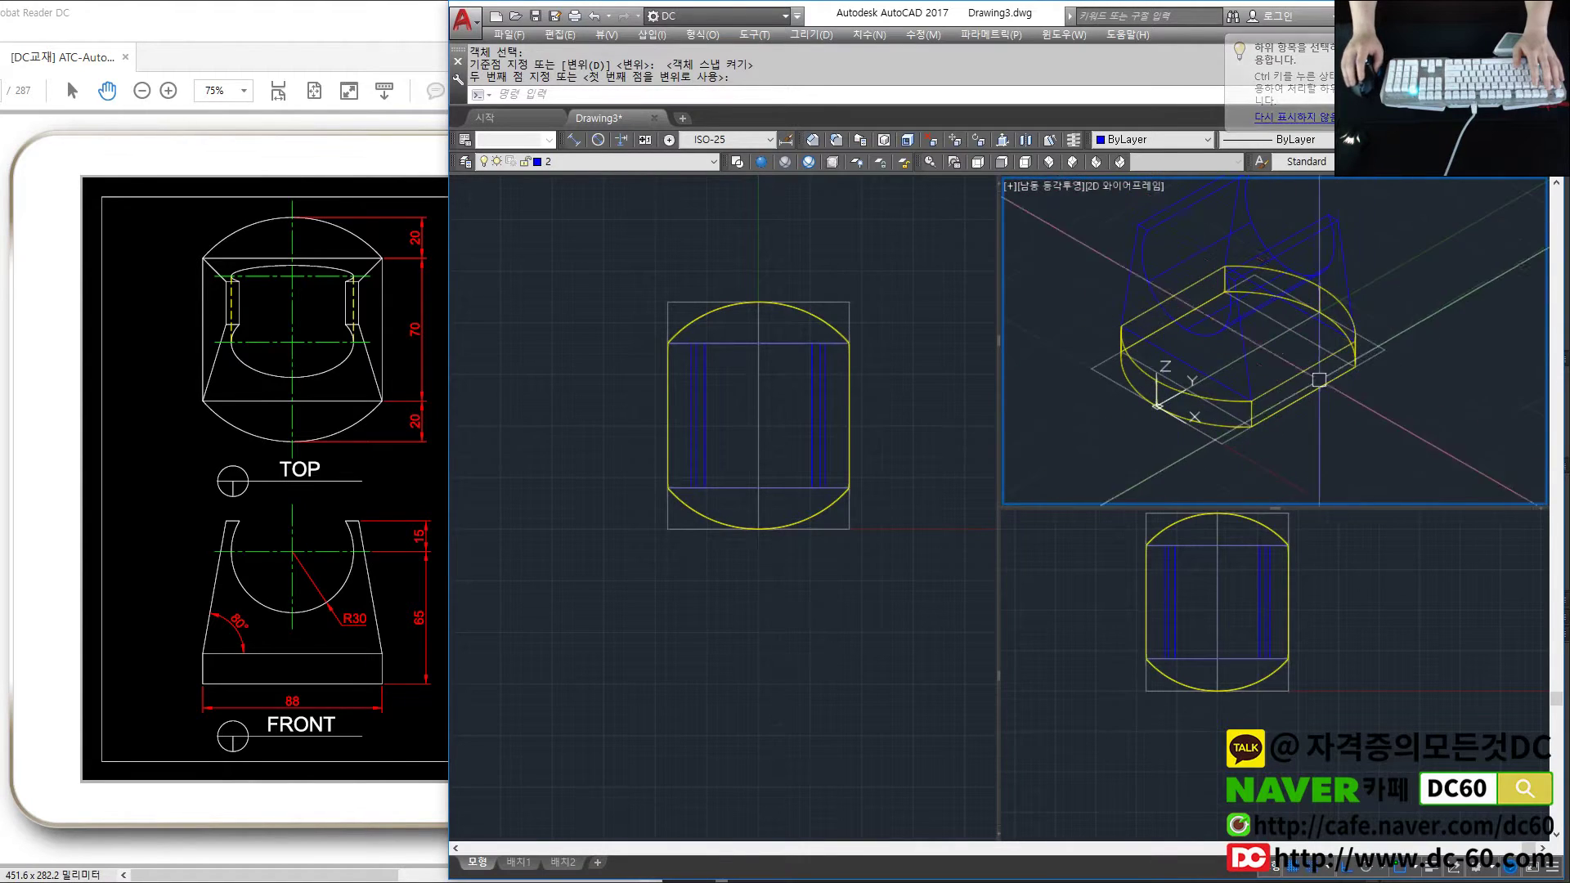
- Check the placement in the top and isometric viewports, undoing a view change
{"action": "left_click", "coordinate": [724, 445]}
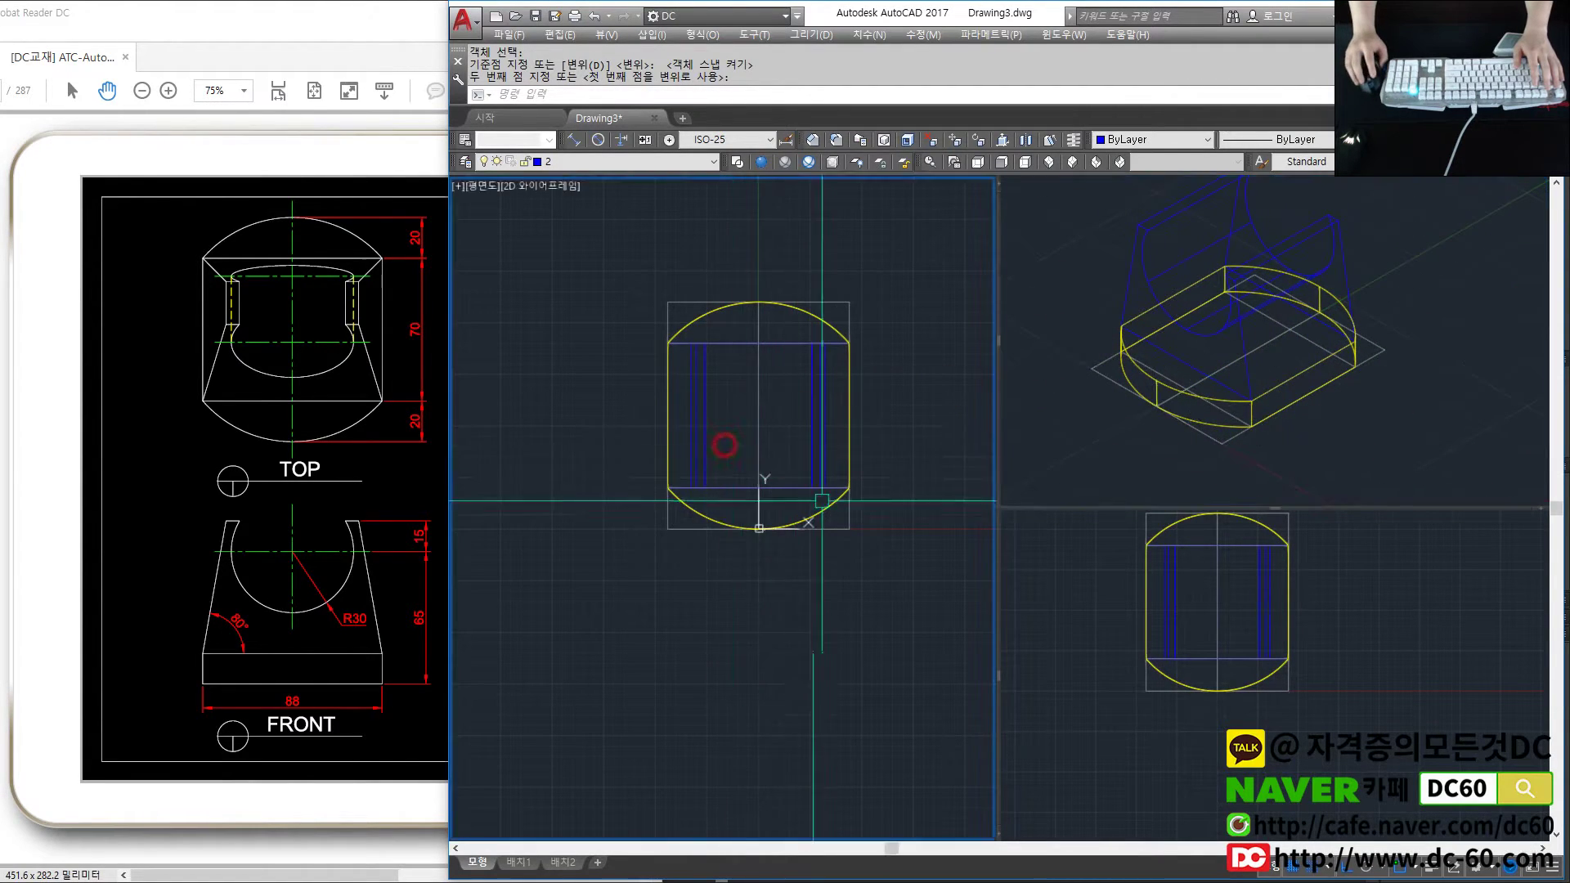
{"action": "left_click", "coordinate": [1128, 398]}
{"action": "scroll", "coordinate": [1242, 349], "scroll_direction": "up", "scroll_amount": 2}
{"action": "scroll", "coordinate": [1242, 348], "scroll_direction": "up", "scroll_amount": 1}
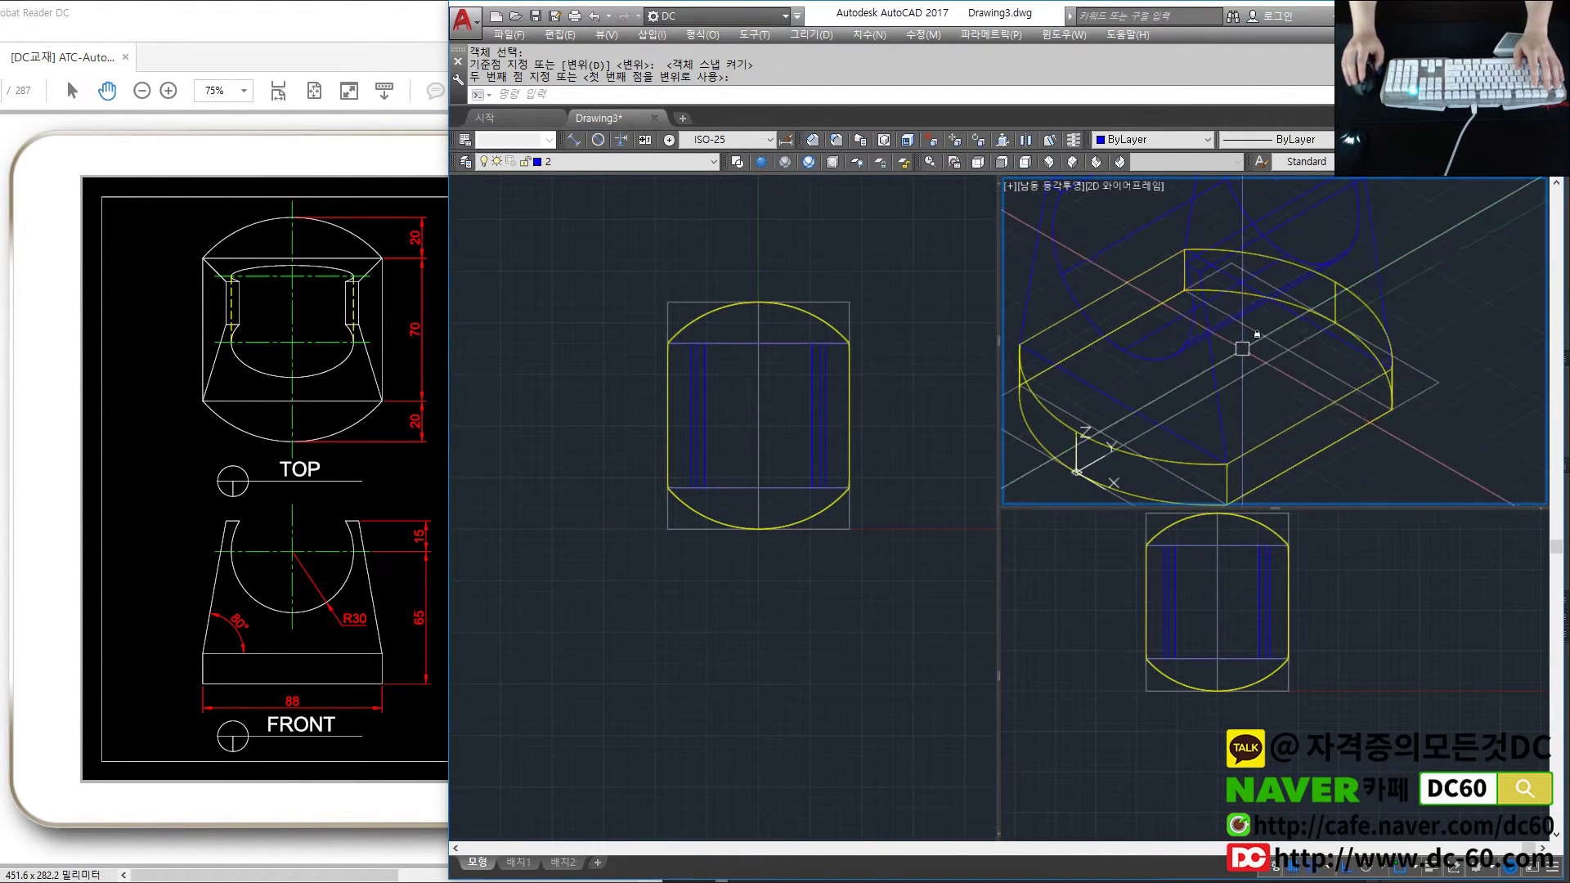
{"action": "scroll", "coordinate": [1242, 348], "scroll_direction": "down", "scroll_amount": 2}
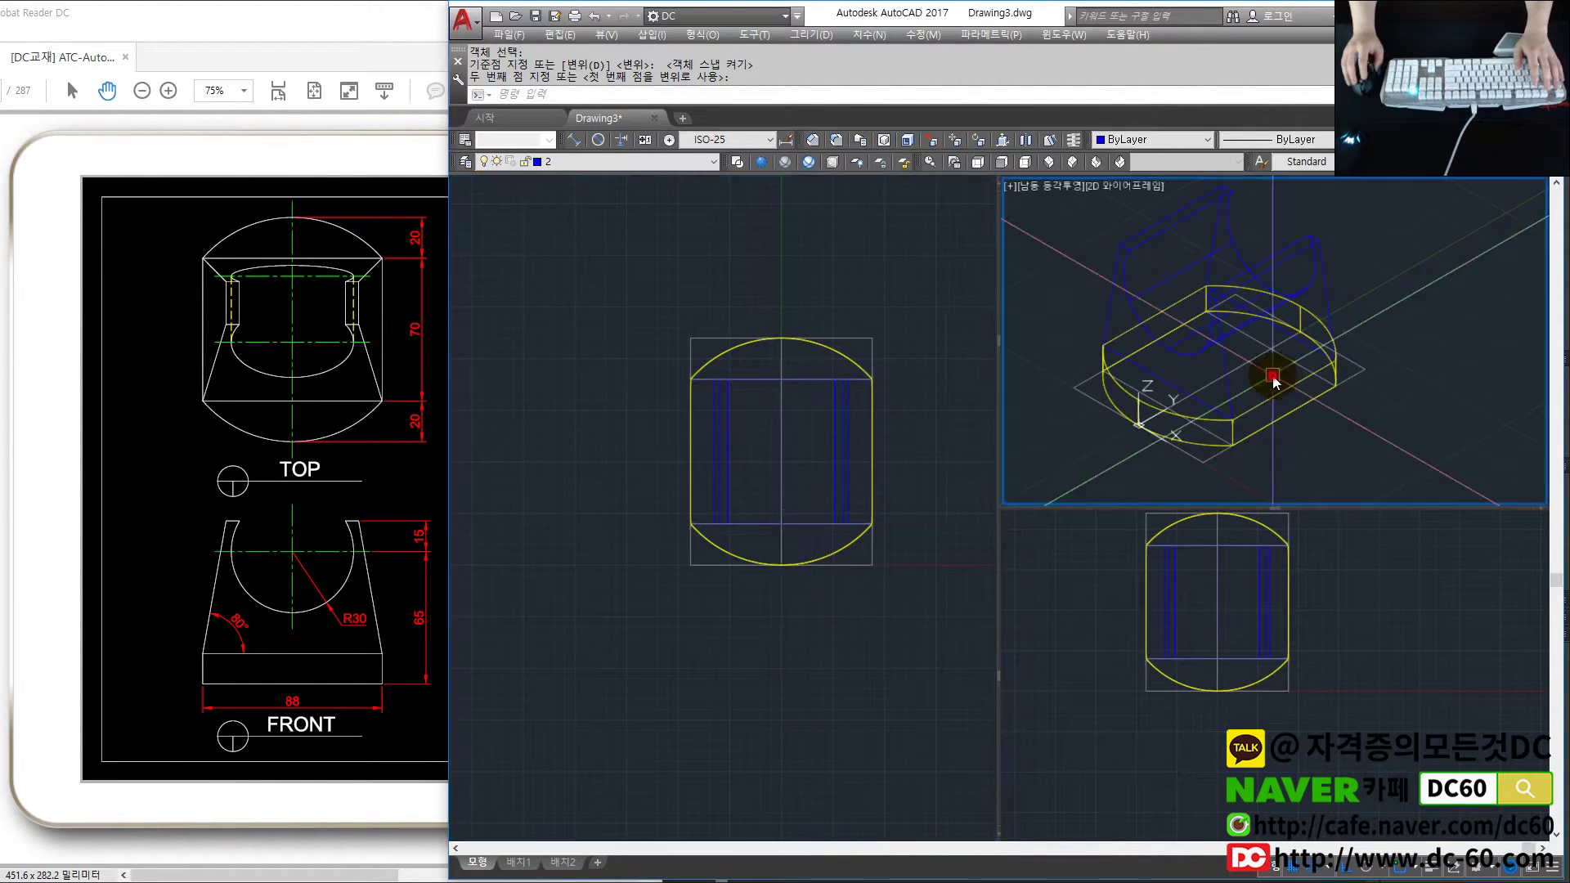
{"action": "key", "text": "ctrl+z"}
{"action": "left_click", "coordinate": [682, 489]}
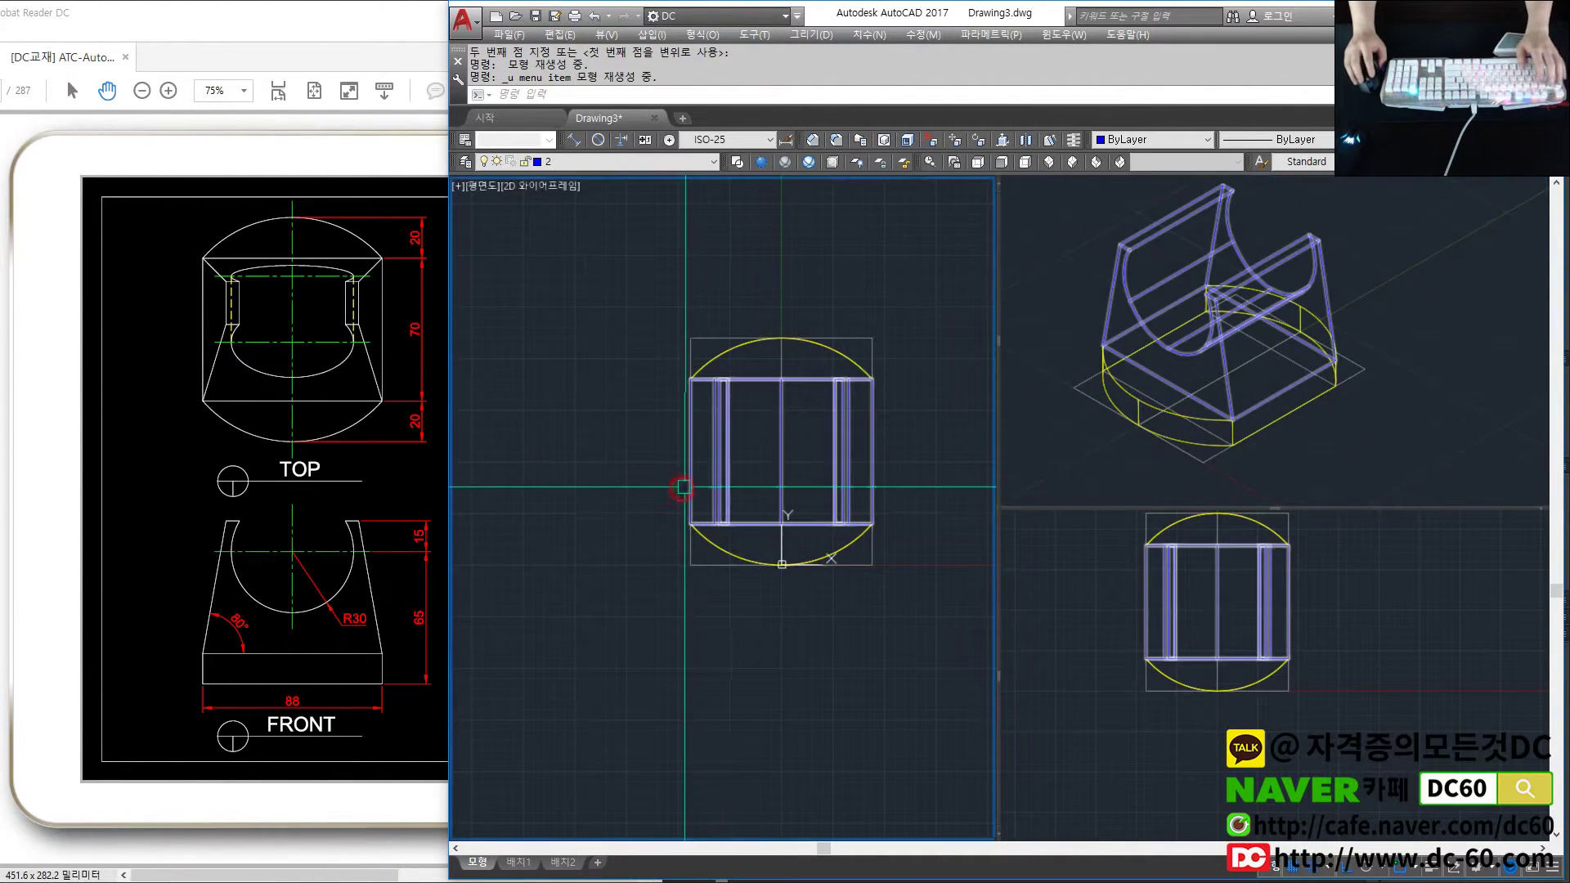
- Review the cradle's 3D picture in the reference PDF and show the left viewport from the Right side
{"action": "left_click", "coordinate": [380, 596]}
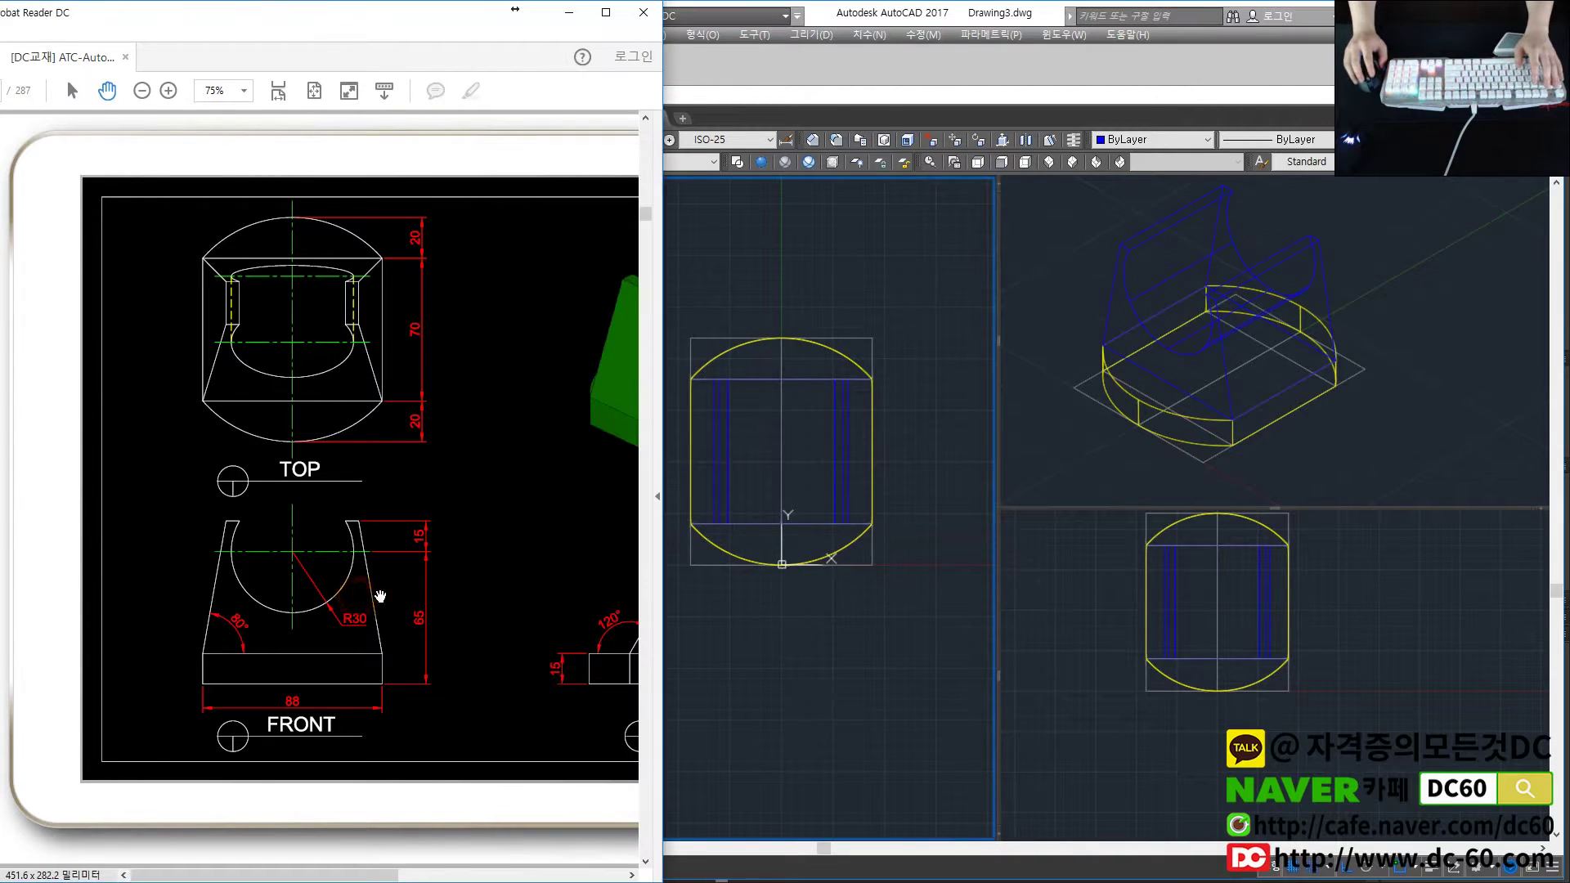
{"action": "left_click_drag", "start_coordinate": [381, 596], "coordinate": [205, 596]}
{"action": "left_click", "coordinate": [841, 481]}
{"action": "key", "text": "Escape"}
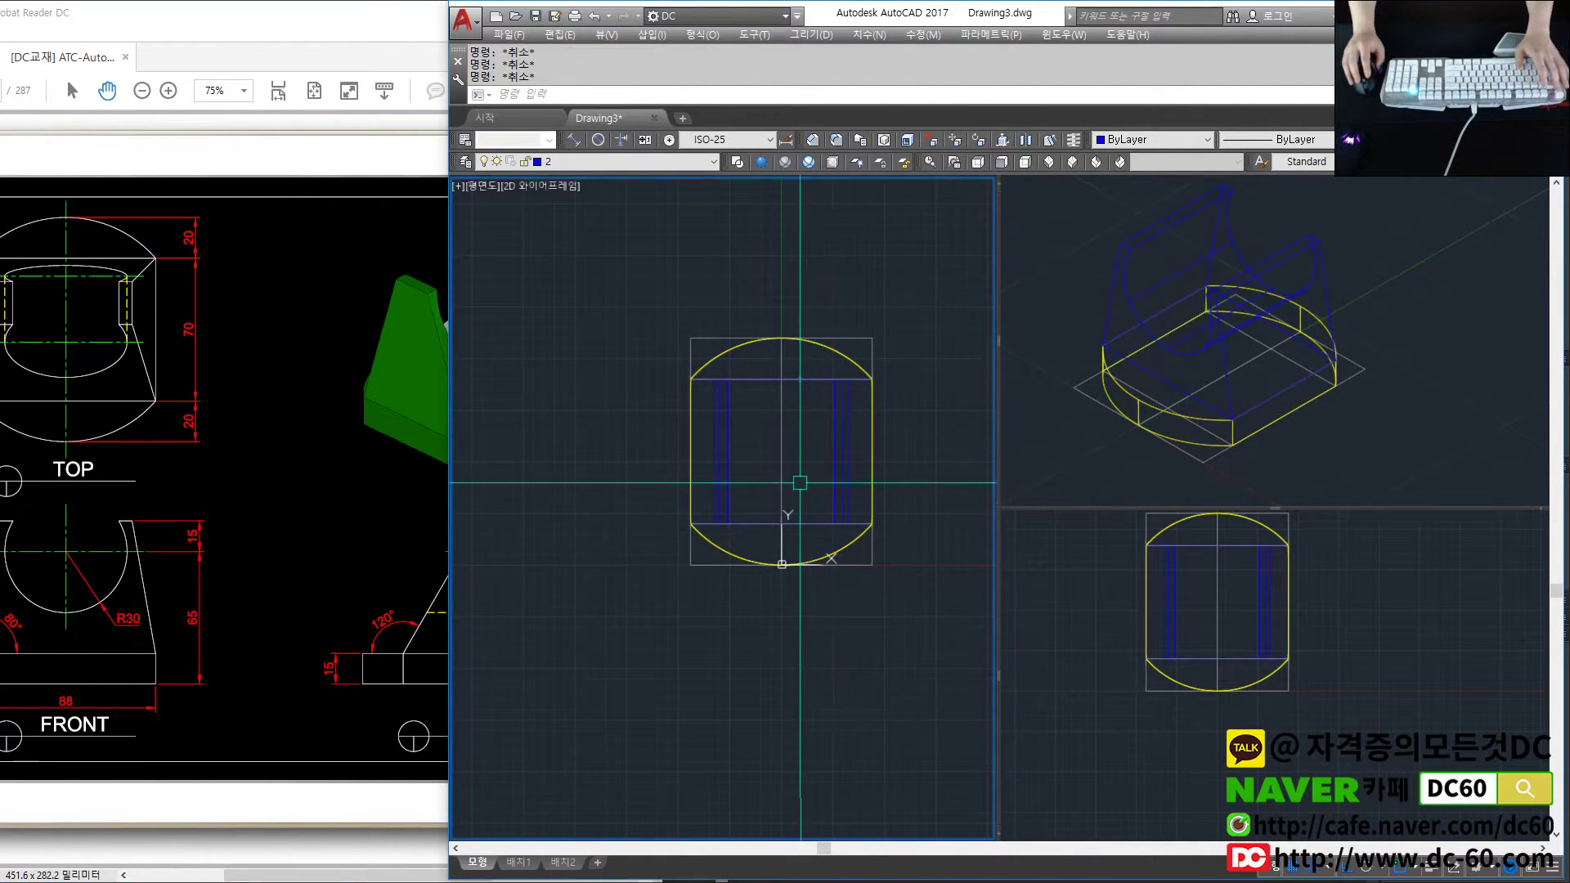
{"action": "type", "text": "y"}
{"action": "key", "text": "Return"}
{"action": "left_click", "coordinate": [713, 621]}
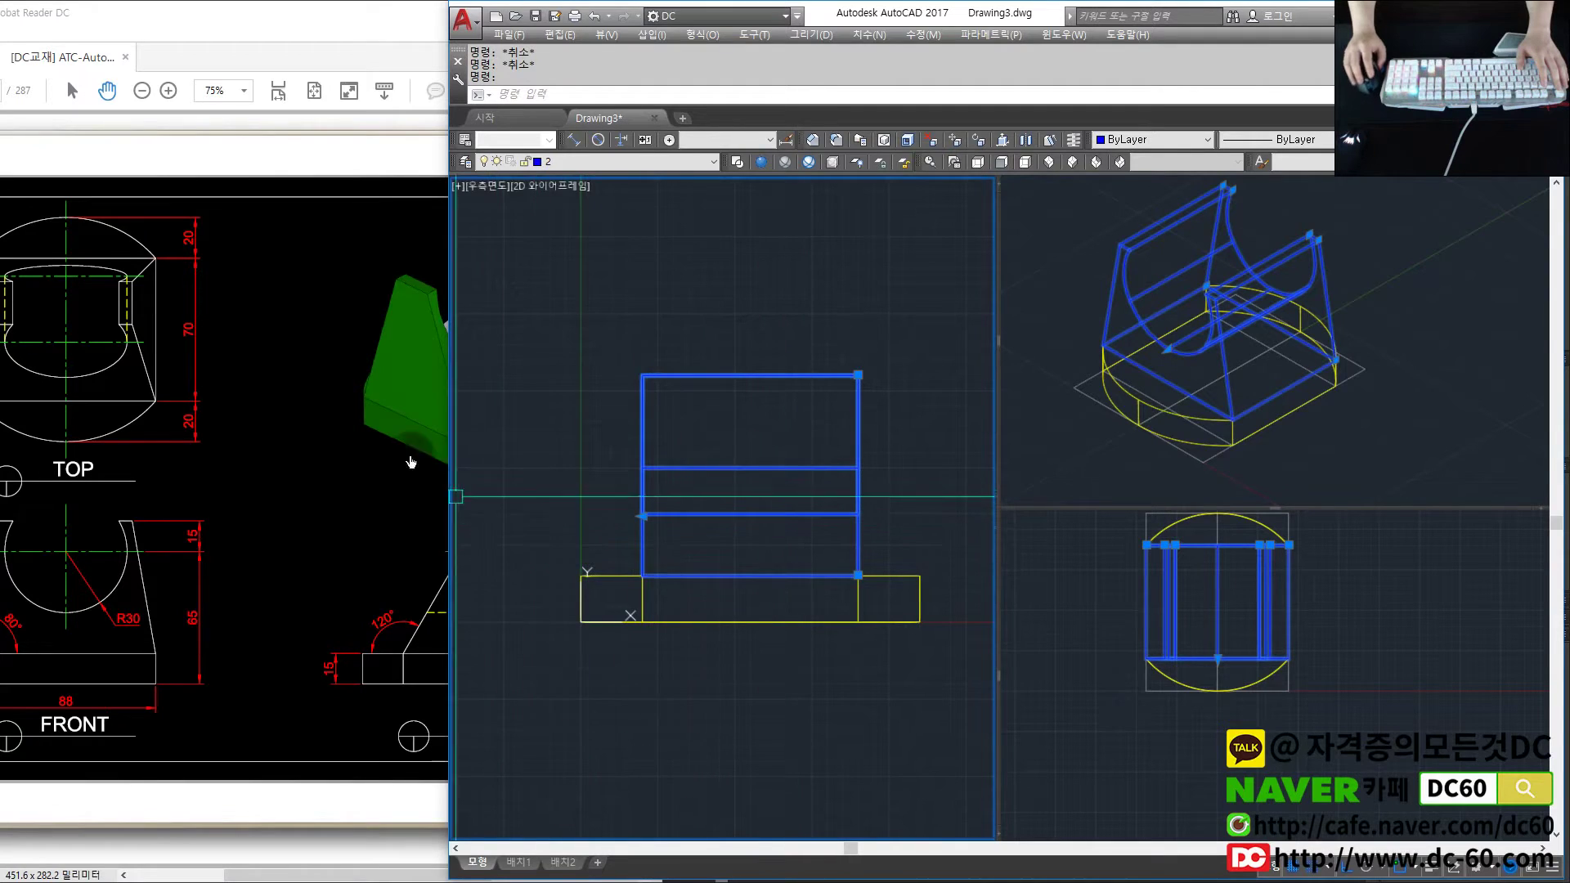
{"action": "key", "text": "Escape"}
{"action": "left_click", "coordinate": [309, 581]}
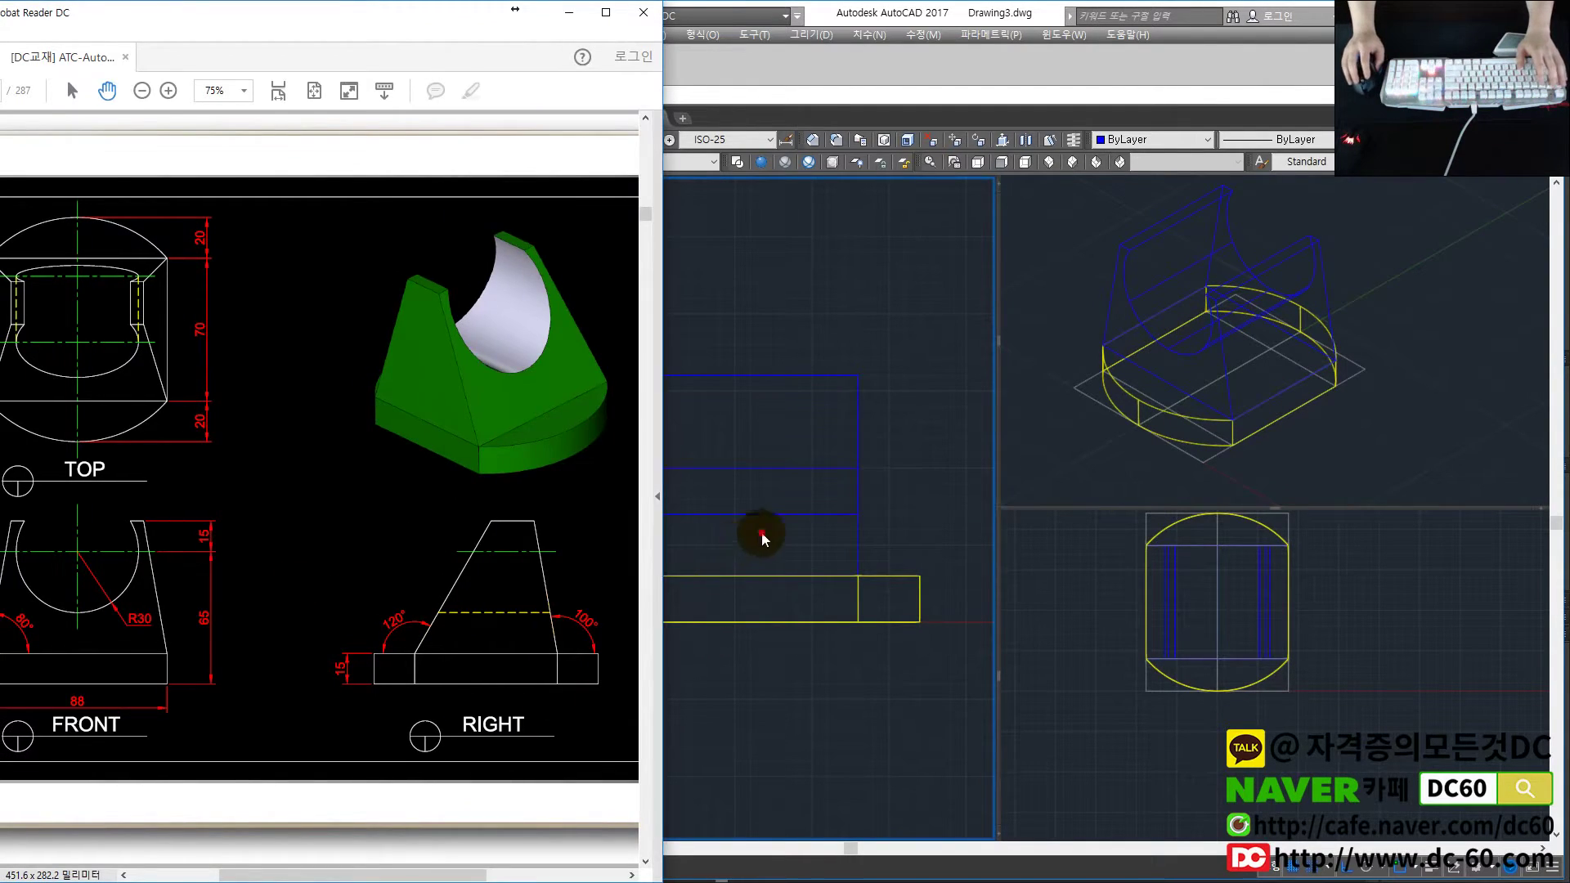
- Start an angled construction line, cancelling the mistyped angle entry
{"action": "left_click", "coordinate": [761, 537]}
{"action": "type", "text": "2"}
{"action": "key", "text": "Return"}
{"action": "type", "text": "a"}
{"action": "key", "text": "Return"}
{"action": "type", "text": "12"}
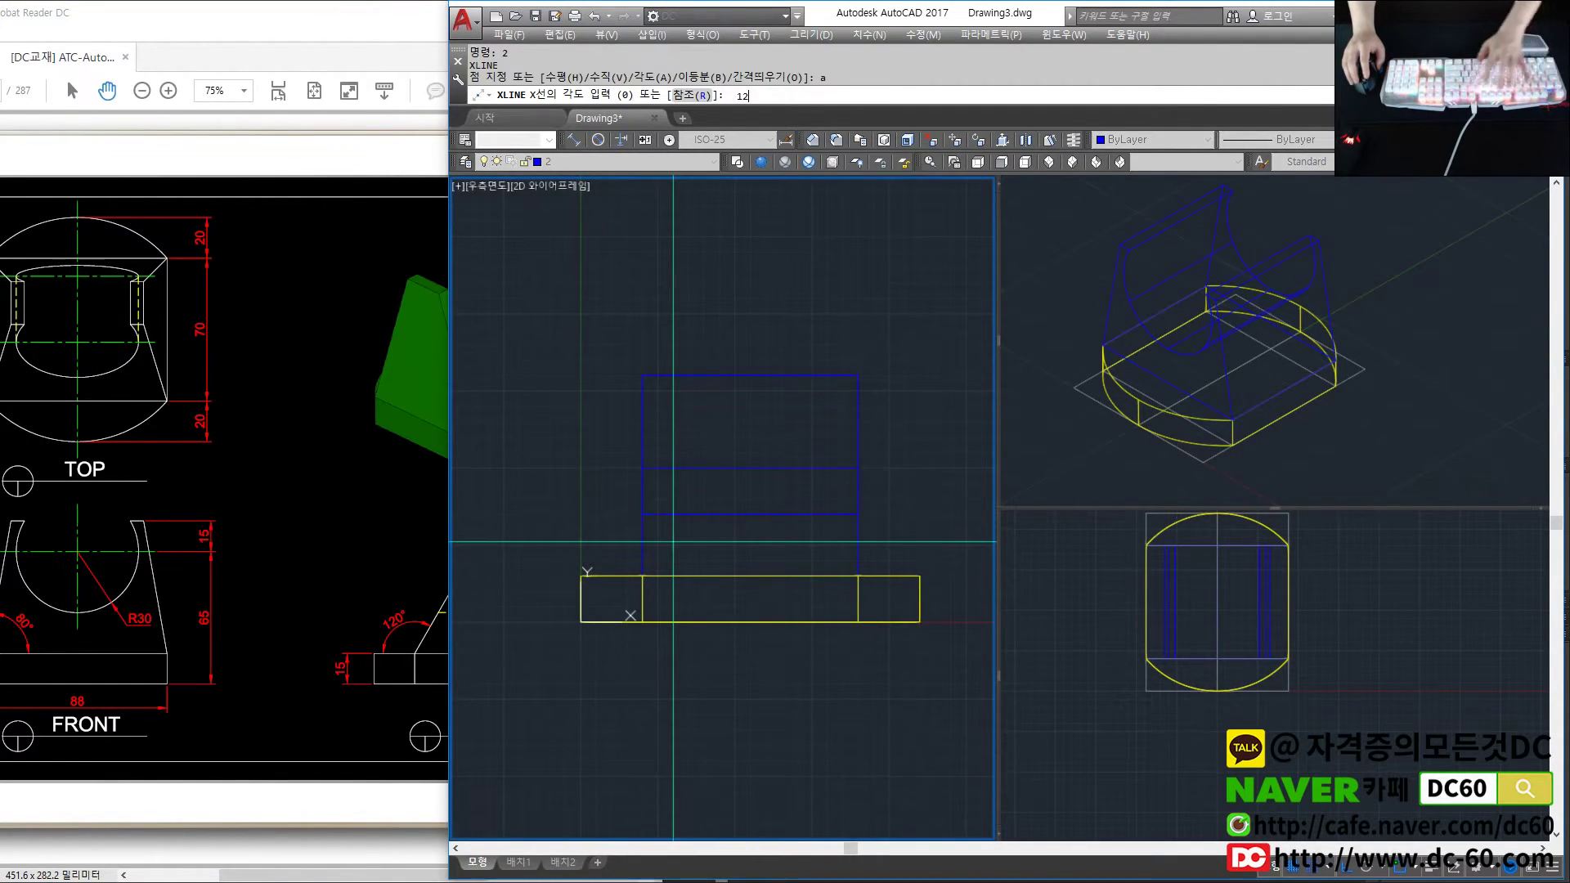
{"action": "key", "text": "Escape"}
- Place a 60° construction line through the base's left corner
{"action": "type", "text": "2"}
{"action": "key", "text": "Return"}
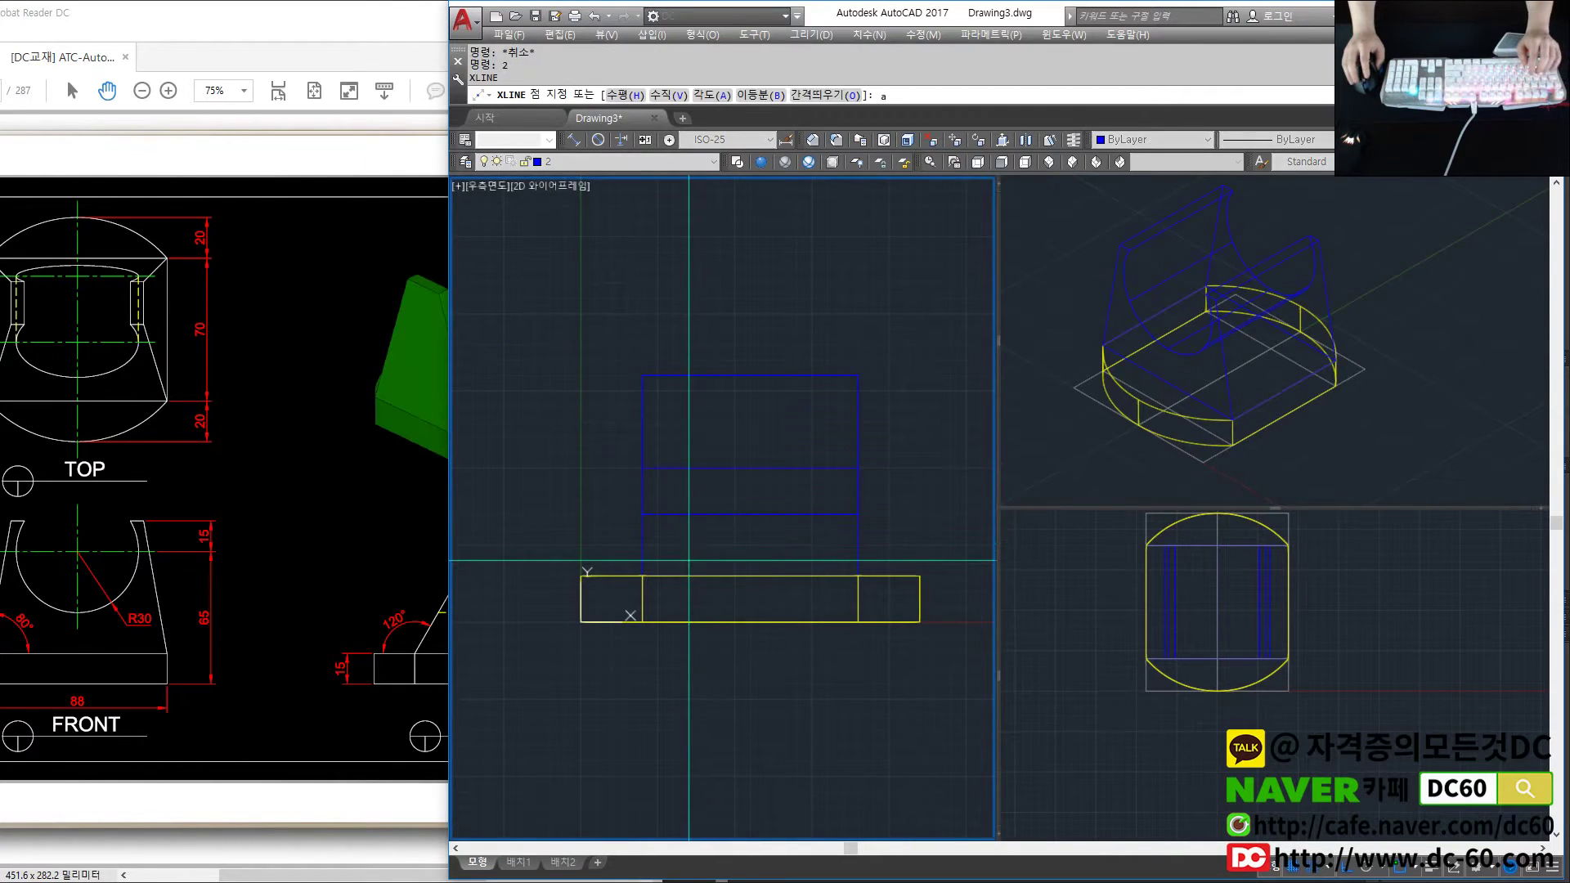
{"action": "type", "text": "a"}
{"action": "key", "text": "Return"}
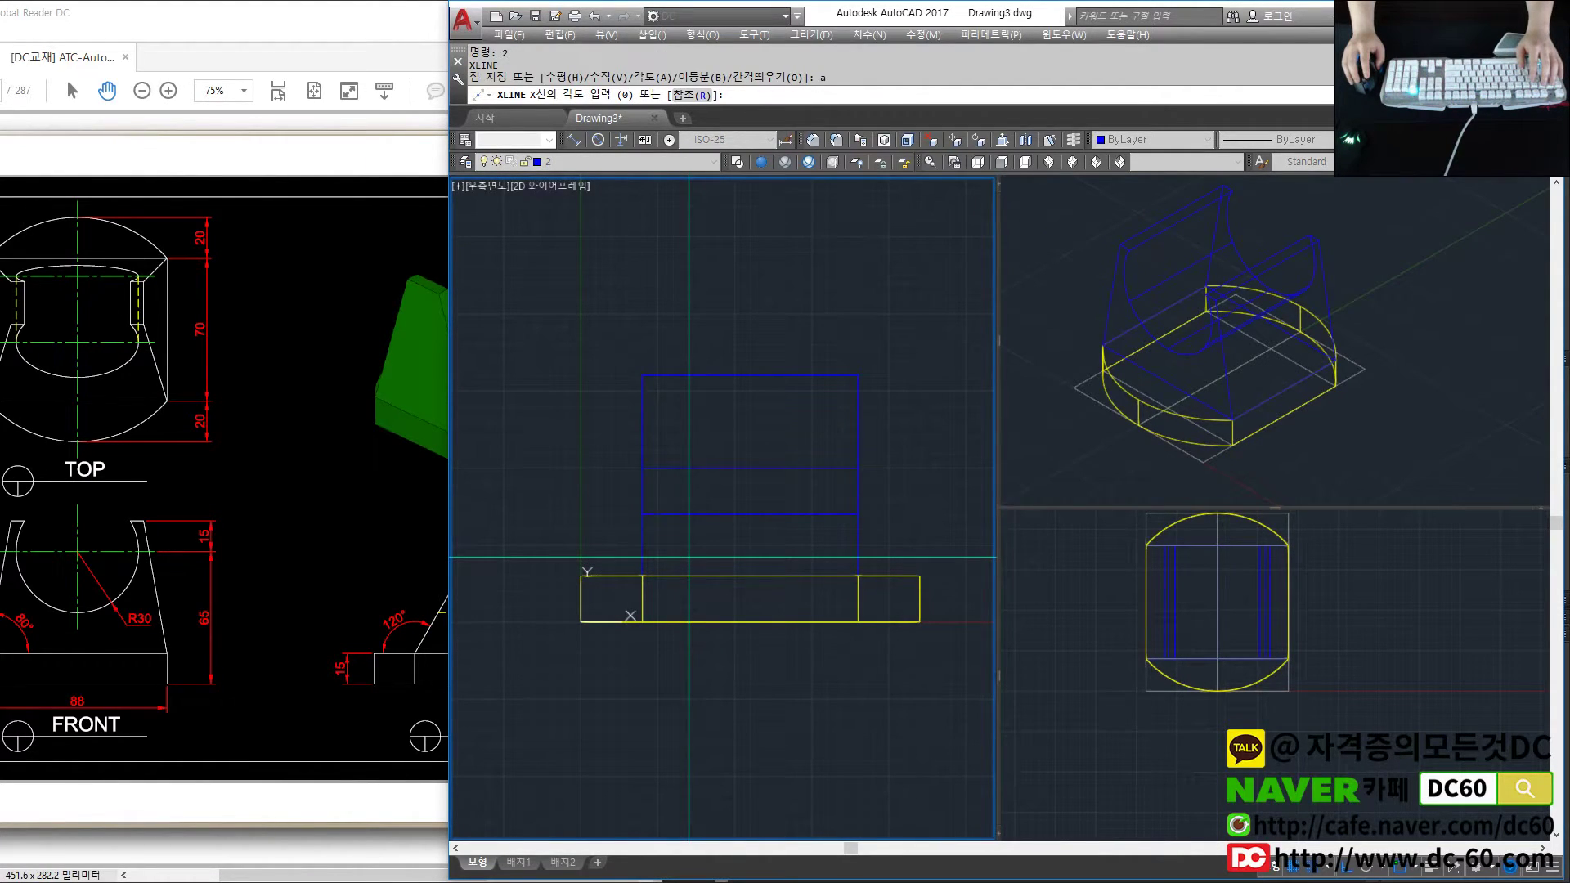
{"action": "type", "text": "0"}
{"action": "key", "text": "Return"}
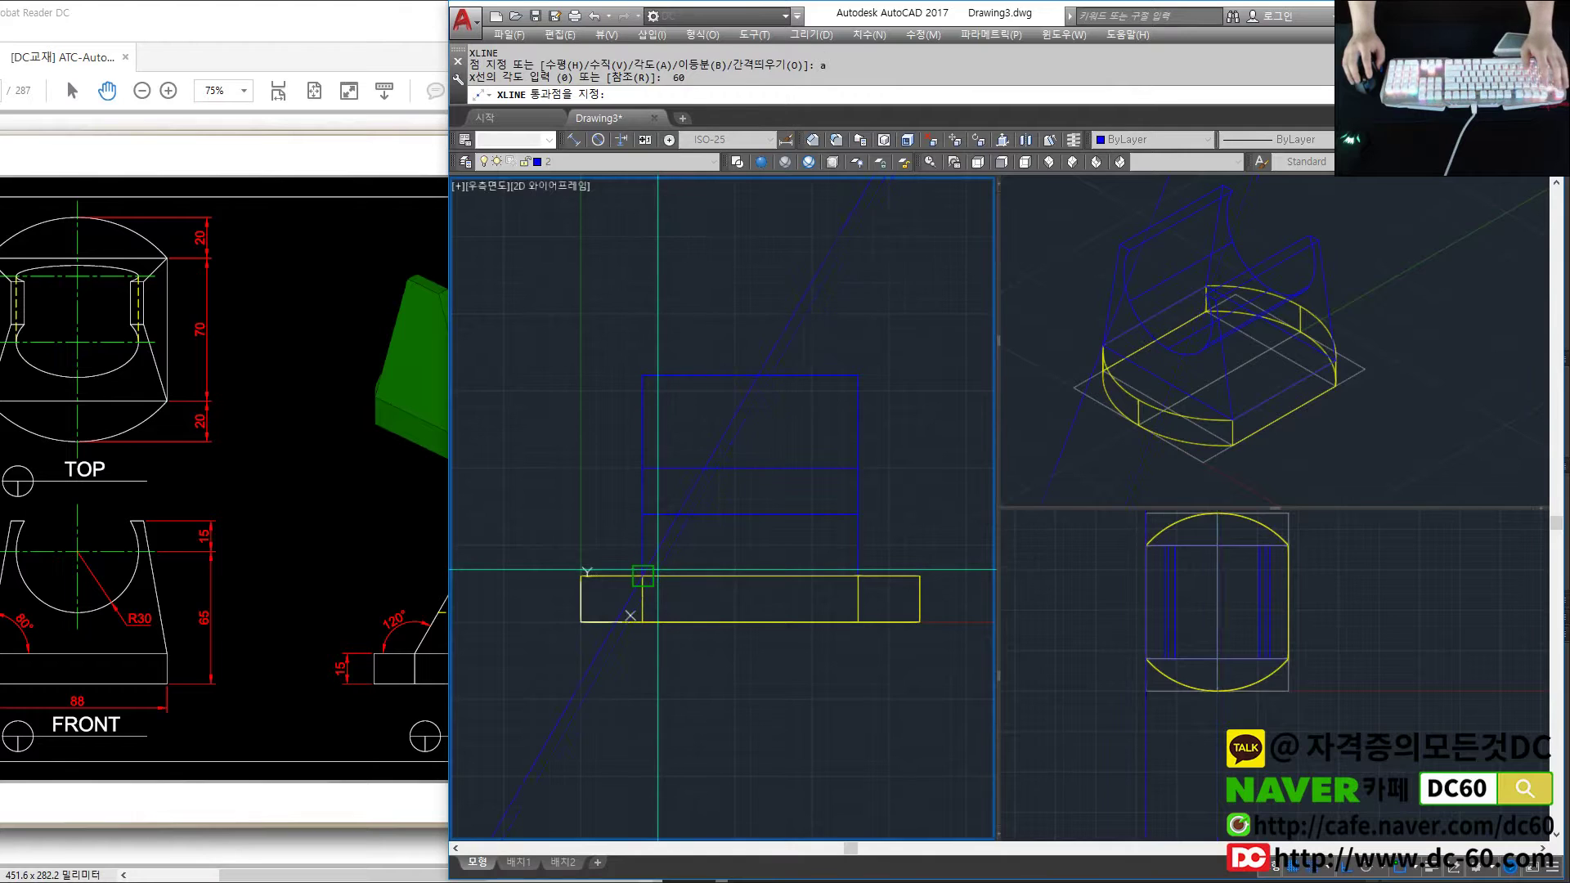
{"action": "left_click", "coordinate": [643, 576]}
{"action": "key", "text": "Escape"}
{"action": "key", "text": "Escape"}
- Slice the upright along the 60° line, keeping the right part
{"action": "left_click", "coordinate": [739, 470]}
{"action": "key", "text": "Return"}
{"action": "left_click", "coordinate": [738, 411]}
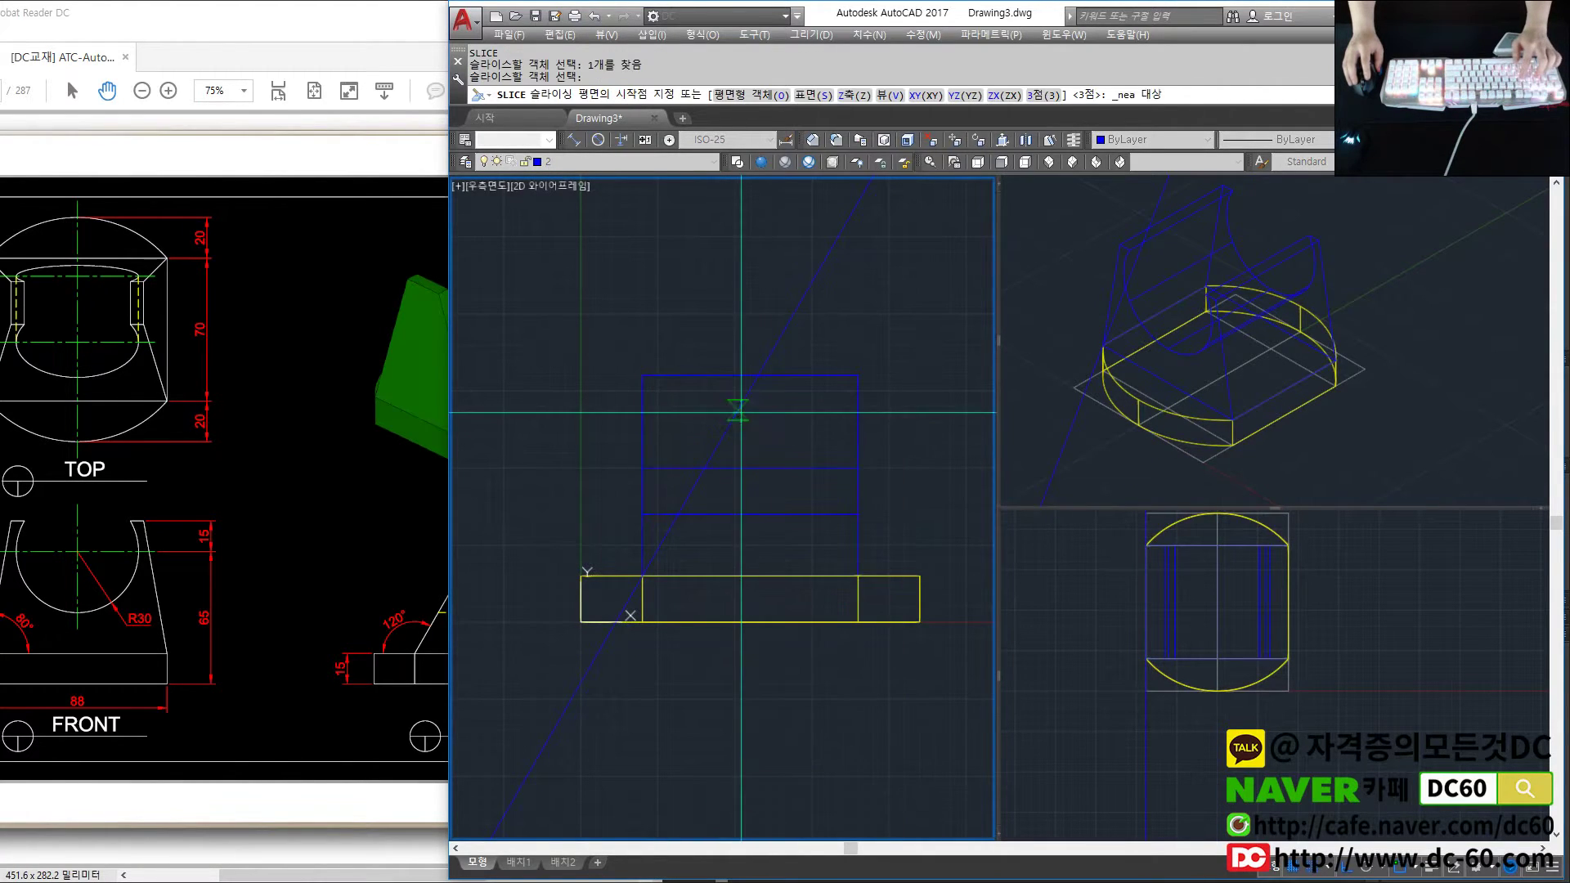
{"action": "right_click", "coordinate": [723, 447], "text": "shift"}
{"action": "left_click", "coordinate": [724, 437]}
{"action": "left_click", "coordinate": [818, 490]}
- Remove the 60° line and start a new construction line at a set angle
{"action": "key", "text": "Return"}
{"action": "type", "text": "xl"}
{"action": "key", "text": "Return"}
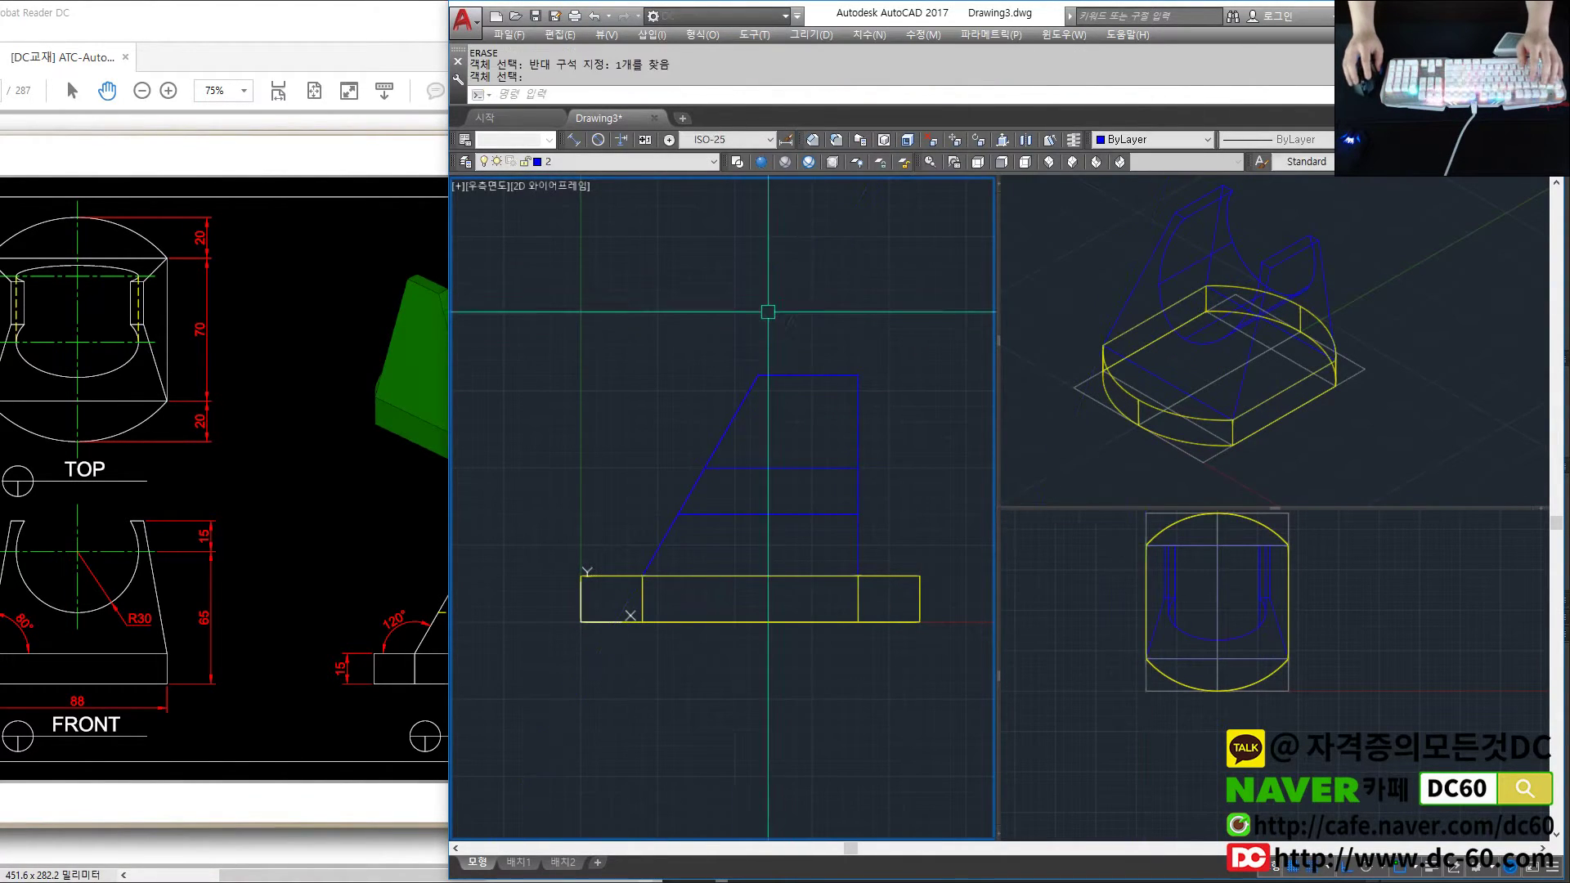
{"action": "type", "text": "a"}
{"action": "key", "text": "Return"}
- Place a 100° construction line through the right corner and slice the upright along it
{"action": "type", "text": "100"}
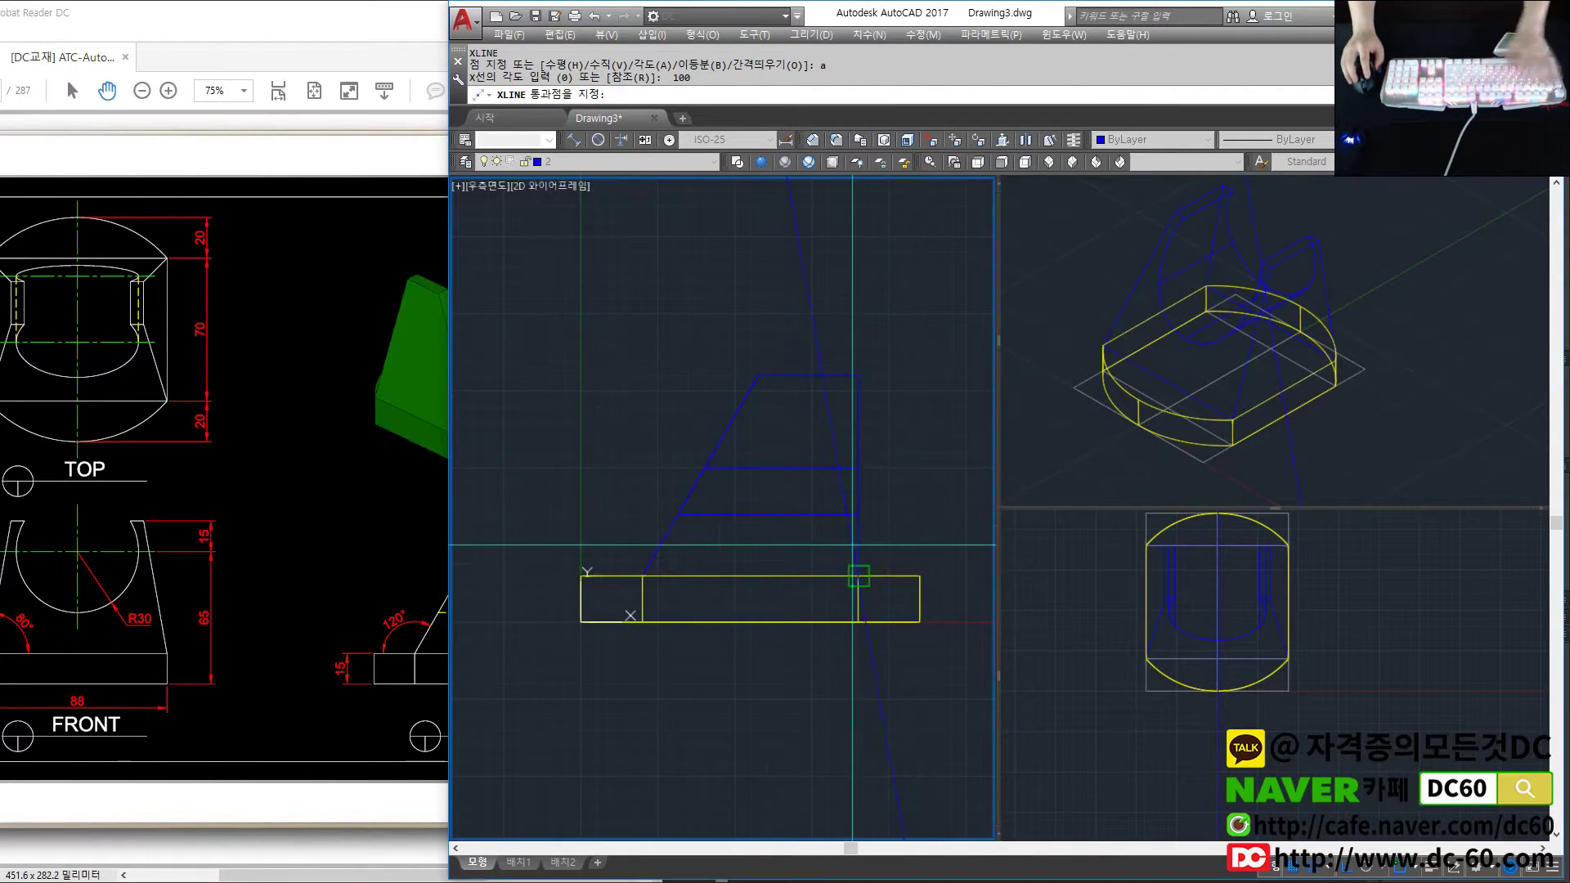
{"action": "left_click", "coordinate": [858, 577]}
{"action": "key", "text": "Return"}
{"action": "type", "text": "sl"}
{"action": "key", "text": "Return"}
{"action": "left_click", "coordinate": [736, 470]}
{"action": "key", "text": "Return"}
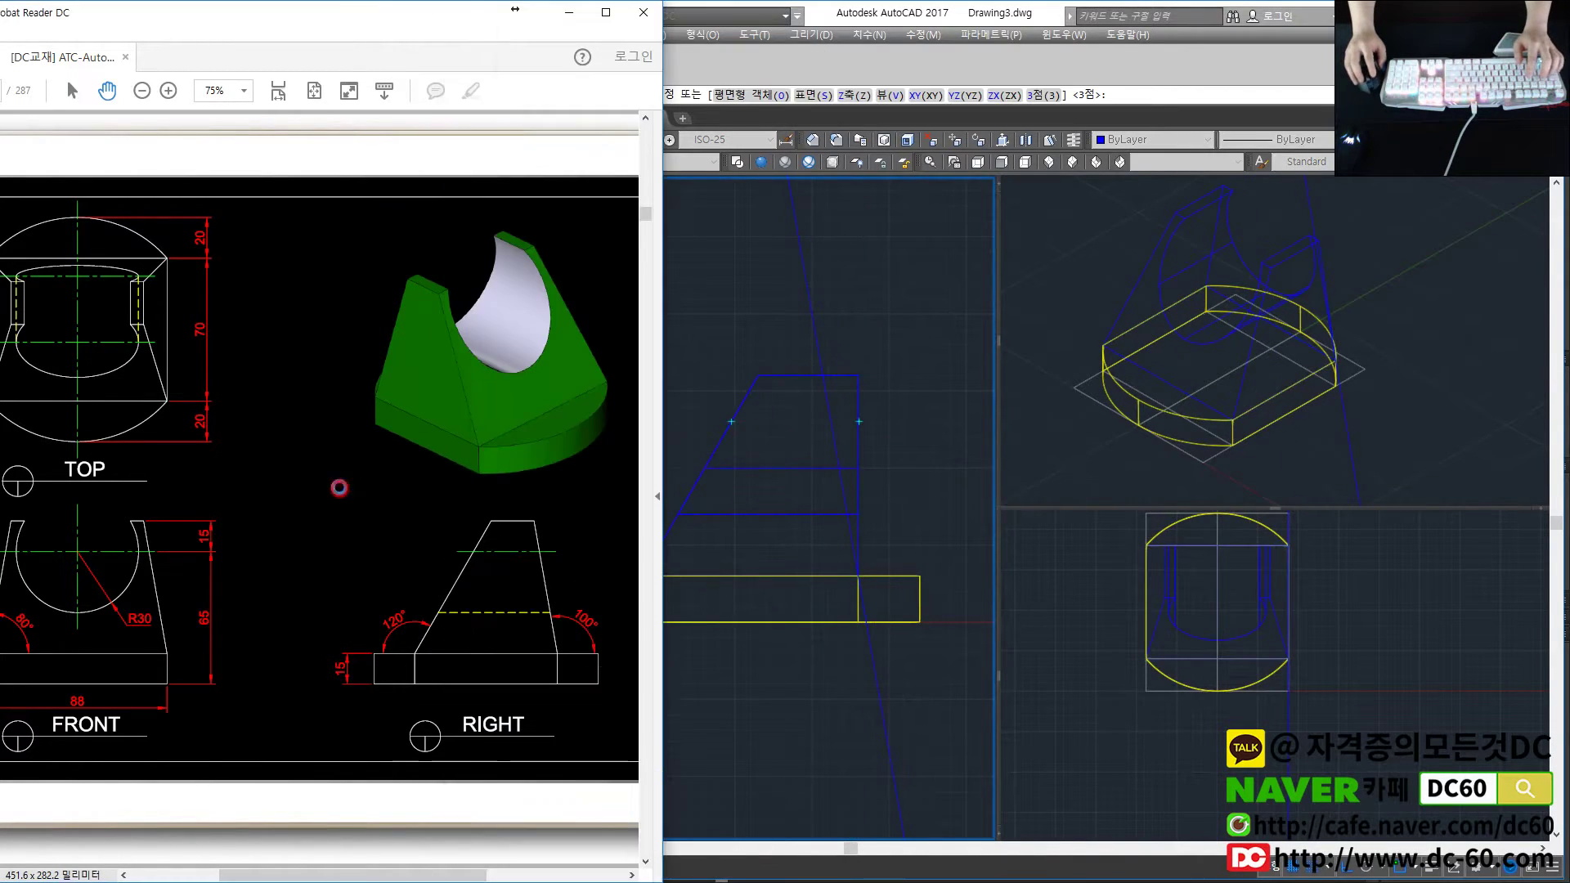
{"action": "left_click", "coordinate": [728, 457]}
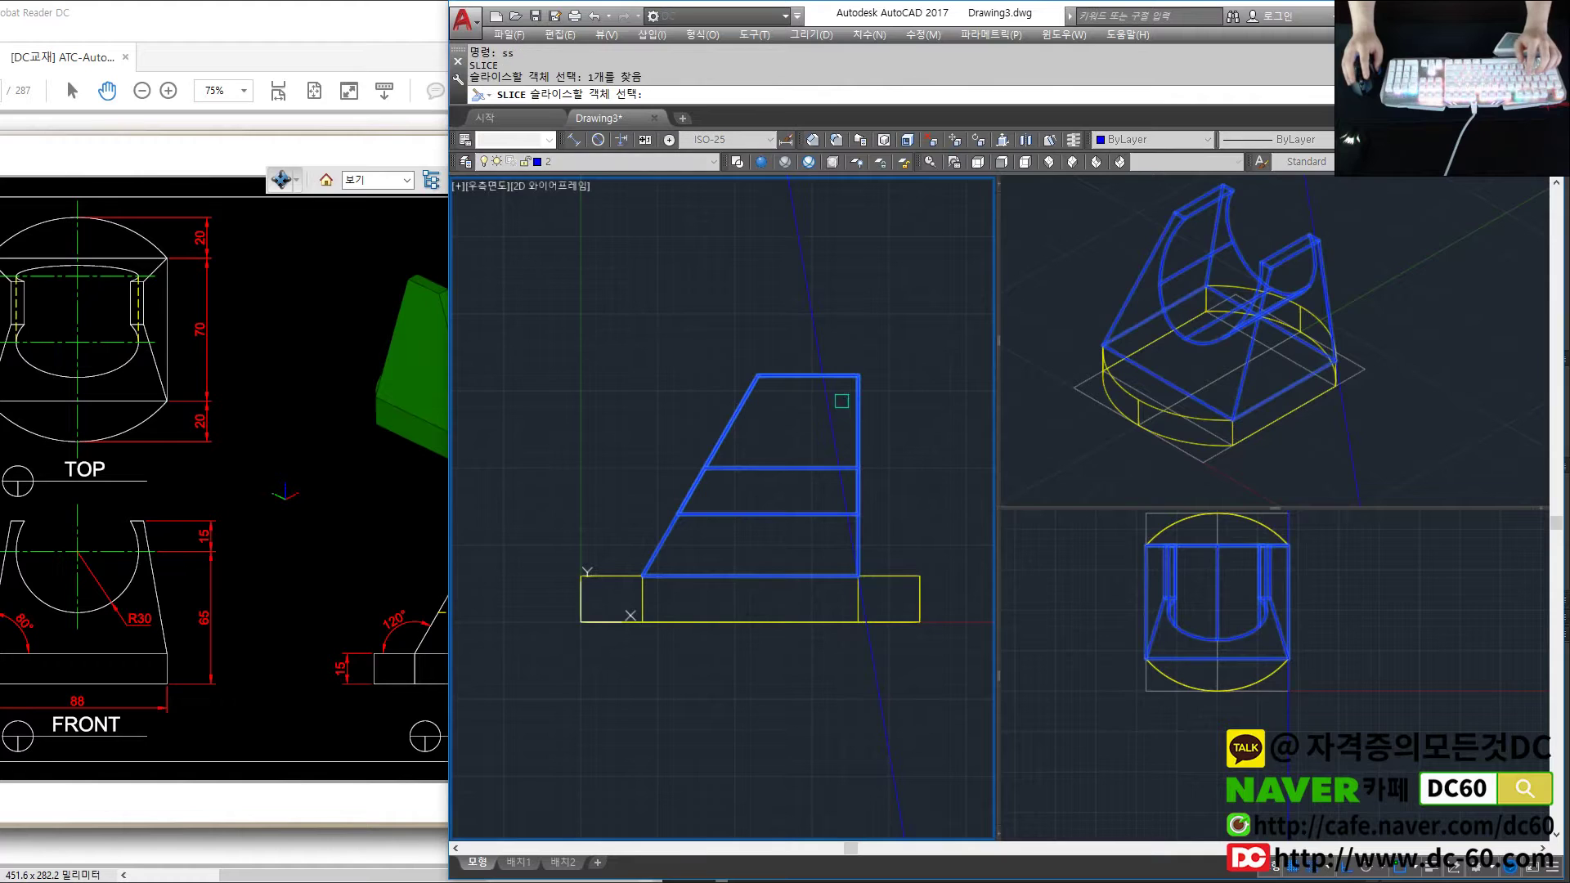
{"action": "right_click", "coordinate": [826, 405], "text": "shift"}
{"action": "key", "text": "Escape"}
{"action": "key", "text": "Escape"}
- Erase the remaining construction lines
{"action": "type", "text": "e"}
{"action": "key", "text": "Return"}
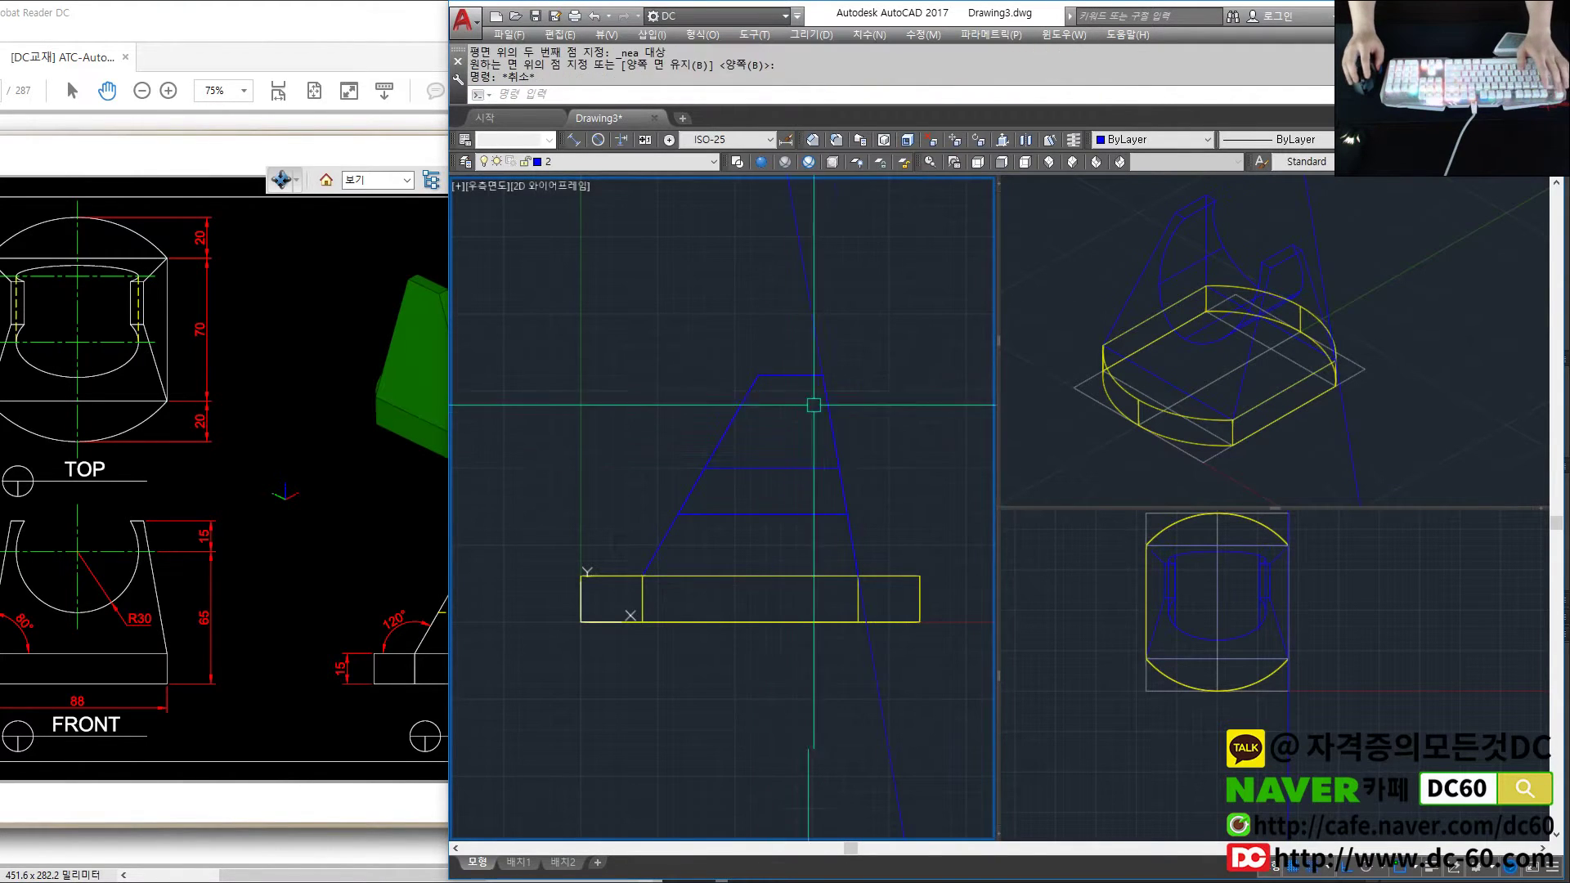
{"action": "left_click", "coordinate": [856, 358]}
{"action": "left_click", "coordinate": [728, 291]}
{"action": "key", "text": "Return"}
{"action": "key", "text": "Escape"}
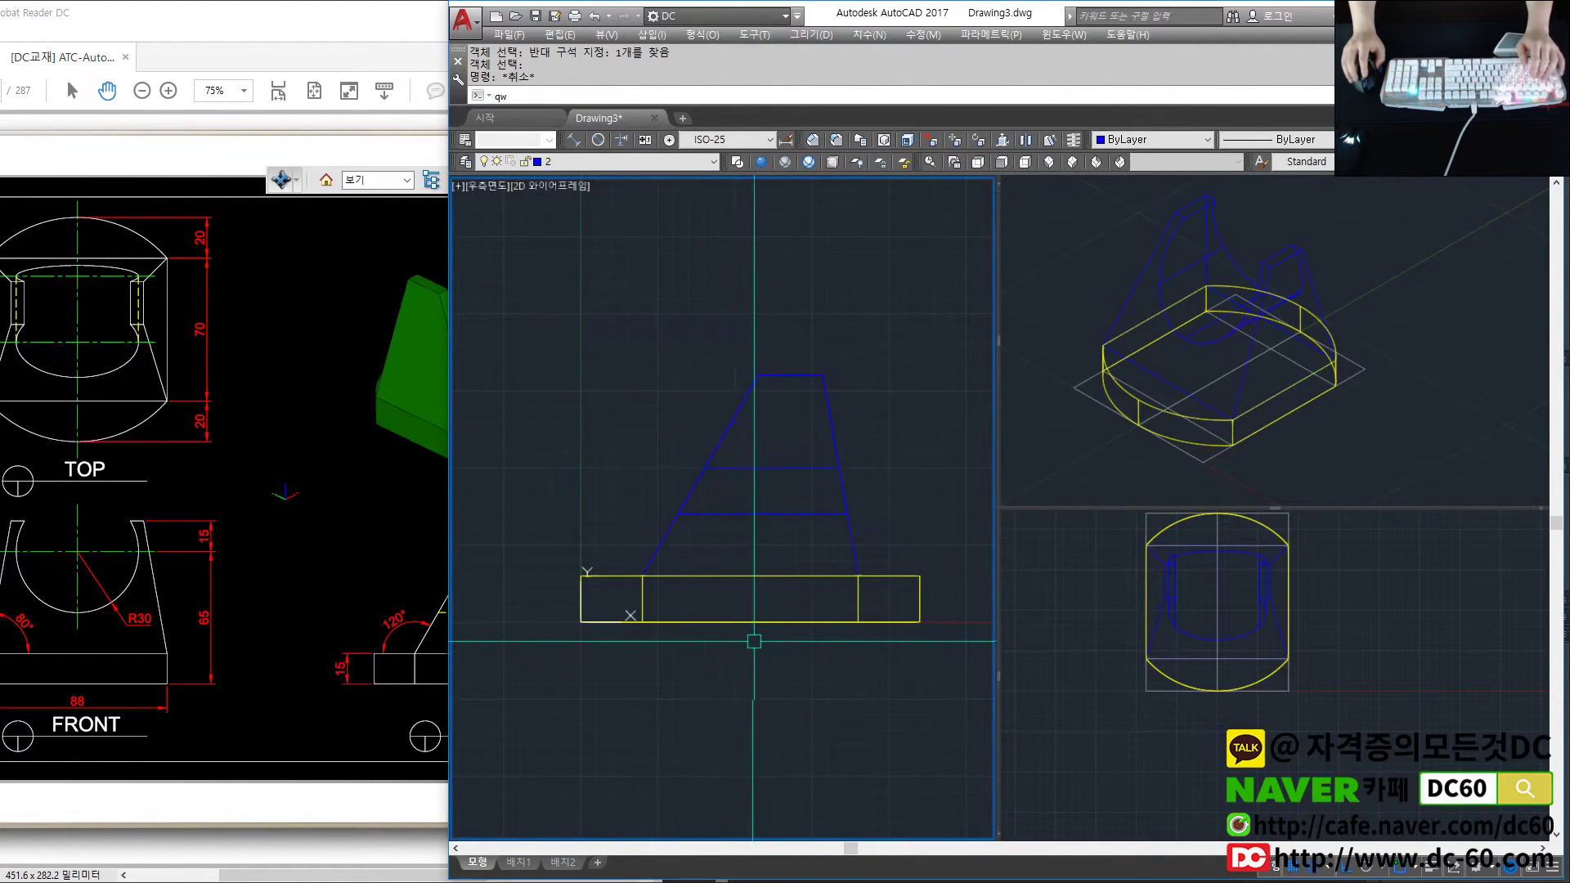
{"action": "key", "text": "ctrl+a"}
{"action": "key", "text": "Delete"}
- Show the isometric view with the Gray shaded visual style
{"action": "left_click", "coordinate": [1023, 204]}
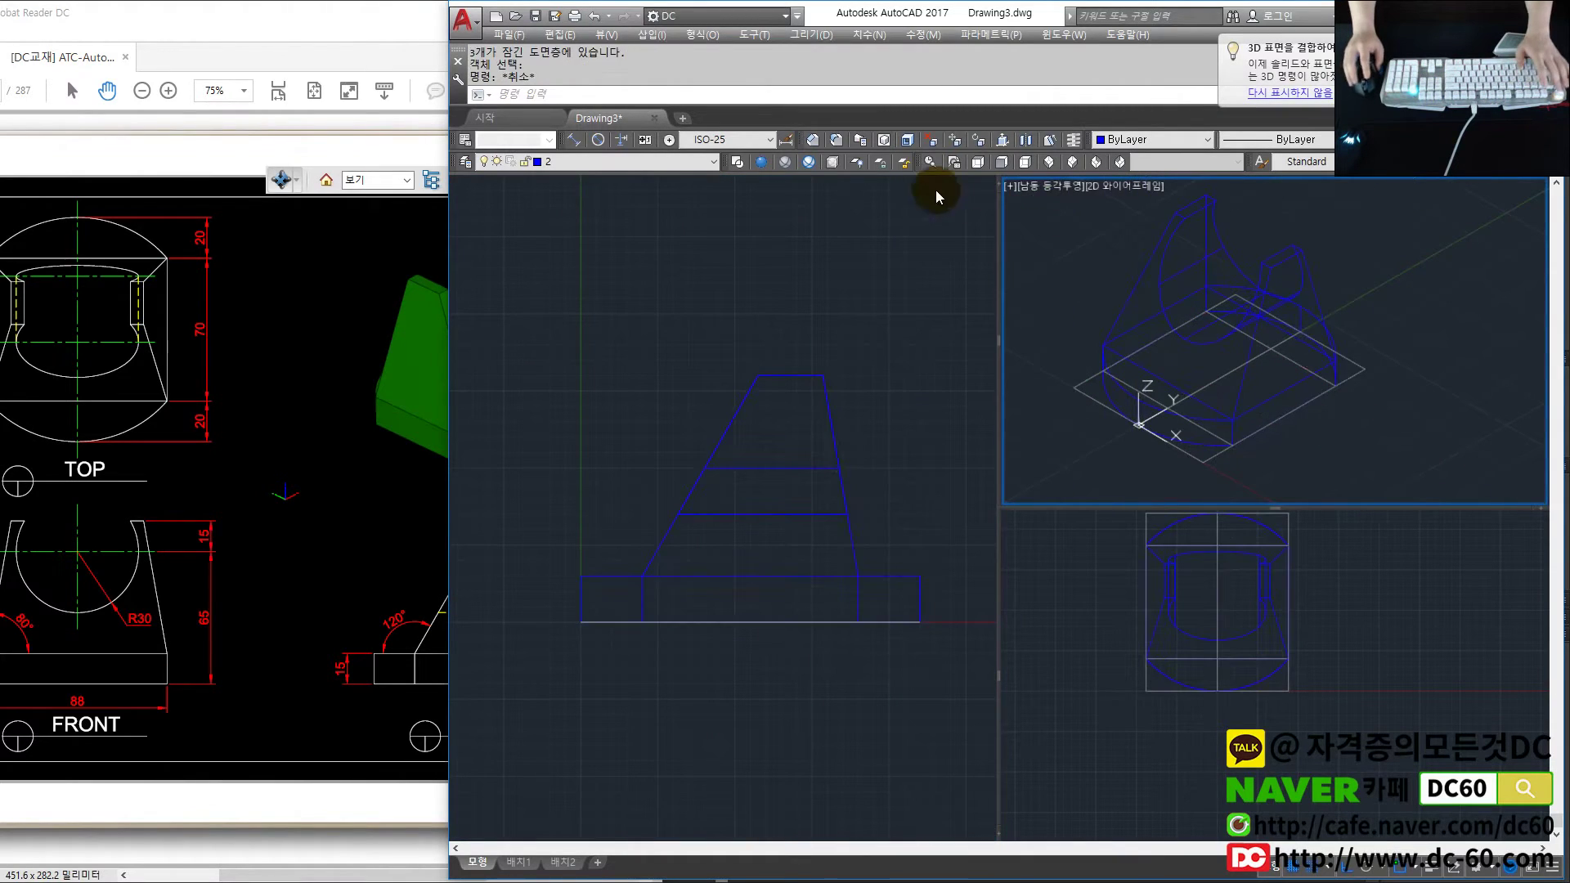
{"action": "type", "text": "vg"}
{"action": "key", "text": "Return"}
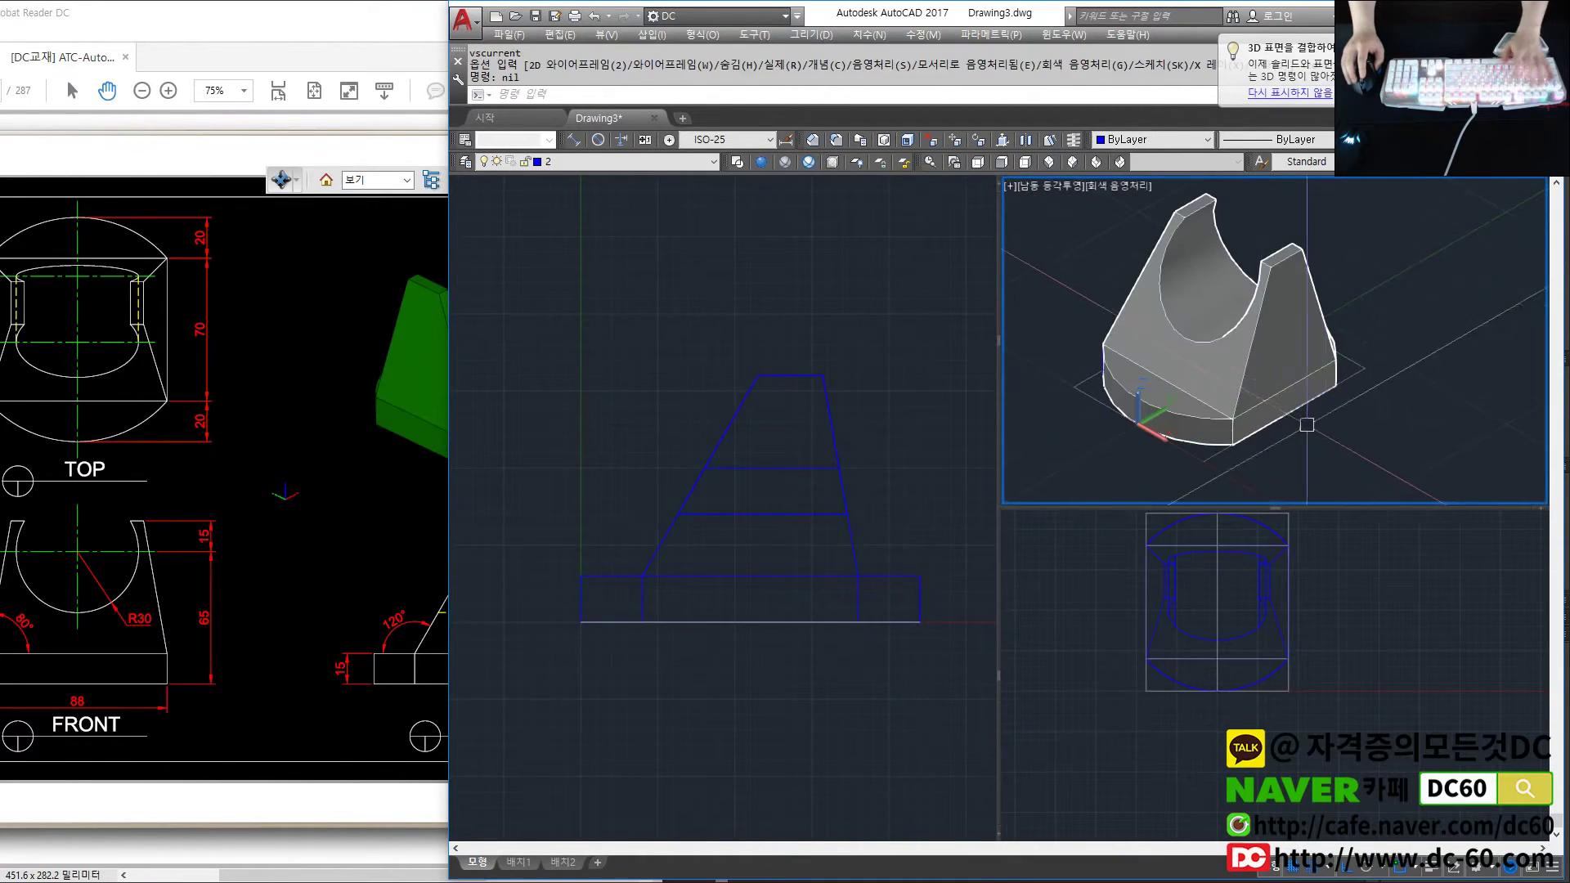
- Check the answer sheet, then set the viewpoint to -1,-2,1
{"action": "left_click", "coordinate": [339, 546]}
{"action": "scroll", "coordinate": [336, 547], "scroll_direction": "down", "scroll_amount": 5}
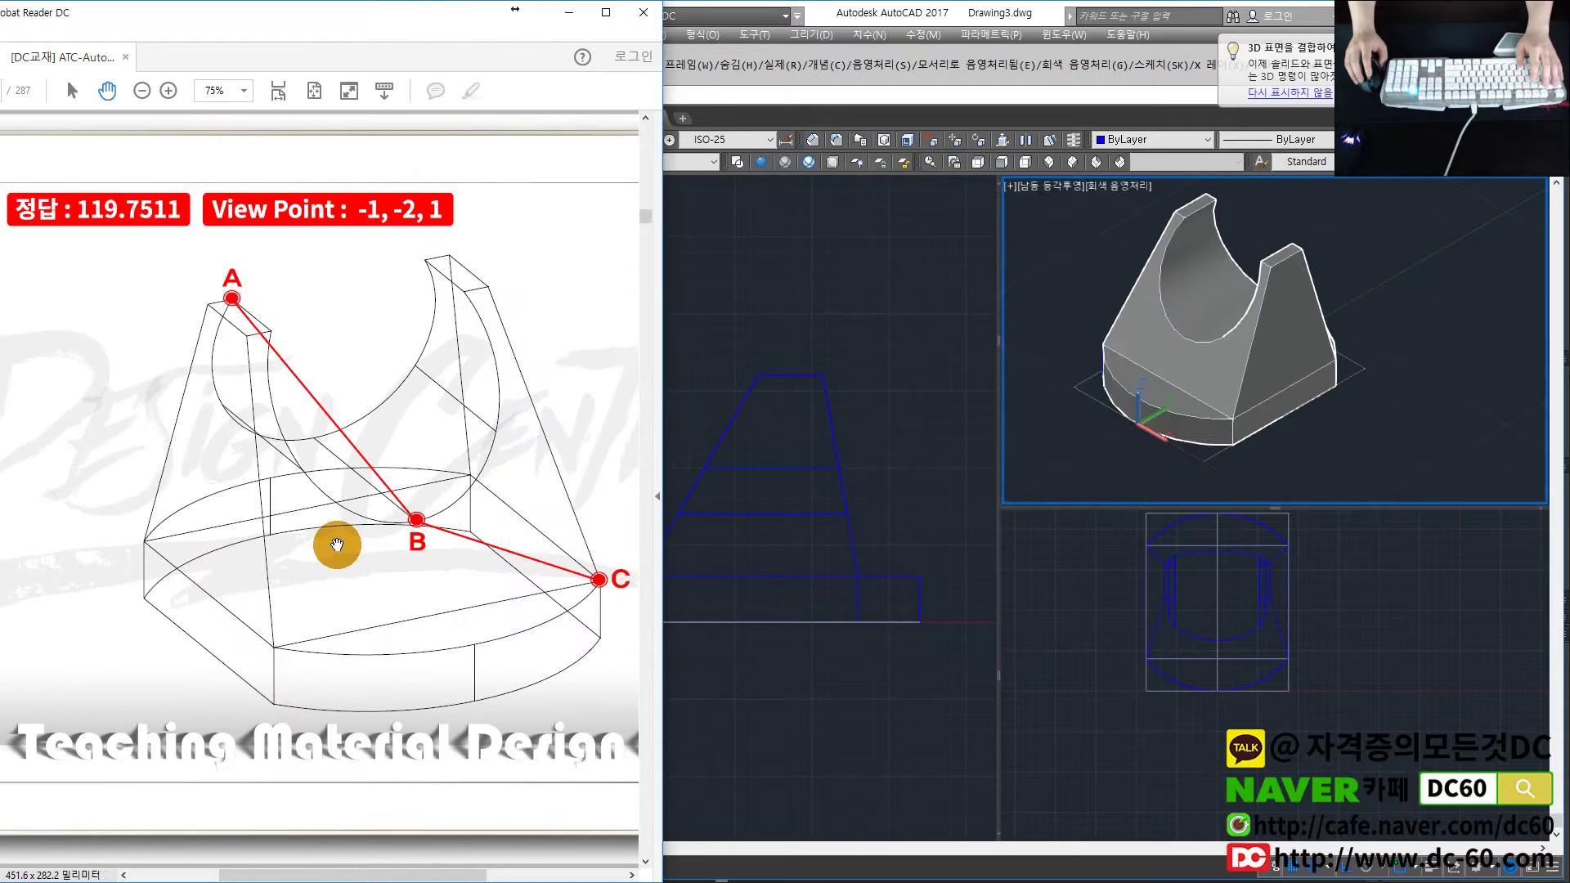
{"action": "left_click", "coordinate": [781, 489]}
{"action": "key", "text": "Escape"}
{"action": "type", "text": "-vp"}
{"action": "type", "text": "-1,-2"}
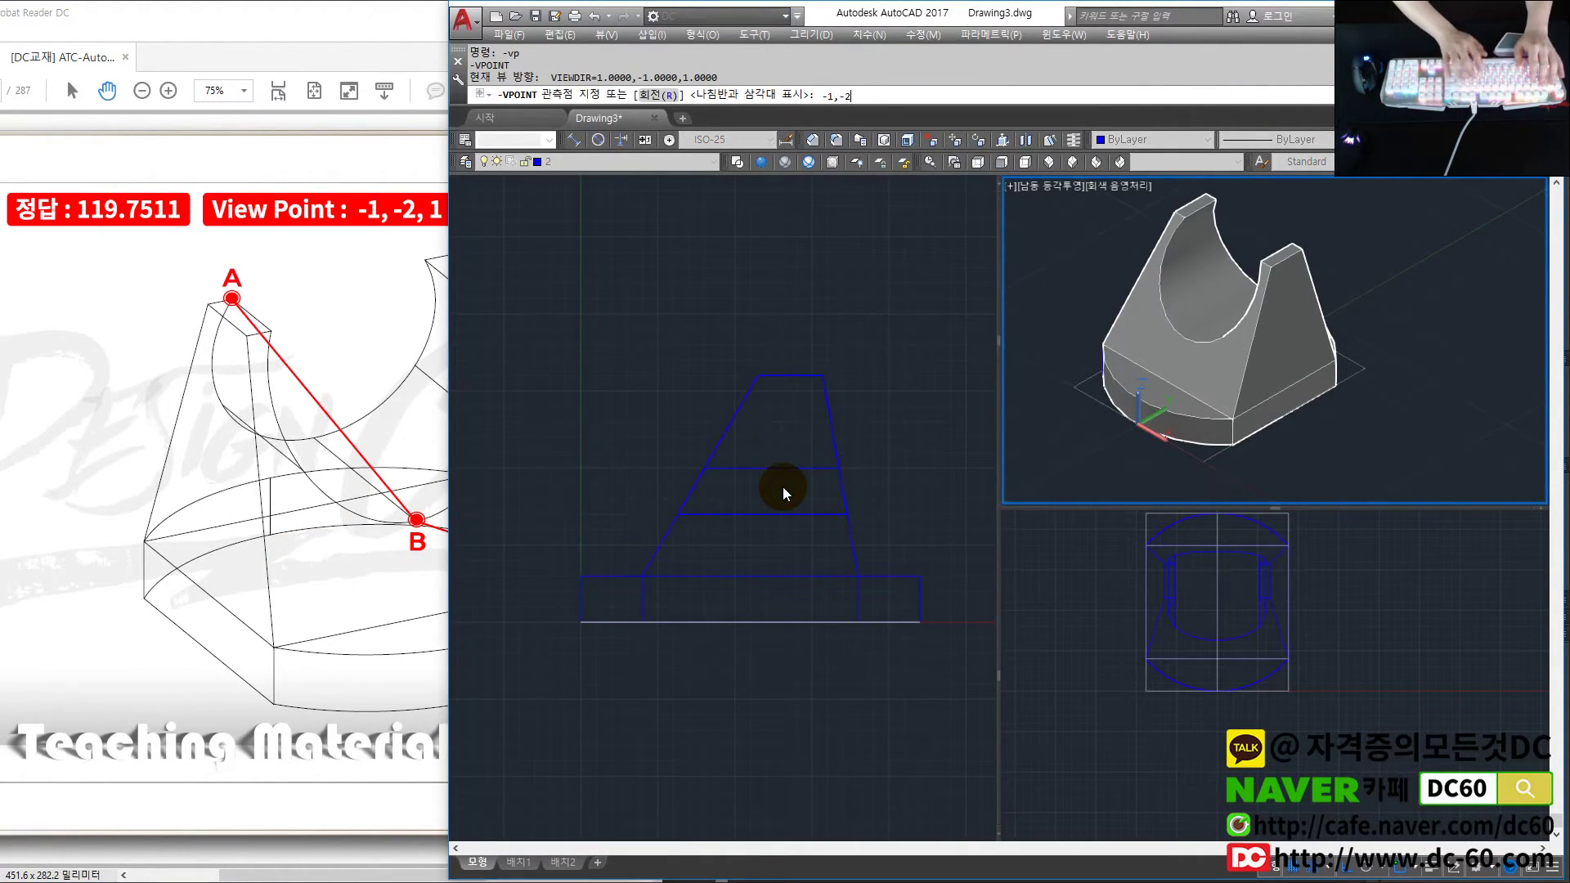
{"action": "key", "text": "Return"}
- Make the 3D view fill the drawing area in 2D wireframe
{"action": "type", "text": "-vports"}
{"action": "key", "text": "Return"}
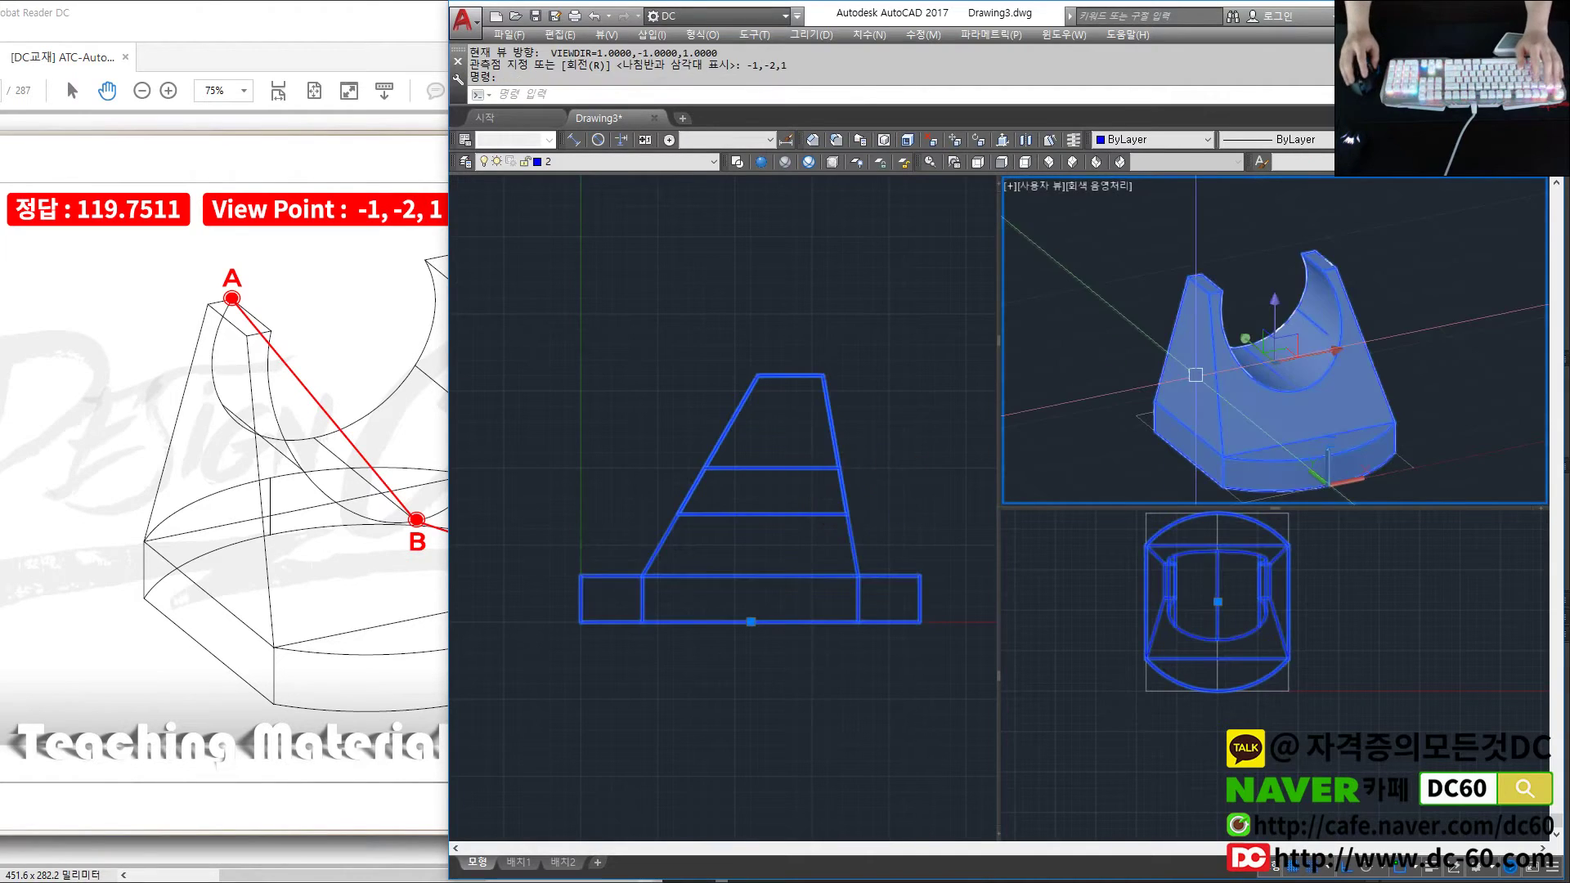
{"action": "type", "text": "t"}
{"action": "key", "text": "Return"}
{"action": "type", "text": "2d"}
{"action": "key", "text": "Return"}
{"action": "key", "text": "Escape"}
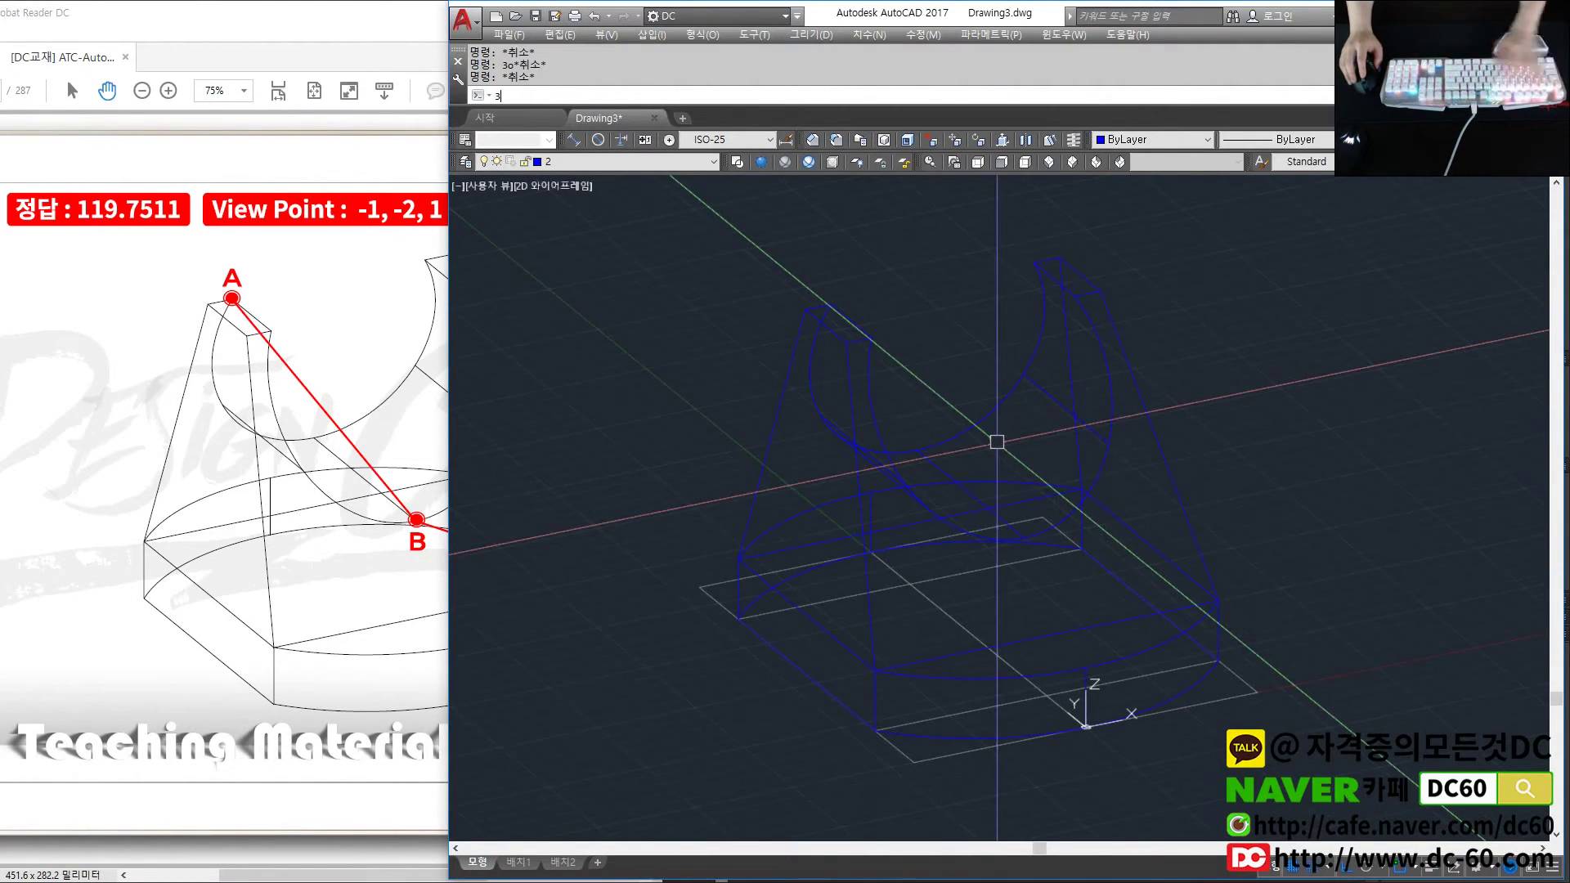
- Draw the A–B–C 3D polyline with a quadrant snap at B
{"action": "left_click", "coordinate": [847, 340]}
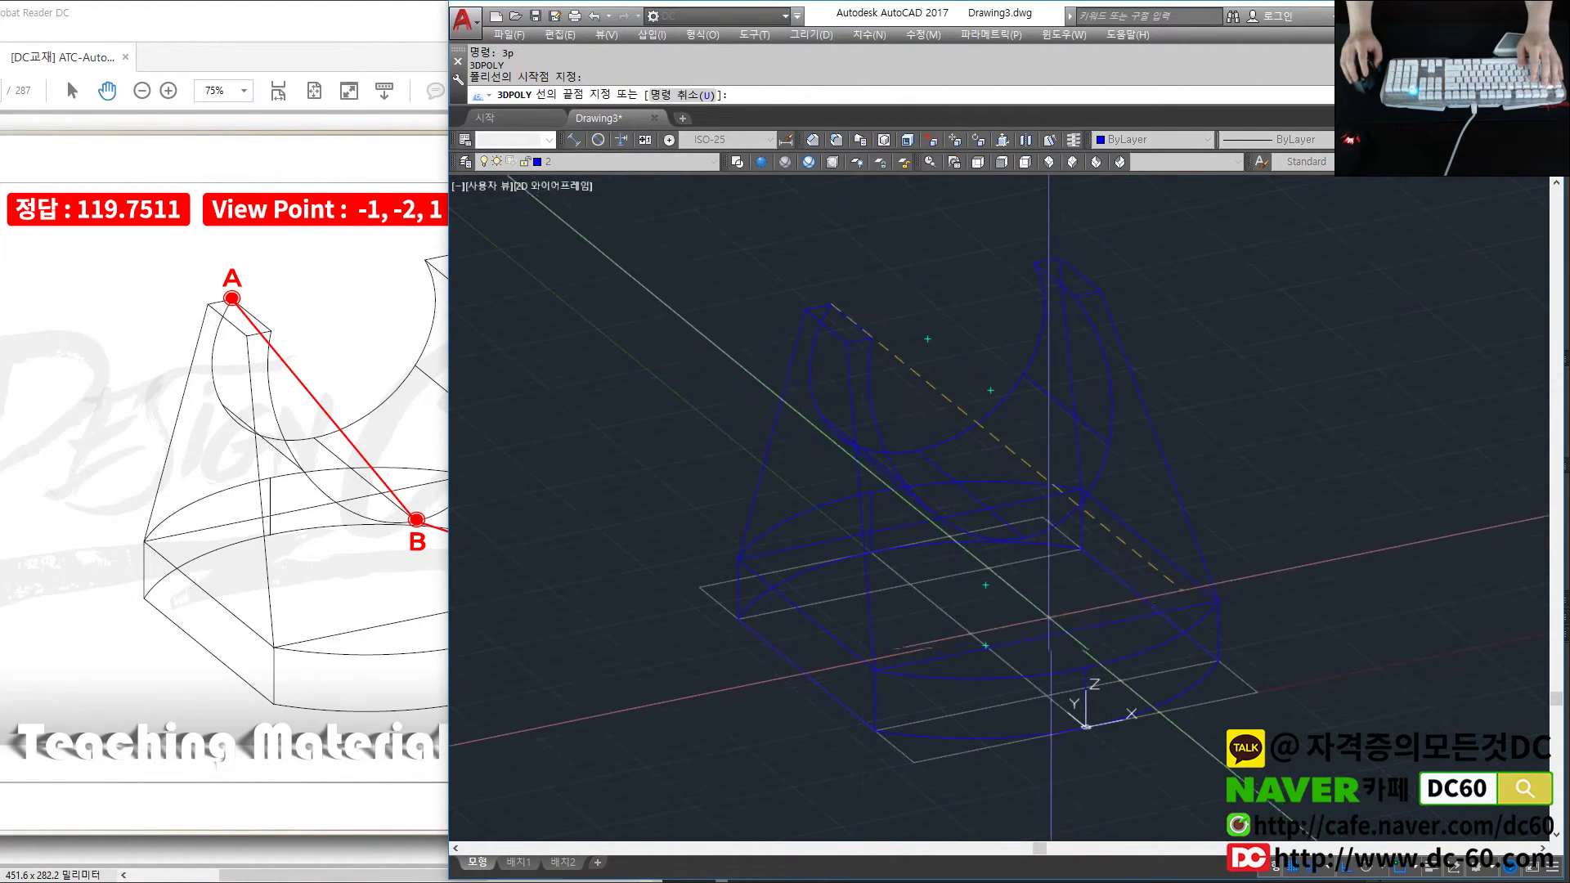
{"action": "right_click", "coordinate": [1029, 546], "text": "shift"}
{"action": "left_click", "coordinate": [1083, 398]}
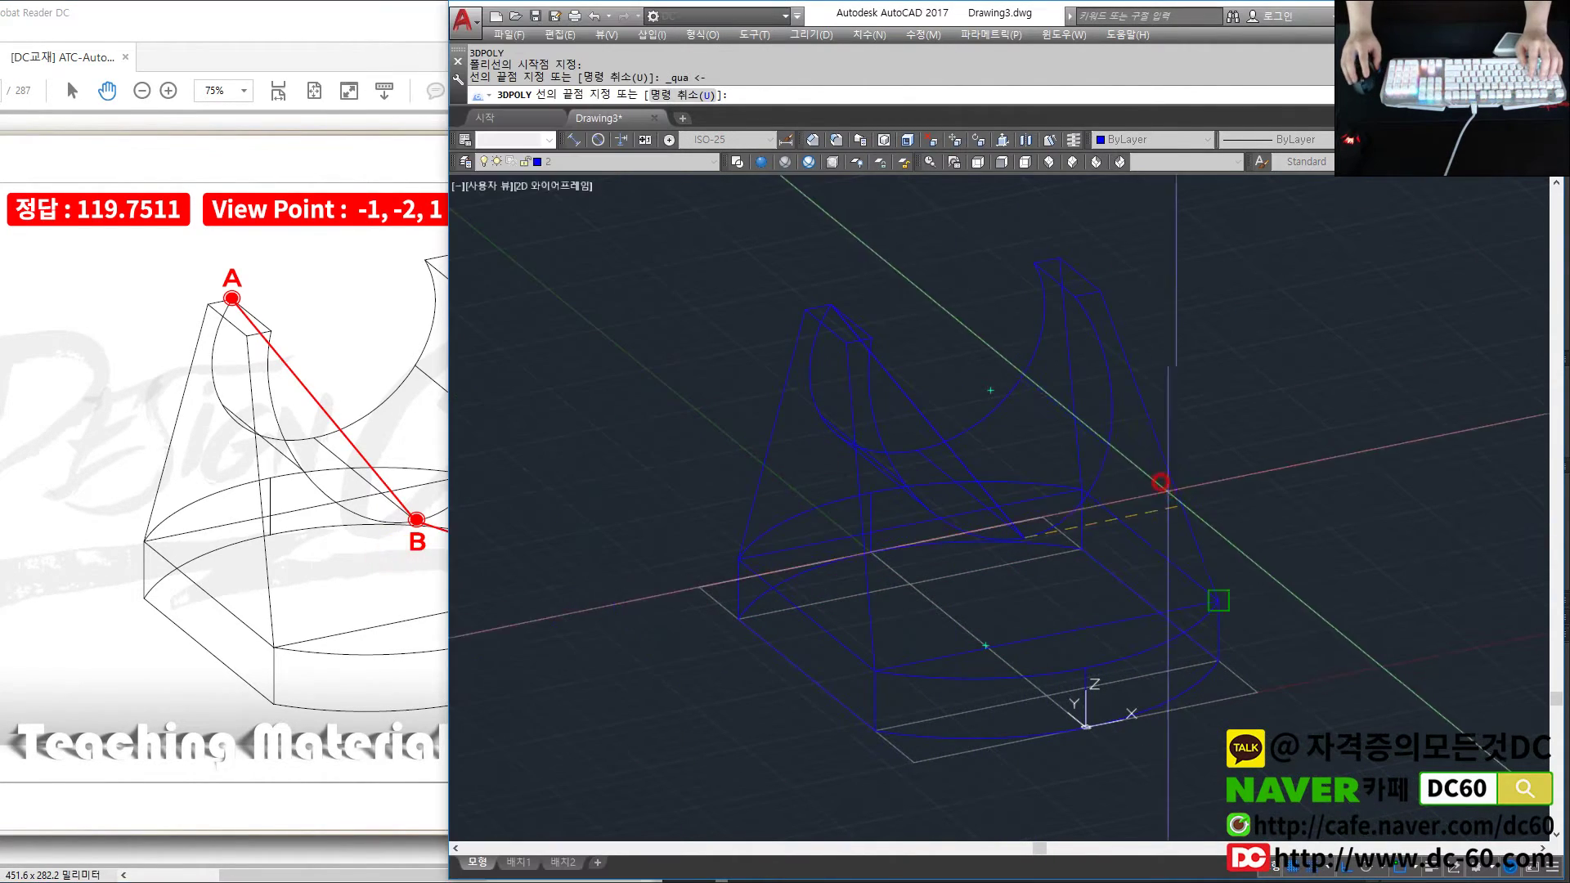
{"action": "left_click", "coordinate": [1218, 601]}
{"action": "key", "text": "Return"}
{"action": "left_click", "coordinate": [1145, 572]}
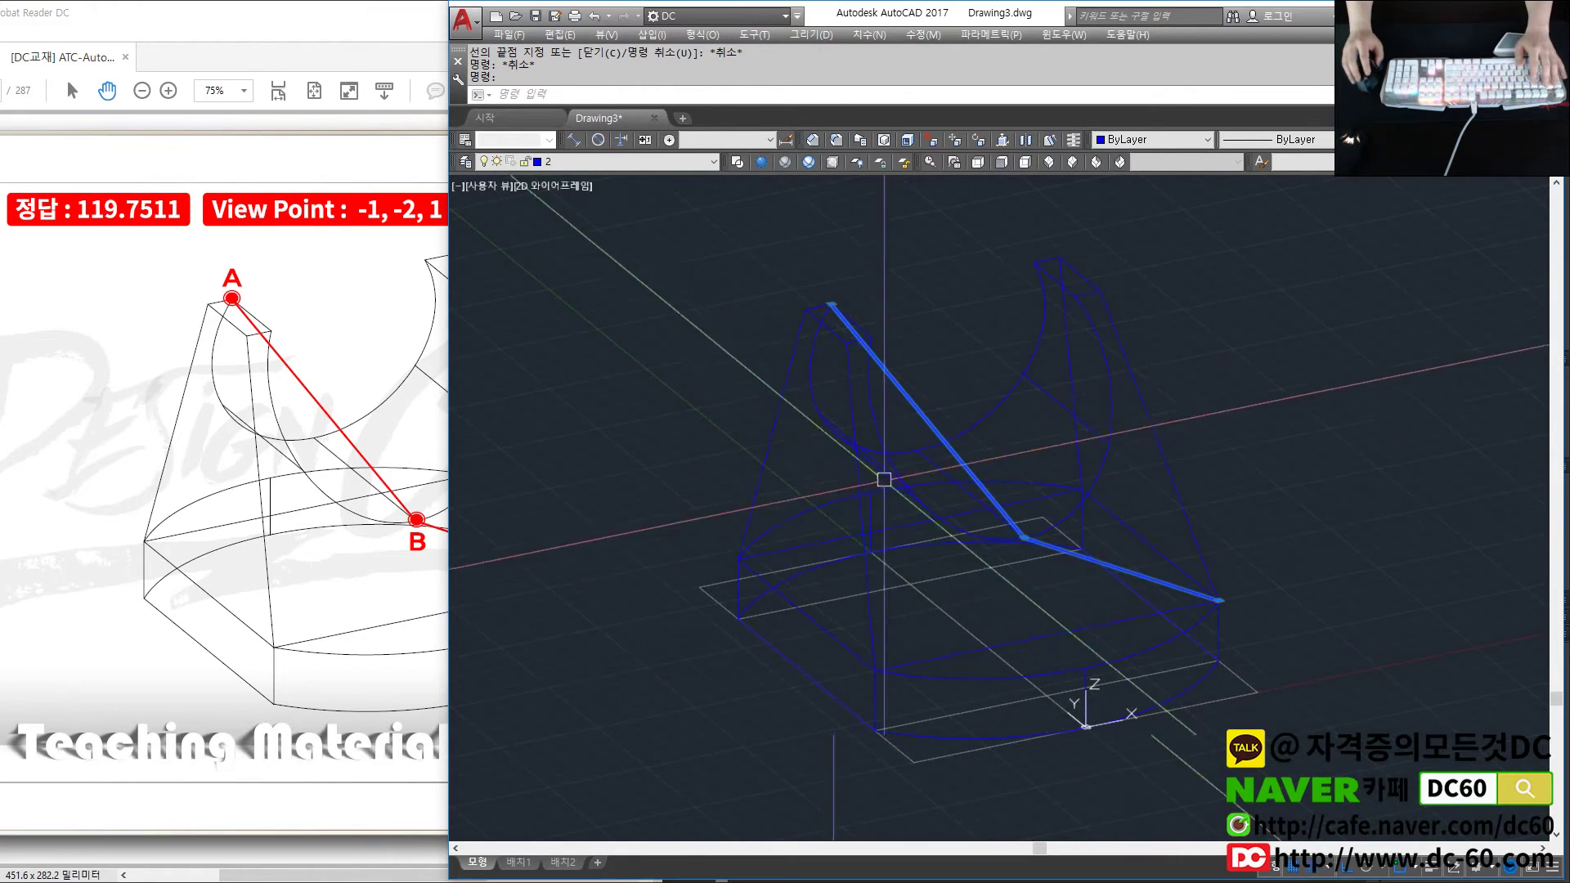
- Confirm the polyline length of 119.7511 and scroll the PDF to the D–E–F figure
{"action": "key", "text": "ctrl+1"}
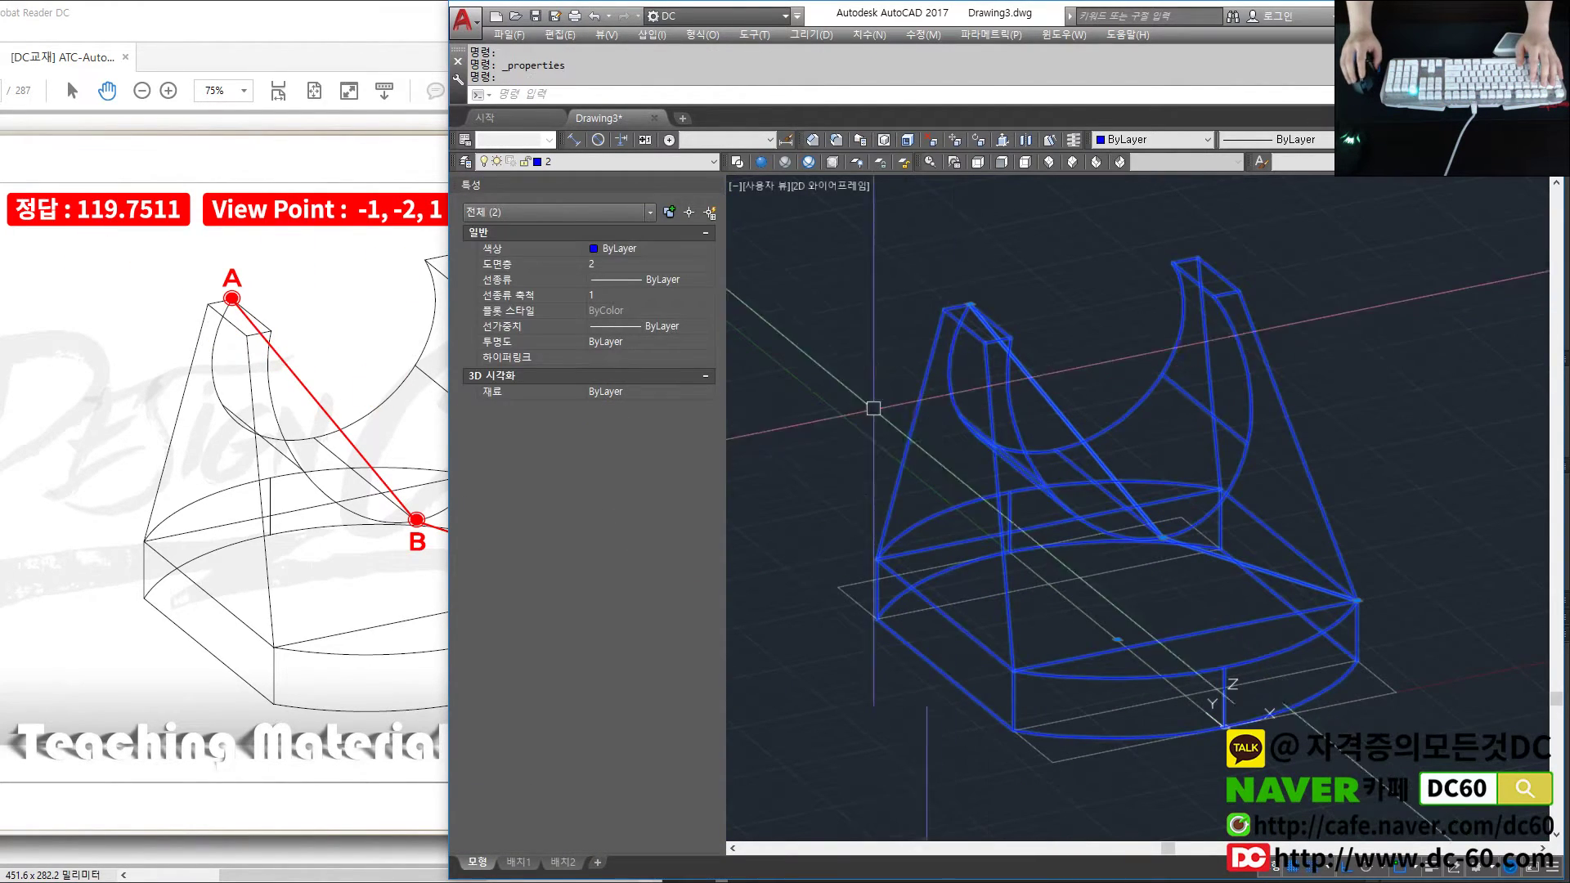
{"action": "left_click", "coordinate": [376, 384]}
{"action": "scroll", "coordinate": [376, 384], "scroll_direction": "down", "scroll_amount": 1}
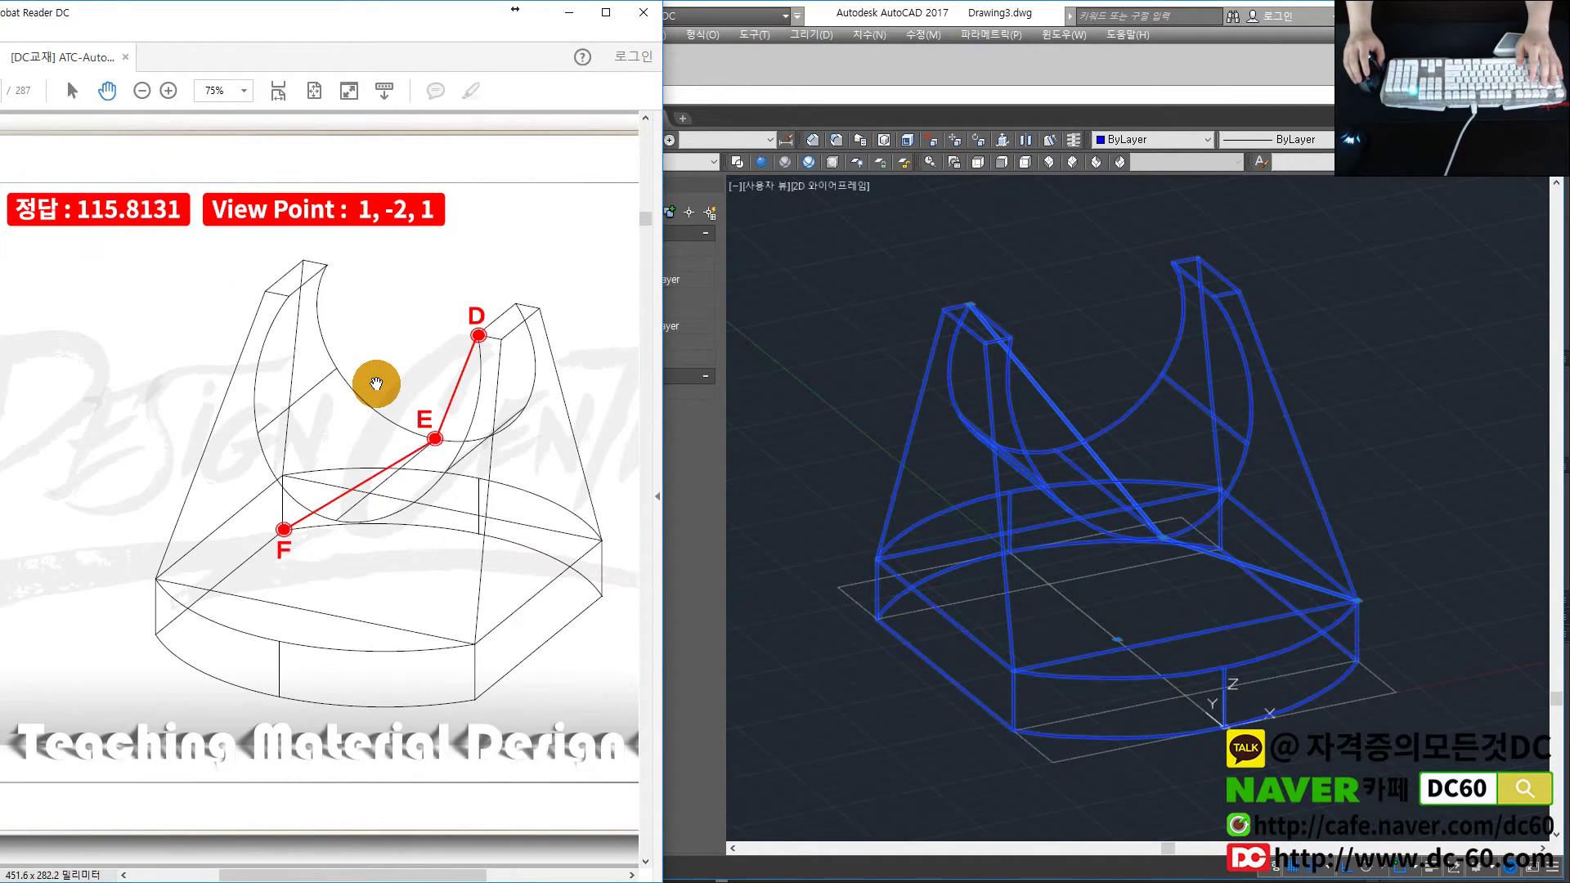
- Set the viewpoint to 1,-2,1 and make layer 1 current
{"action": "left_click", "coordinate": [965, 416]}
{"action": "key", "text": "Return"}
{"action": "type", "text": "1,"}
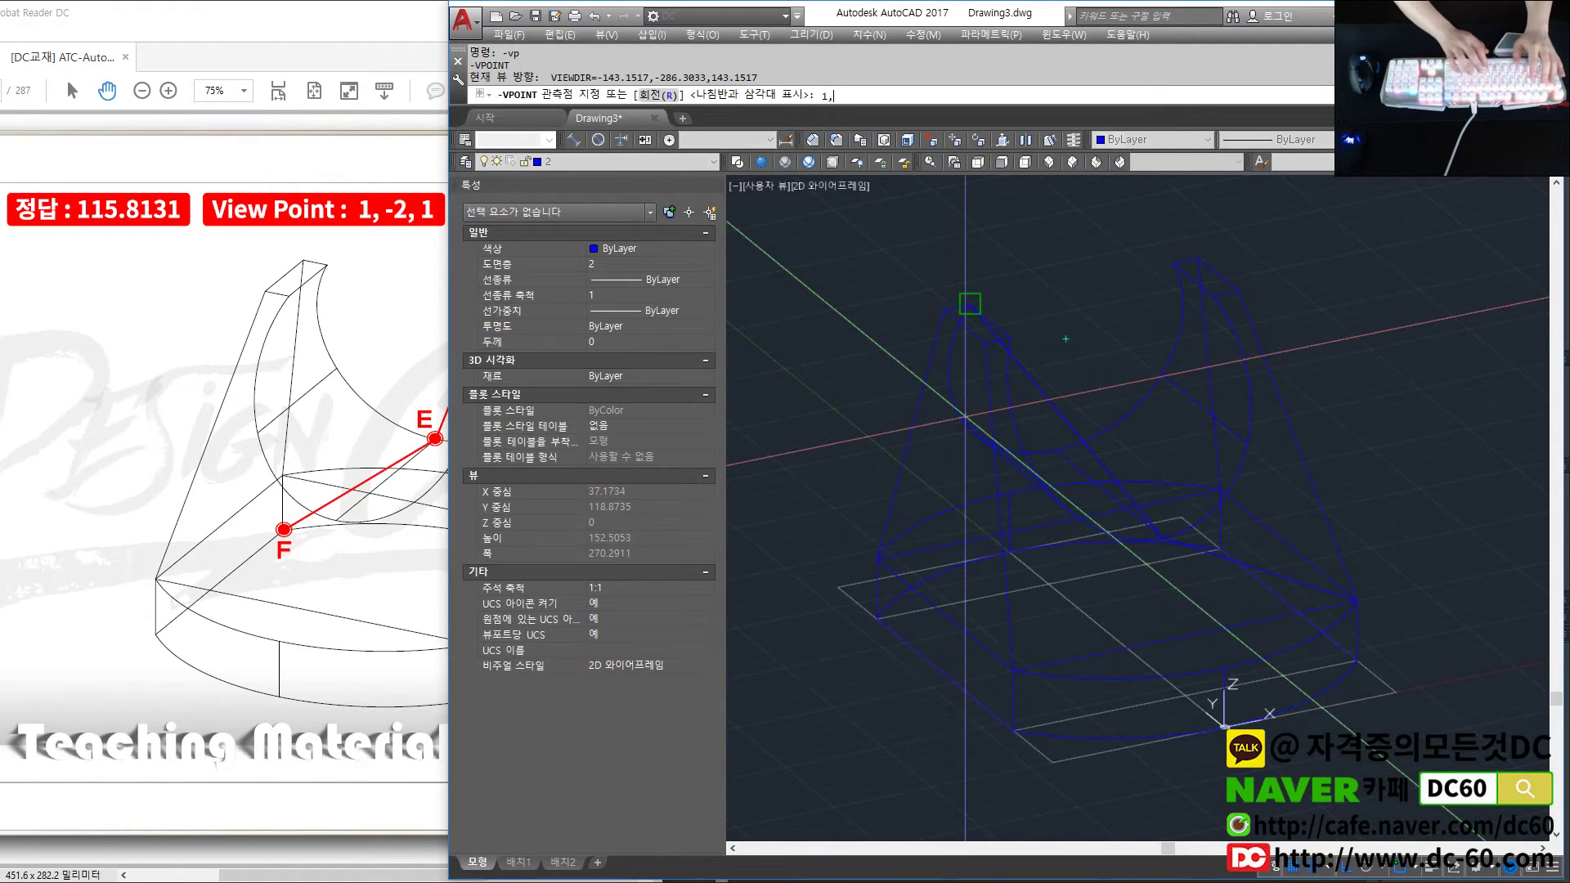
{"action": "type", "text": "1"}
{"action": "key", "text": "Return"}
{"action": "key", "text": "Escape"}
{"action": "key", "text": "Escape"}
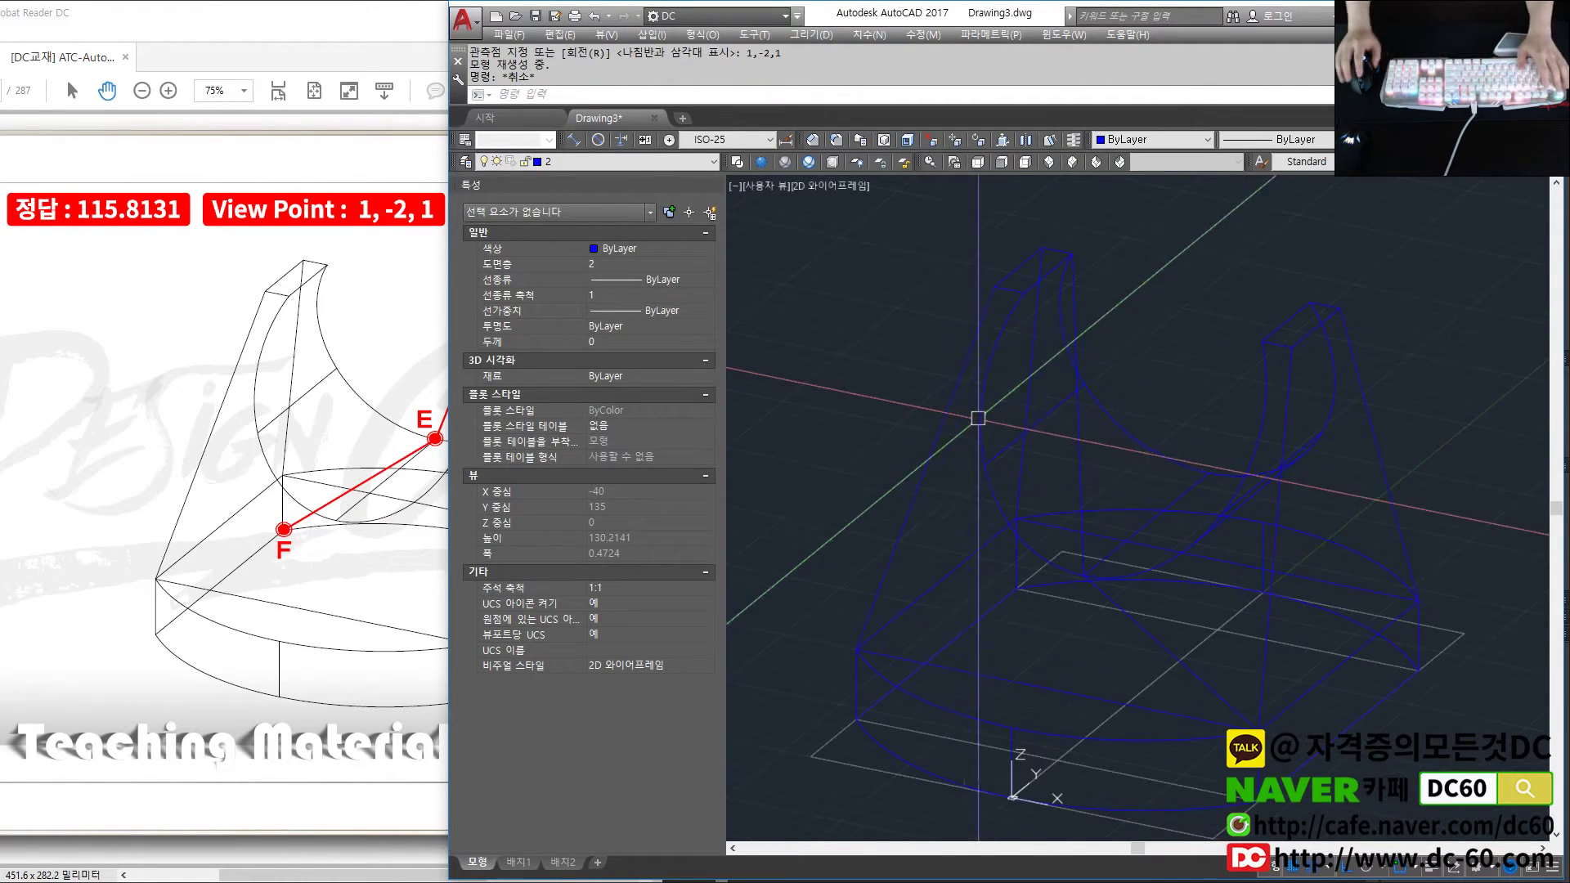
{"action": "left_click", "coordinate": [661, 163]}
{"action": "left_click", "coordinate": [626, 179]}
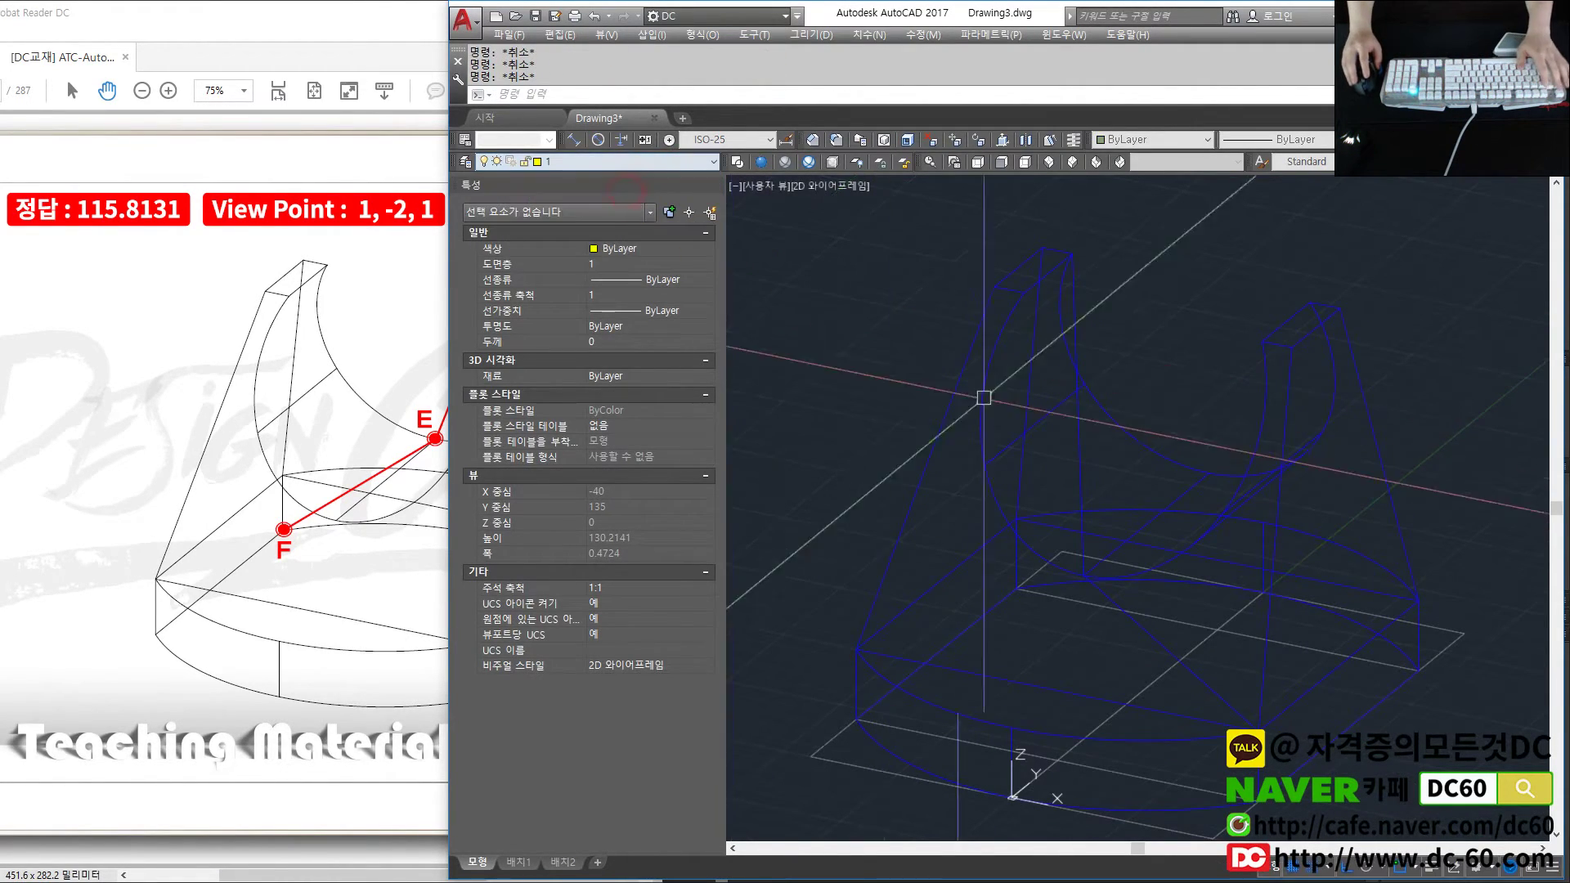
{"action": "key", "text": "Escape"}
- Draw a 3D polyline from point D through quadrant point E to final point F
{"action": "type", "text": "3p"}
{"action": "key", "text": "Return"}
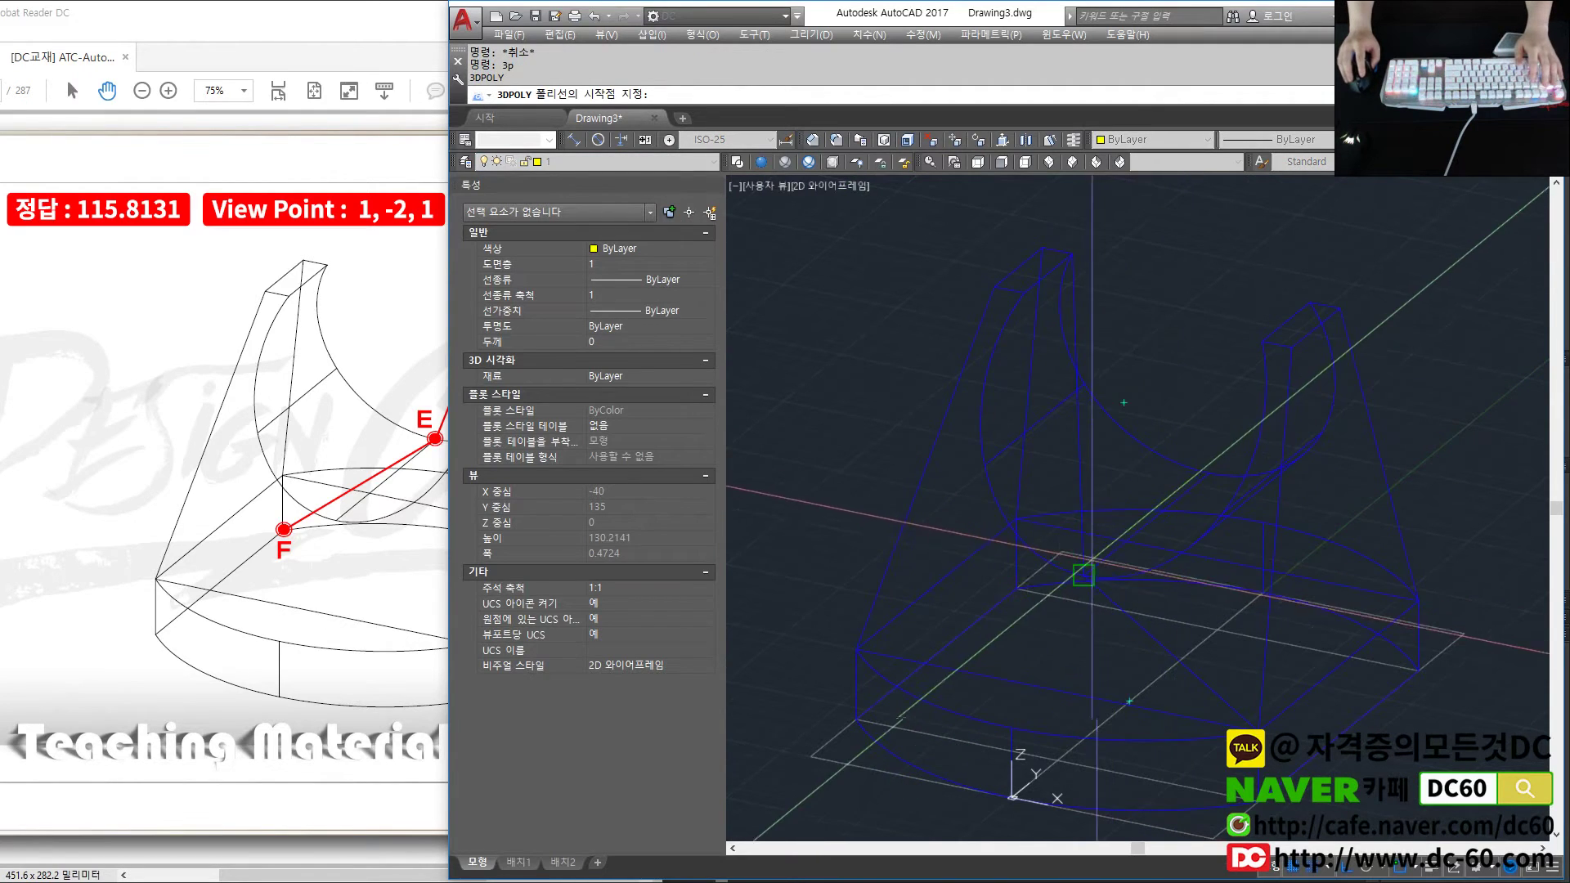
{"action": "left_click", "coordinate": [1101, 680]}
{"action": "right_click", "coordinate": [1101, 680], "text": "shift"}
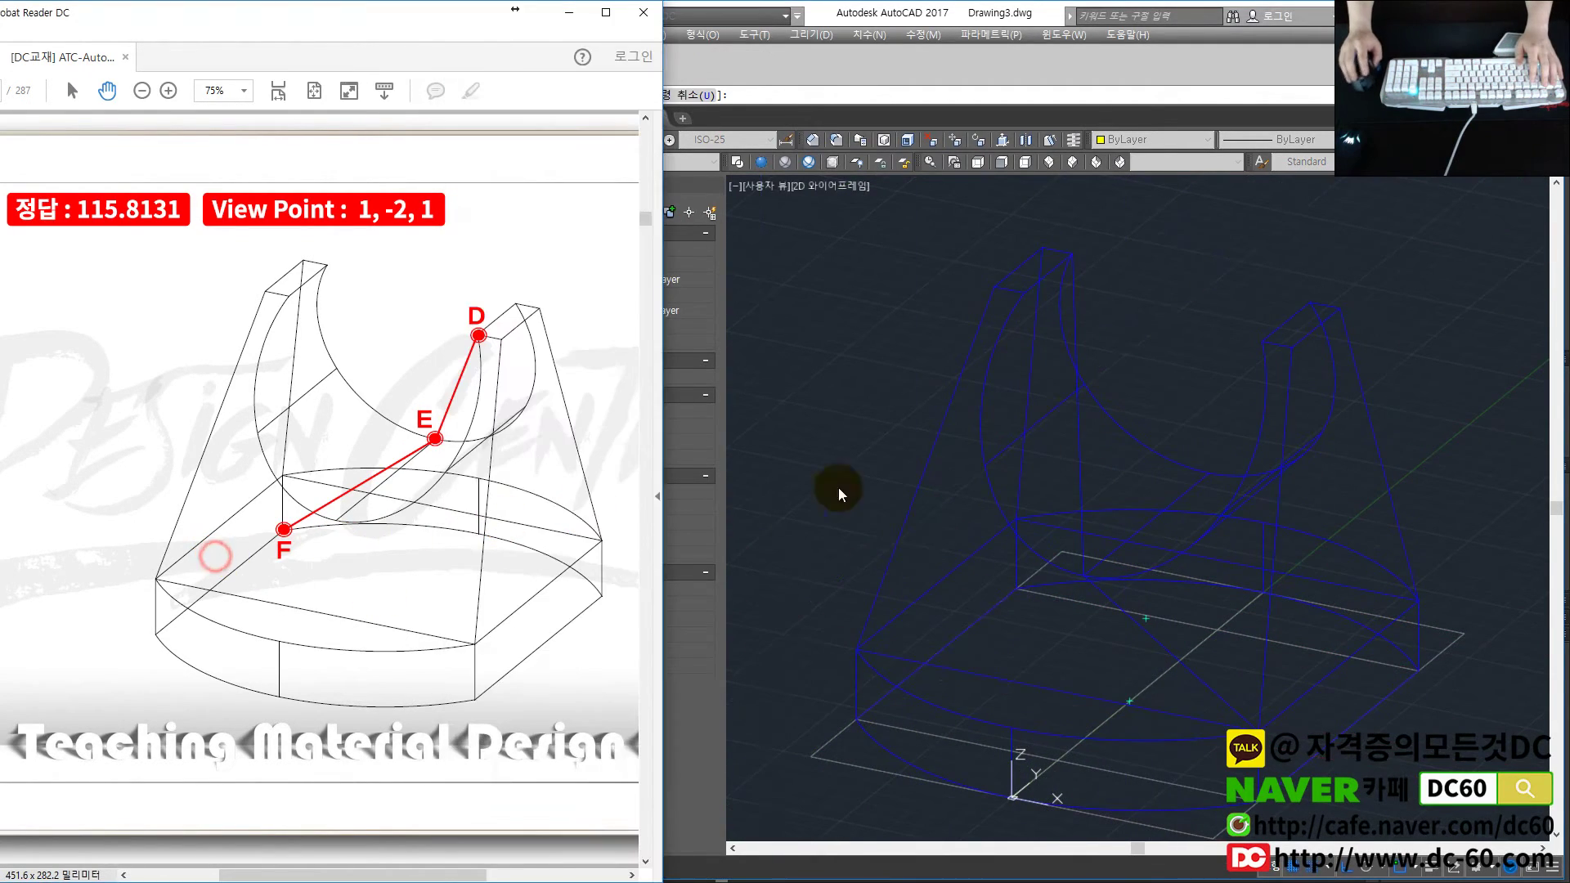
{"action": "left_click", "coordinate": [826, 491]}
{"action": "left_click", "coordinate": [1209, 473]}
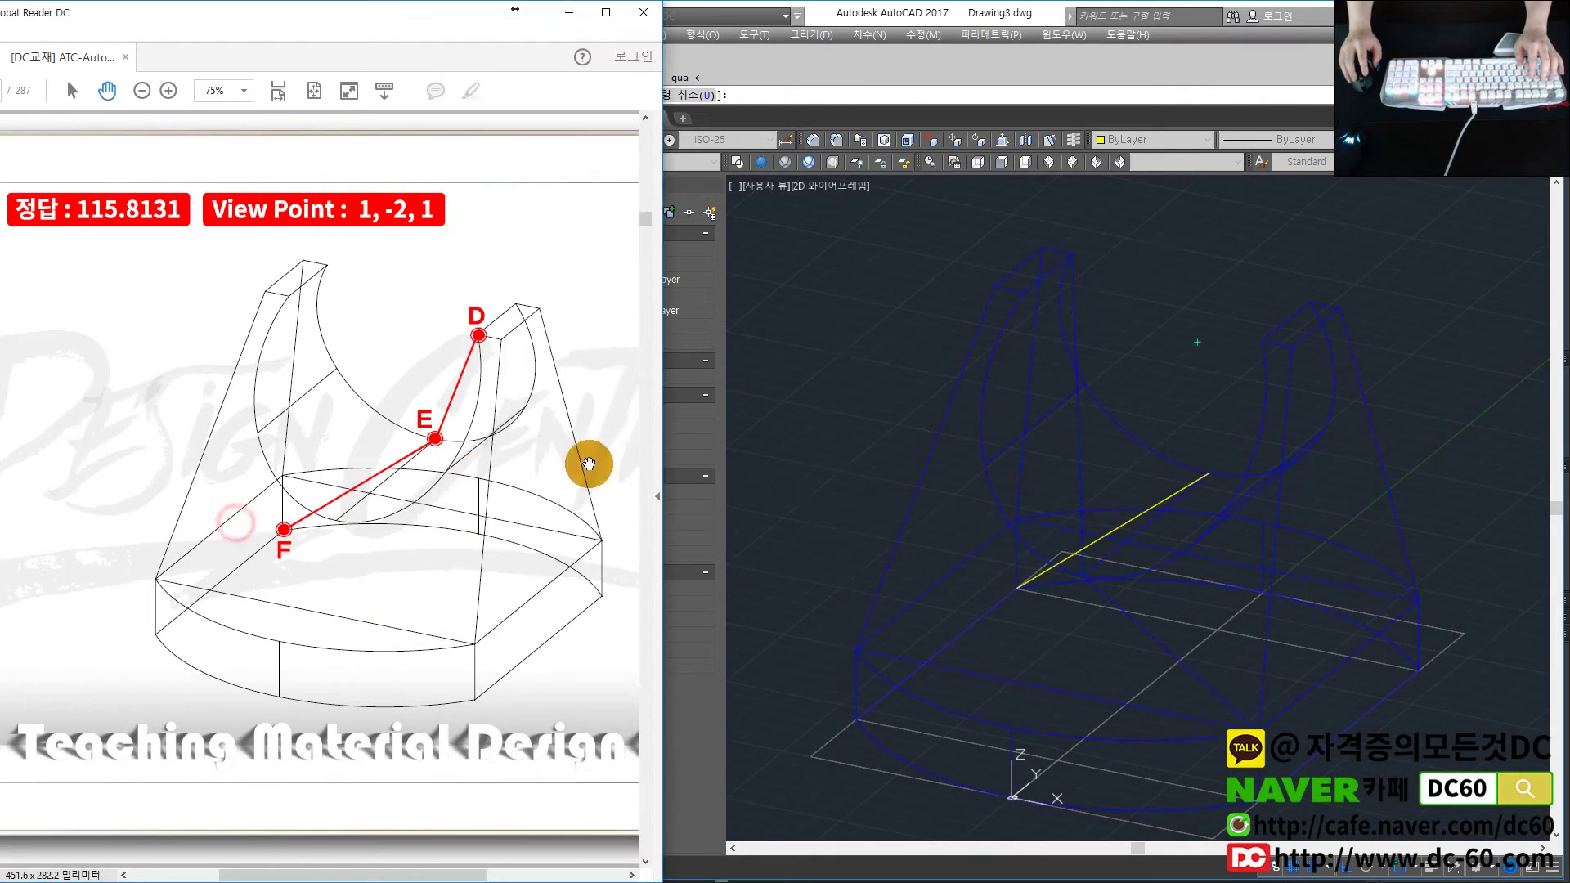
{"action": "left_click", "coordinate": [1262, 342]}
{"action": "key", "text": "Escape"}
{"action": "key", "text": "Escape"}
{"action": "left_click", "coordinate": [1262, 342]}
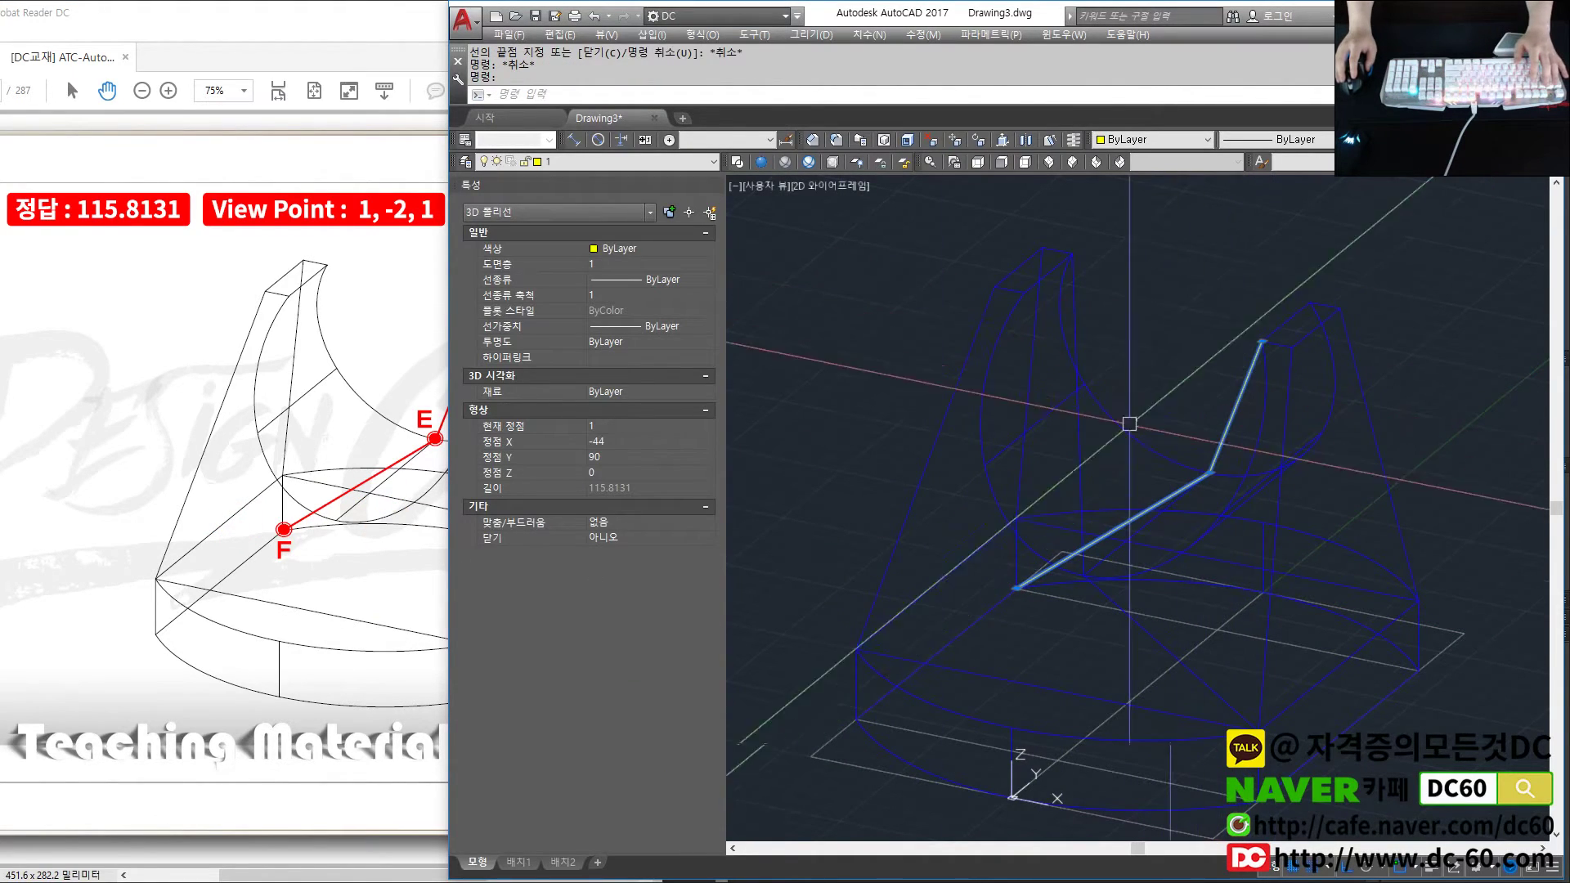
- Select the D–E–F polyline to confirm its 115.8131 length, then orbit the model
{"action": "left_click", "coordinate": [575, 528]}
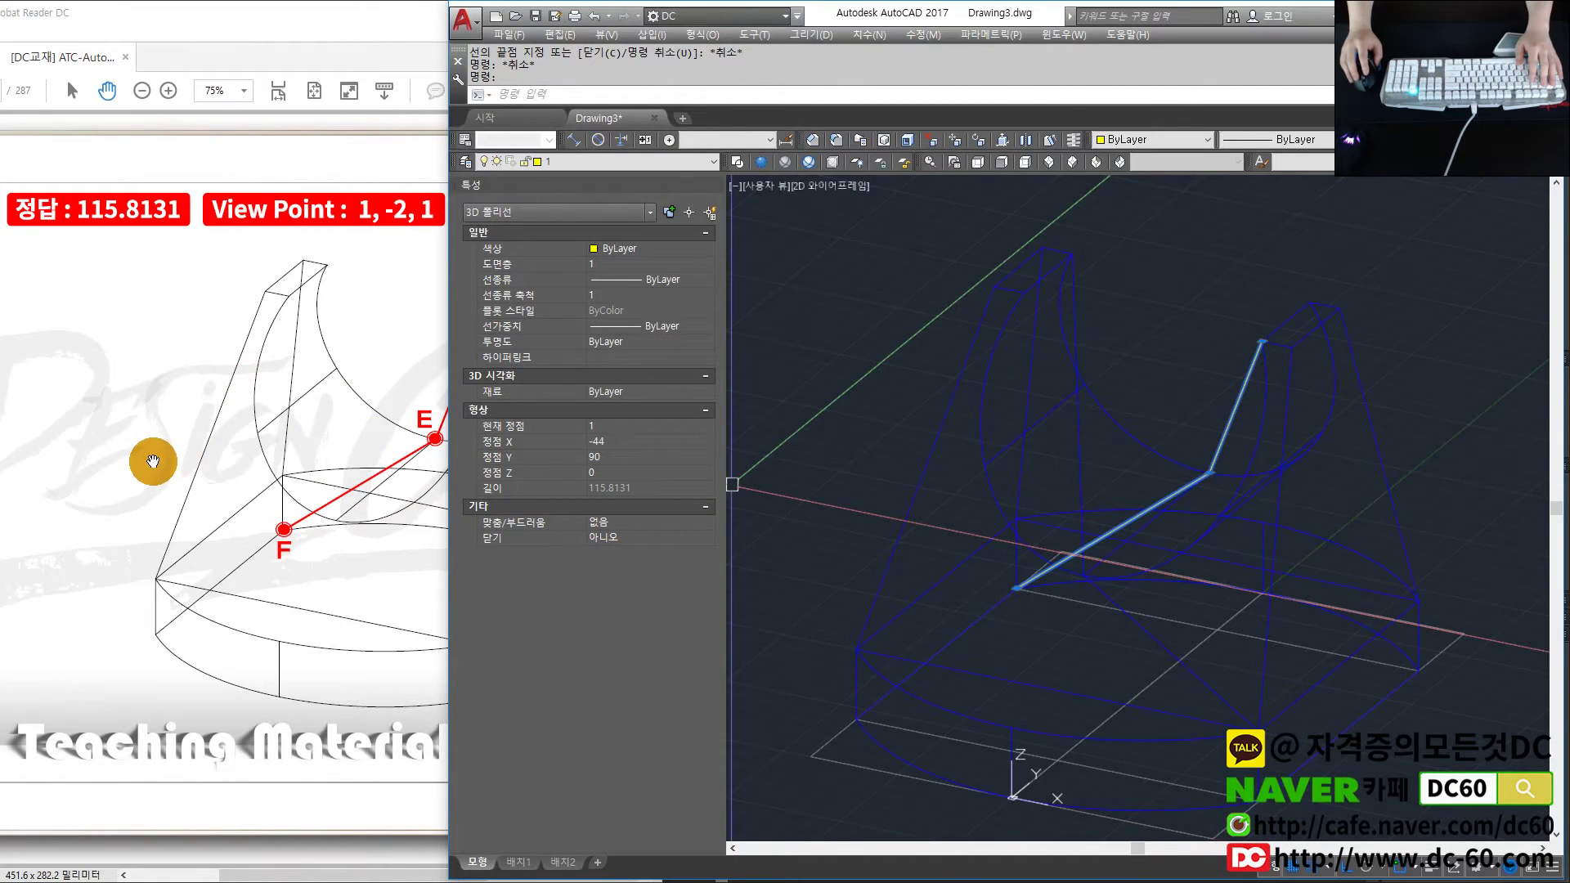
{"action": "middle_click_drag", "start_coordinate": [732, 484], "coordinate": [1017, 449], "text": "shift"}
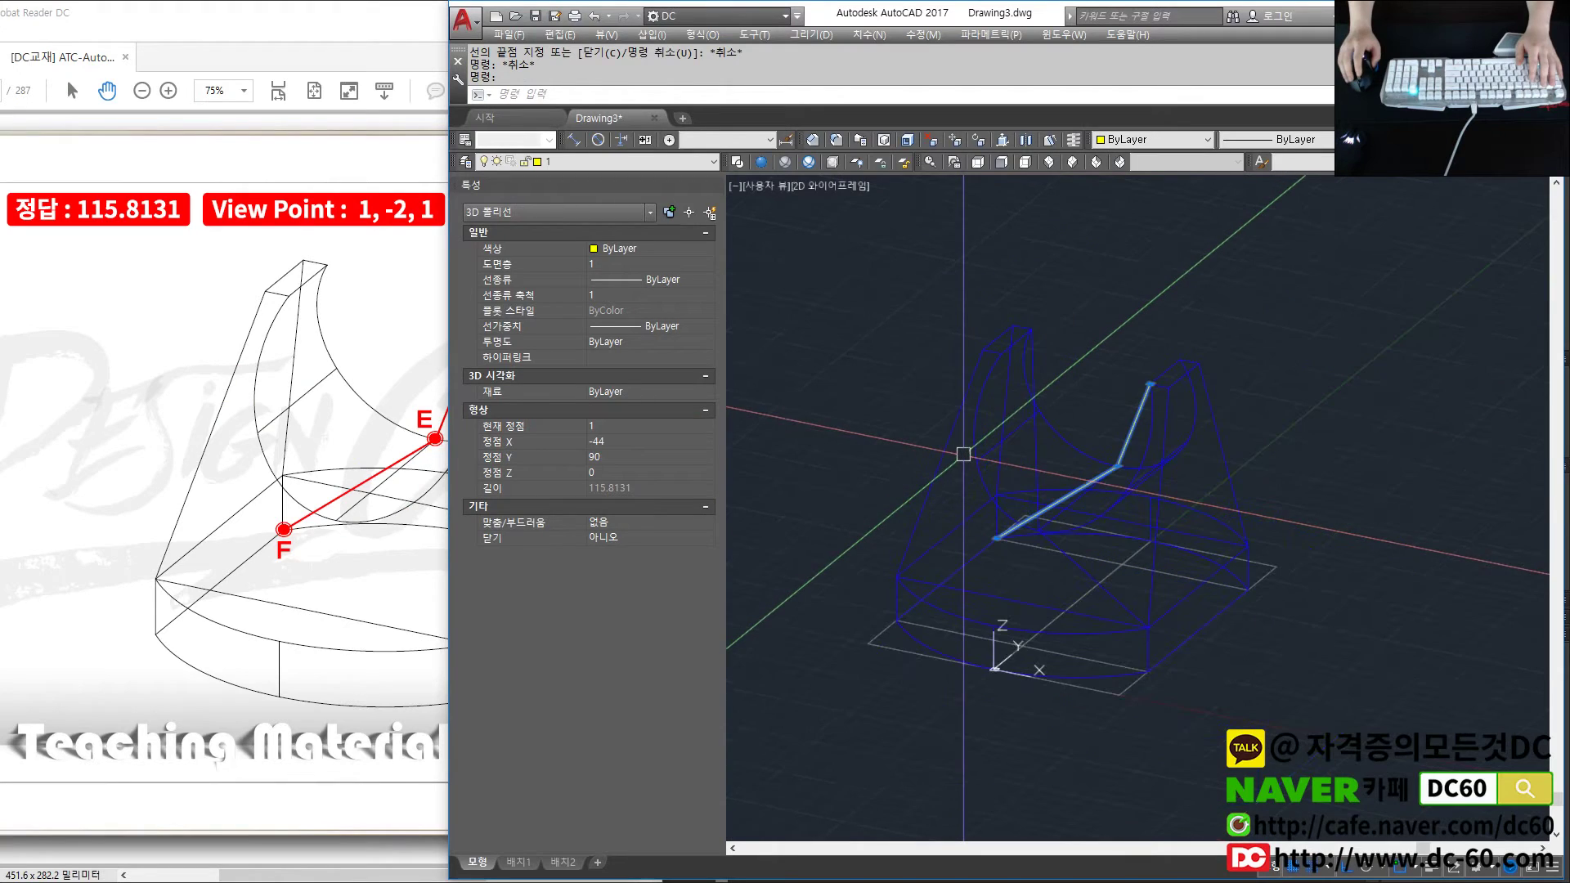
{"action": "key", "text": "Escape"}
{"action": "mouse_move", "coordinate": [1017, 449]}
{"action": "middle_mouse_down", "text": "shift"}
{"action": "mouse_move", "coordinate": [1544, 455]}
{"action": "mouse_move", "coordinate": [583, 488]}
{"action": "middle_mouse_up", "text": "shift"}
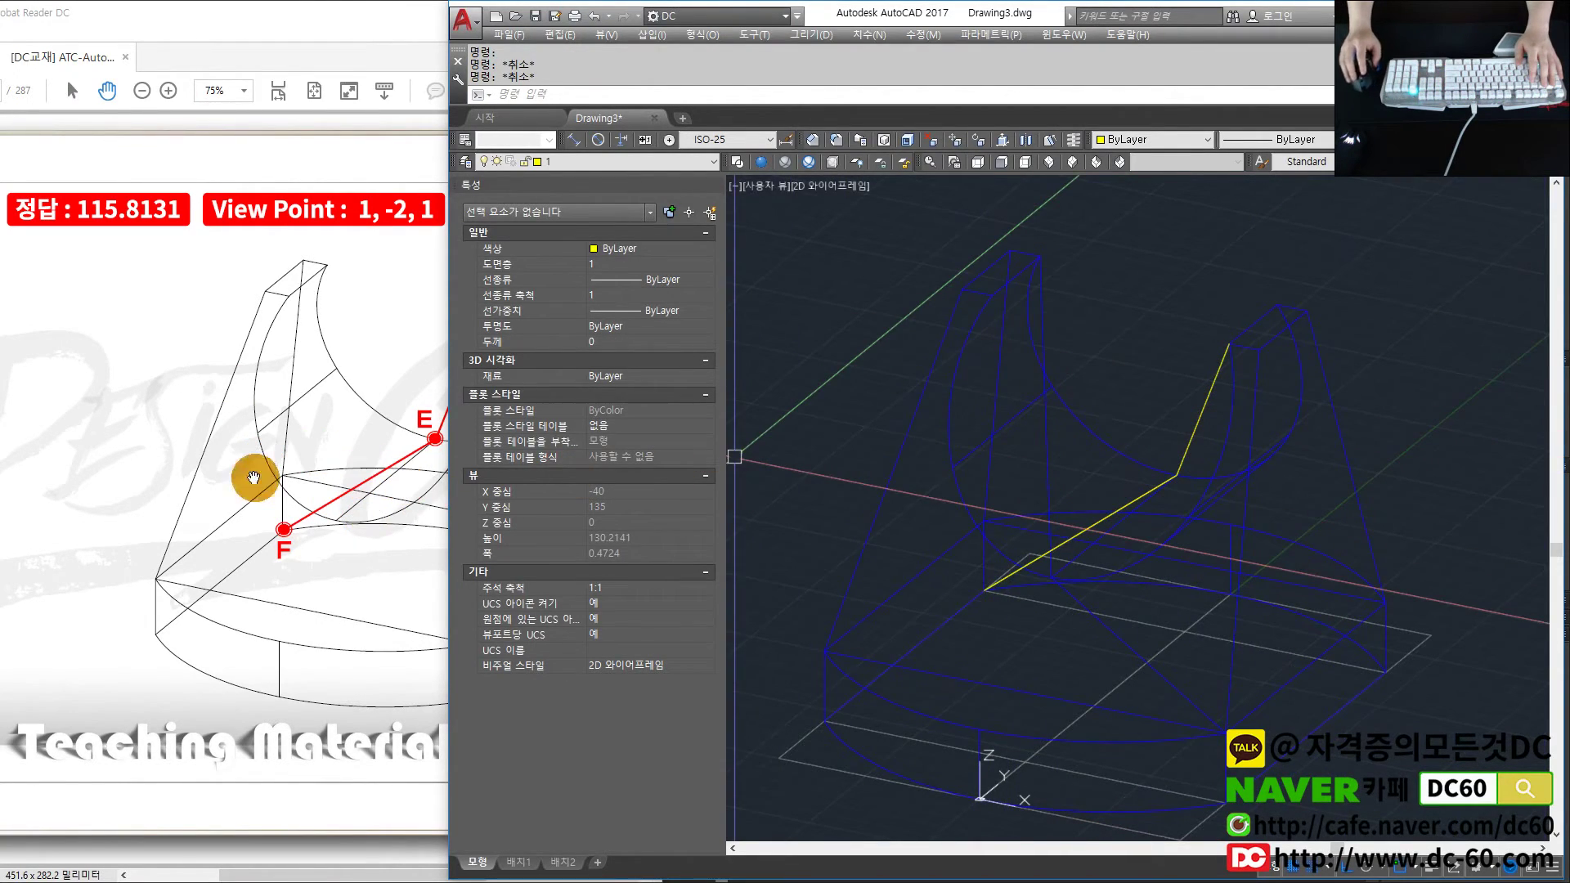
{"action": "middle_click_drag", "start_coordinate": [207, 472], "coordinate": [344, 443], "text": "shift"}
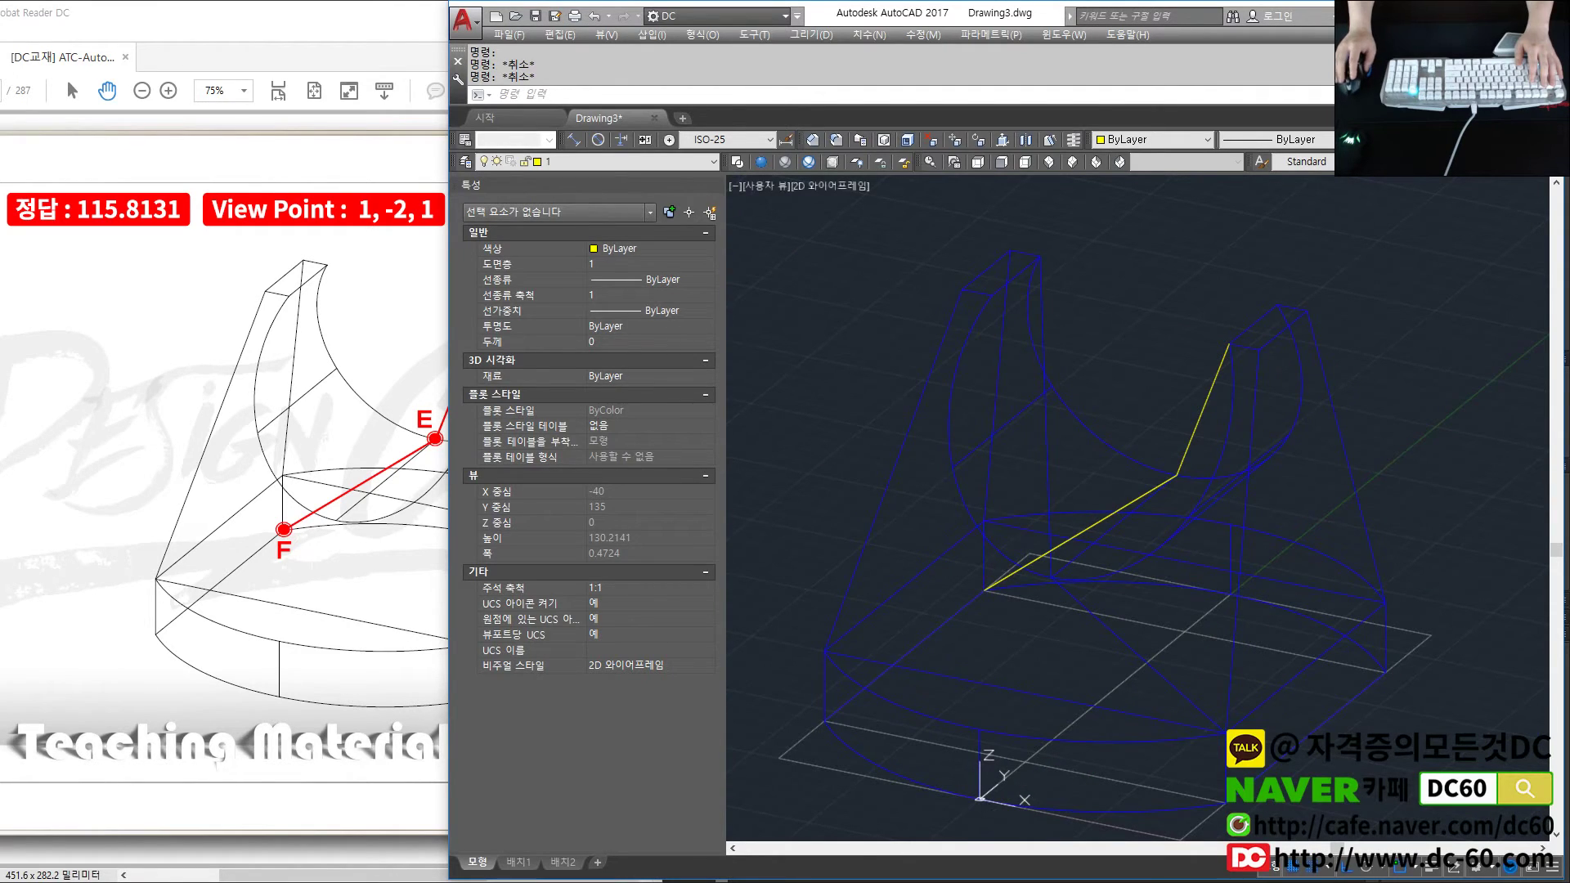
- Browse to D: > DC > DC-ATC > ATC-AutoCAD > ATC-AutoCAD 1급 and open 7.dwg
{"action": "key", "text": "alt+Tab"}
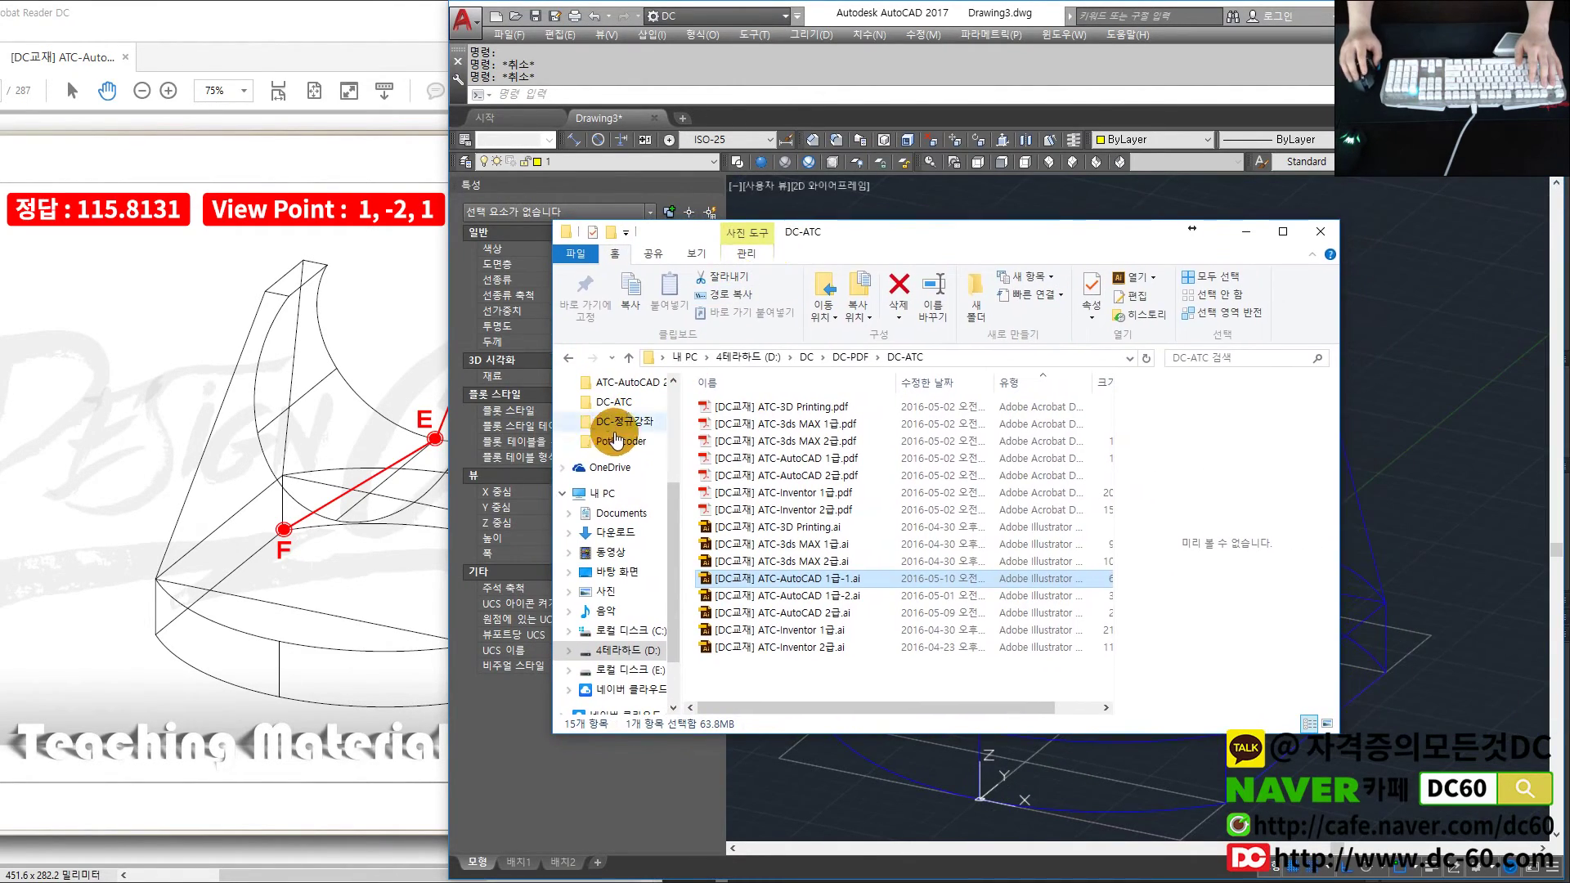
{"action": "left_click", "coordinate": [567, 358]}
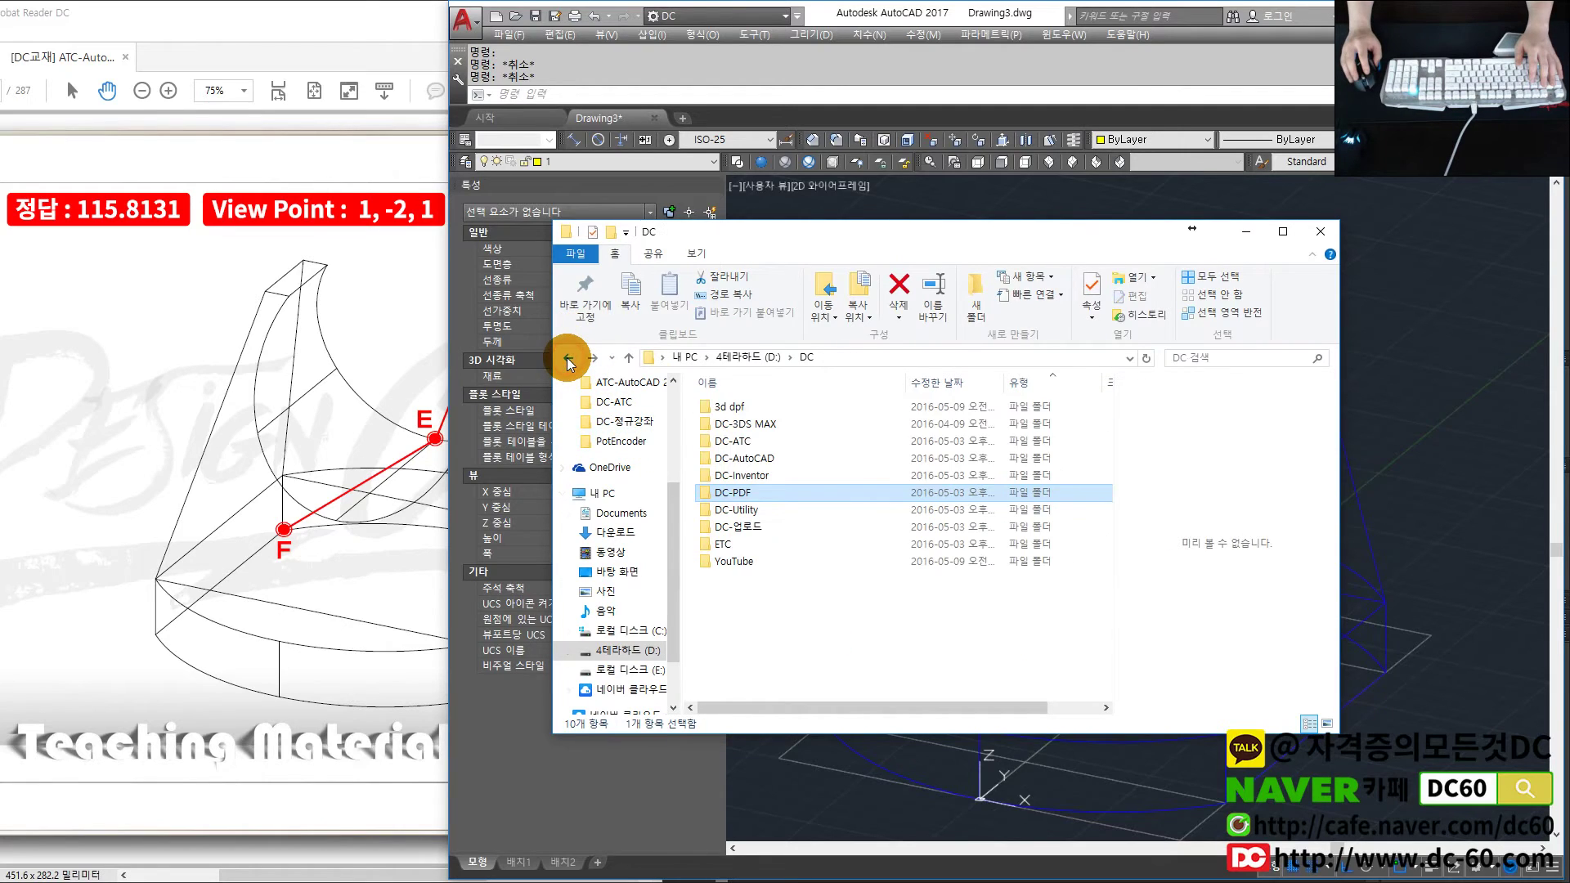
{"action": "left_click", "coordinate": [567, 358]}
{"action": "double_click", "coordinate": [727, 424]}
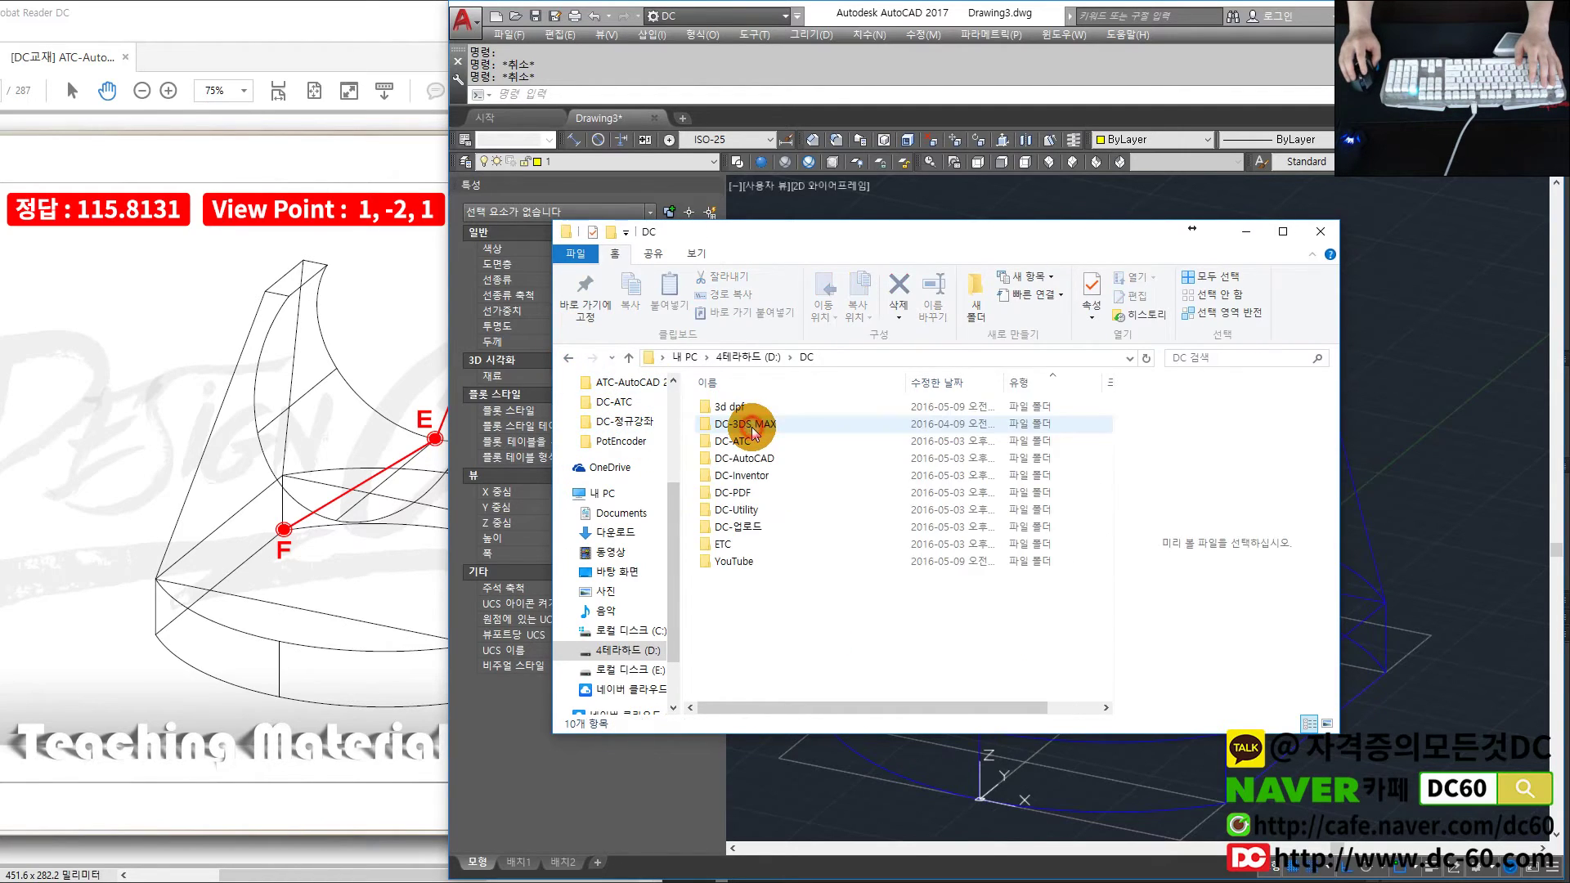
{"action": "double_click", "coordinate": [752, 425]}
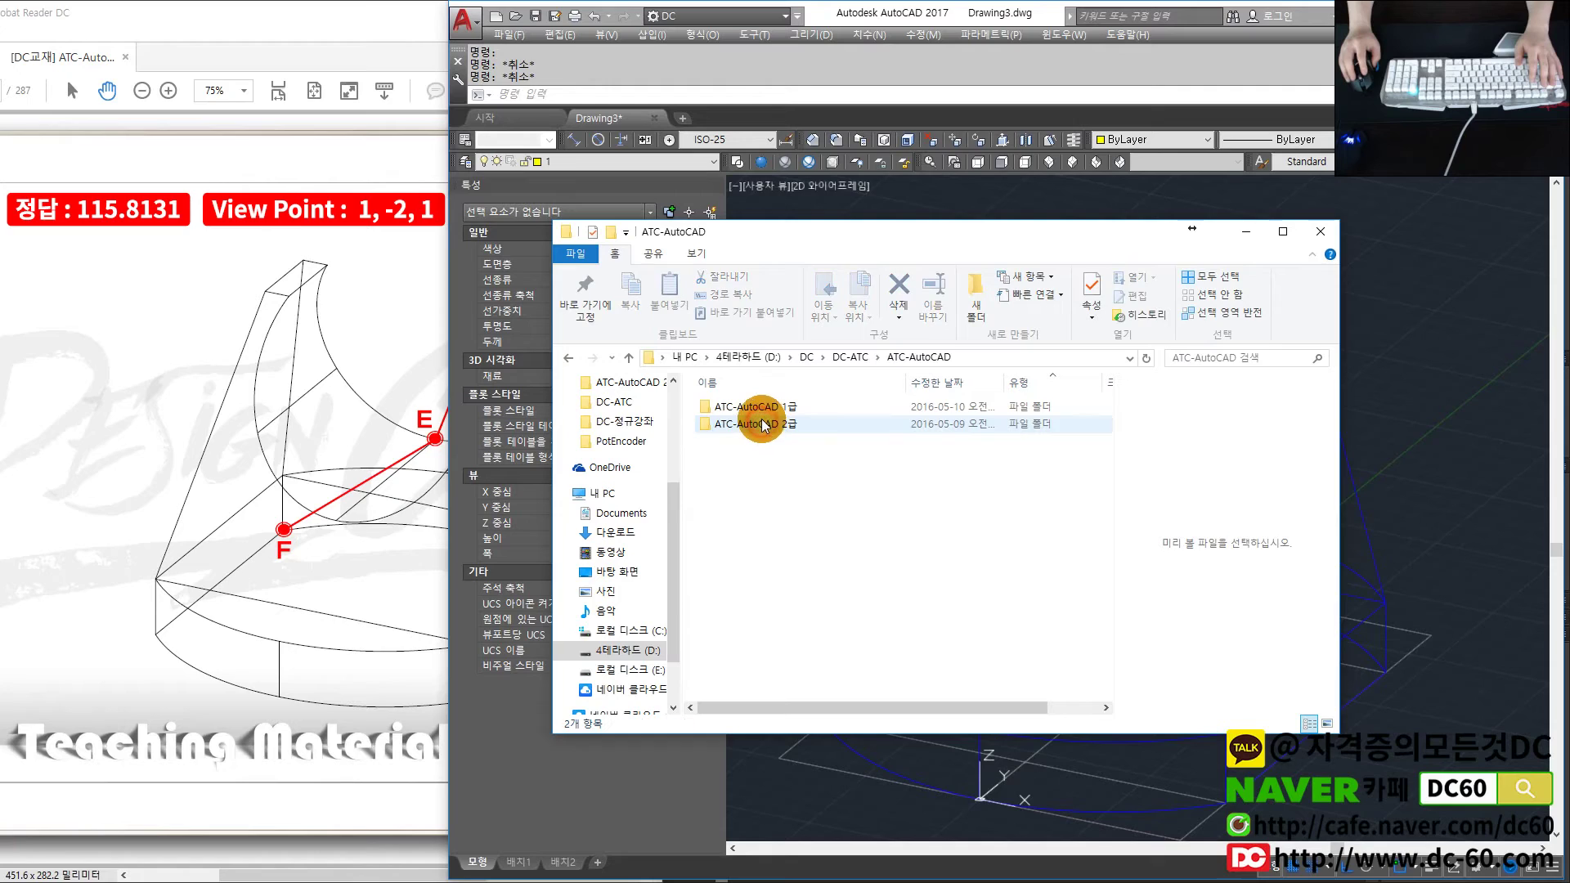
{"action": "double_click", "coordinate": [763, 424]}
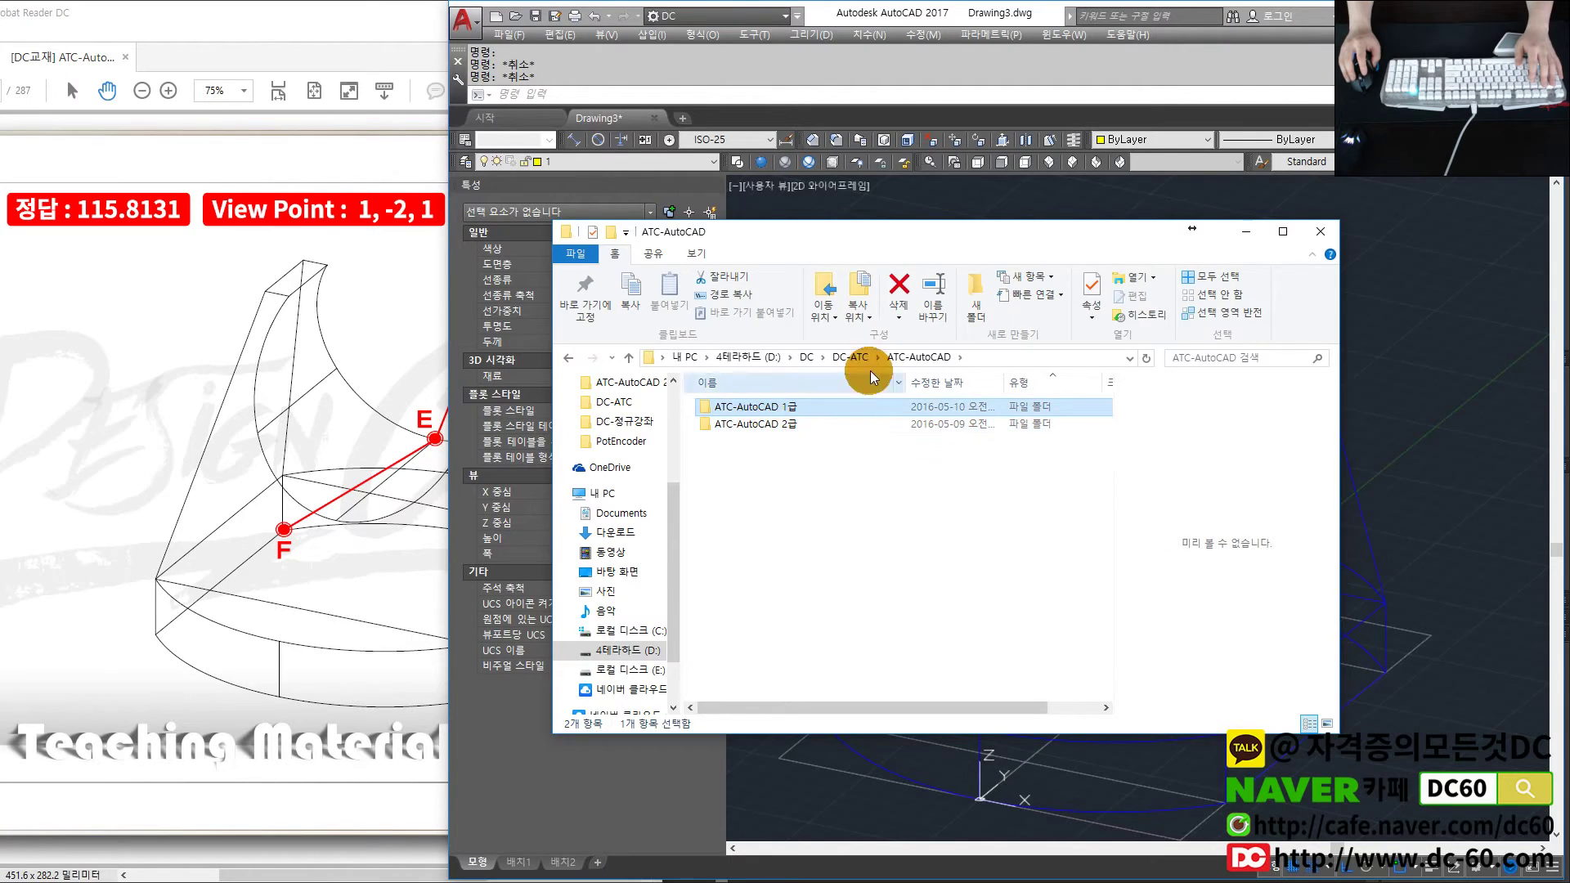
{"action": "double_click", "coordinate": [749, 406]}
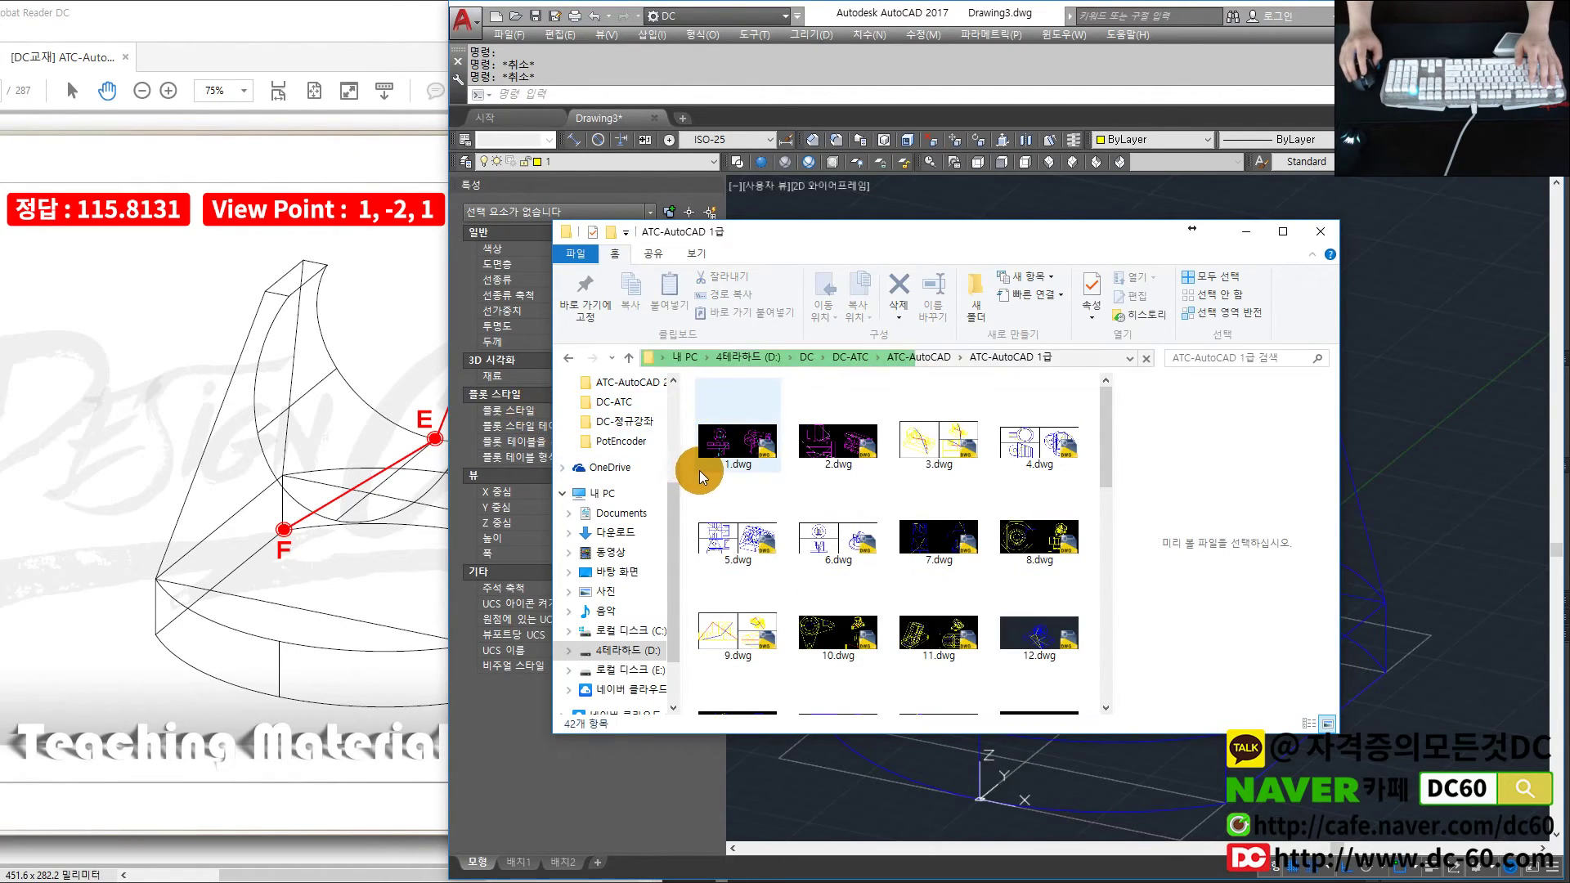
{"action": "left_click", "coordinate": [850, 561]}
{"action": "left_click", "coordinate": [949, 567]}
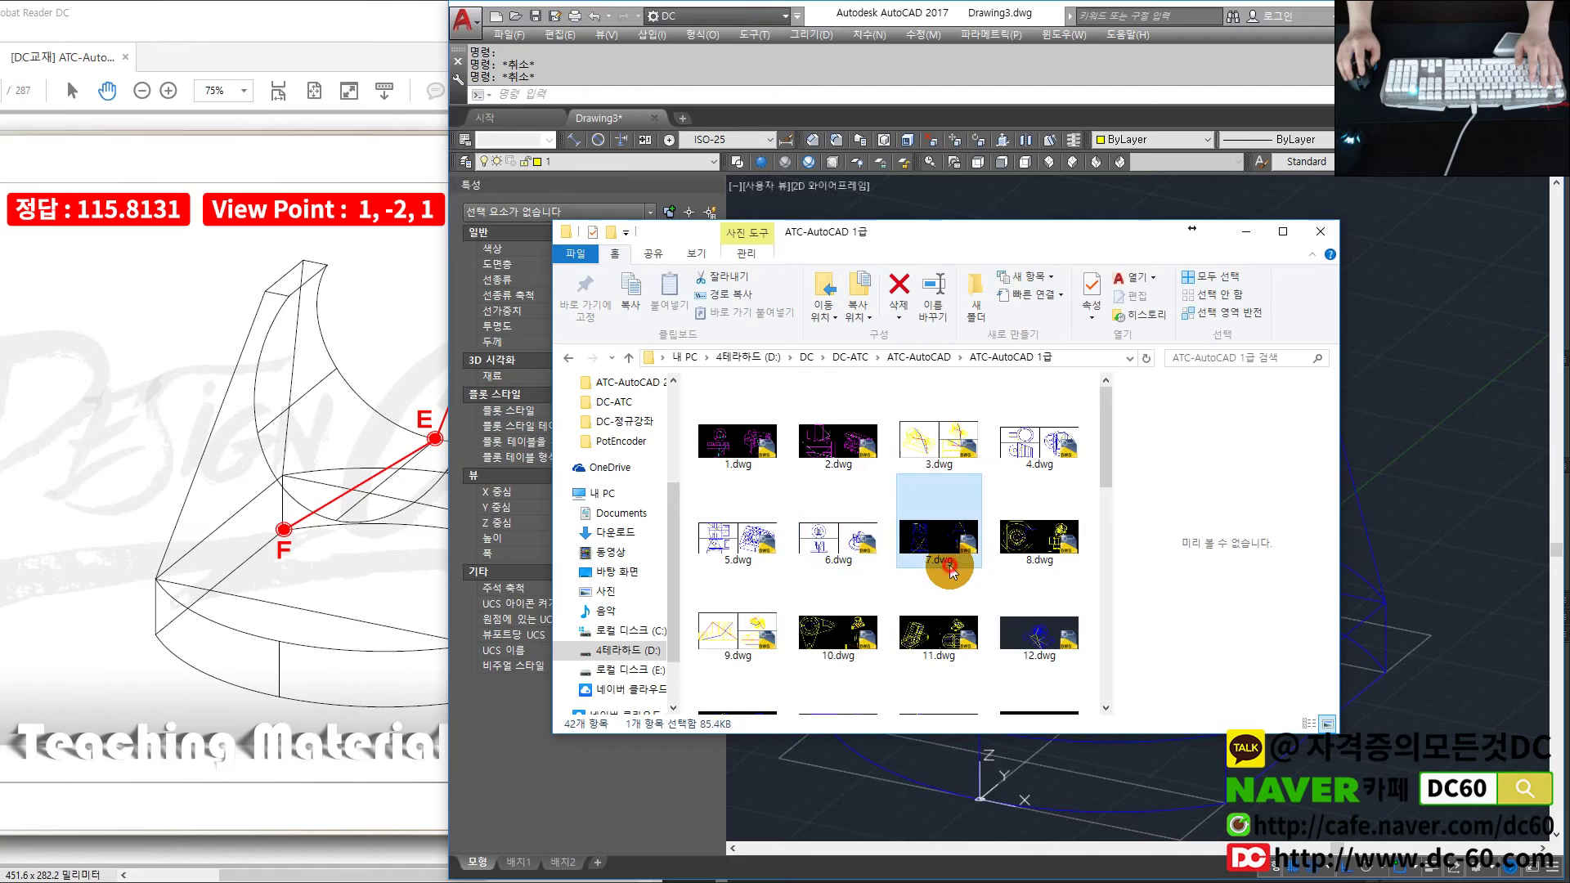
{"action": "left_click_drag", "start_coordinate": [949, 239], "coordinate": [1569, 245]}
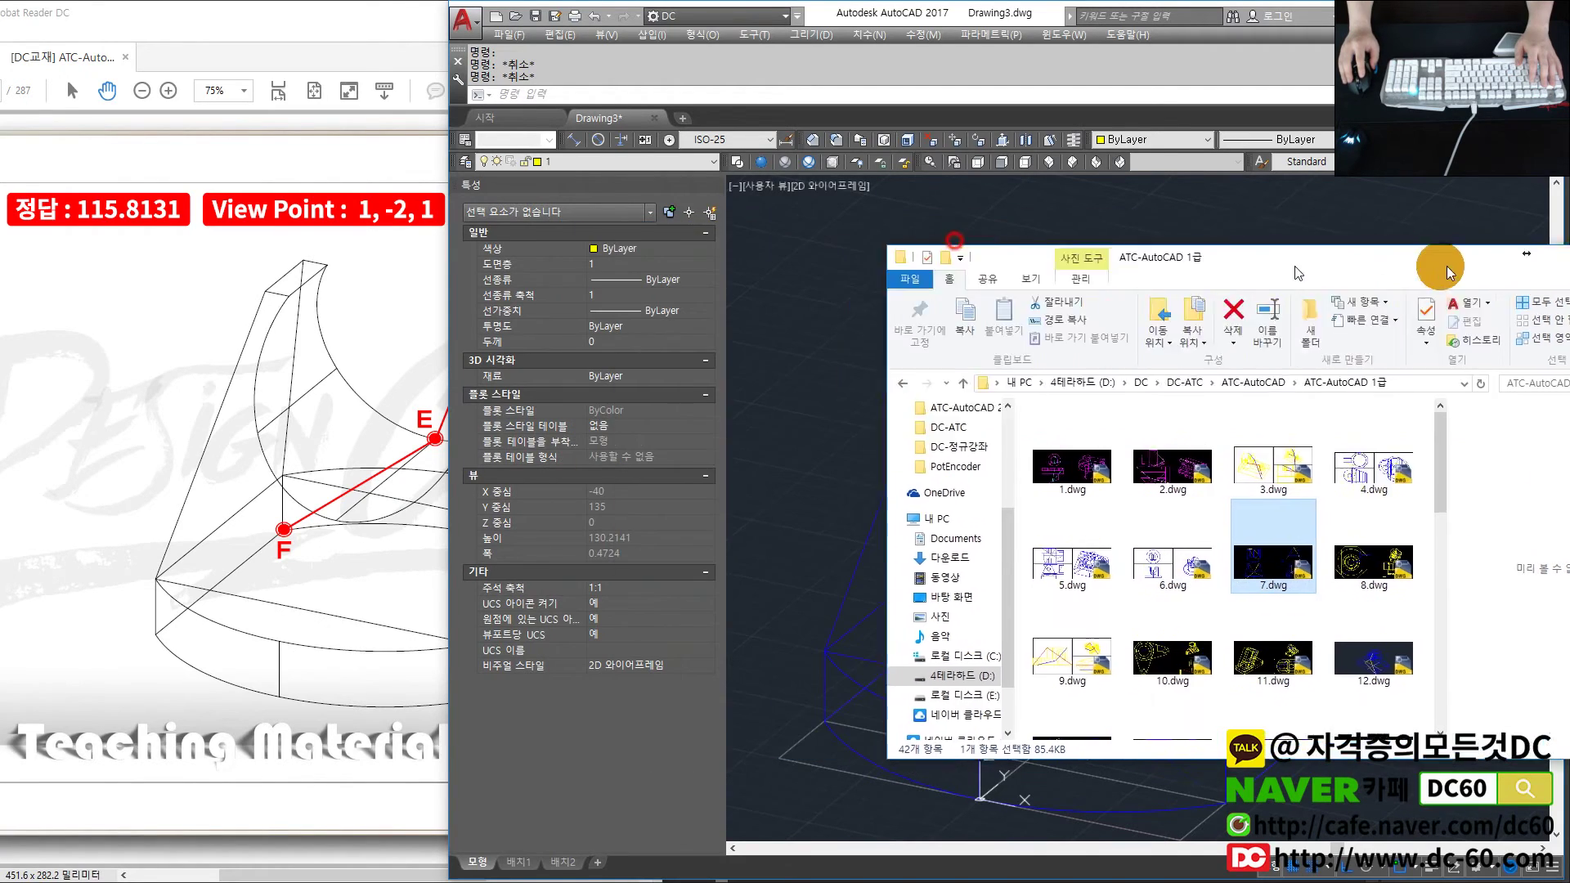
{"action": "key", "text": "Return"}
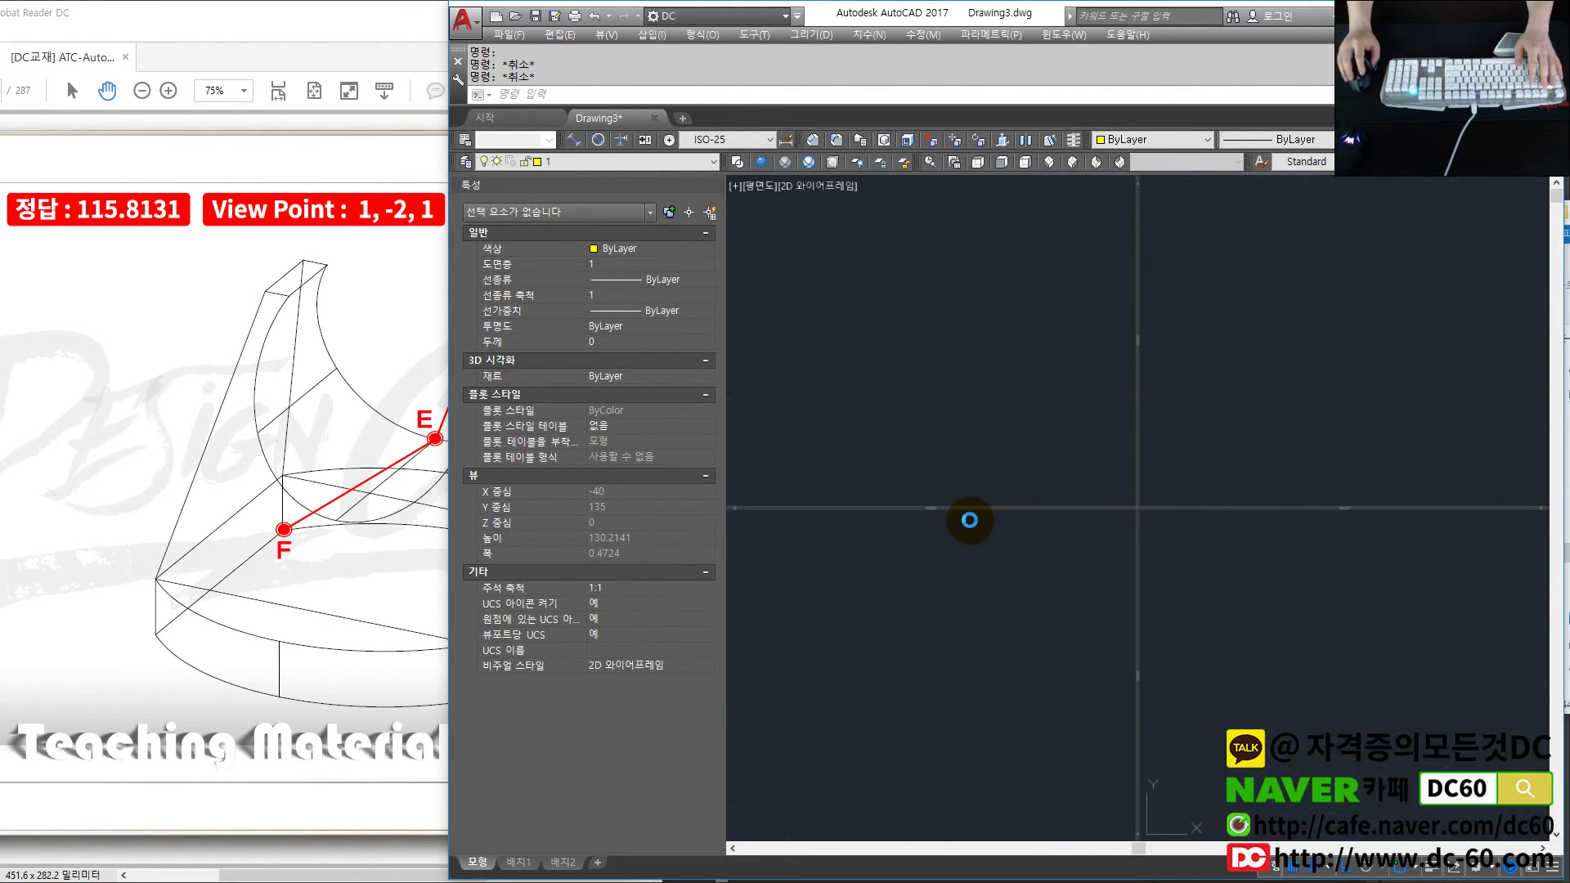
- Copy the reference solid from 7.dwg and paste it into Drawing3 in top view
{"action": "scroll", "coordinate": [992, 420], "scroll_direction": "up", "scroll_amount": 2}
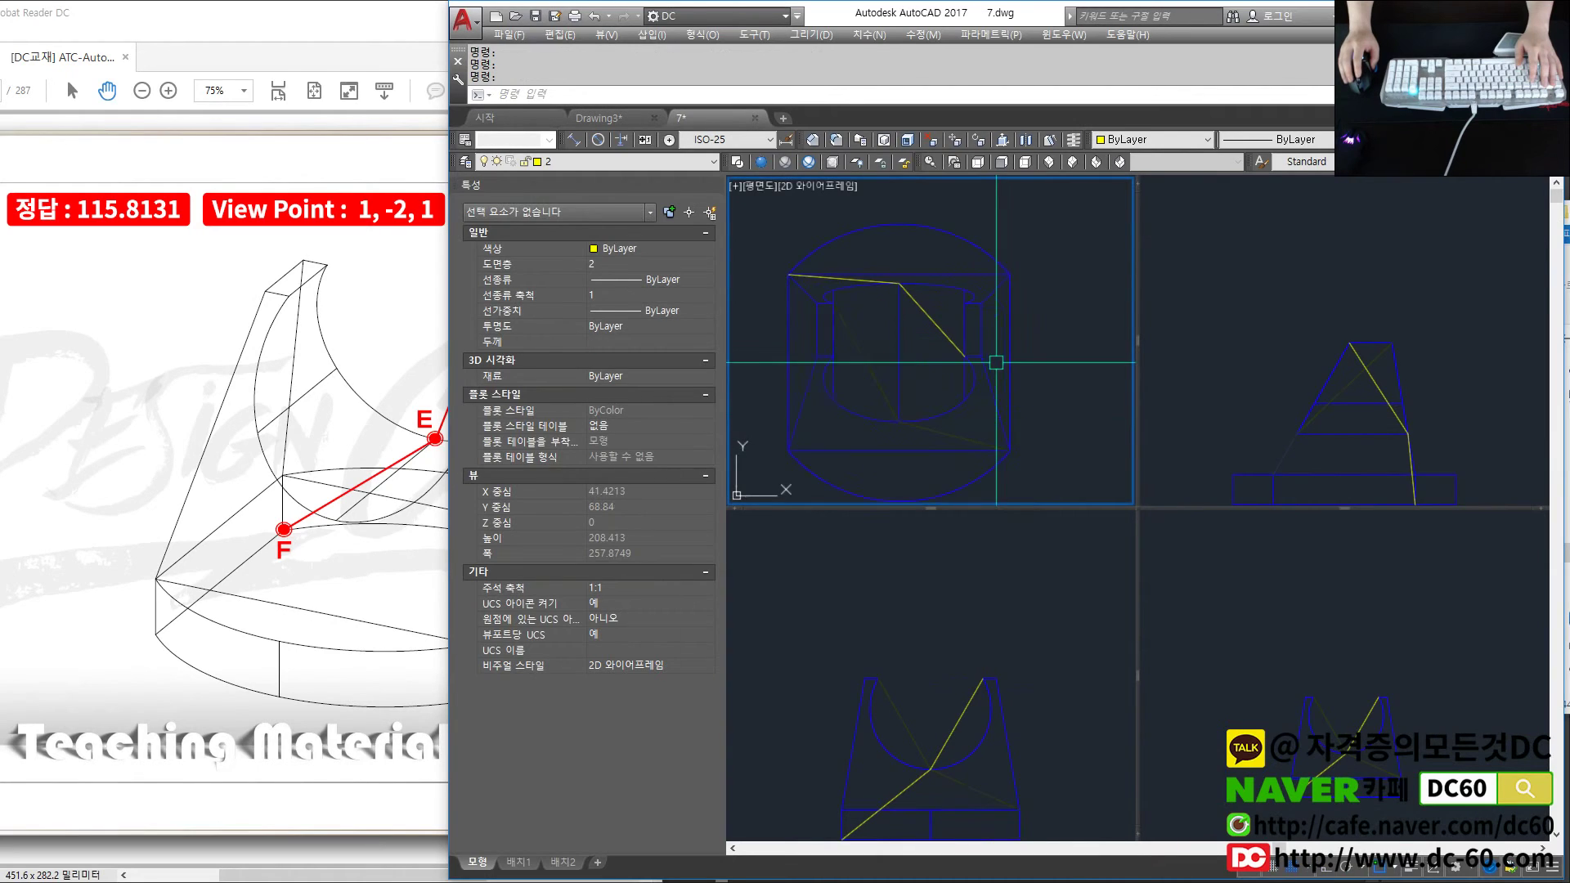
{"action": "left_click", "coordinate": [991, 376]}
{"action": "key", "text": "Escape"}
{"action": "key", "text": "Escape"}
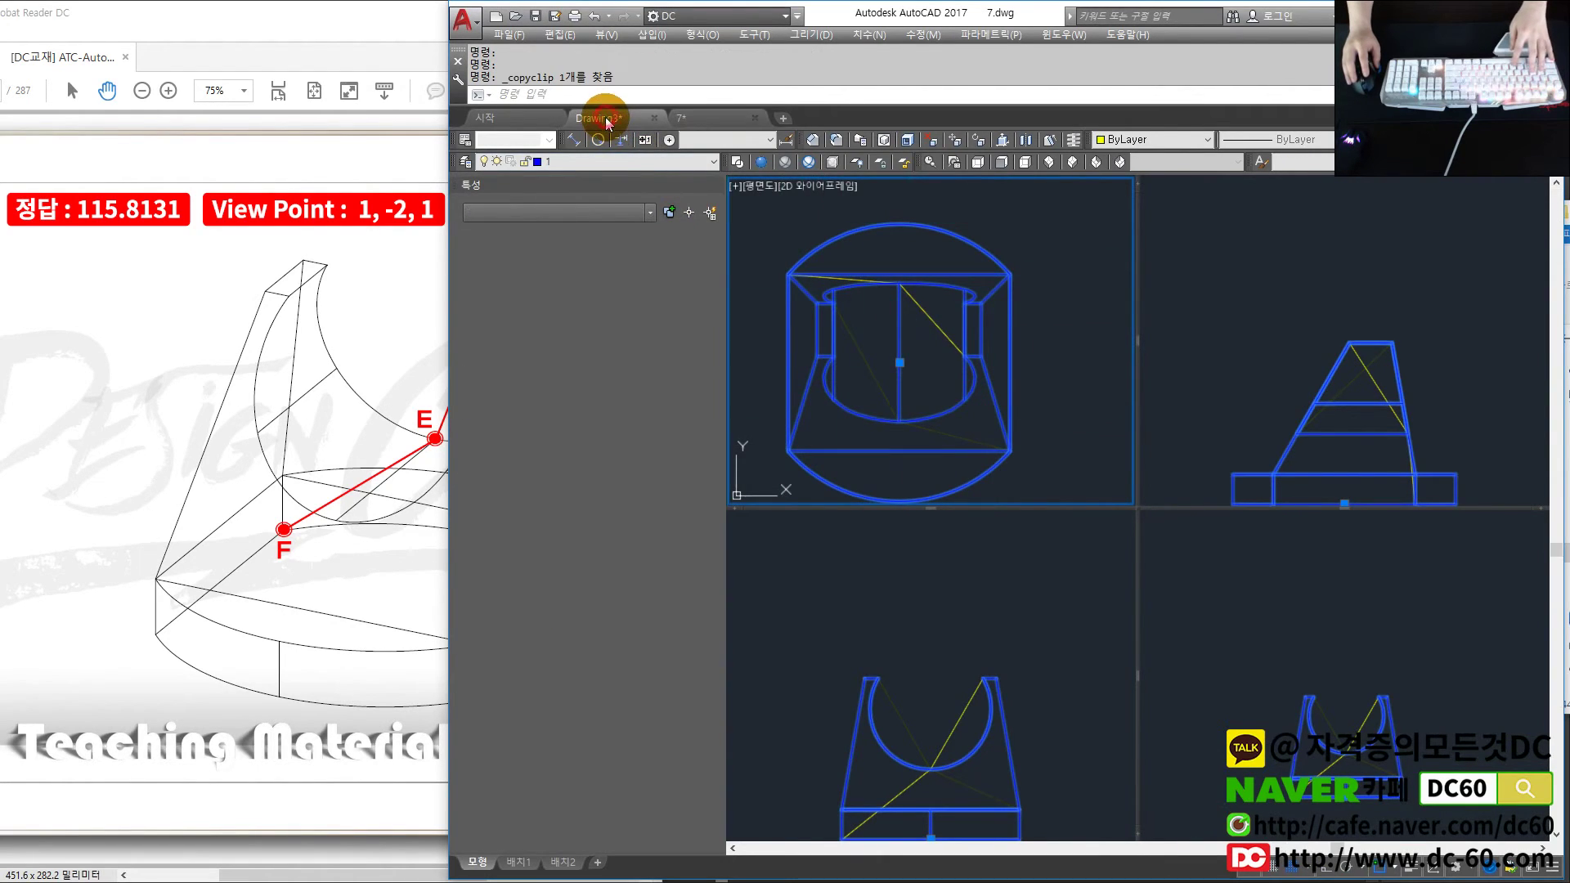
{"action": "left_click", "coordinate": [601, 118]}
{"action": "type", "text": "t"}
{"action": "key", "text": "Return"}
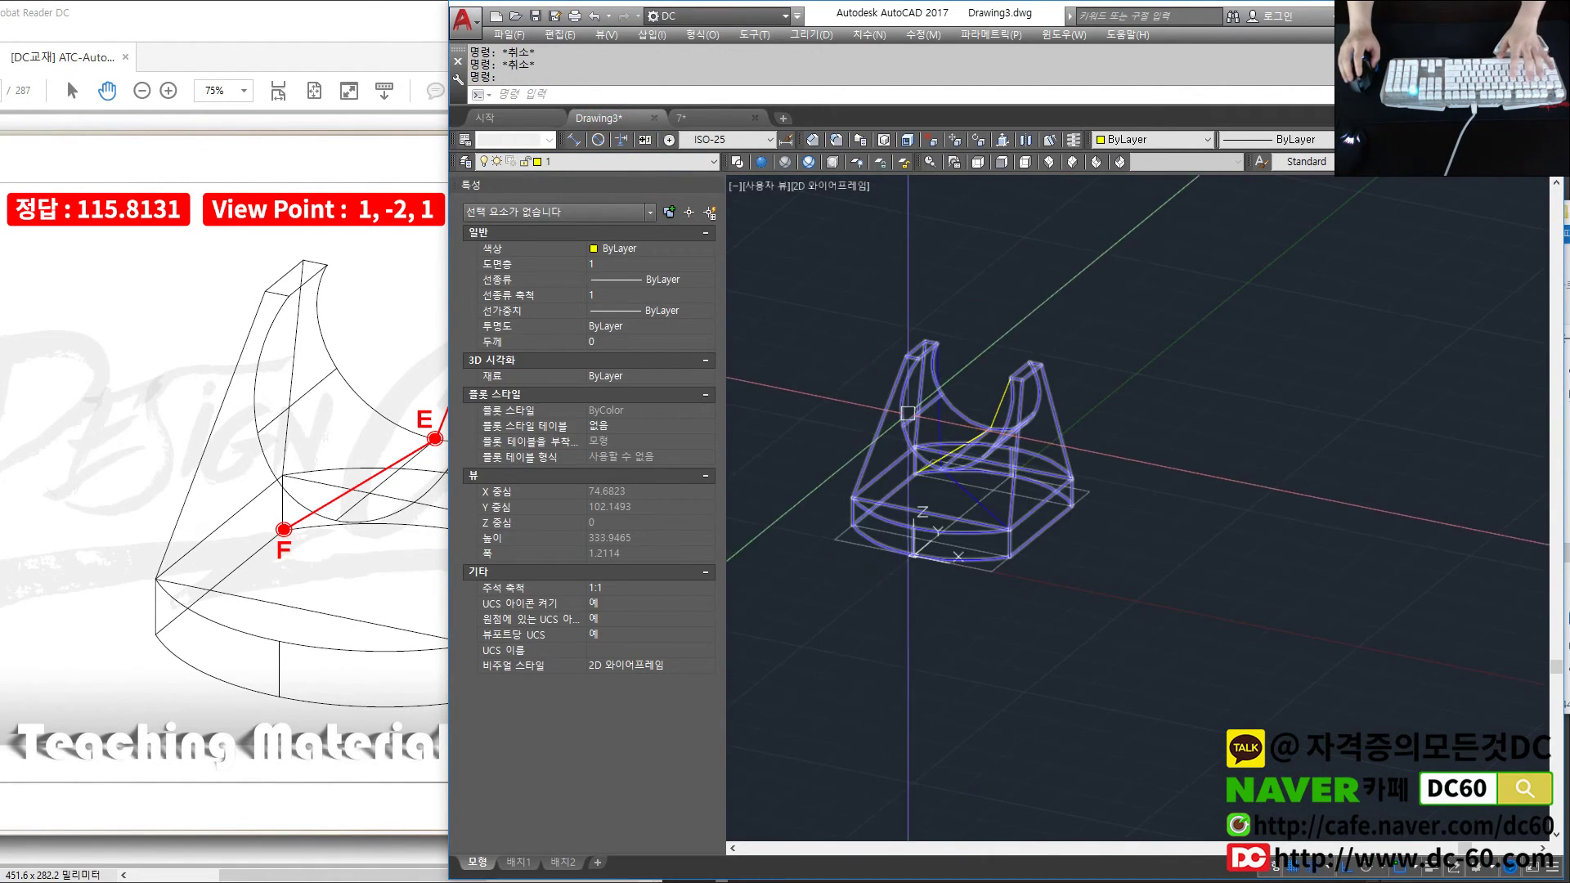
{"action": "key", "text": "ctrl+v"}
{"action": "left_click", "coordinate": [814, 325]}
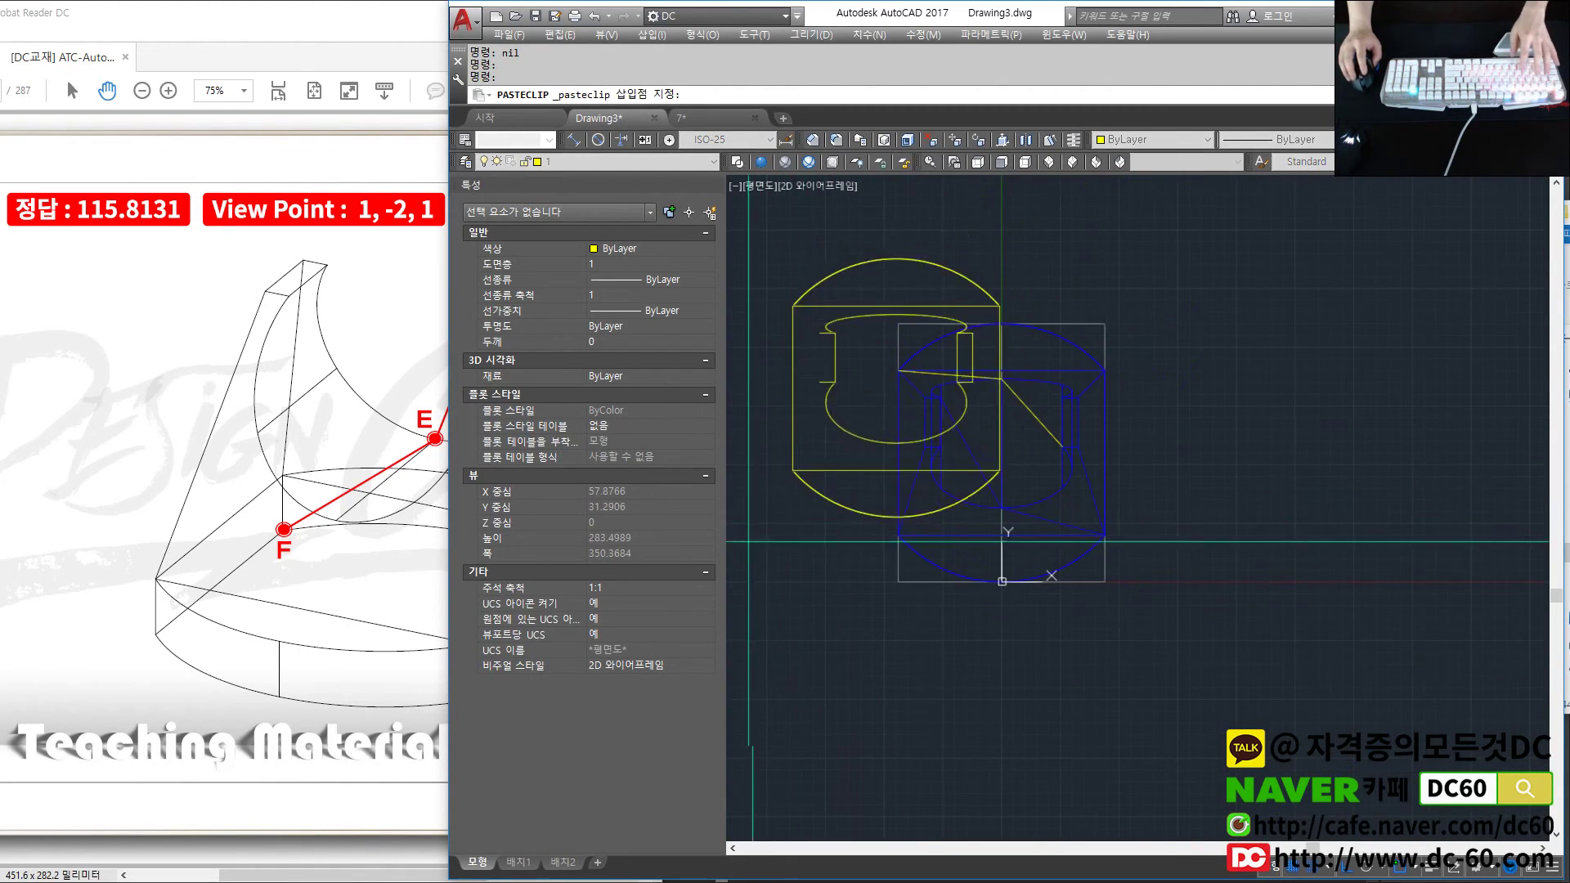
{"action": "key", "text": "Escape"}
- Move the yellow reference copy onto the blue model's matching point, then view it from the front
{"action": "left_click", "coordinate": [714, 185]}
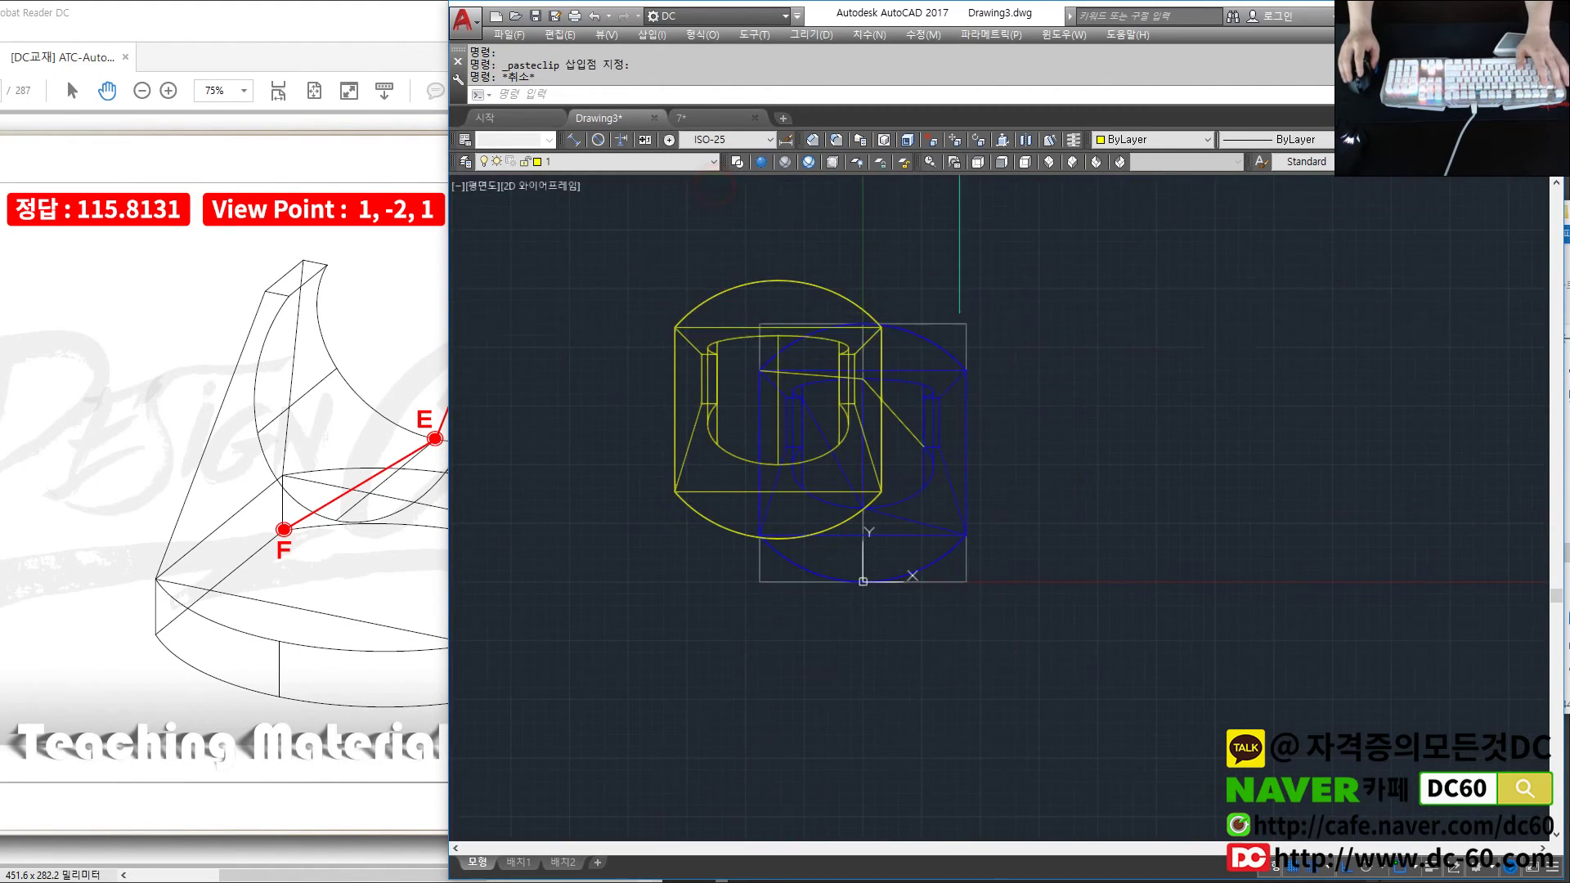
{"action": "type", "text": "m"}
{"action": "key", "text": "Return"}
{"action": "left_click", "coordinate": [677, 409]}
{"action": "scroll", "coordinate": [892, 357], "scroll_direction": "up", "scroll_amount": 2}
{"action": "key", "text": "Return"}
{"action": "left_click", "coordinate": [892, 345]}
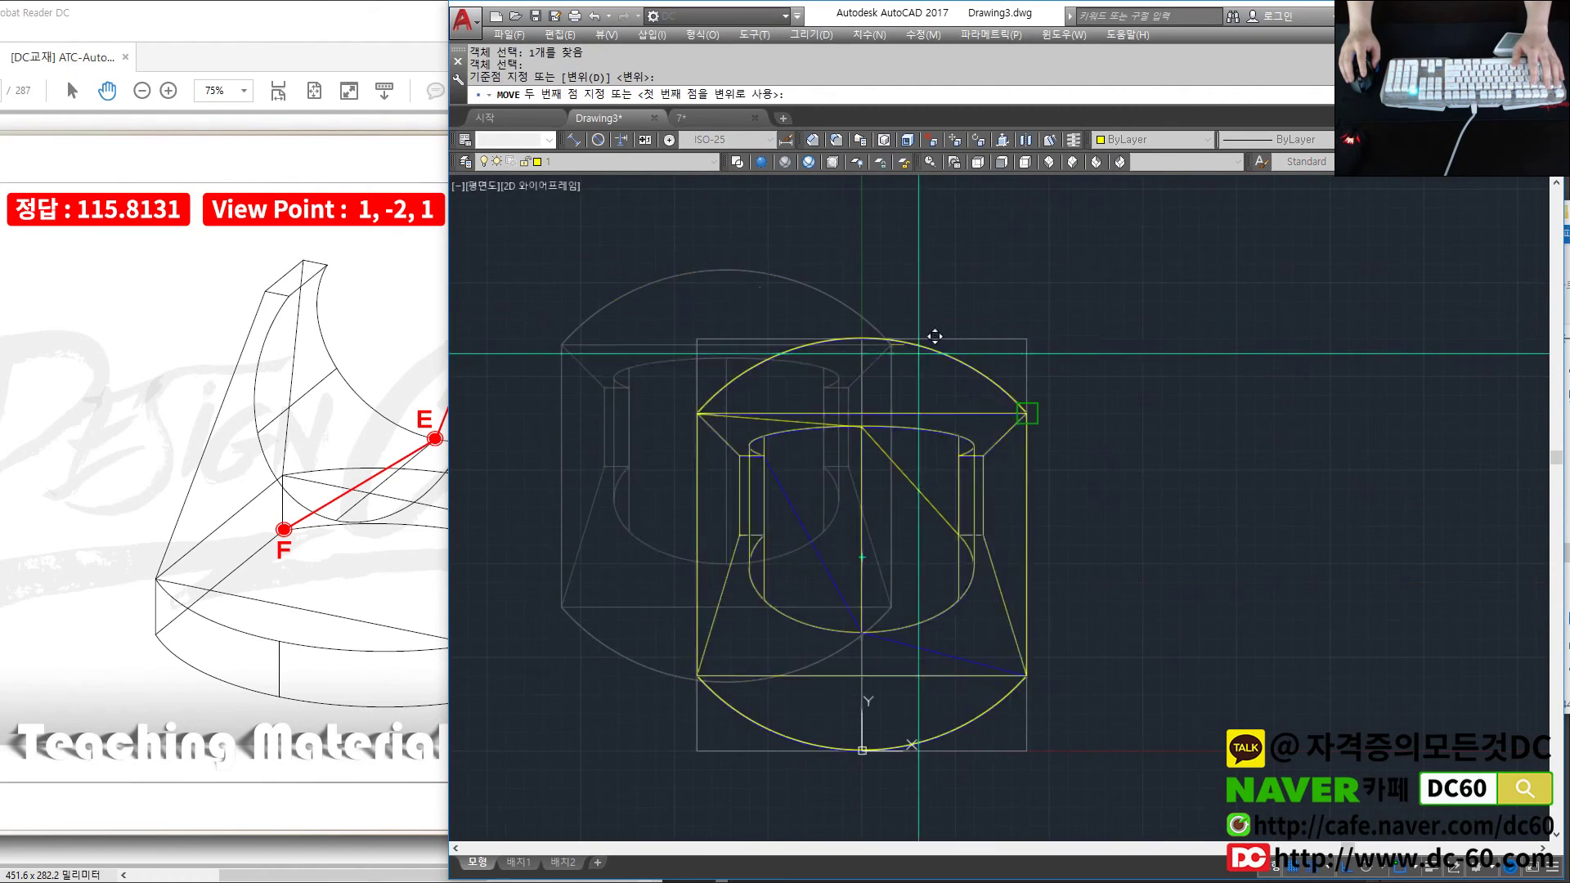
{"action": "left_click", "coordinate": [1026, 415]}
{"action": "scroll", "coordinate": [943, 432], "scroll_direction": "up", "scroll_amount": 2}
{"action": "type", "text": "g"}
{"action": "key", "text": "Return"}
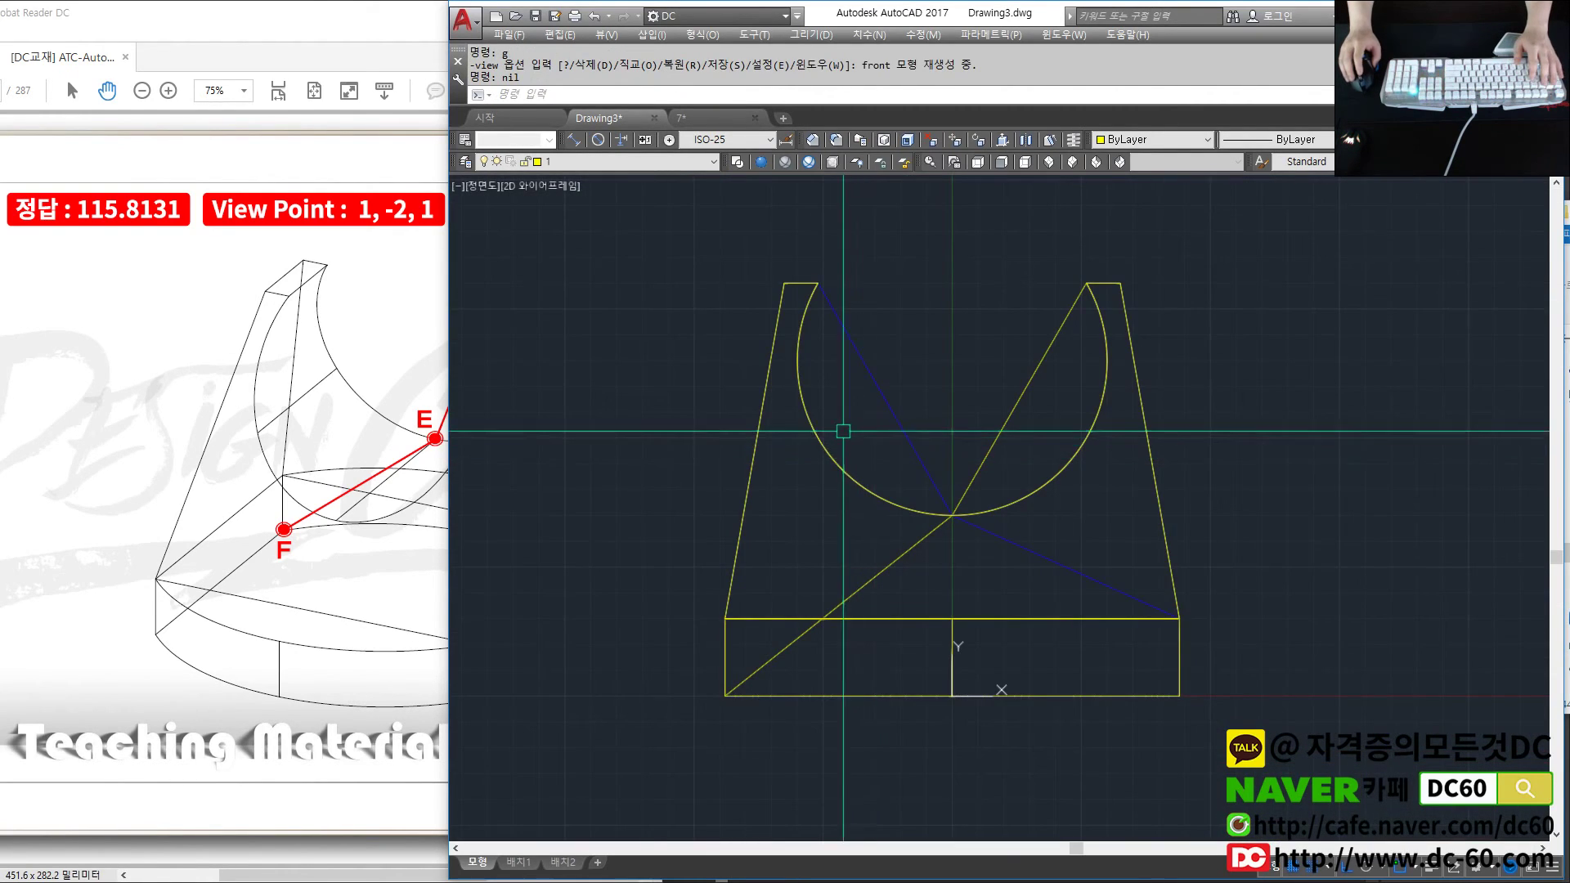
- Erase the pasted yellow 7.dwg reference solid, leaving the blue cradle model and its polylines
{"action": "scroll", "coordinate": [818, 327], "scroll_direction": "up", "scroll_amount": 1}
{"action": "scroll", "coordinate": [815, 315], "scroll_direction": "up", "scroll_amount": 1}
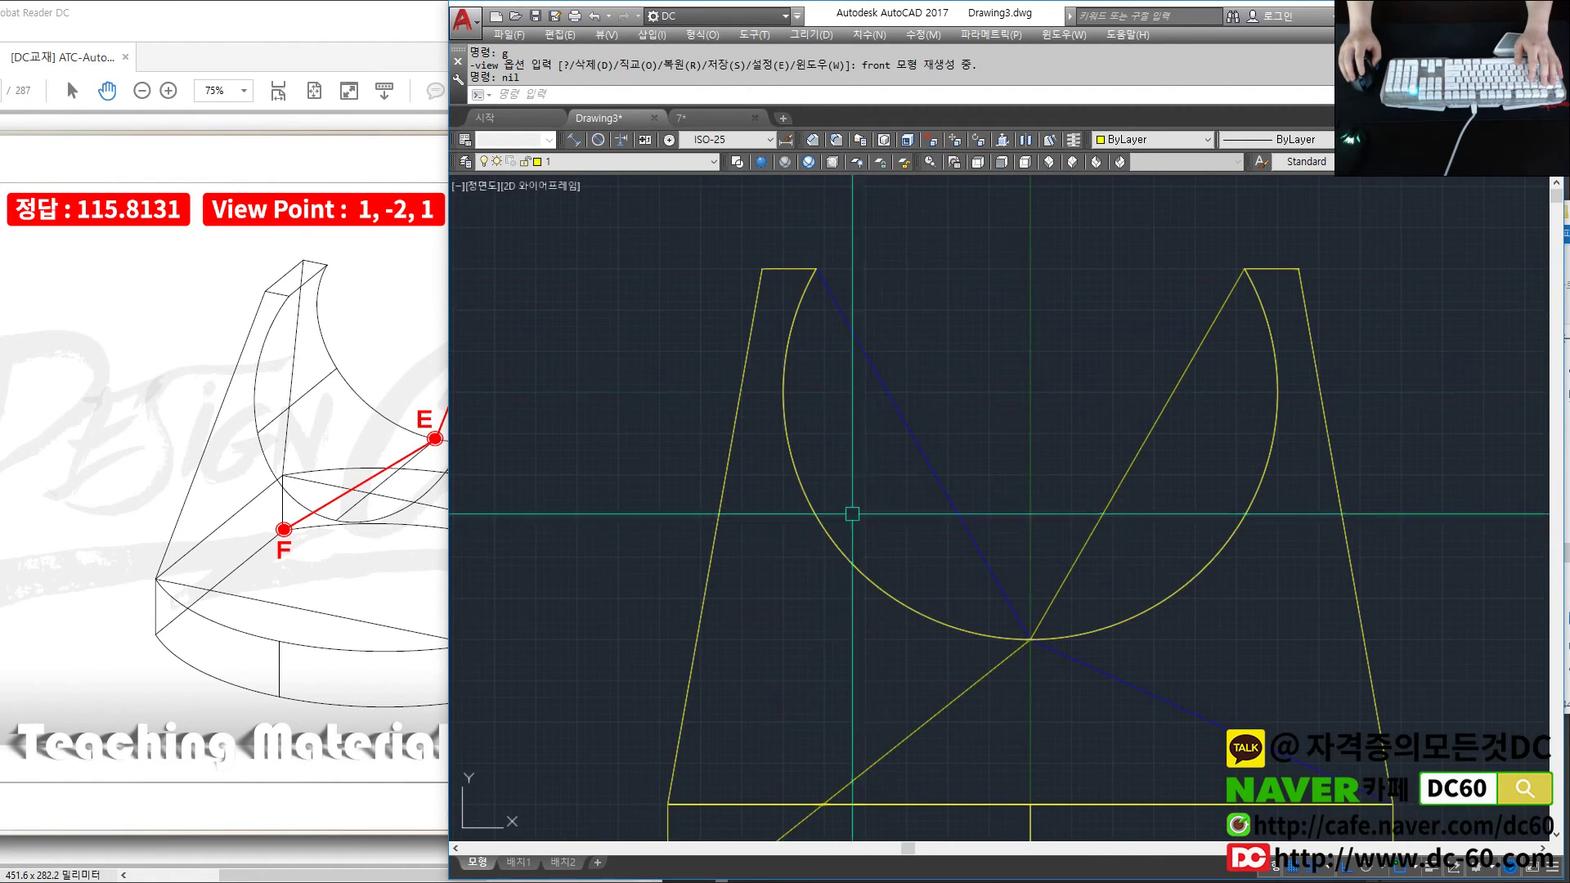
{"action": "scroll", "coordinate": [801, 382], "scroll_direction": "down", "scroll_amount": 2}
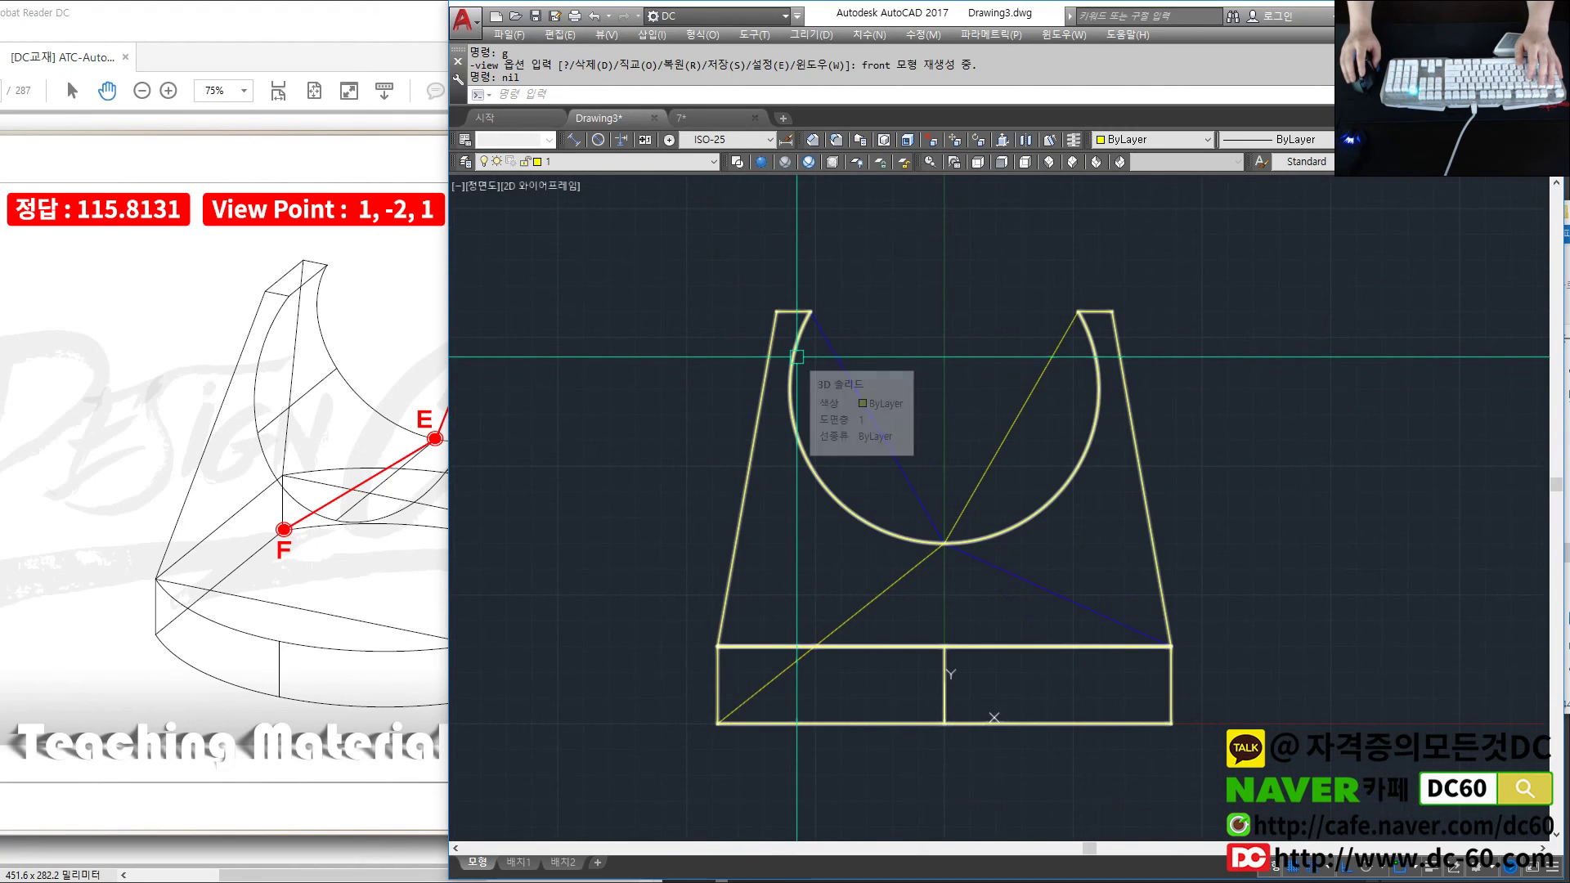
{"action": "type", "text": "e"}
{"action": "key", "text": "Return"}
{"action": "left_click", "coordinate": [763, 376]}
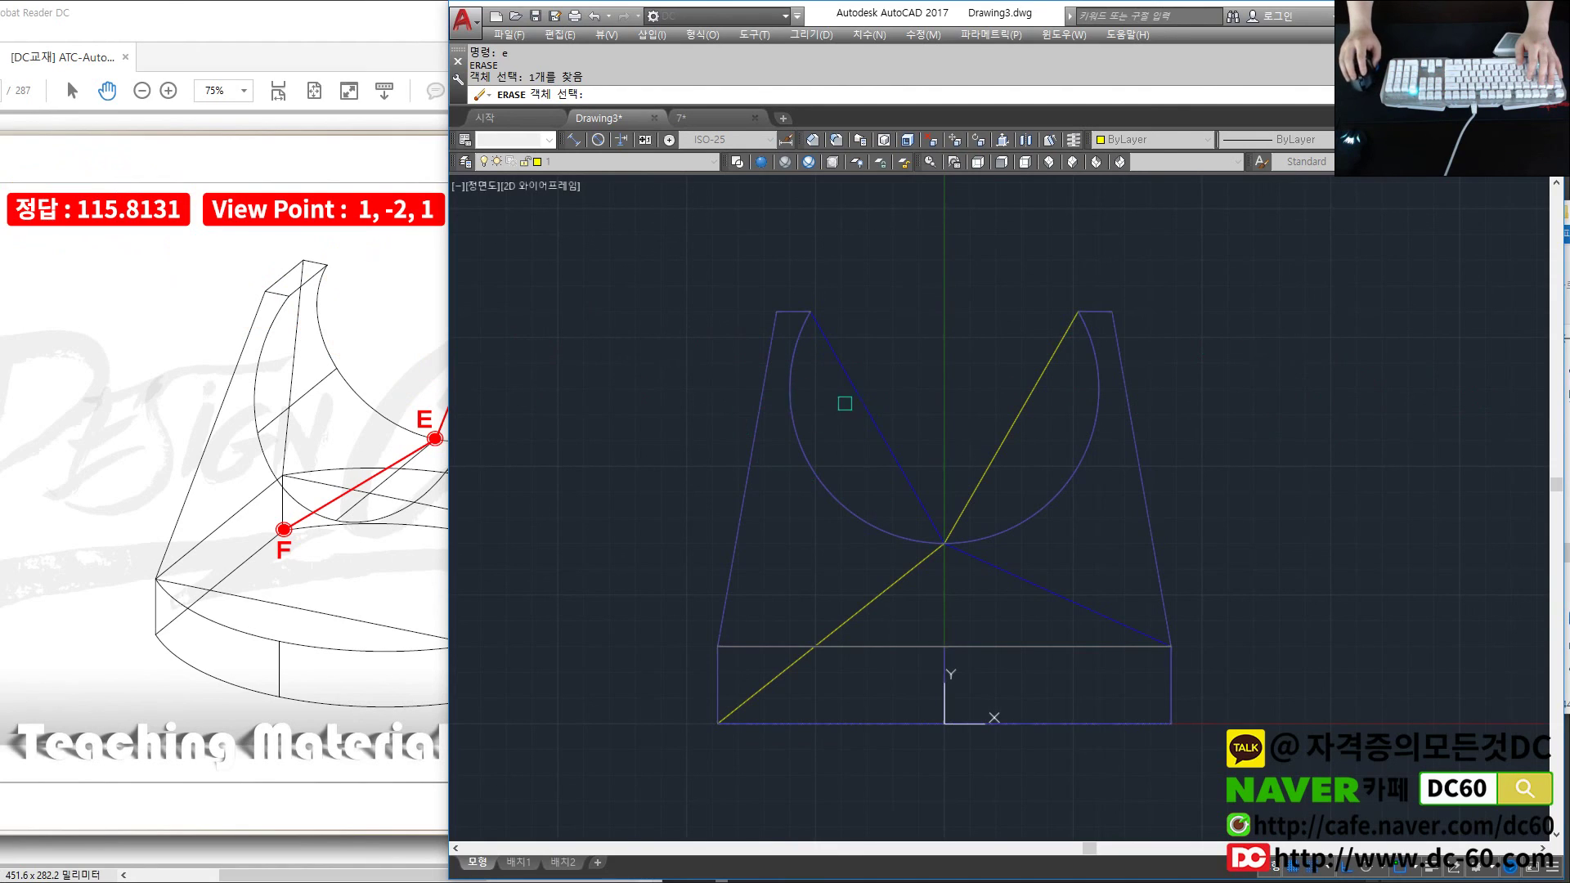
{"action": "key", "text": "Return"}
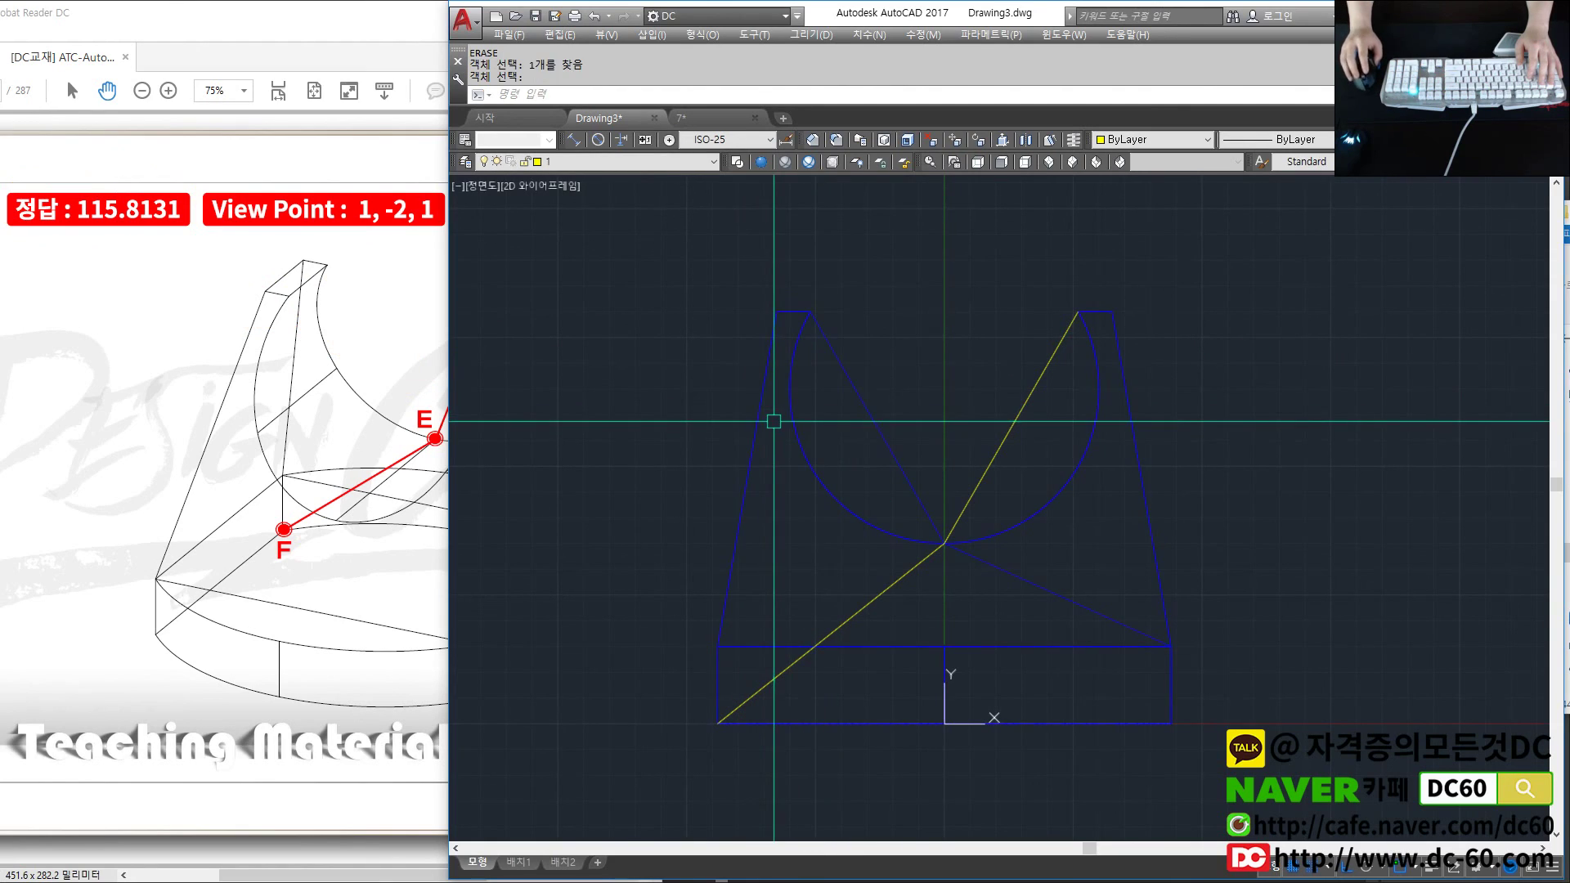